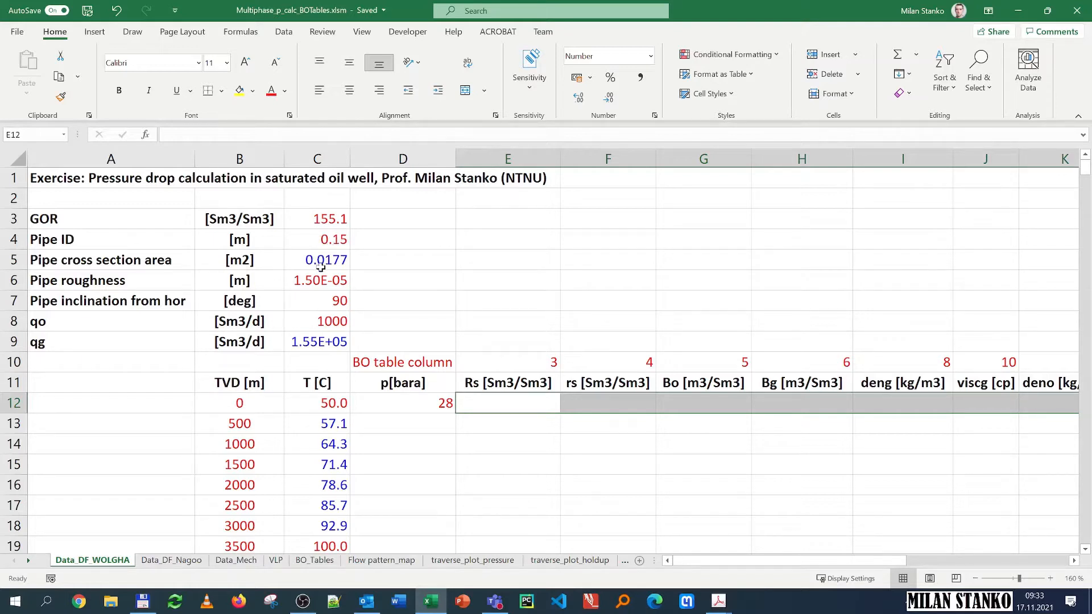
Step: Examine the formulas behind the pipe cross section area, gas rate and interpolated temperature cells
left_click(307, 263)
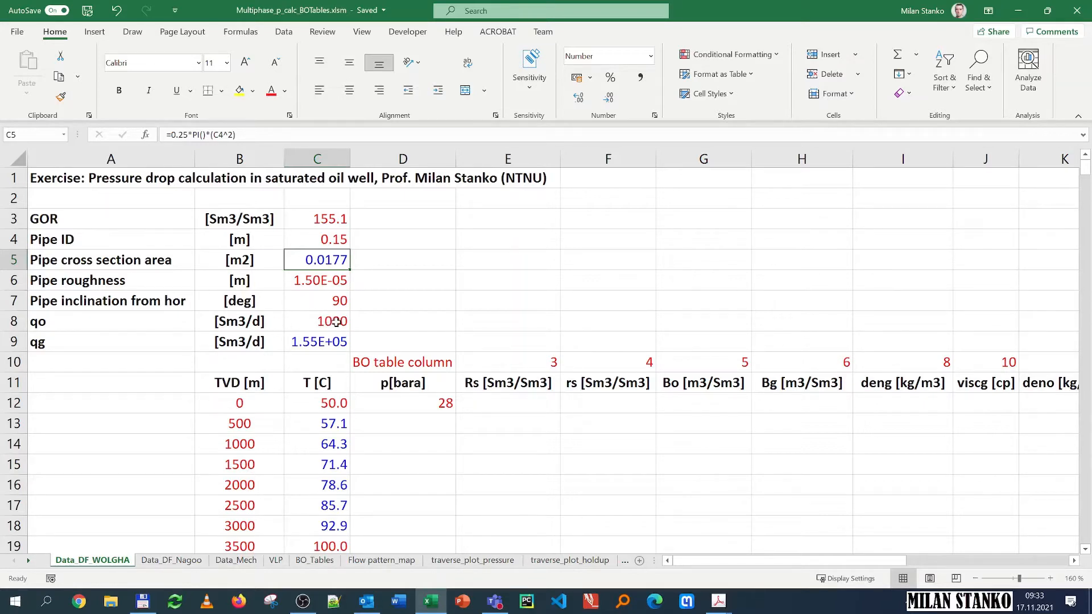
left_click(311, 345)
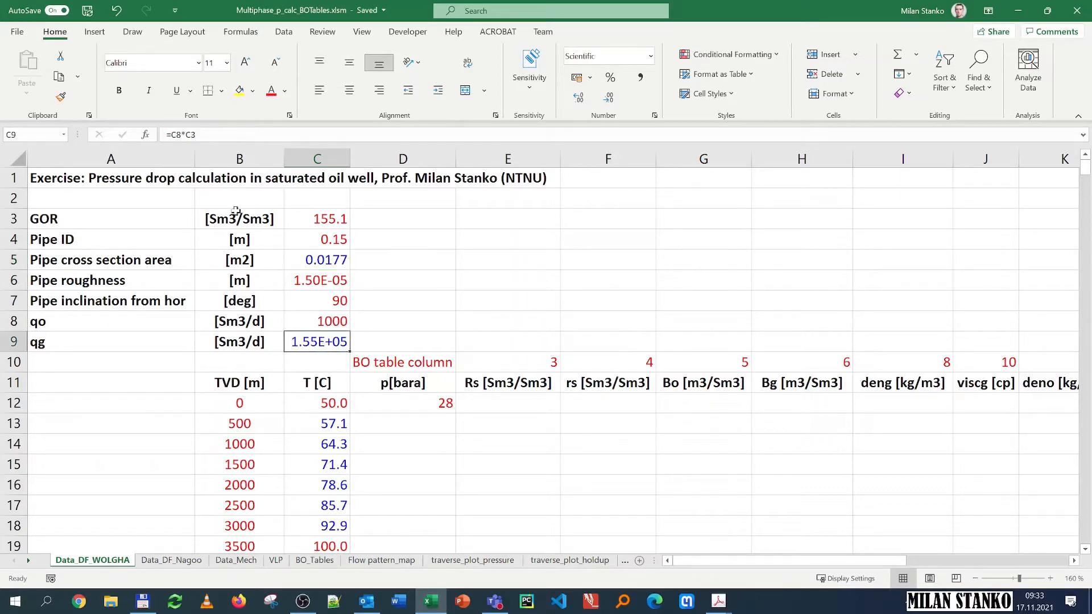
scroll(269, 328, "down", 1)
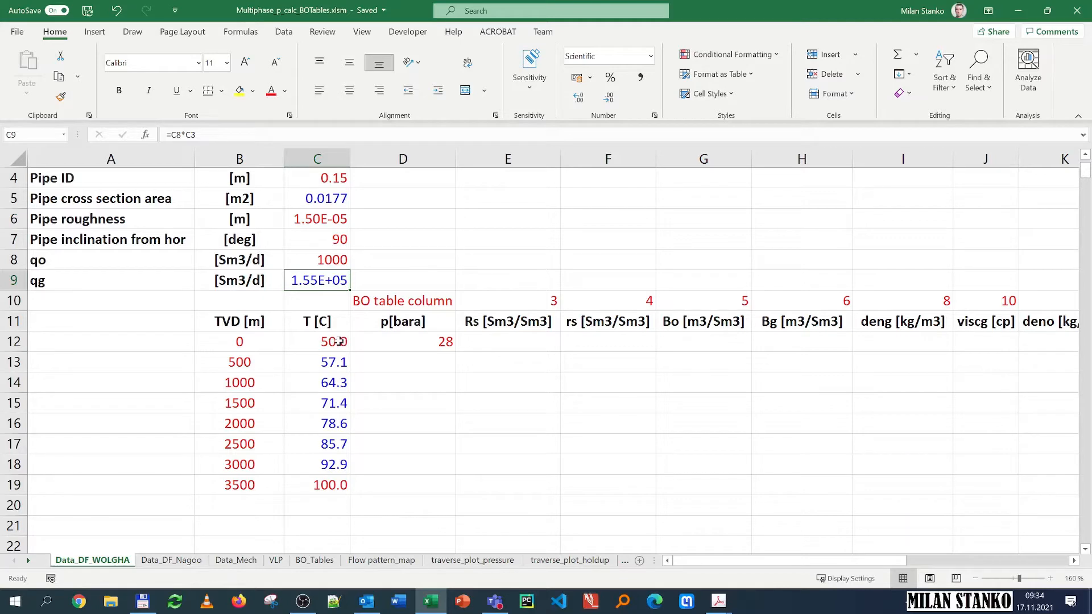
left_click(336, 362)
key("F2")
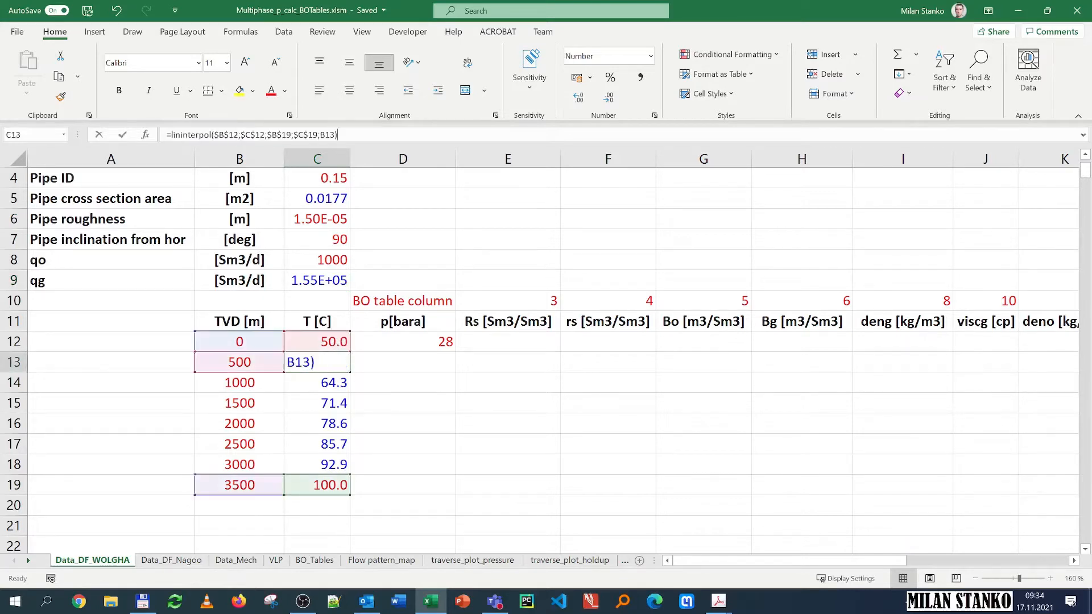
left_click(238, 135)
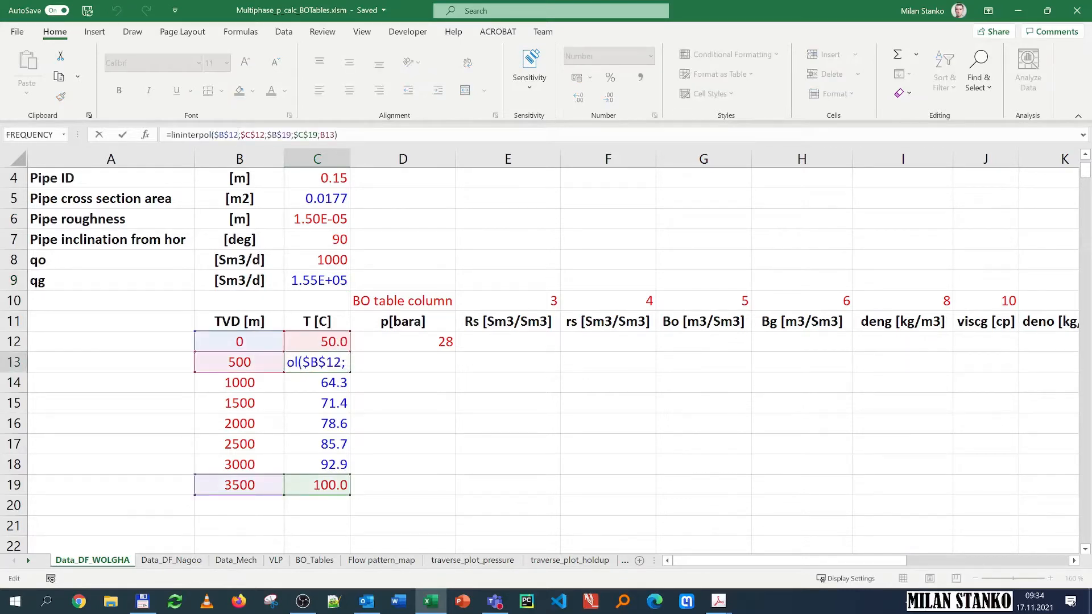
key("Escape")
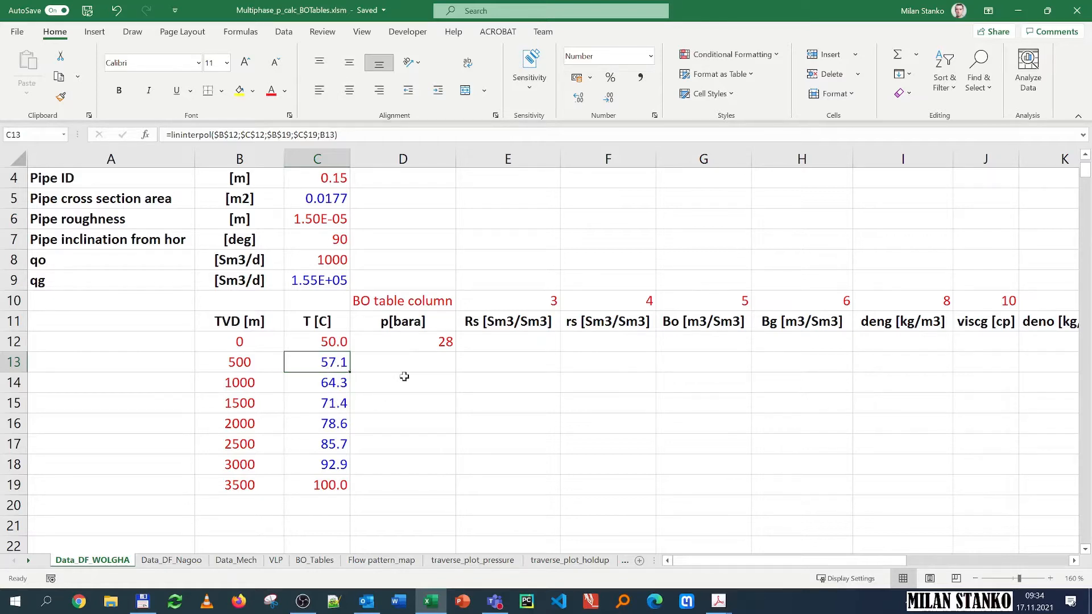
Step: Examine the pressure cell and the property column headers across the calculation table
left_click(437, 343)
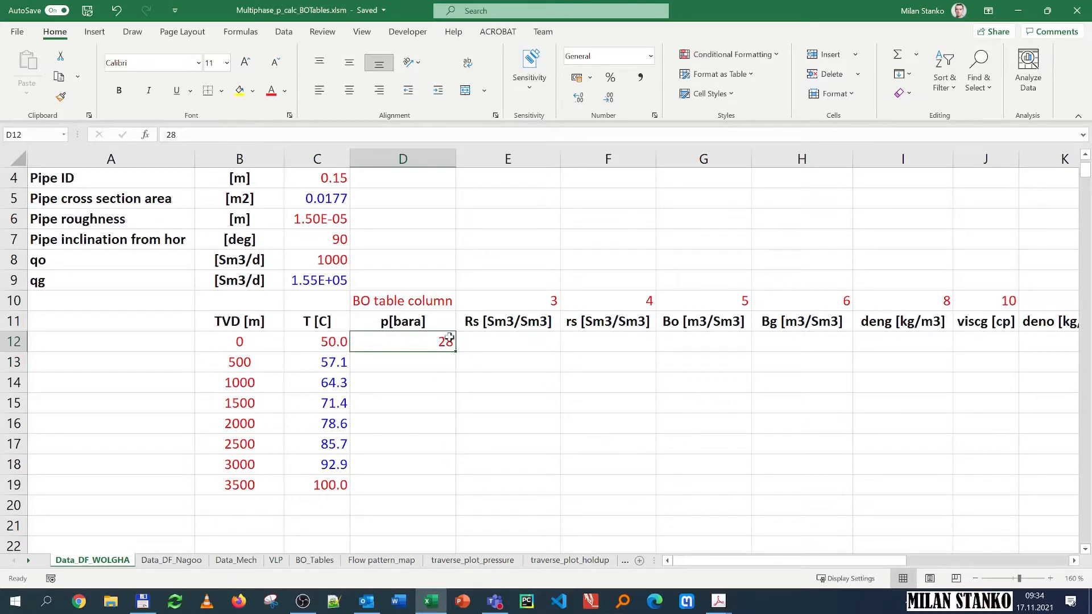
left_click(495, 344)
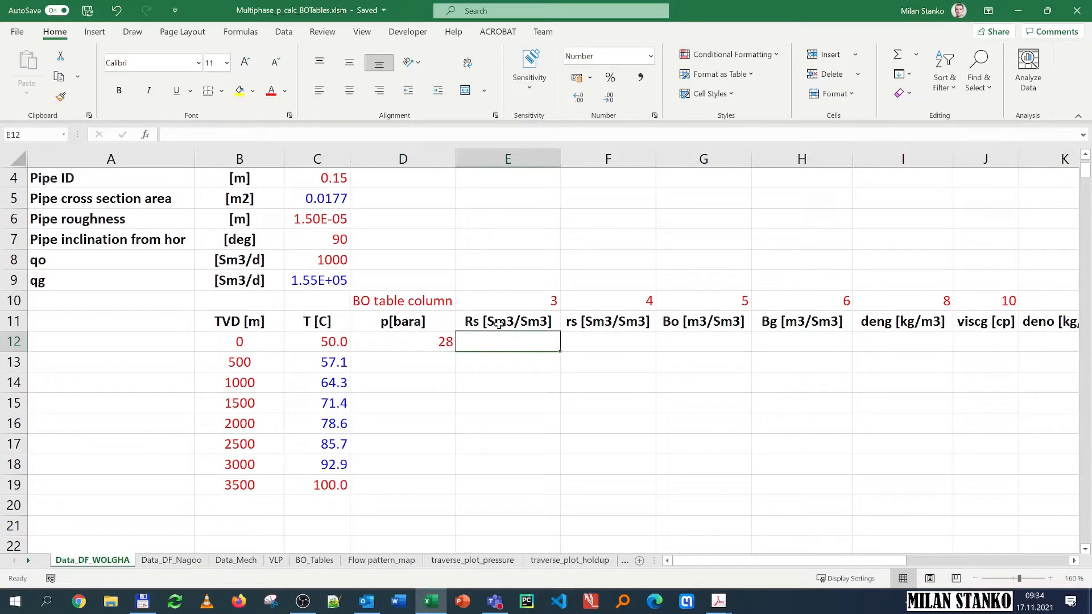
left_click(500, 319)
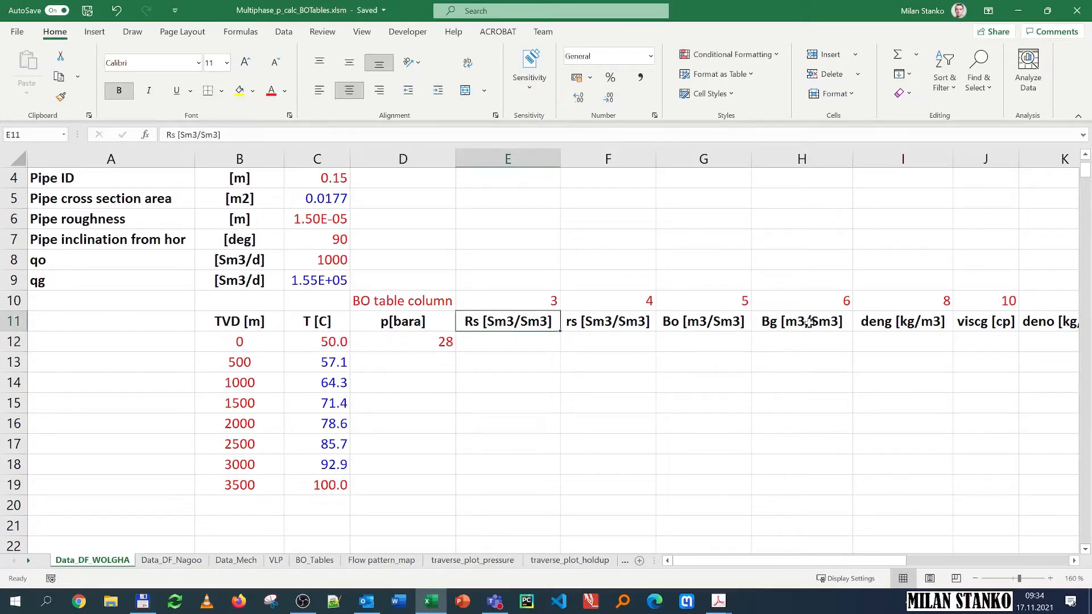
left_click_drag(777, 563, 886, 563)
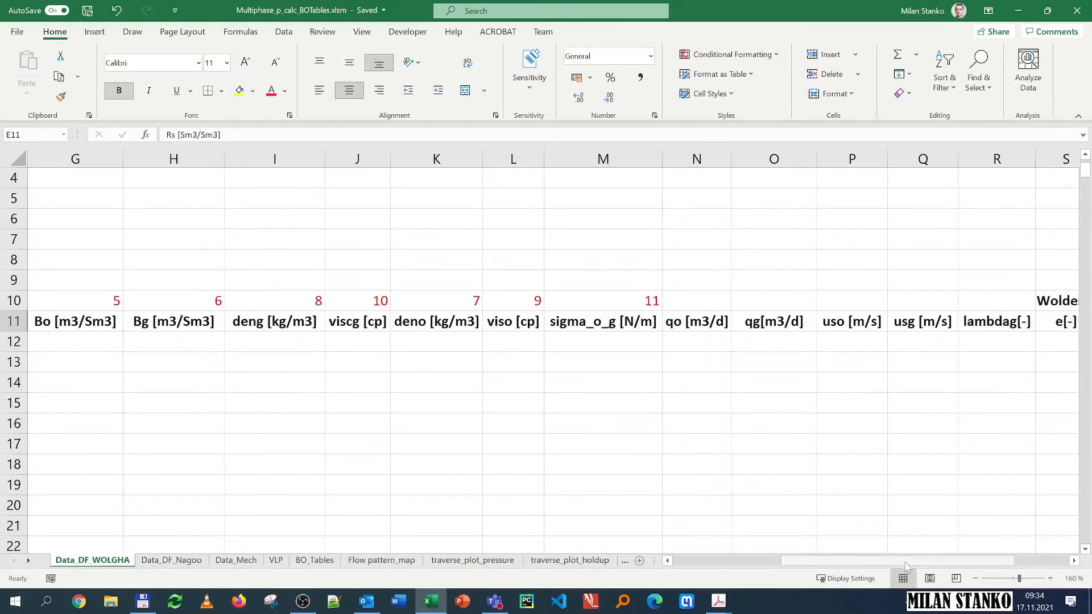
left_click_drag(916, 562, 973, 560)
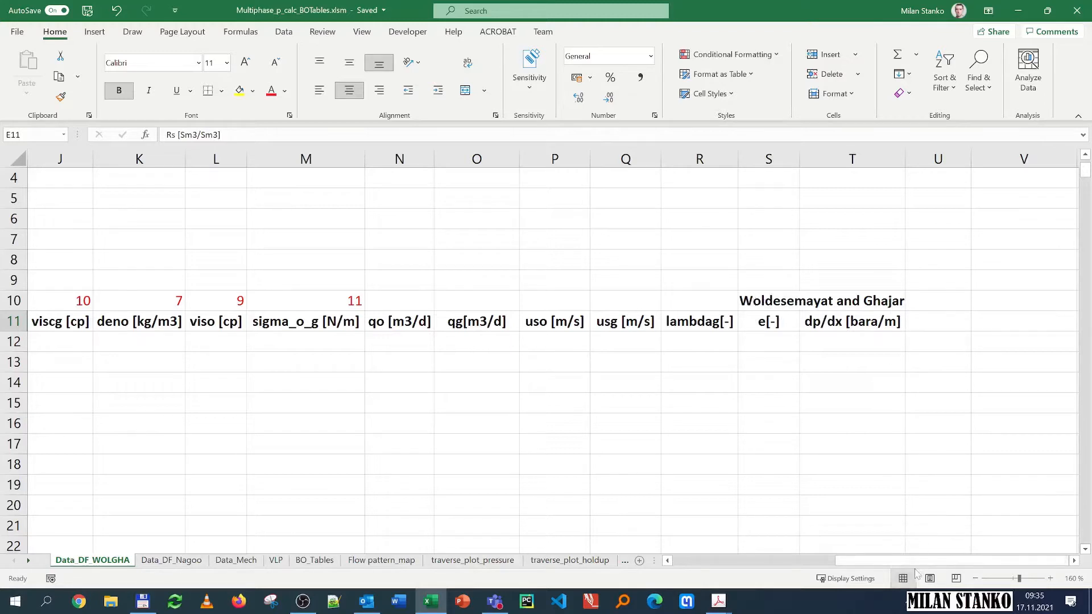
left_click_drag(914, 563, 690, 566)
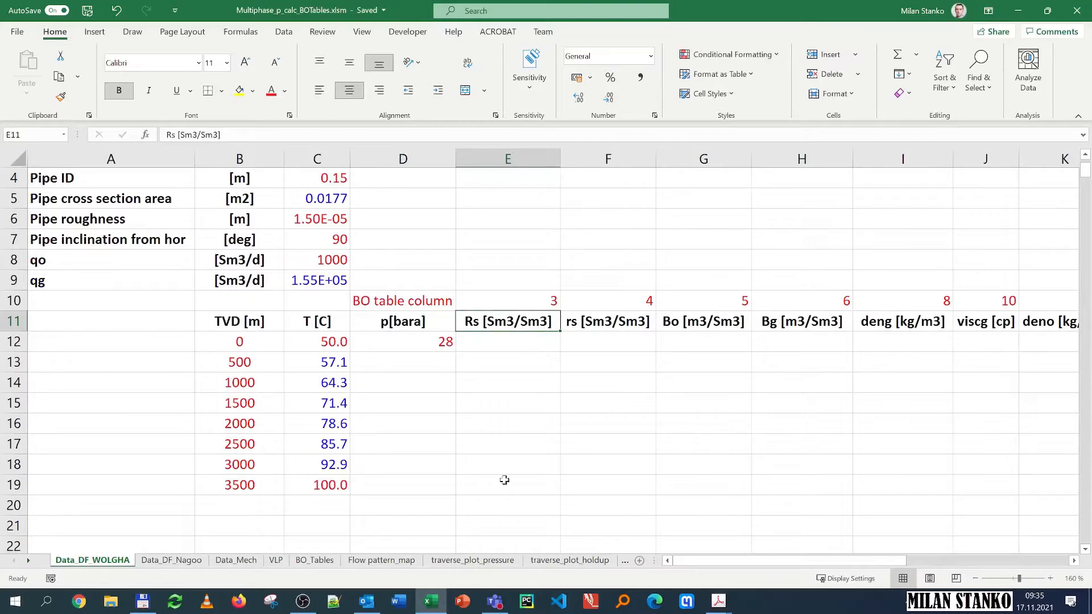
Step: Select the whole BO_Tables data range and insert a scatter chart of it
left_click(316, 561)
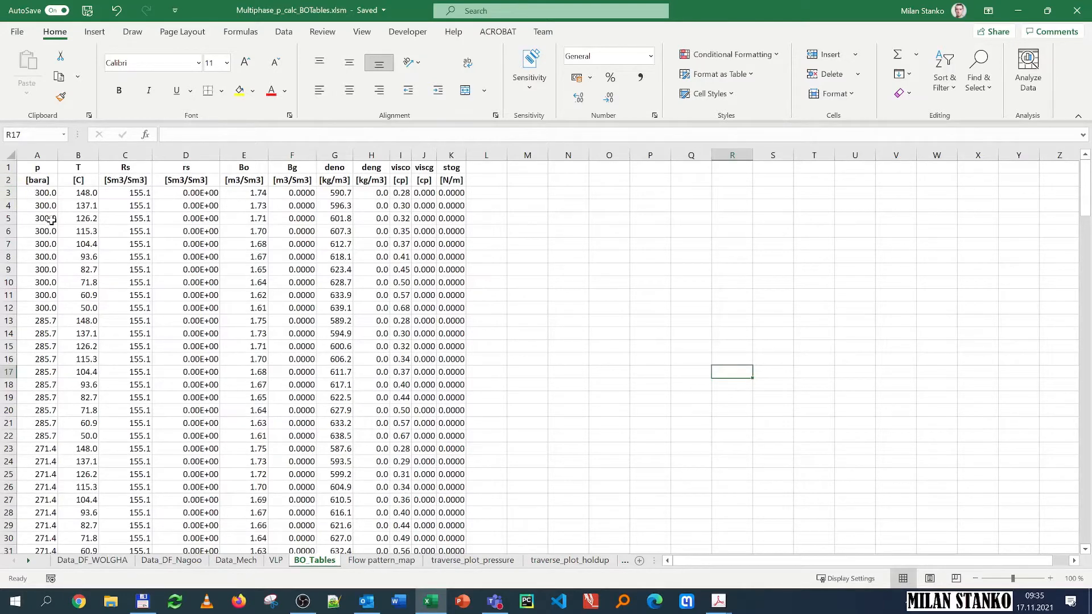
left_click(40, 194)
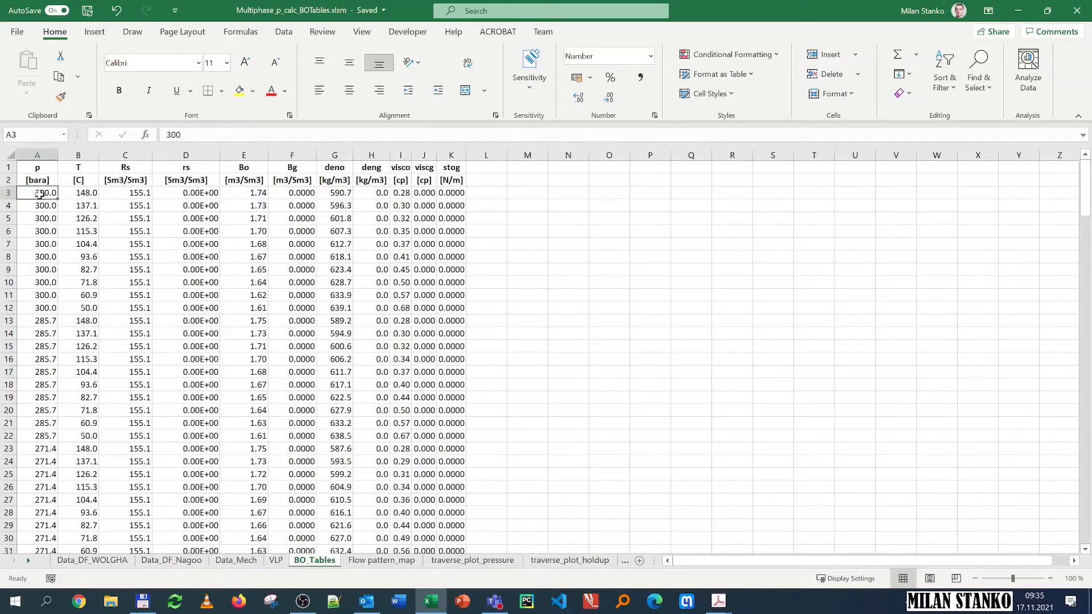
key("ctrl+shift+Right")
key("ctrl+shift+Down")
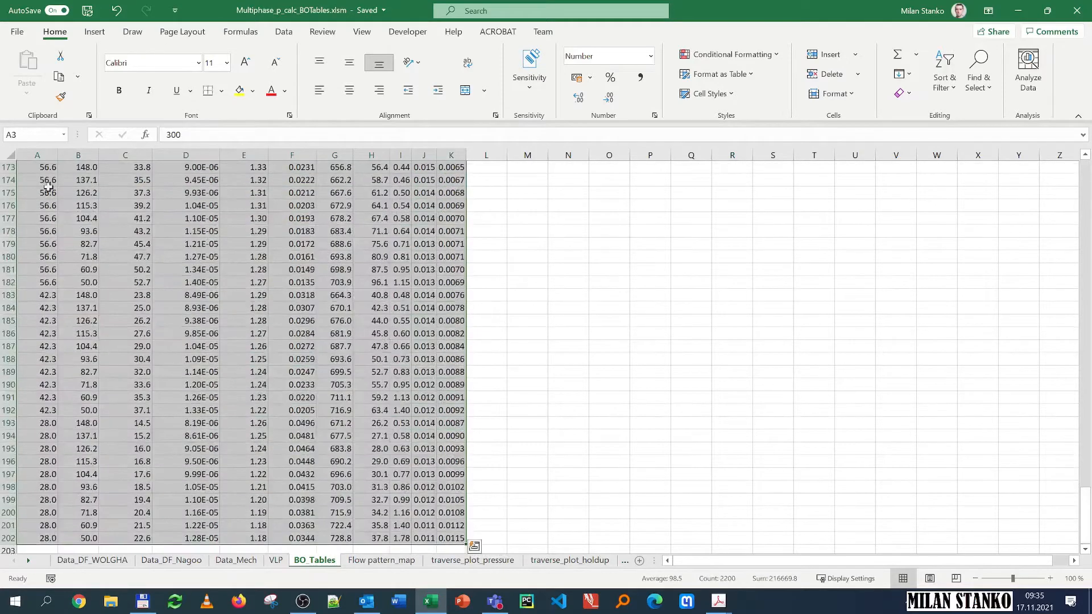
left_click(101, 33)
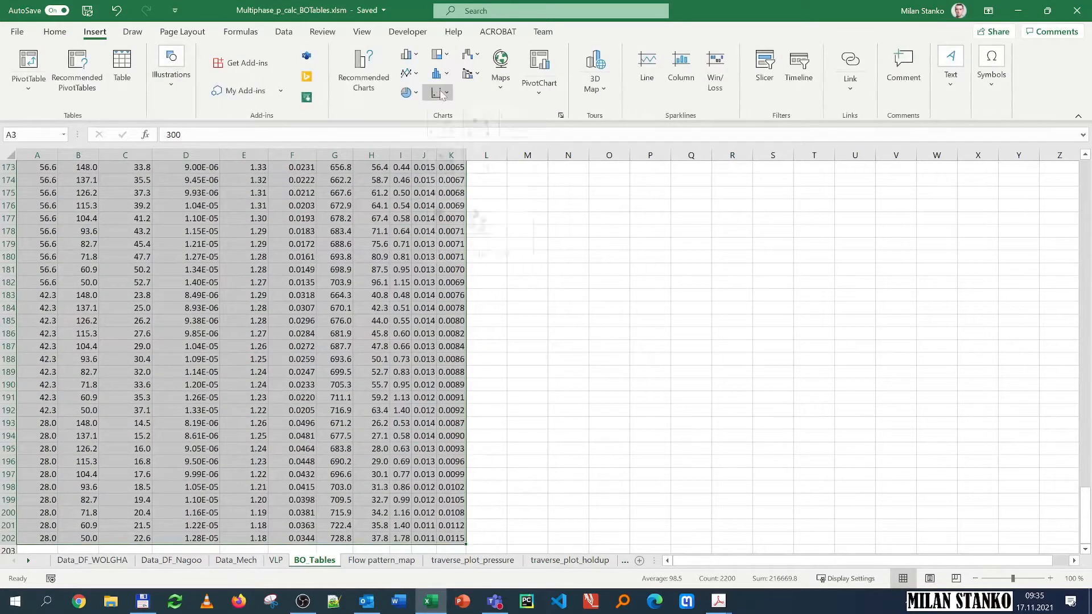
left_click(439, 92)
left_click(441, 139)
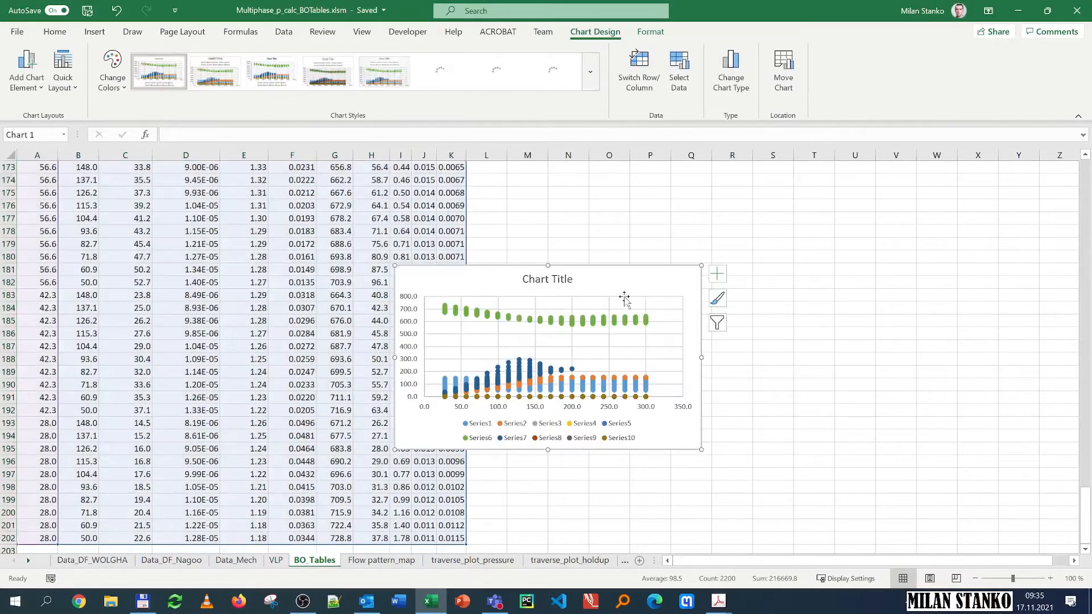
Step: Move the scatter chart beside the top of the table at cell M3
mouse_move(623, 271)
left_mouse_down()
mouse_move(654, 171)
mouse_move(695, 205)
left_mouse_up()
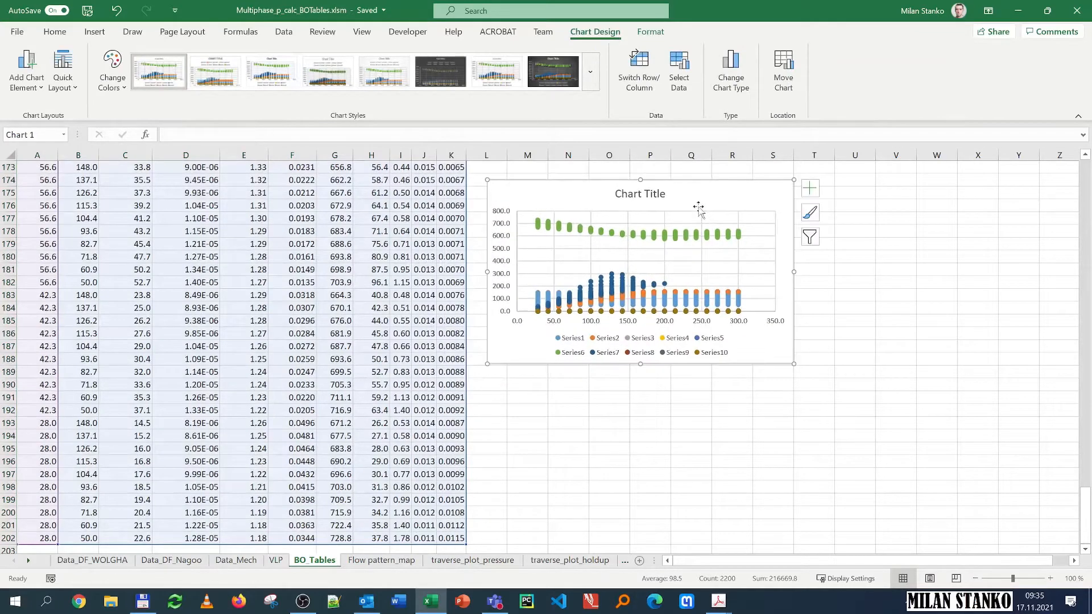
key("Delete")
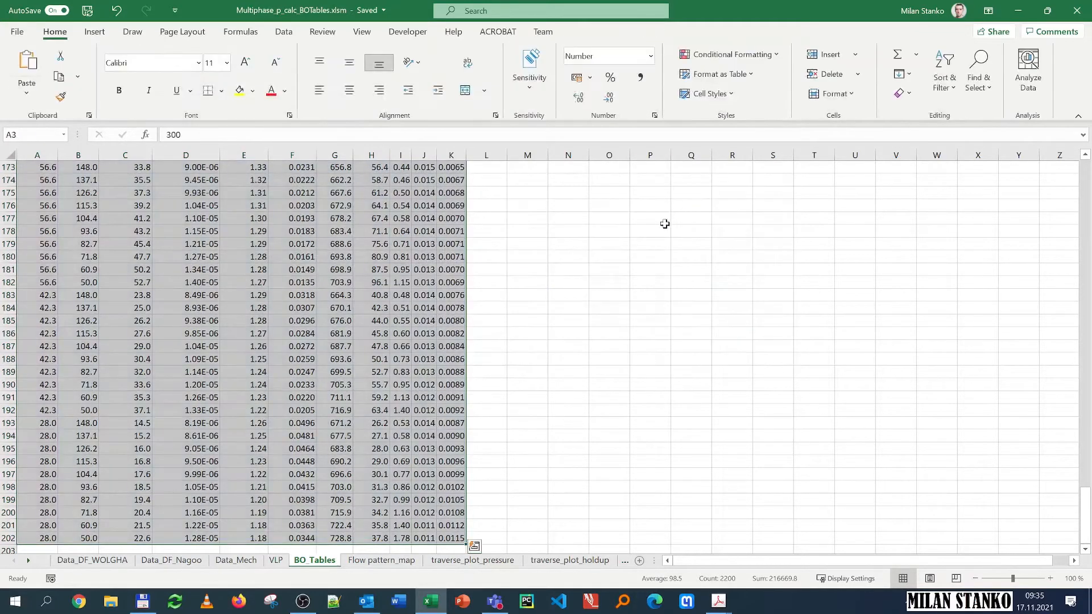
scroll(663, 224, "up", 19)
scroll(661, 227, "up", 20)
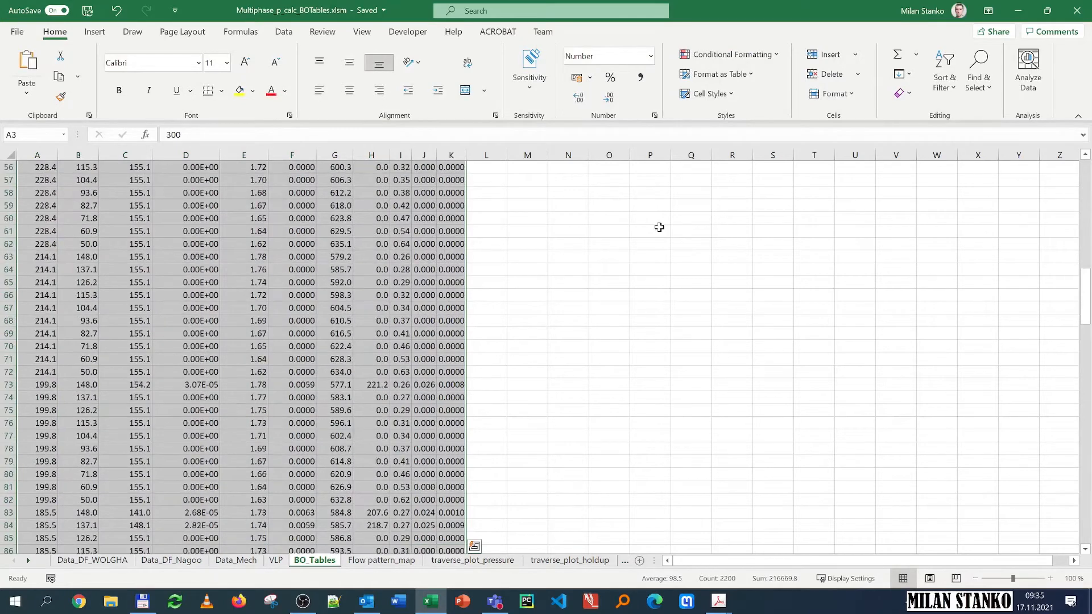
left_click(525, 193)
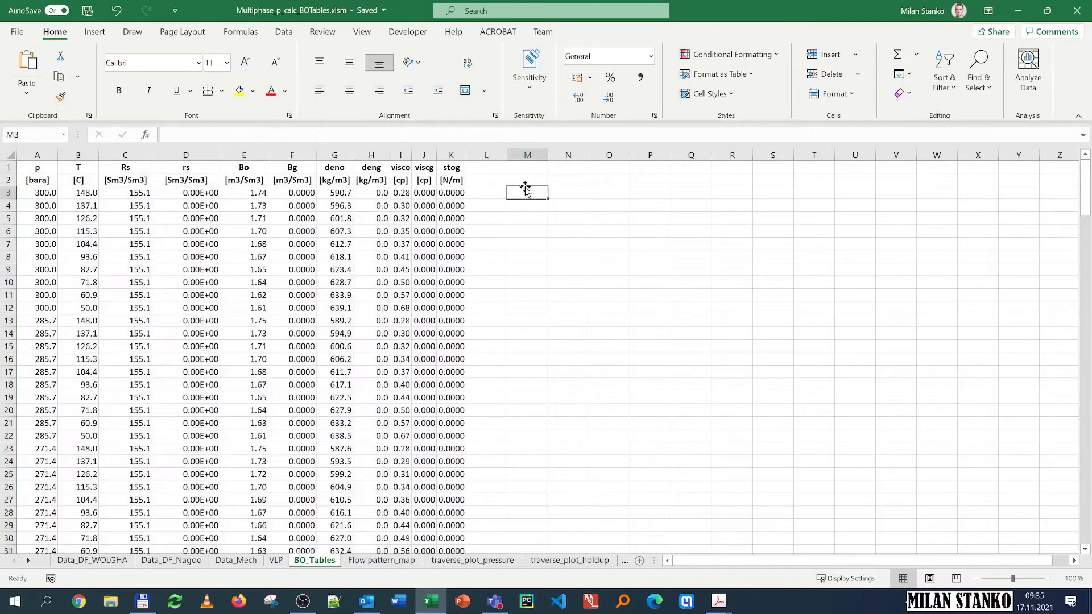
key("ctrl+v")
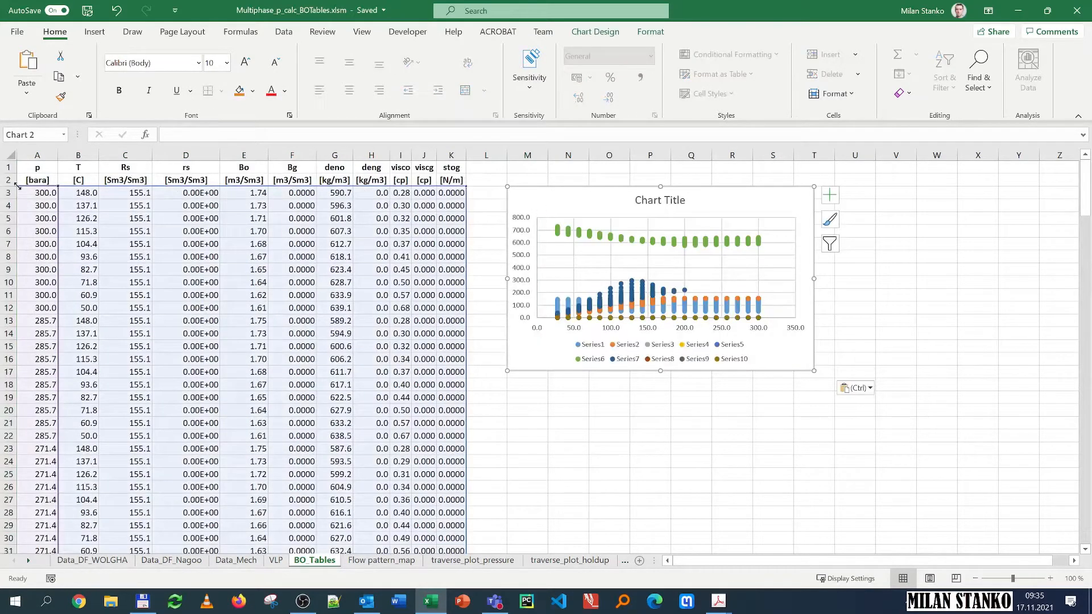
Step: Delete the deno, Rs and several other property series from the scatter chart
left_click(642, 244)
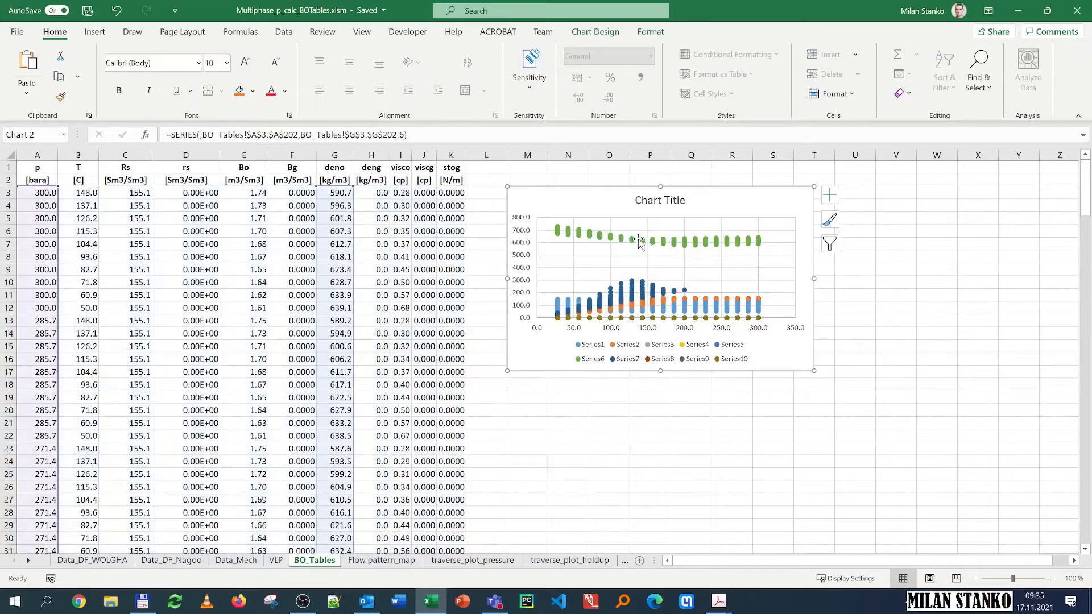
key("Delete")
key("Delete")
left_click(644, 268)
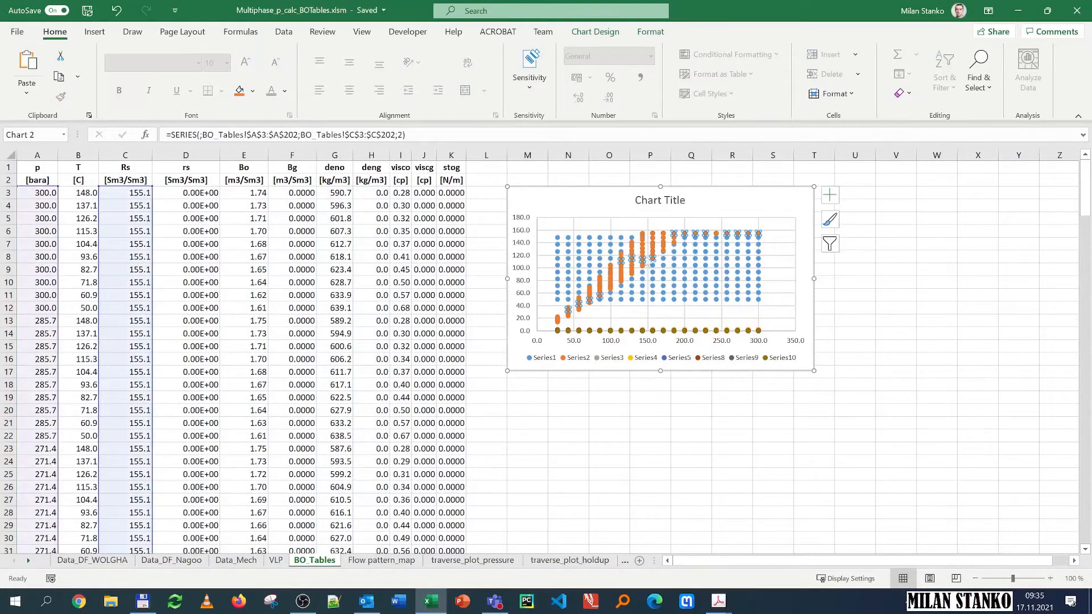
key("Delete")
left_click(671, 274)
left_click(671, 275)
key("Delete")
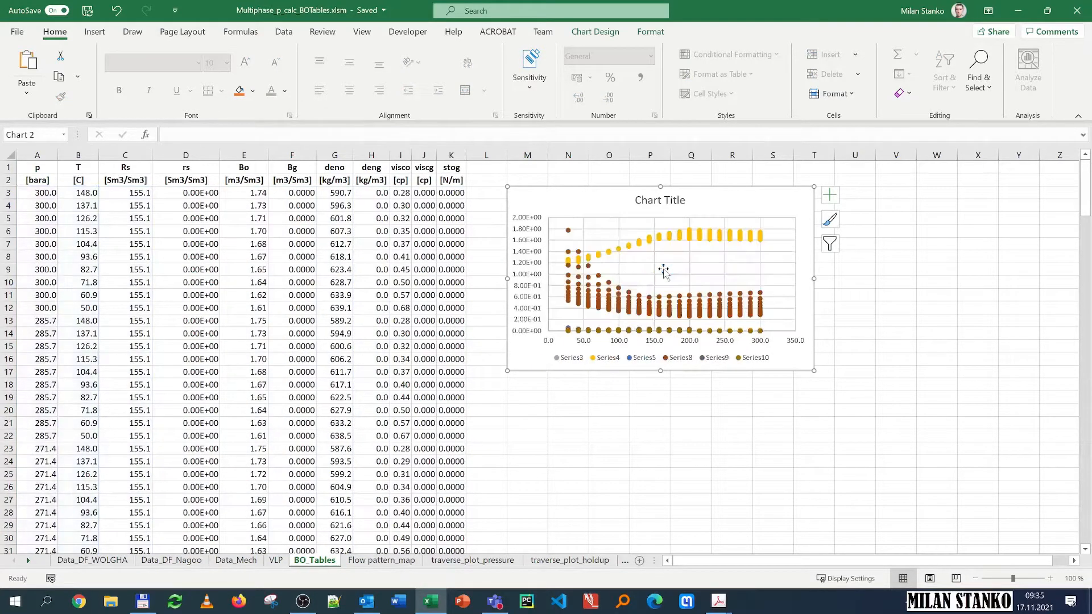
left_click(709, 315)
Step: Delete the Bo and remaining series, keeping only the rs series in the chart
key("Delete")
left_click(652, 238)
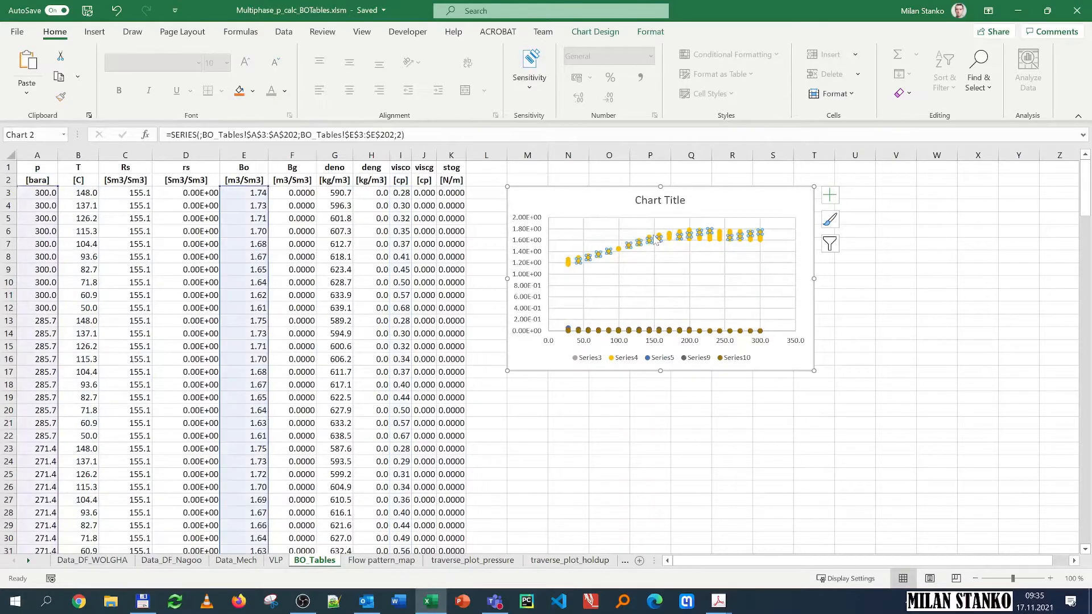
key("Delete")
left_click(644, 300)
key("Delete")
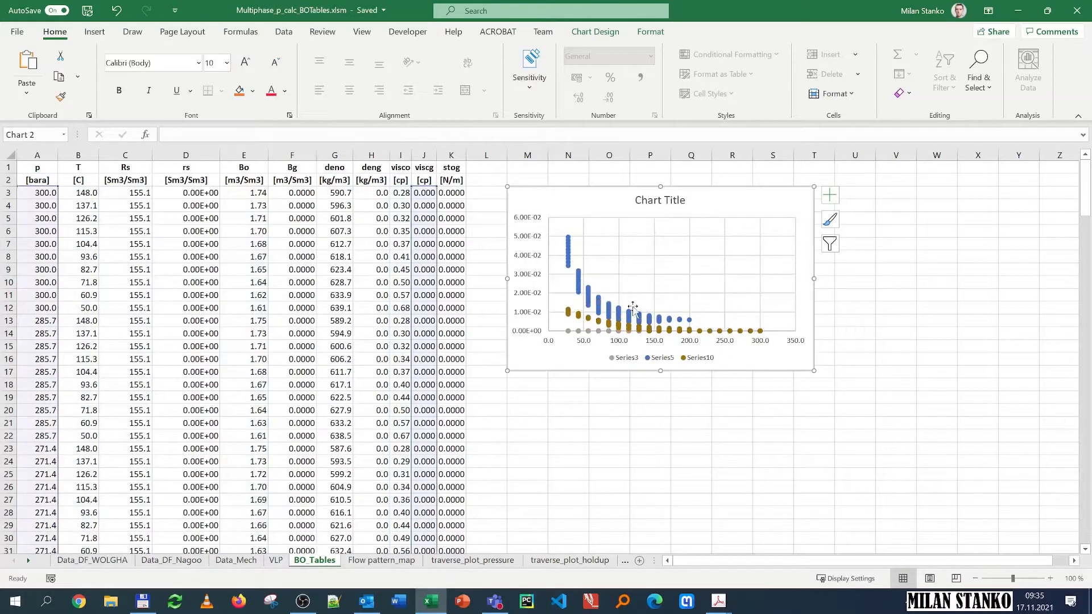
left_click(618, 319)
left_click(618, 314)
key("Delete")
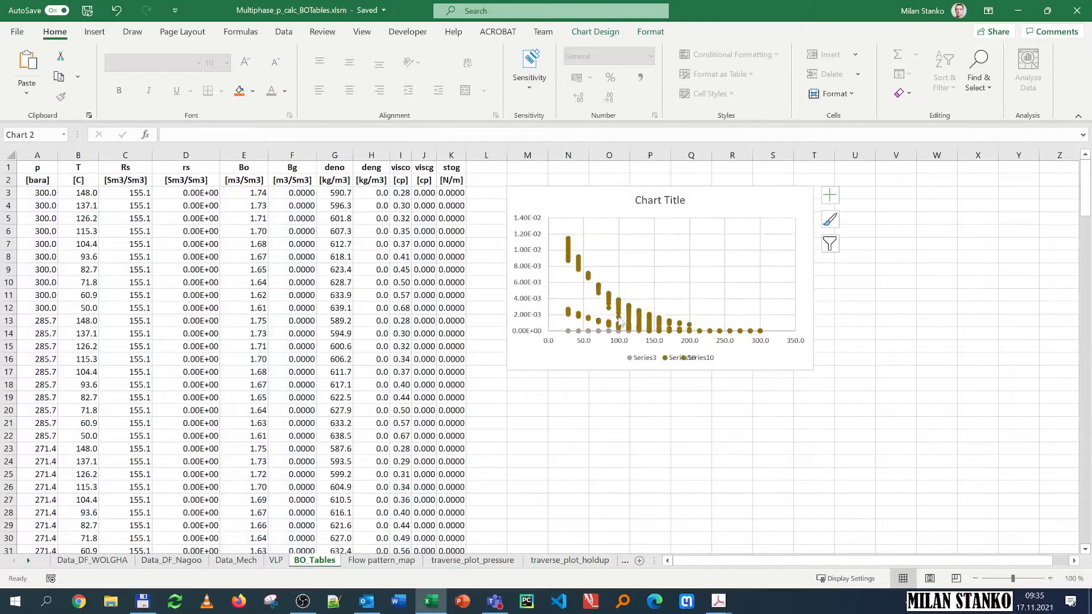
left_click(621, 309)
key("Delete")
left_click(633, 288)
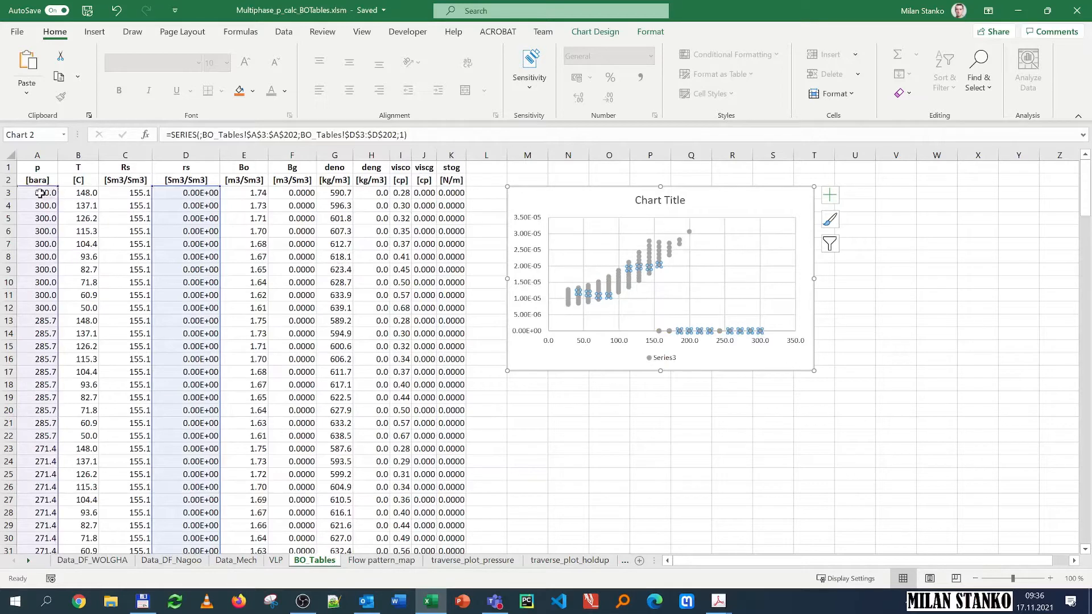
left_click(571, 313)
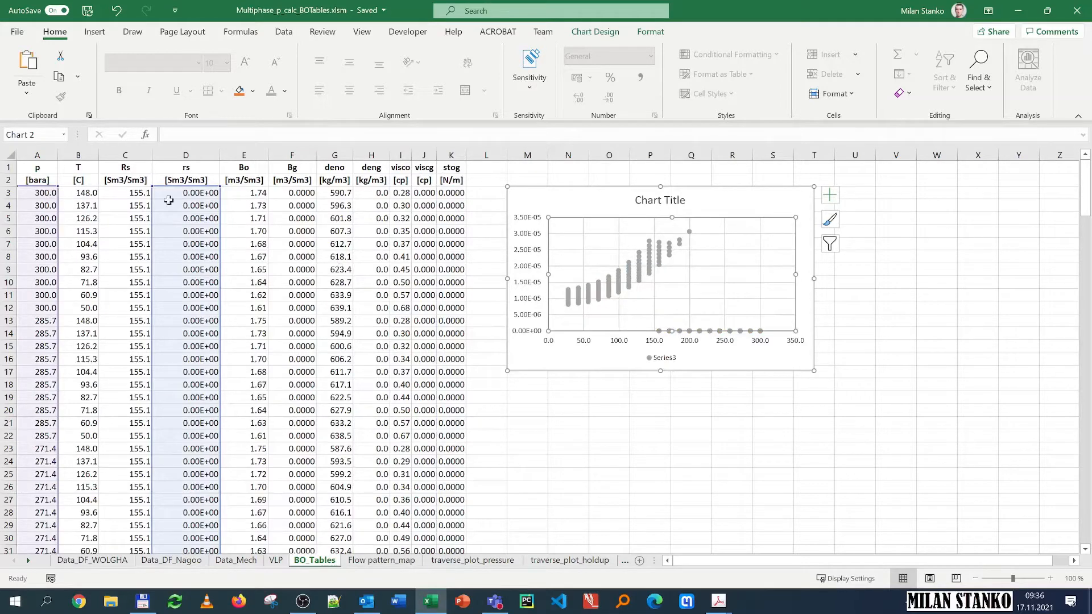
Step: Add filters to the header row and filter the T column to show only 148.0
left_click(7, 180)
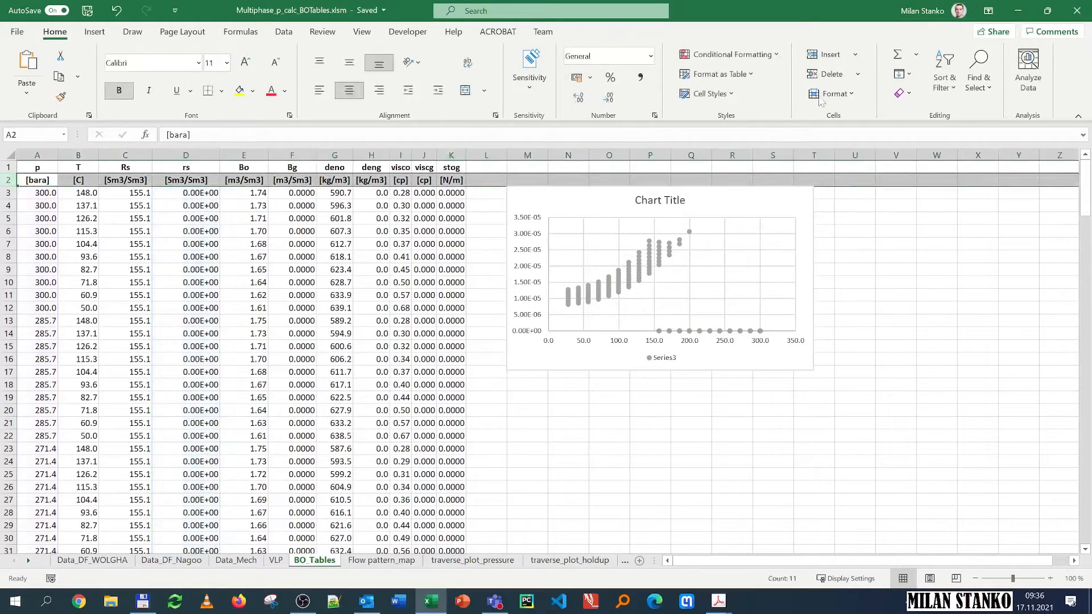
left_click(944, 77)
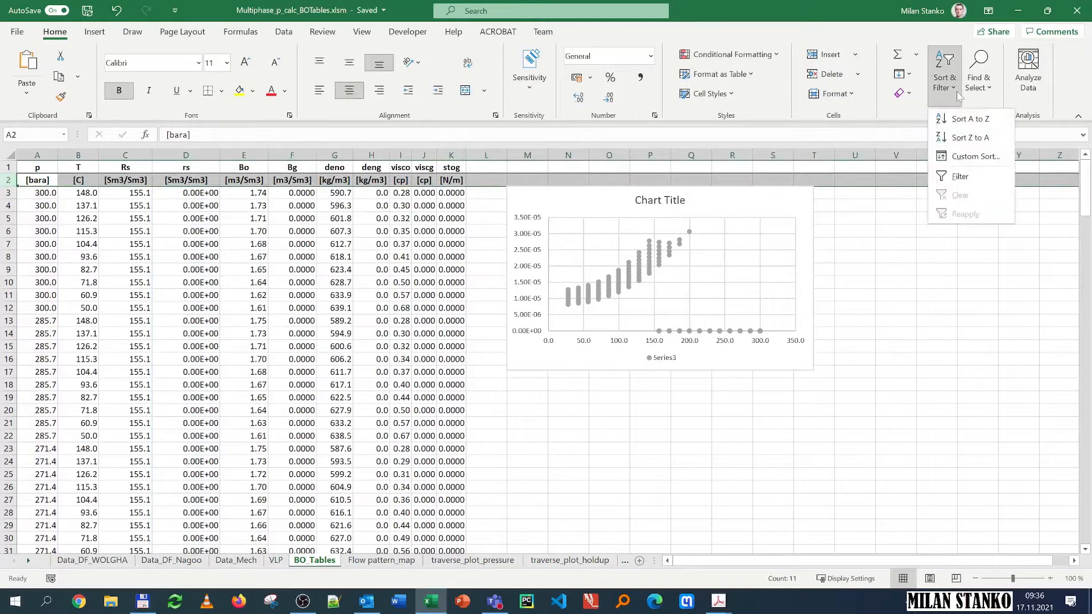
left_click(947, 176)
left_click(94, 181)
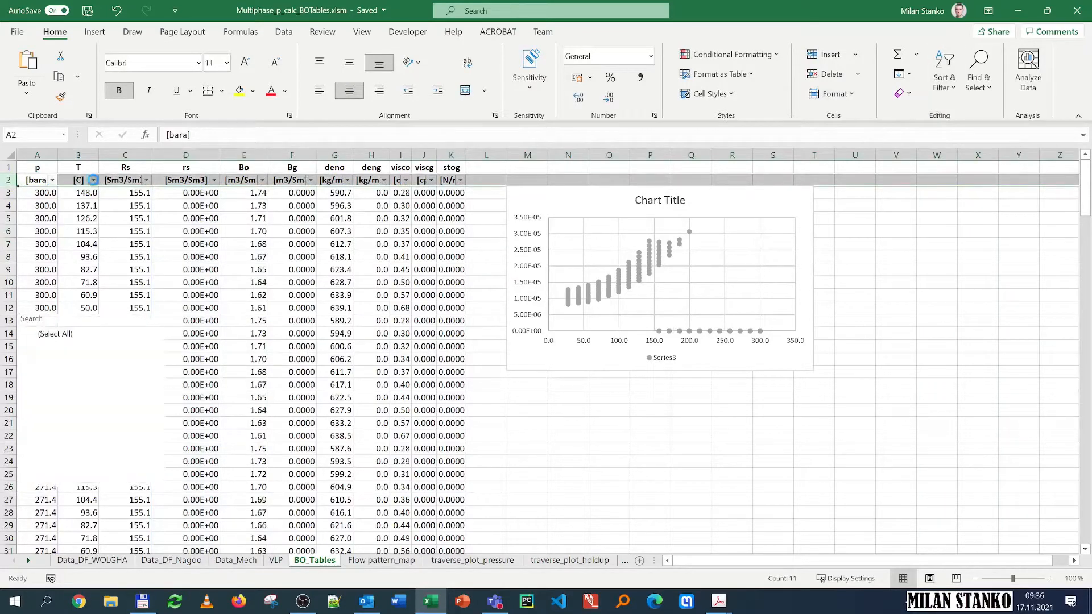
left_click(34, 334)
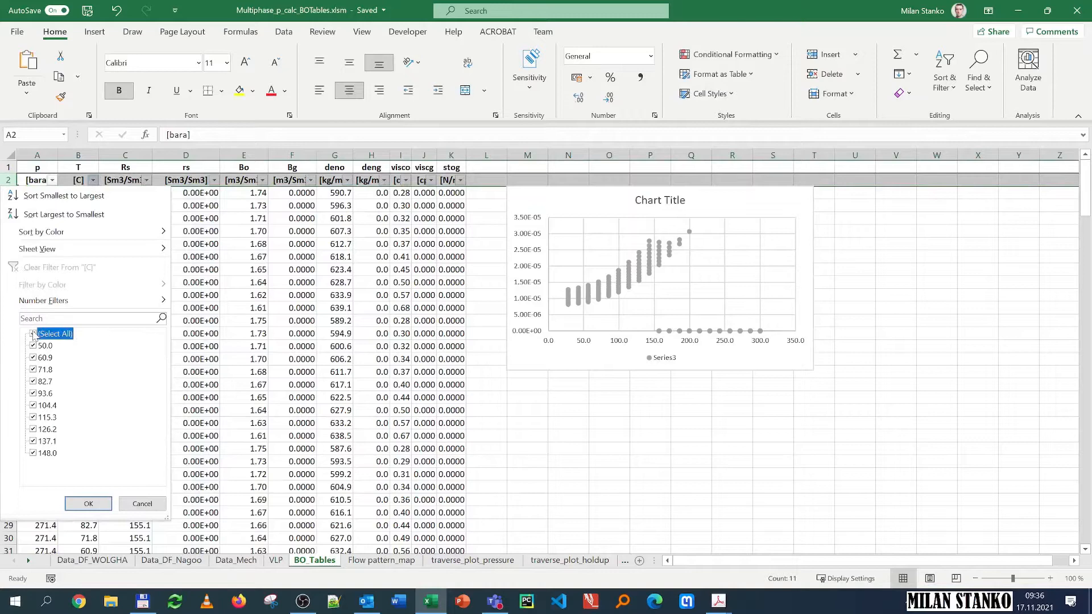
left_click(33, 453)
left_click(91, 504)
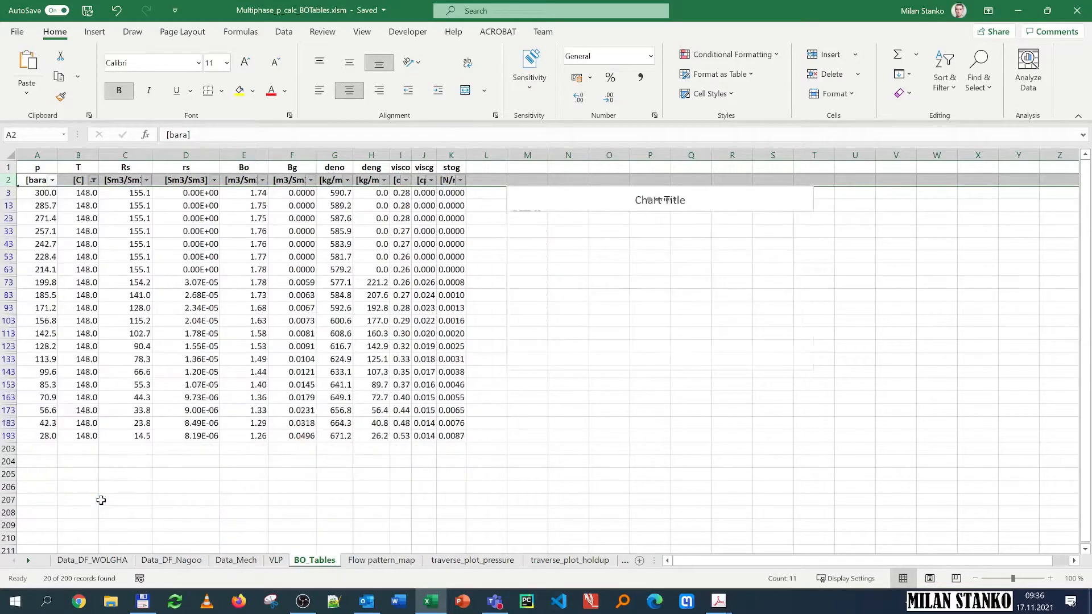
Step: Enlarge the scatter chart by extending its lower edge down to about row 153
left_click(624, 211)
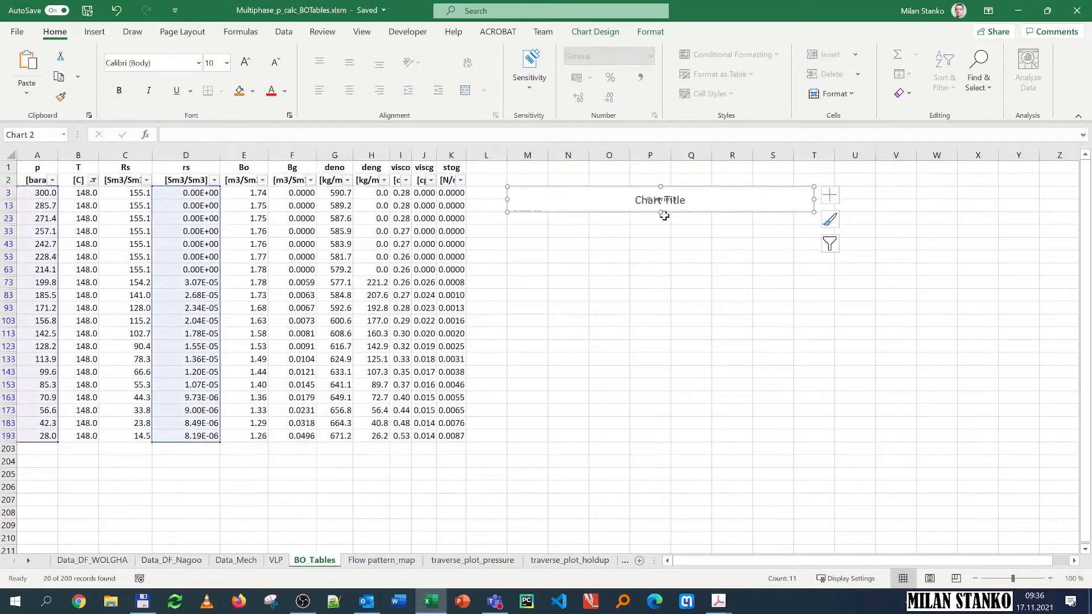
left_click_drag(661, 213, 668, 380)
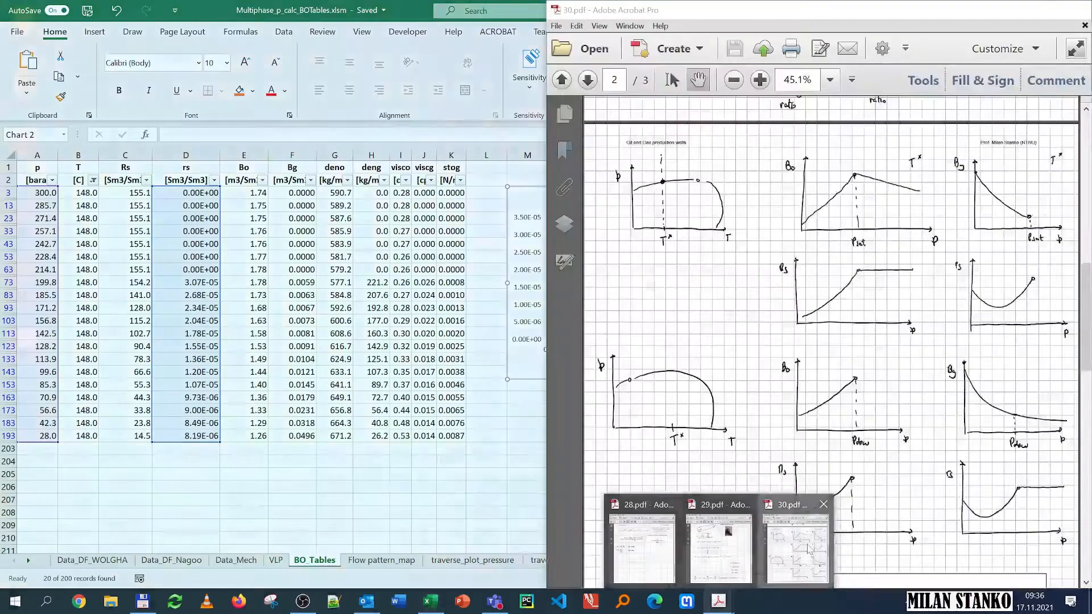
Step: Compare the chart with the hand-drawn property curves in the 30.pdf notes
left_click(793, 541)
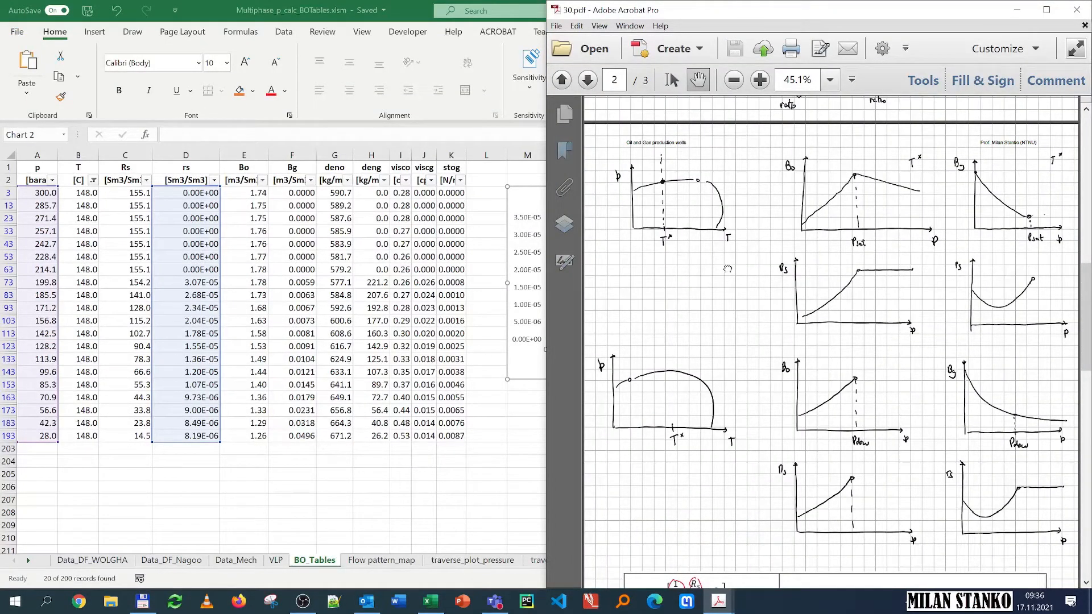
scroll(705, 267, "down", 1)
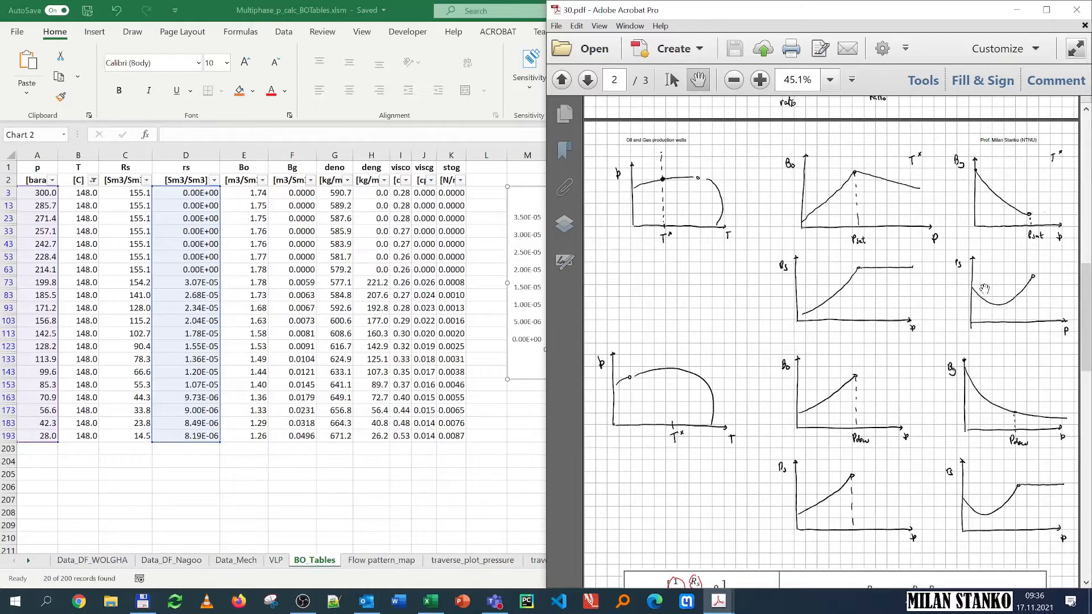
left_click(475, 464)
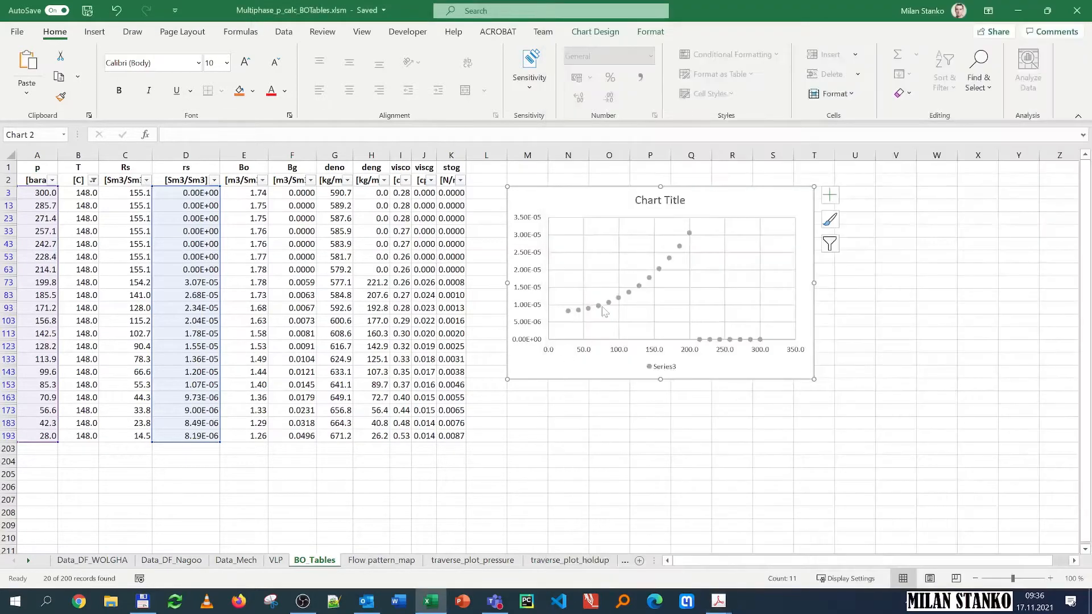
Step: Shift the chart series' data range from the rs column to the Rs column
left_click(650, 279)
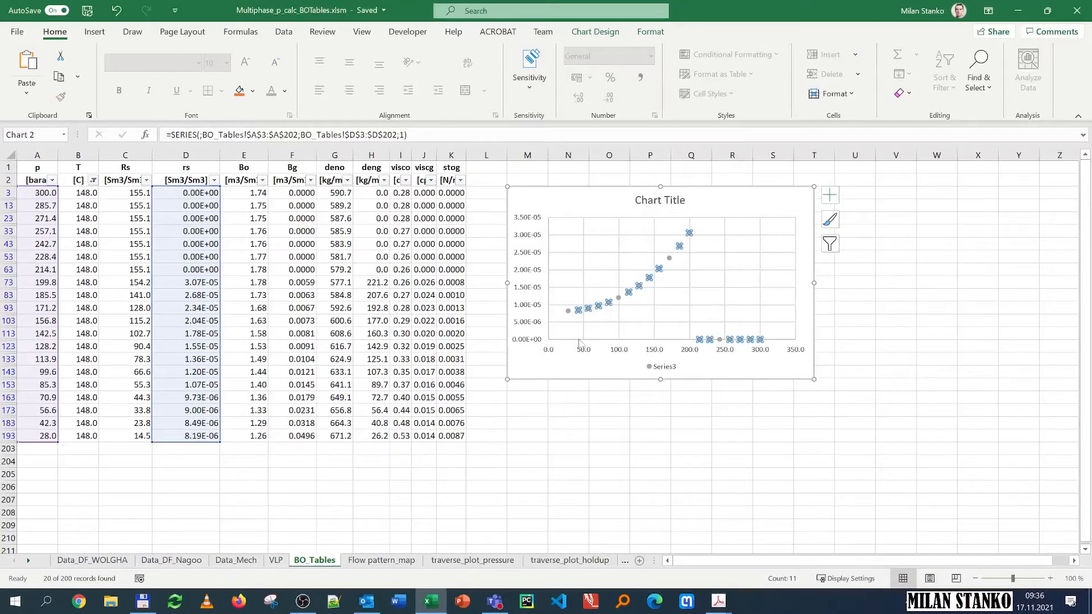
left_click(169, 240)
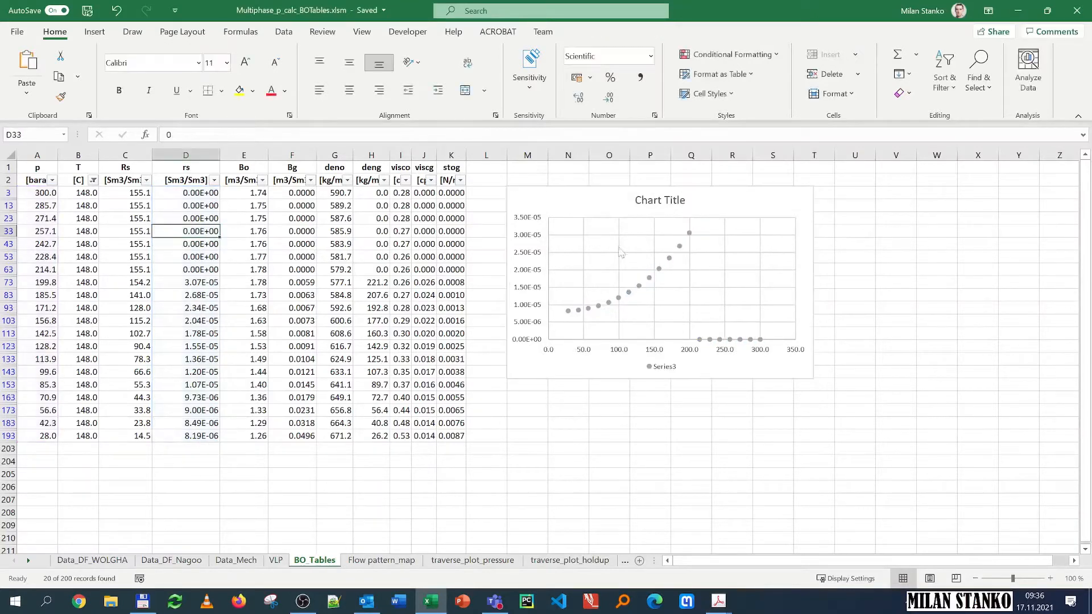
left_click(651, 280)
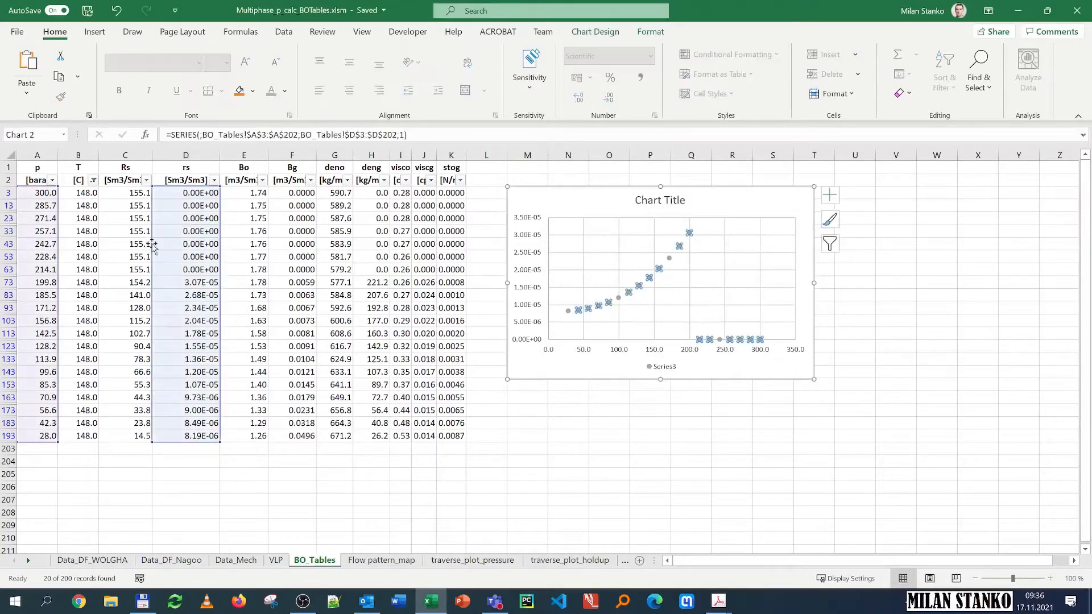
left_click_drag(150, 244, 137, 248)
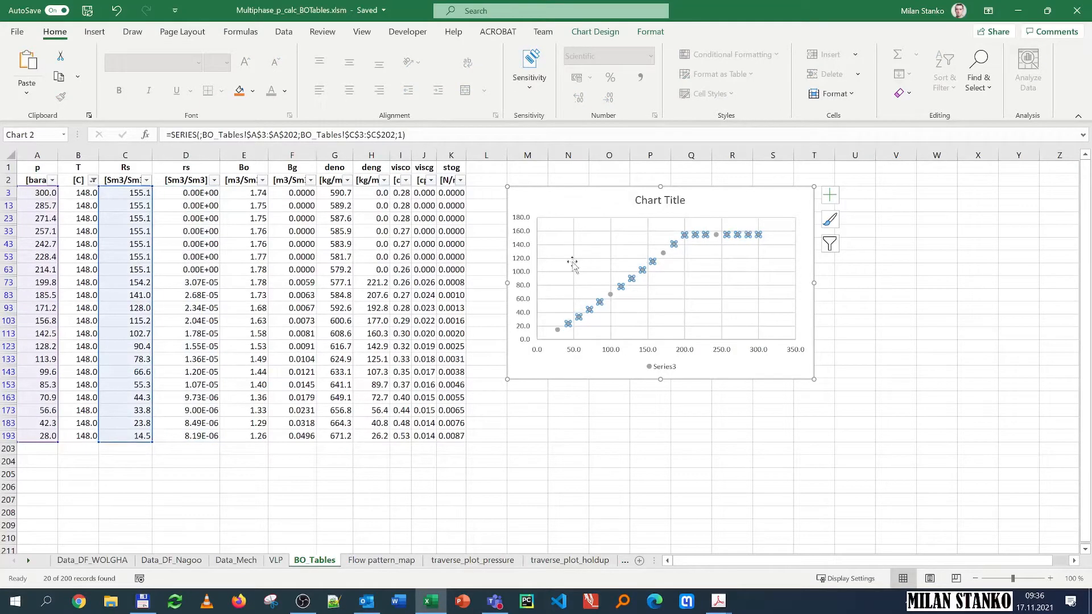
Step: Check the PDF sketches again and shift the chart series' data to the Bo column
mouse_move(719, 601)
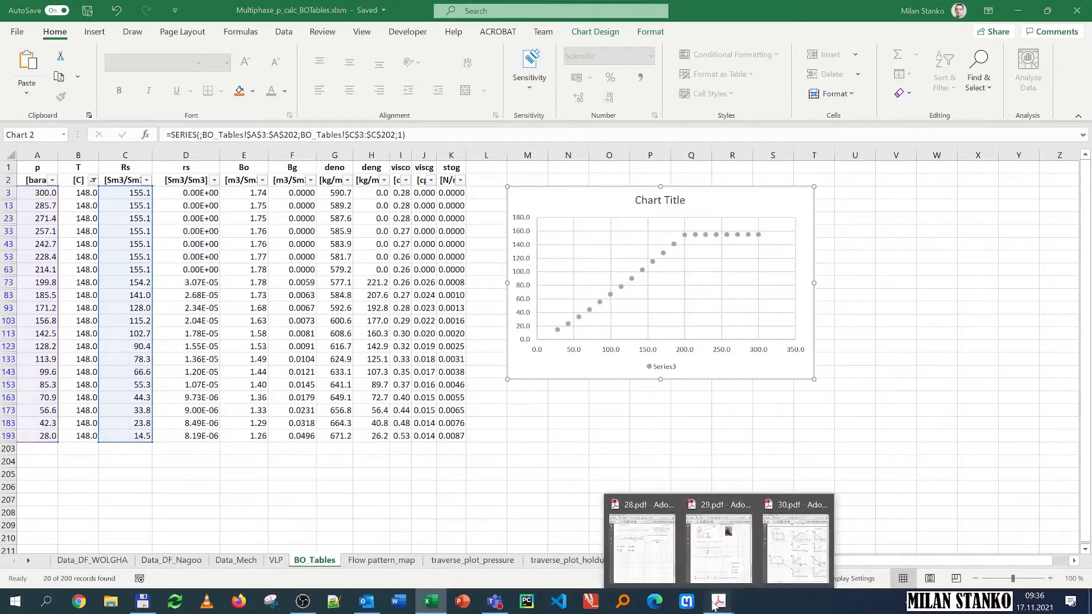
left_click(798, 551)
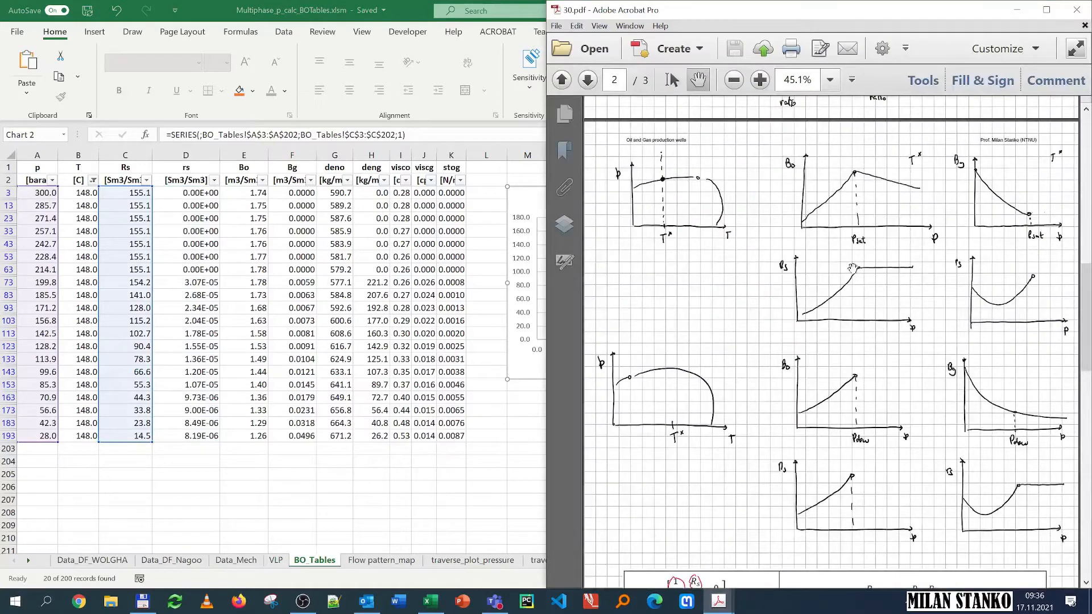
key("alt+Tab")
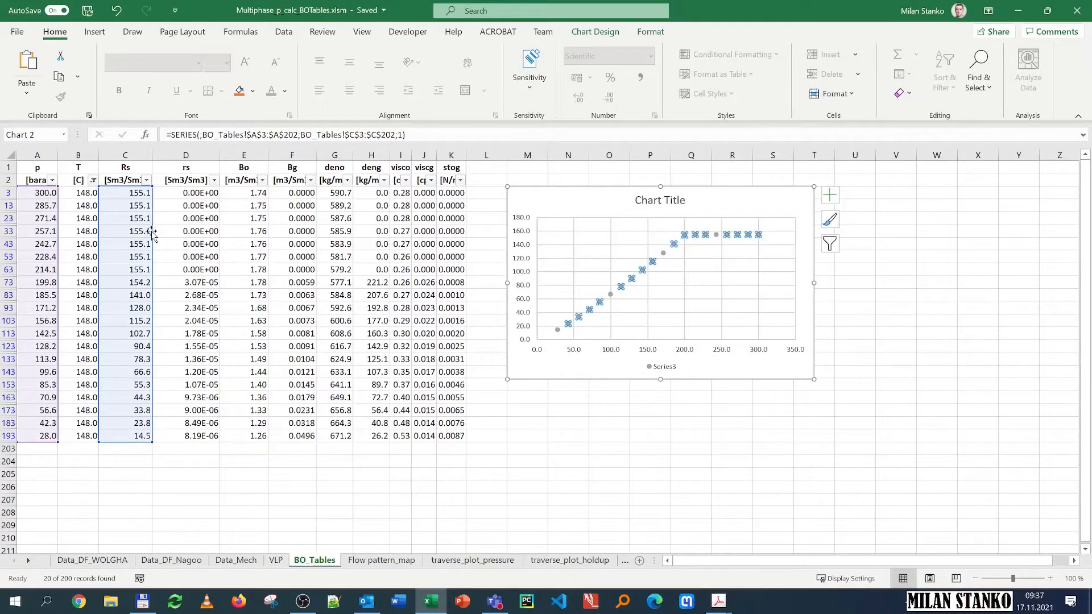
left_click_drag(152, 231, 243, 229)
left_click(571, 266)
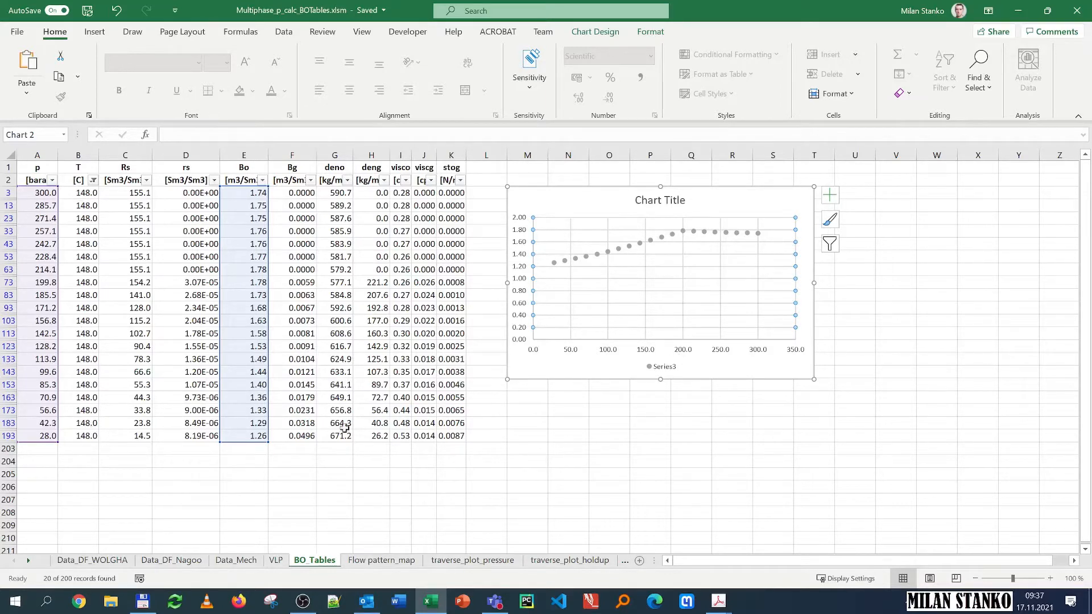
Step: Compare with the PDF sketches and shift the chart series' data to the Bg column
left_click(734, 596)
left_click(797, 549)
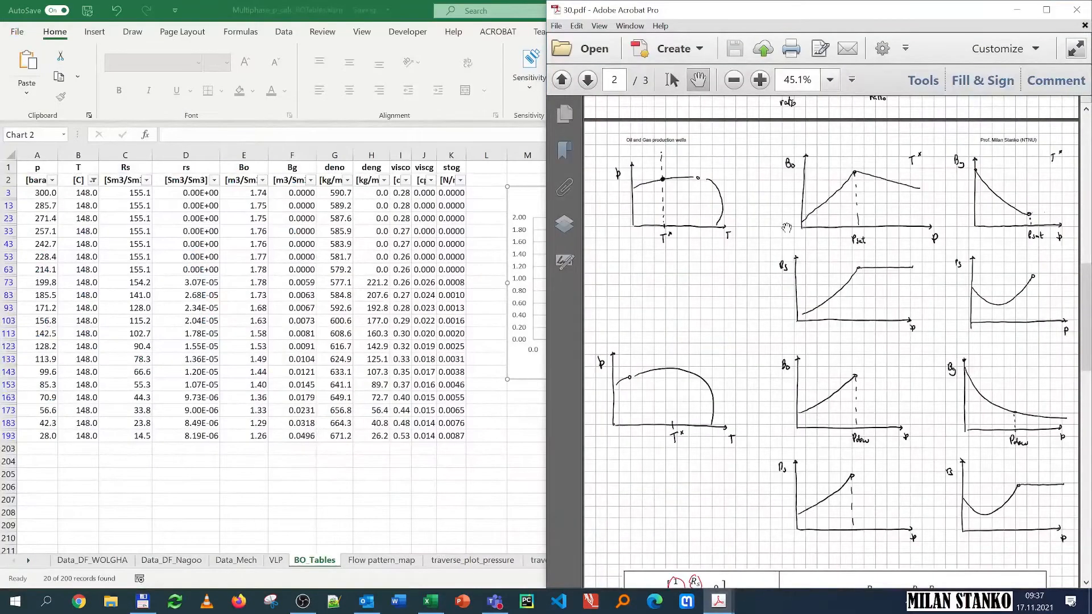
left_click(443, 461)
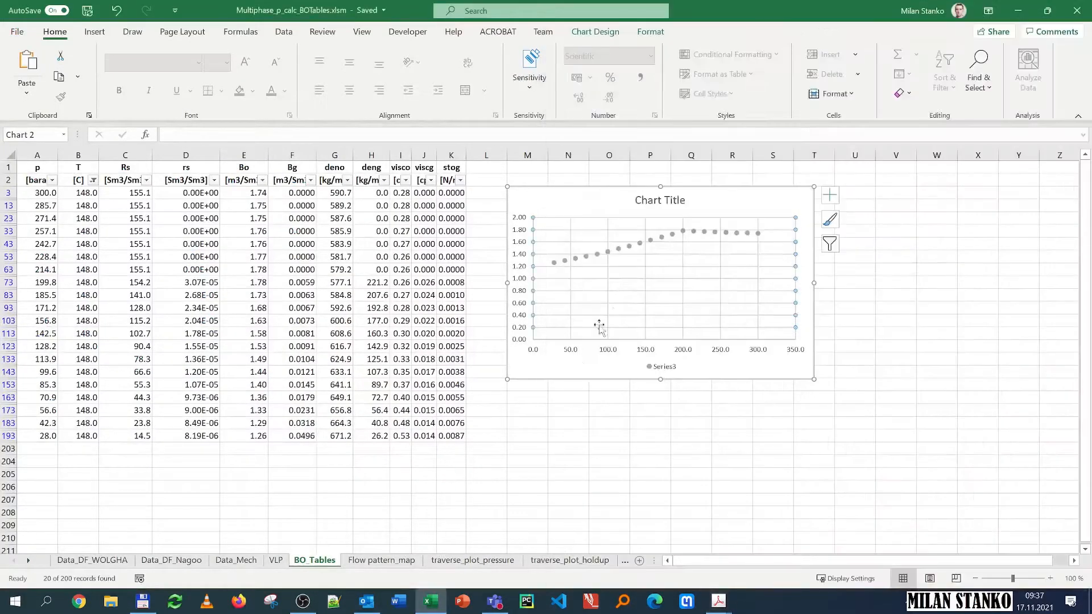
left_click(651, 241)
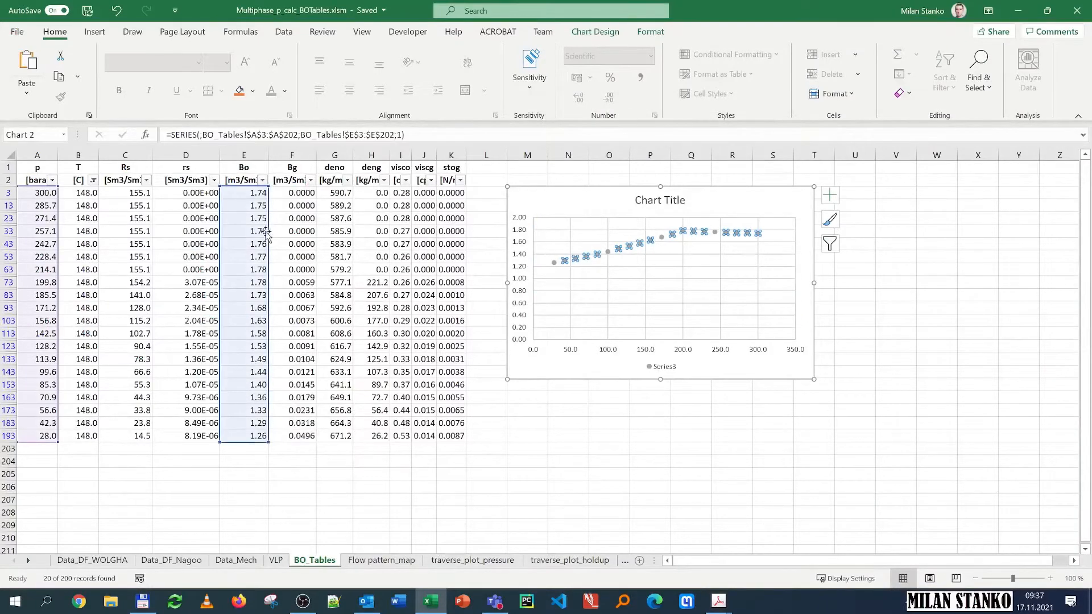
left_click_drag(269, 230, 318, 231)
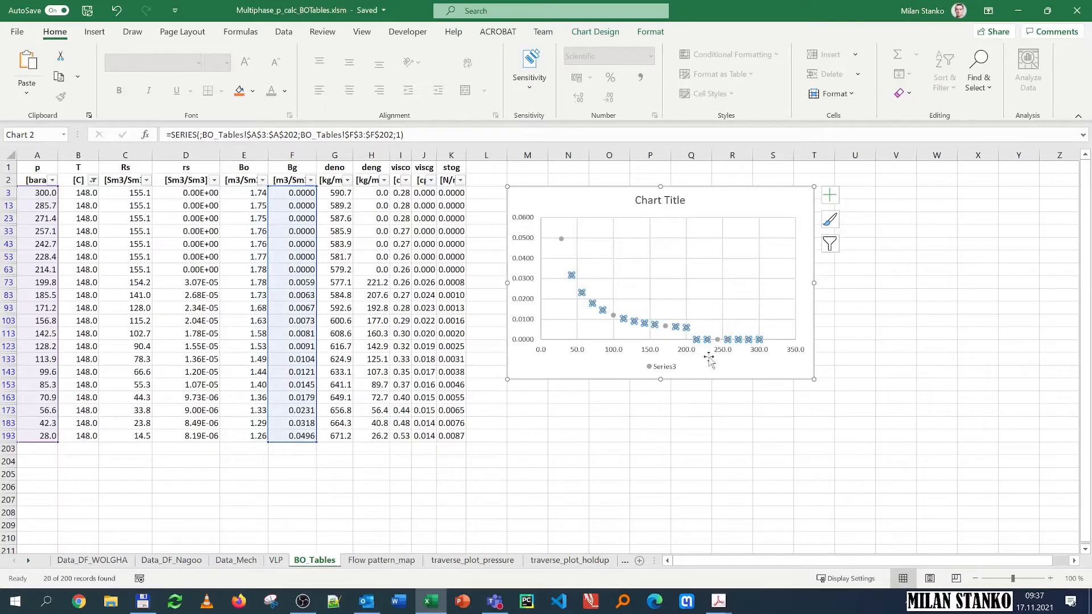
Step: Compare with the PDF sketches and shift the chart series' data to the deno column
mouse_move(719, 601)
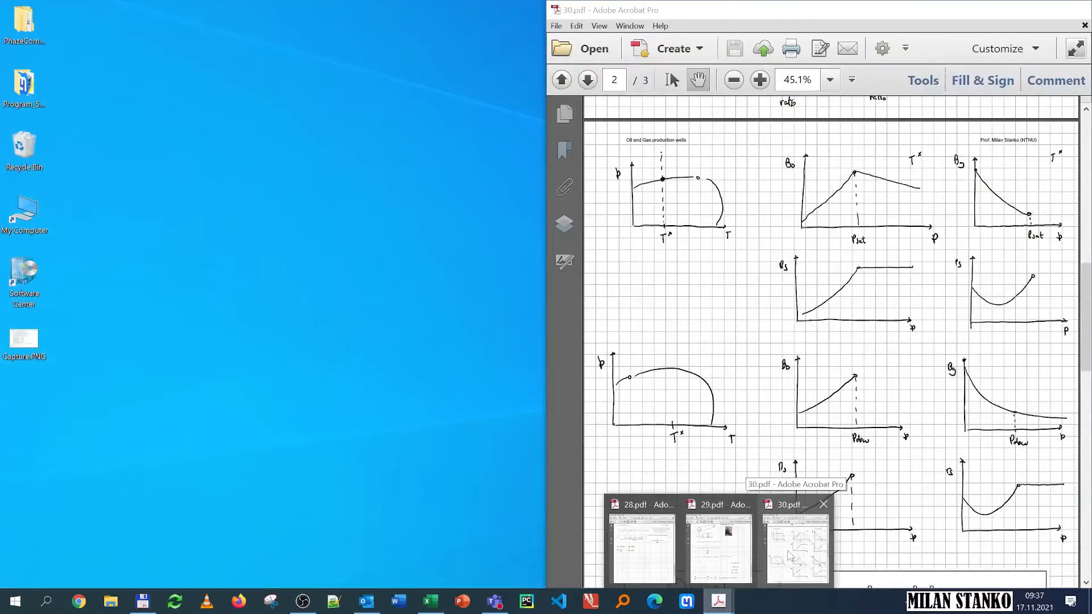
left_click(790, 554)
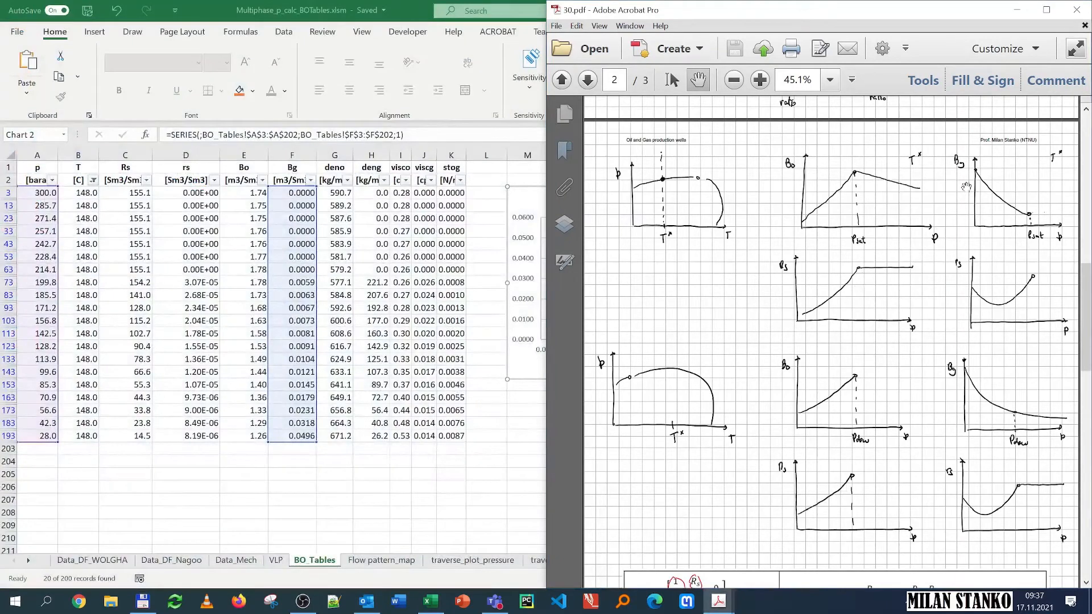
key("alt+Tab")
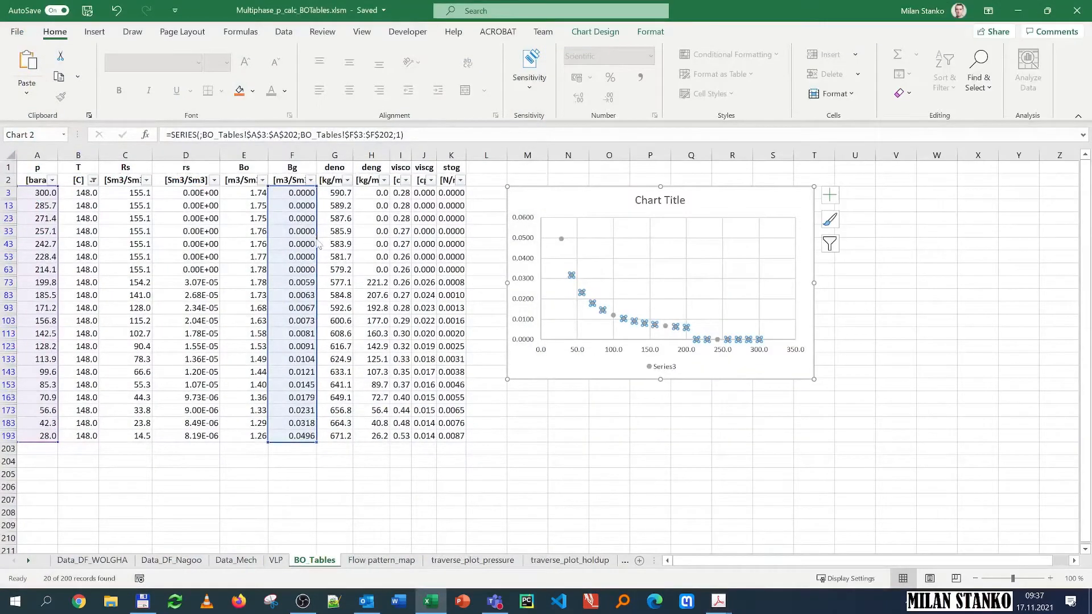
left_click_drag(320, 244, 327, 244)
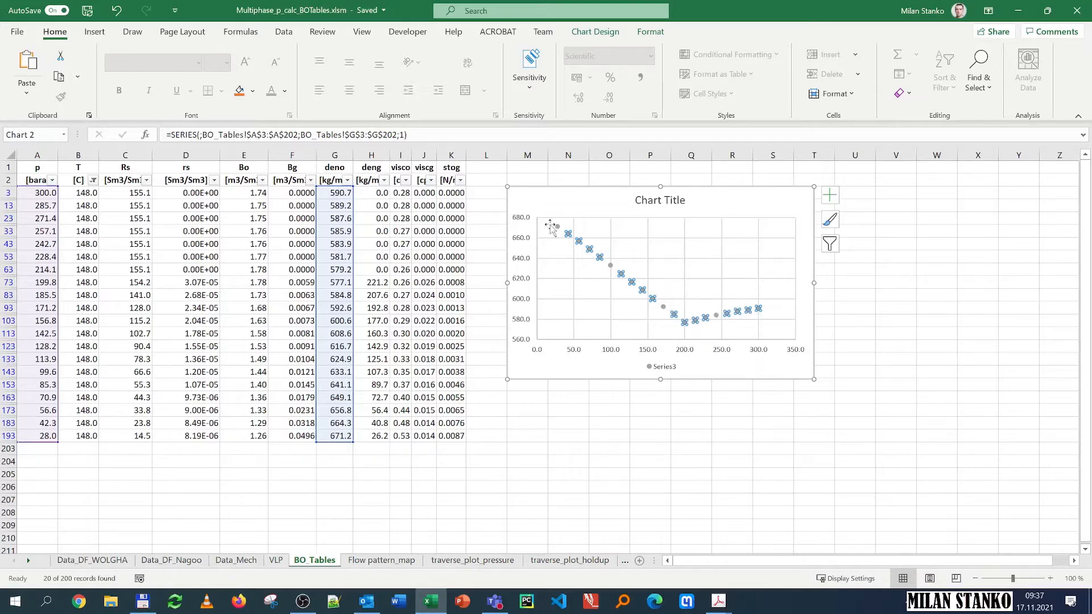
Step: Step the chart series' data through the deng, visco, viscg and stog columns, then deselect the chart
left_click_drag(351, 228, 371, 230)
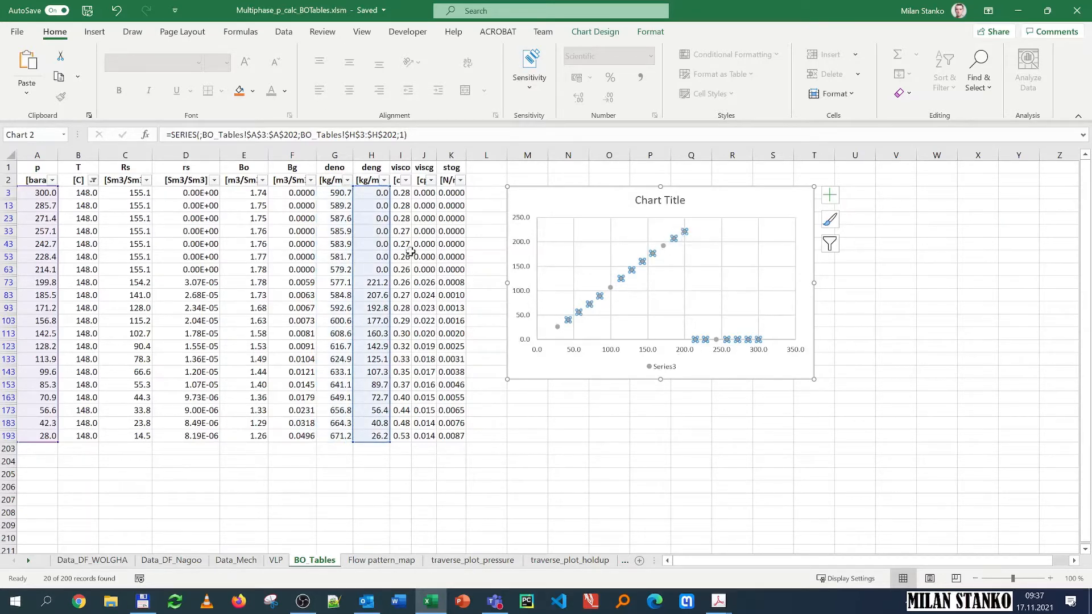
left_click_drag(386, 233, 397, 231)
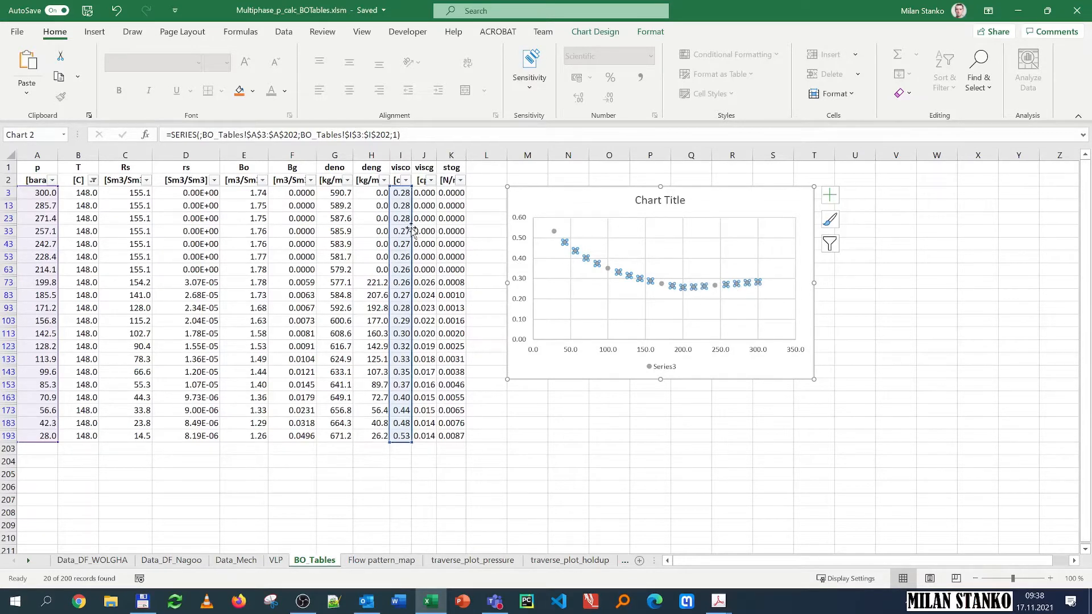
left_click_drag(412, 225, 438, 226)
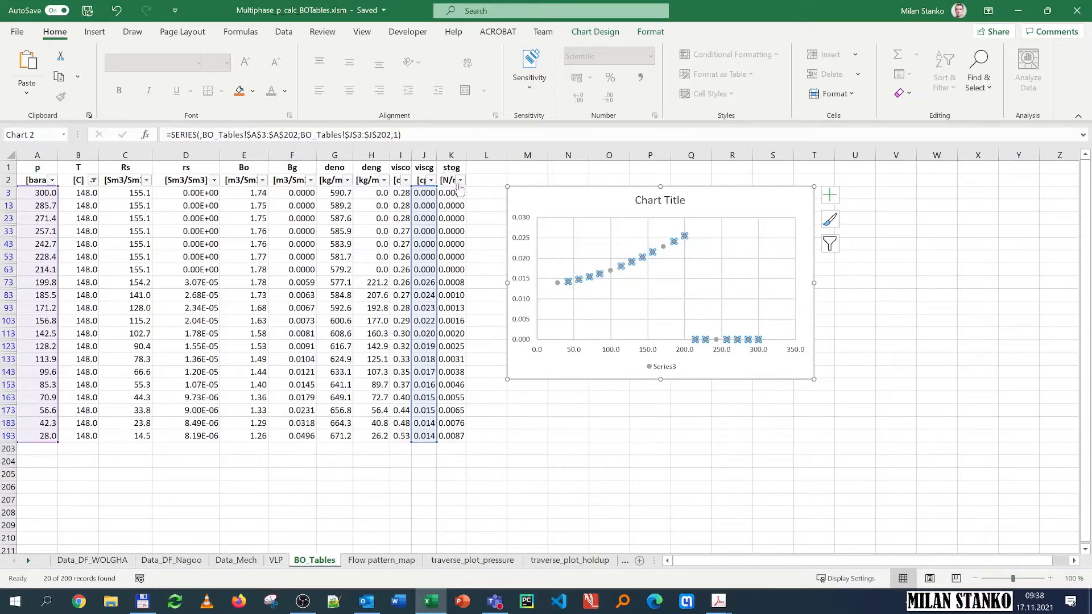
left_click_drag(437, 214, 464, 215)
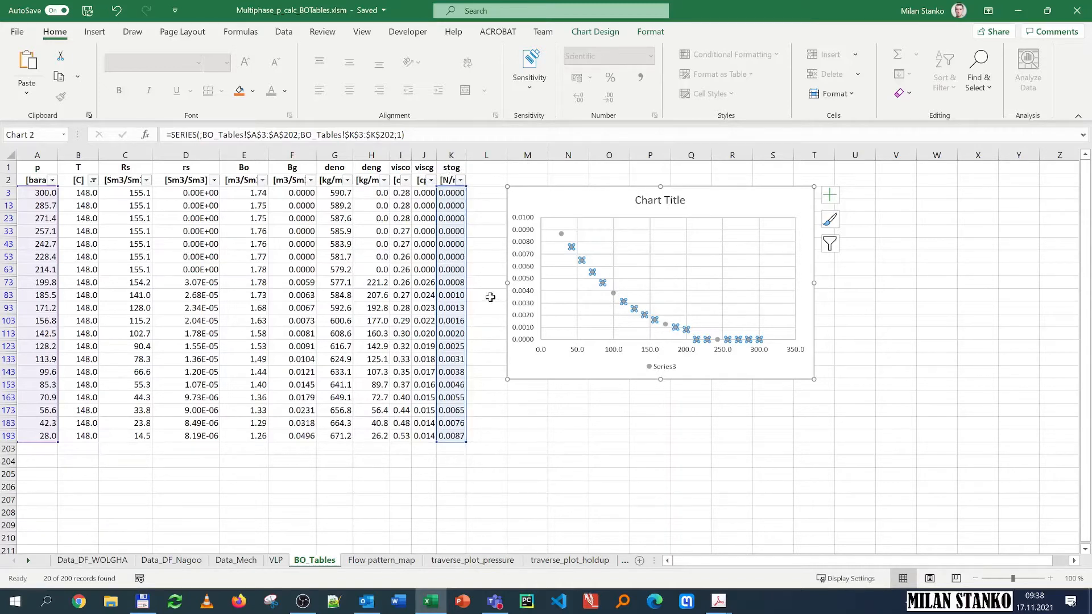
left_click(543, 197)
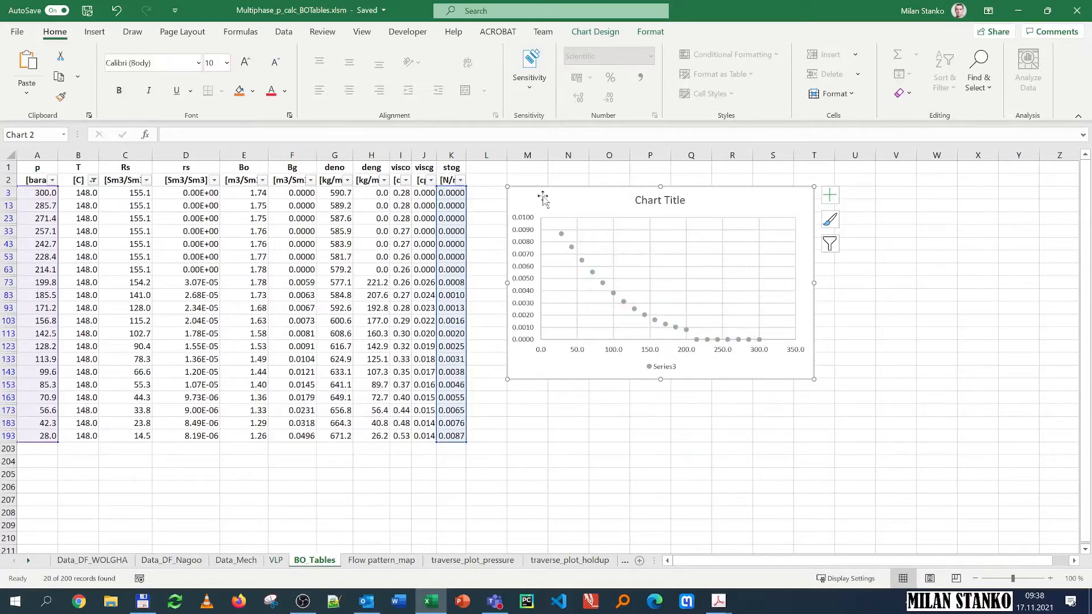
left_click(494, 248)
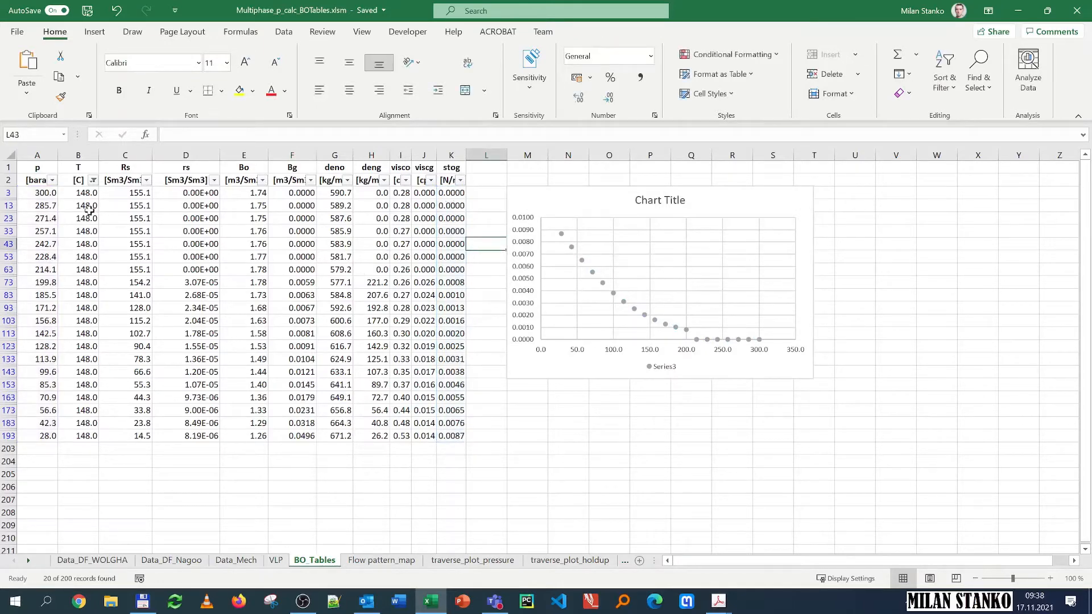
Step: Change the T column filter to show only 50.0 instead of 148.0
left_click(93, 180)
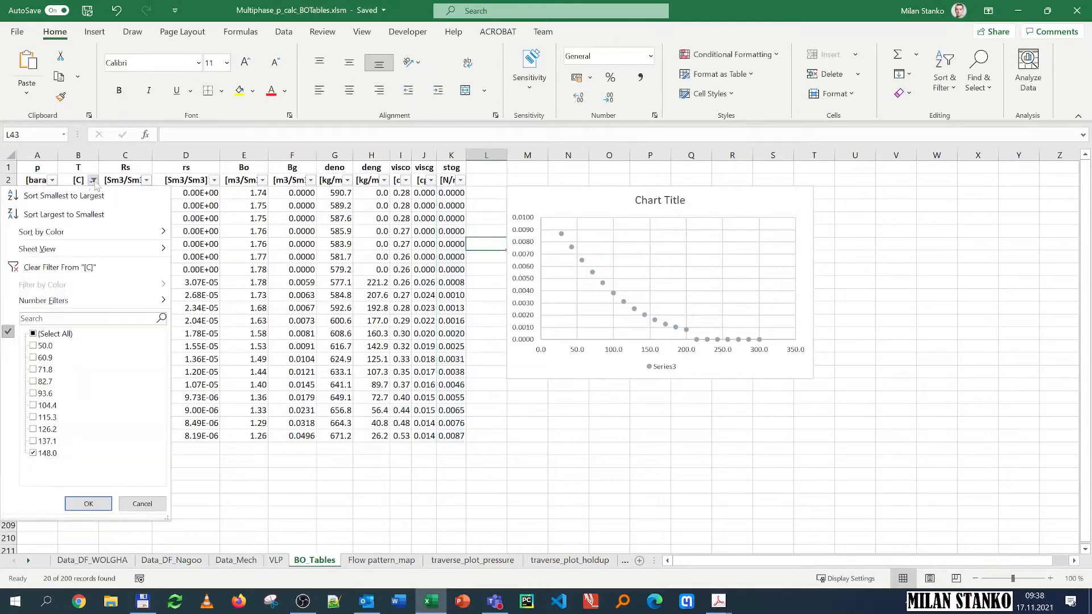
left_click(33, 335)
left_click(33, 334)
left_click(33, 345)
left_click(89, 504)
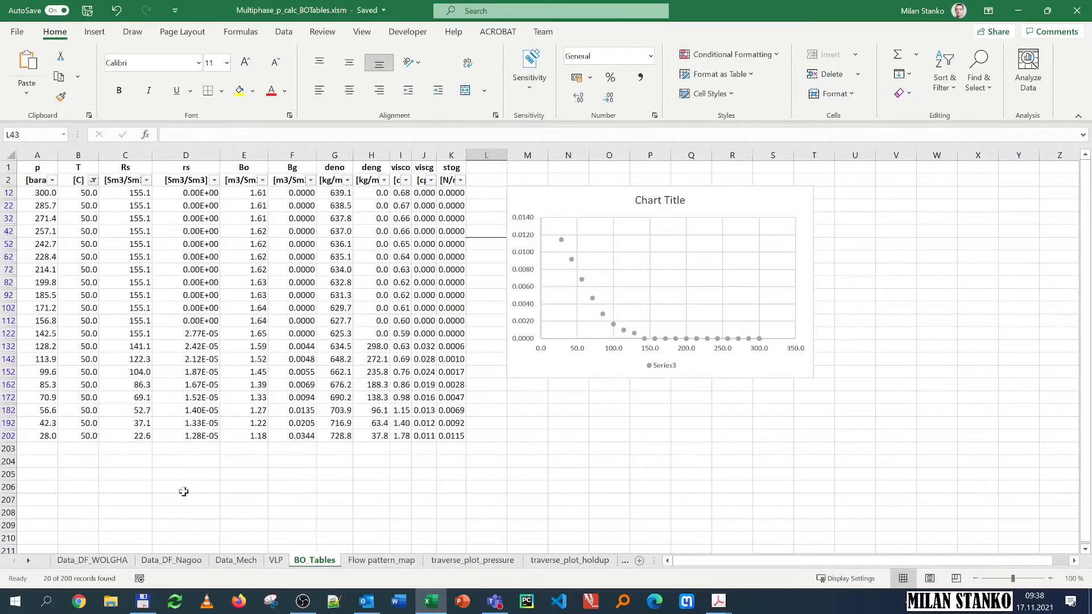
Step: Shift the chart series' data from the stog column back to the Rs column
left_click(581, 280)
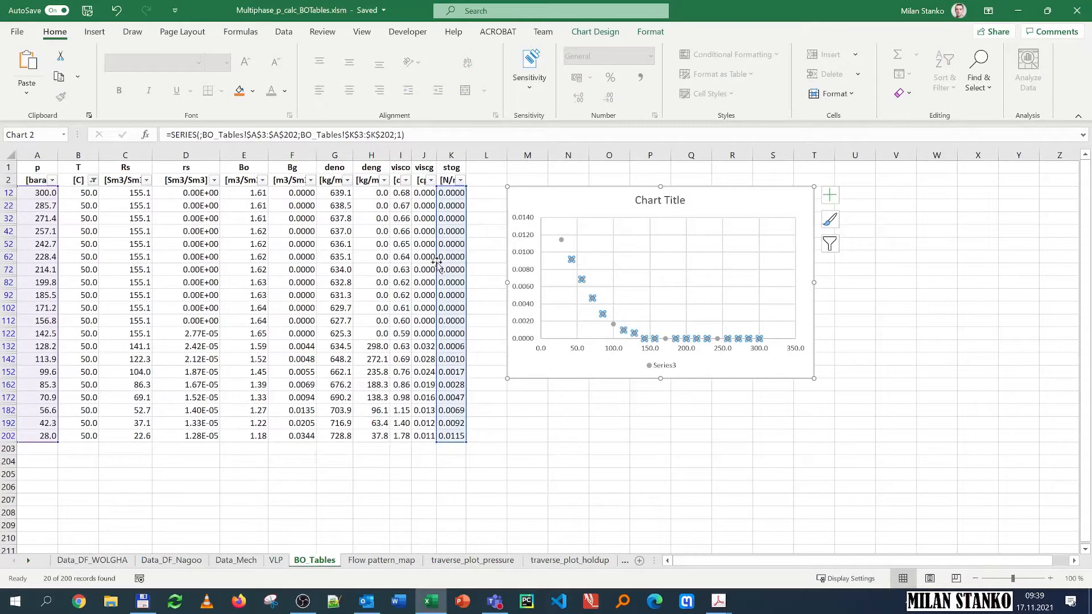
left_click_drag(436, 262, 142, 263)
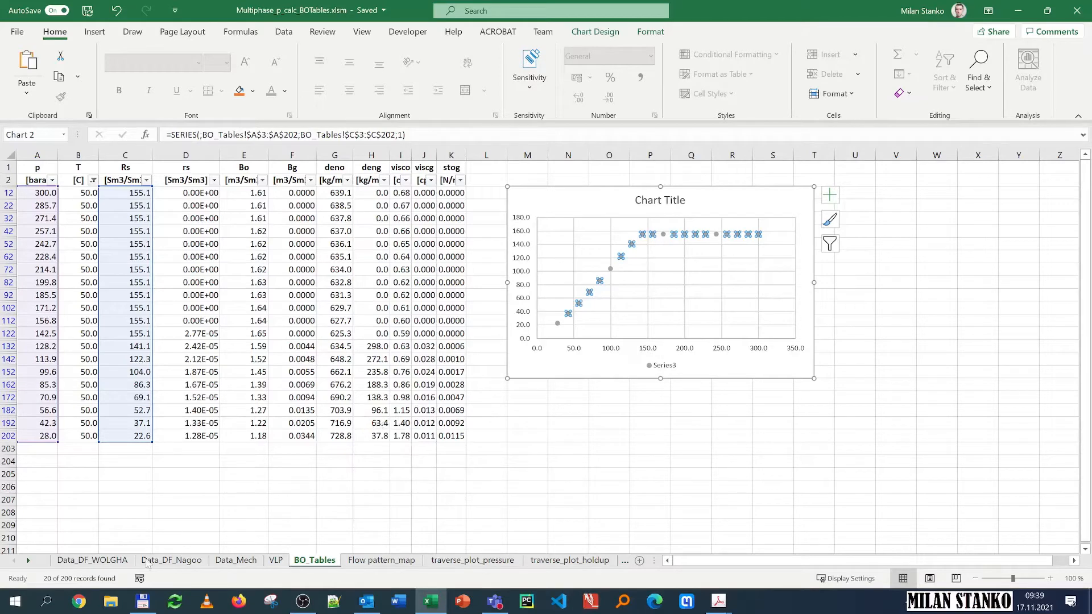
Step: Look at the Rs cell beside p[bara] on the Data_DF_WOLGHA sheet, then return to BO_Tables
left_click(116, 561)
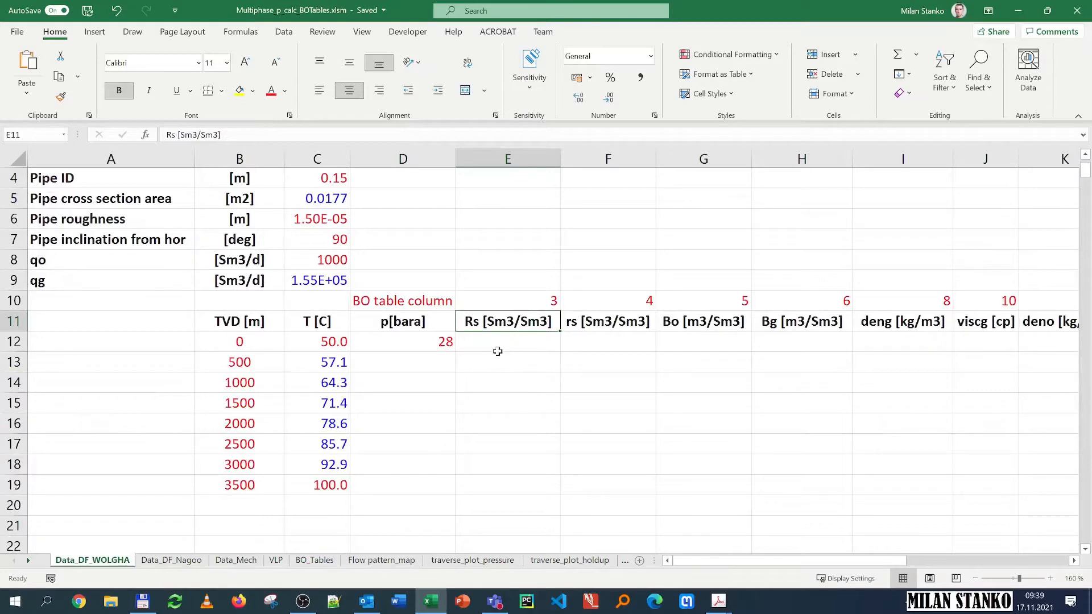
left_click(524, 341)
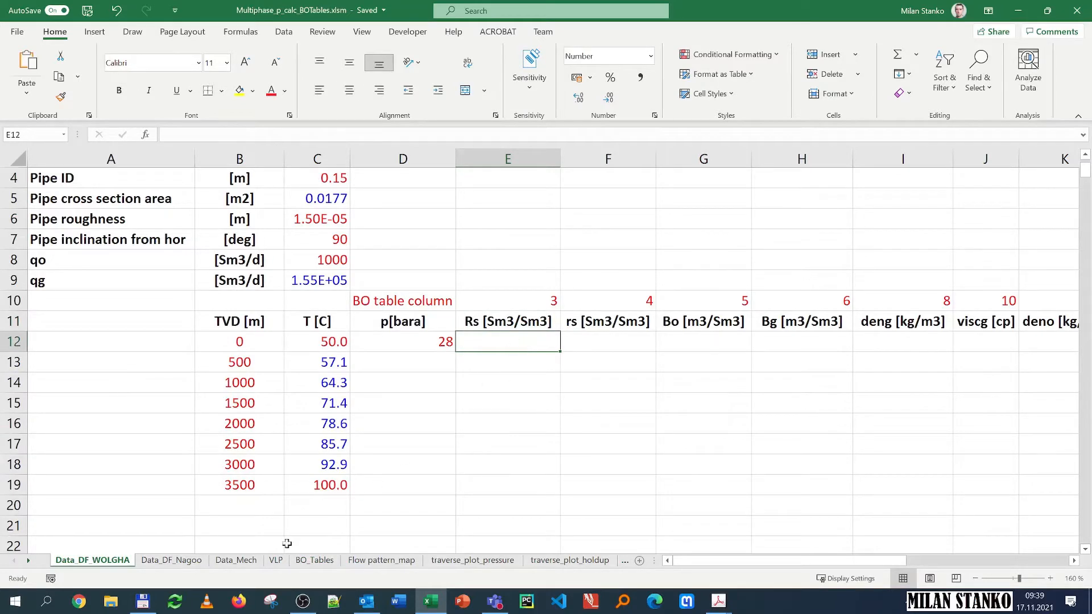
left_click(312, 562)
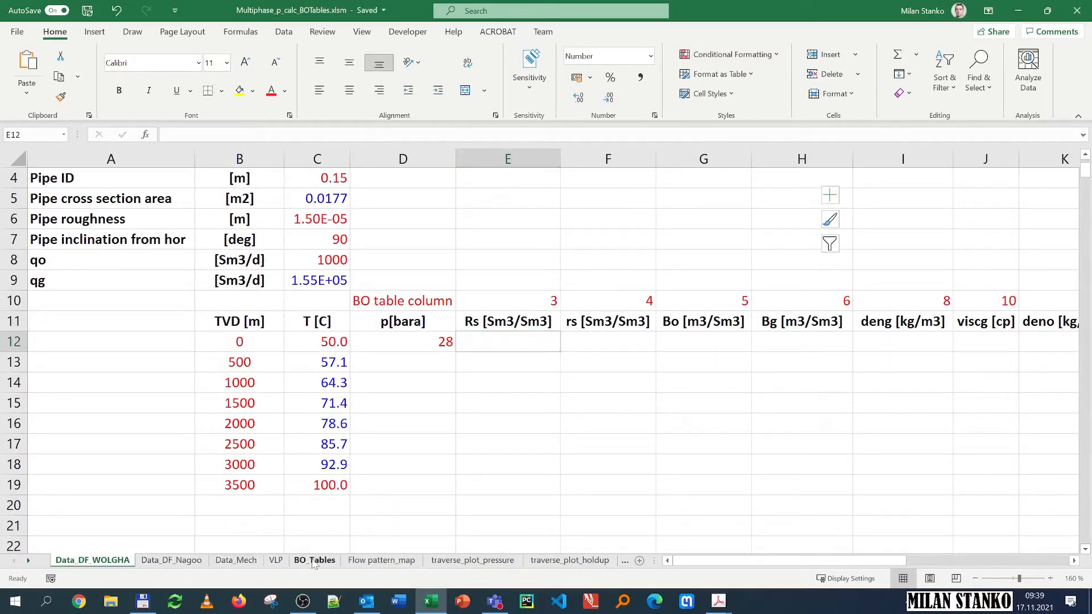
Step: Clear the filter on the BO_Tables data so all rows show again
left_click(23, 181)
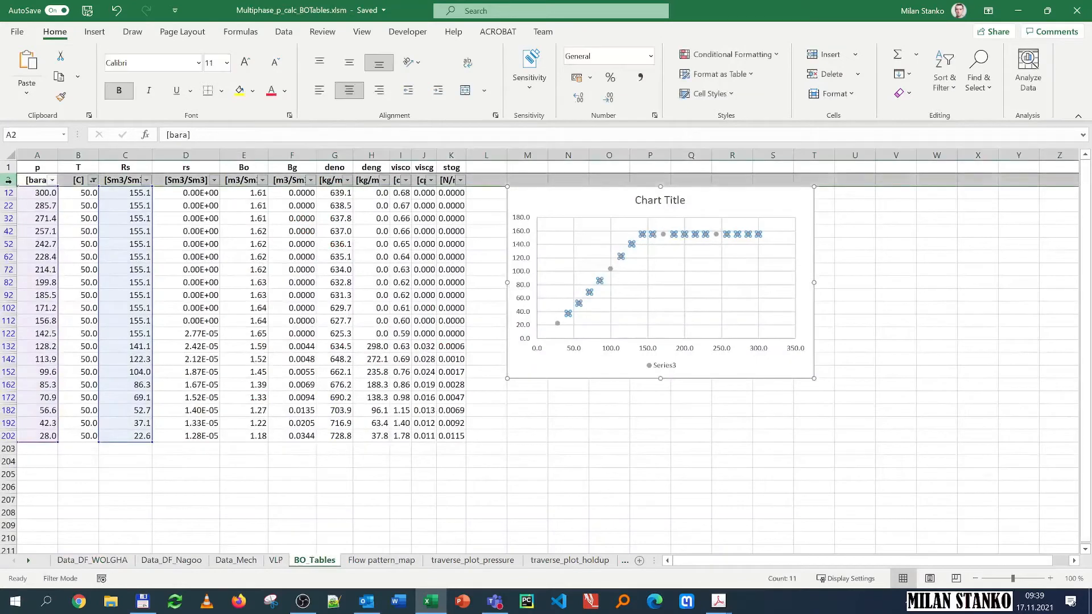
left_click(944, 85)
left_click(961, 173)
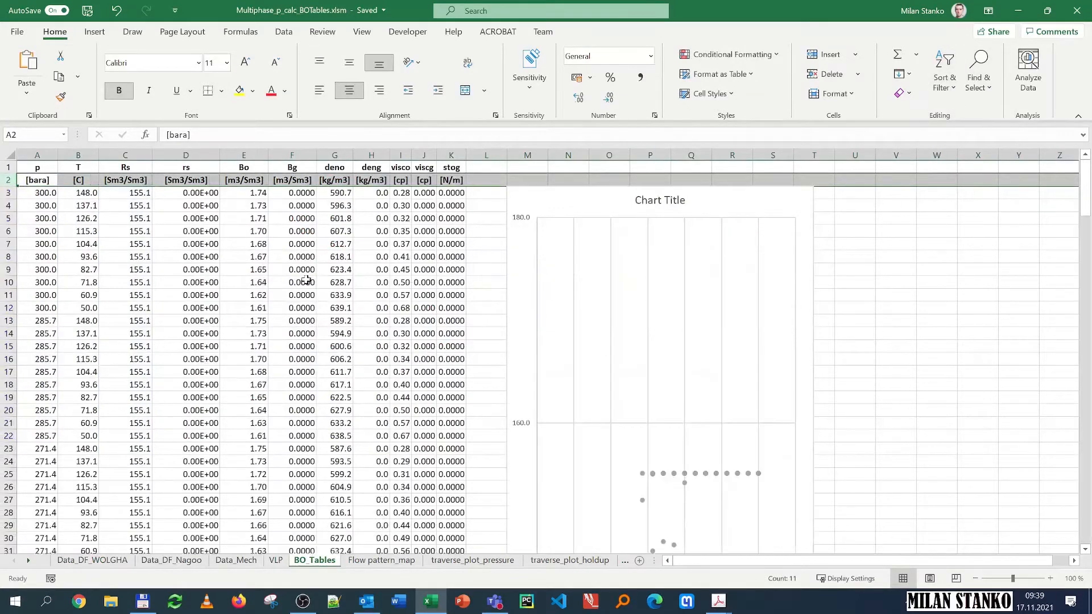
Step: Select the property chart on BO_Tables and delete it
left_click(573, 181)
left_click(585, 195)
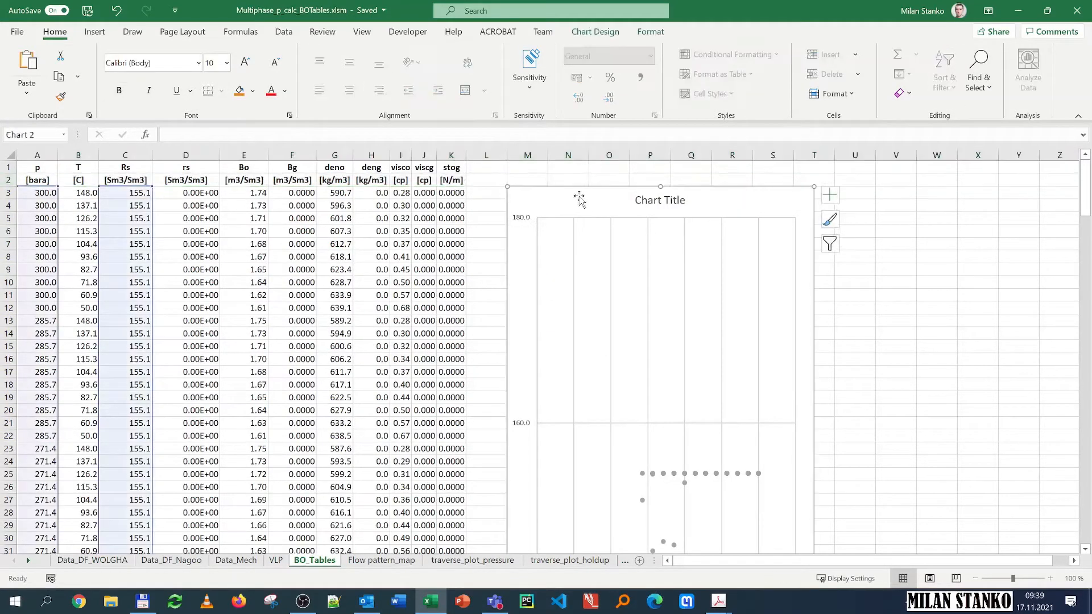
key("Delete")
left_click(545, 239)
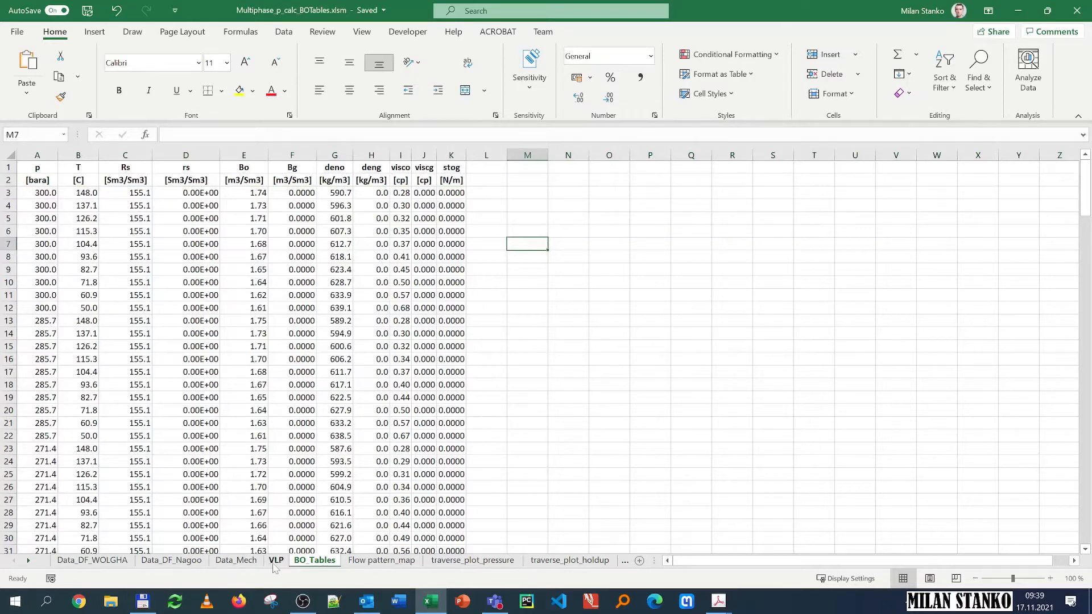
Step: Review the BO table column numbers above each property header on Data_DF_WOLGHA, comparing them with BO_Tables
left_click(88, 562)
left_click(509, 303)
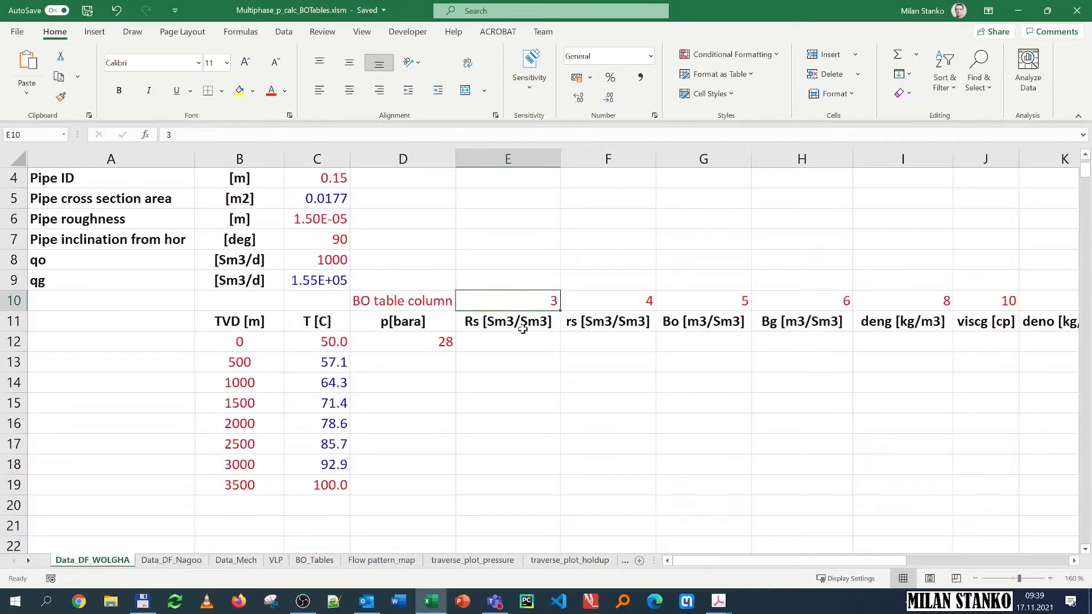
left_click(313, 561)
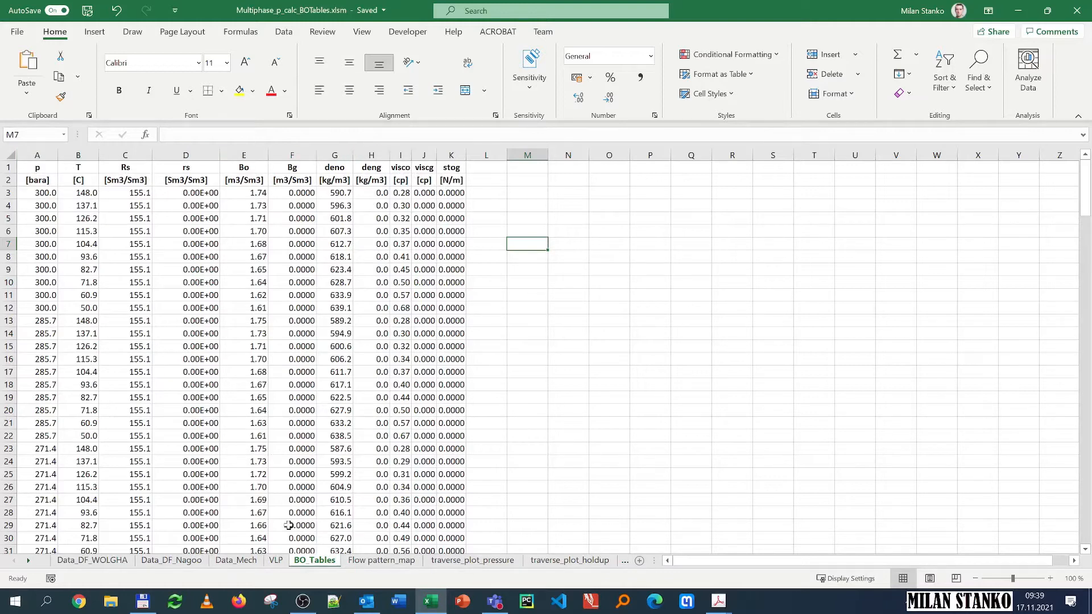
left_click(73, 563)
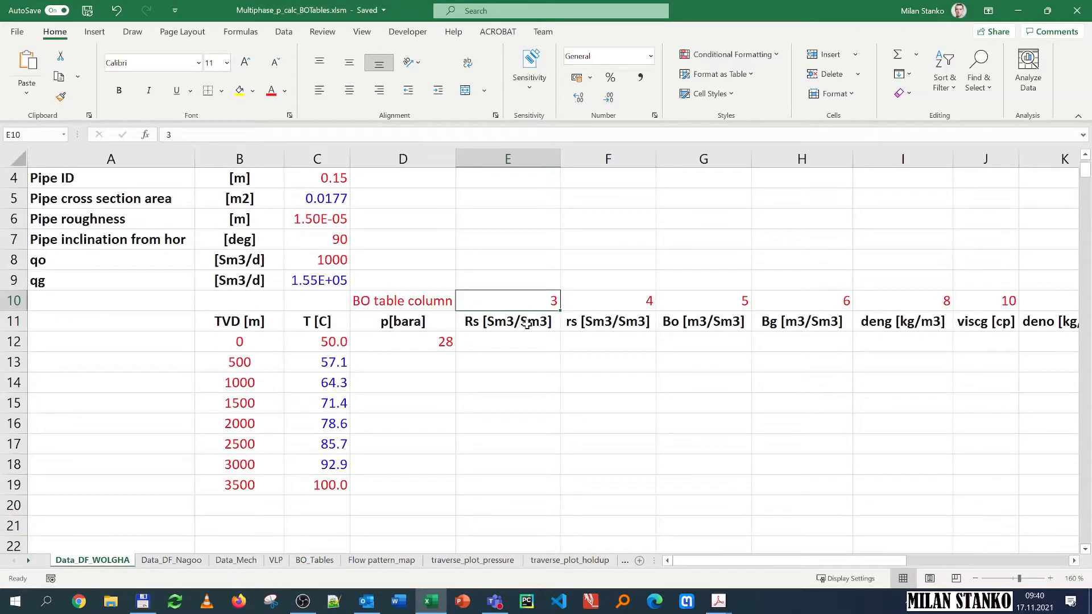
left_click_drag(873, 563, 945, 564)
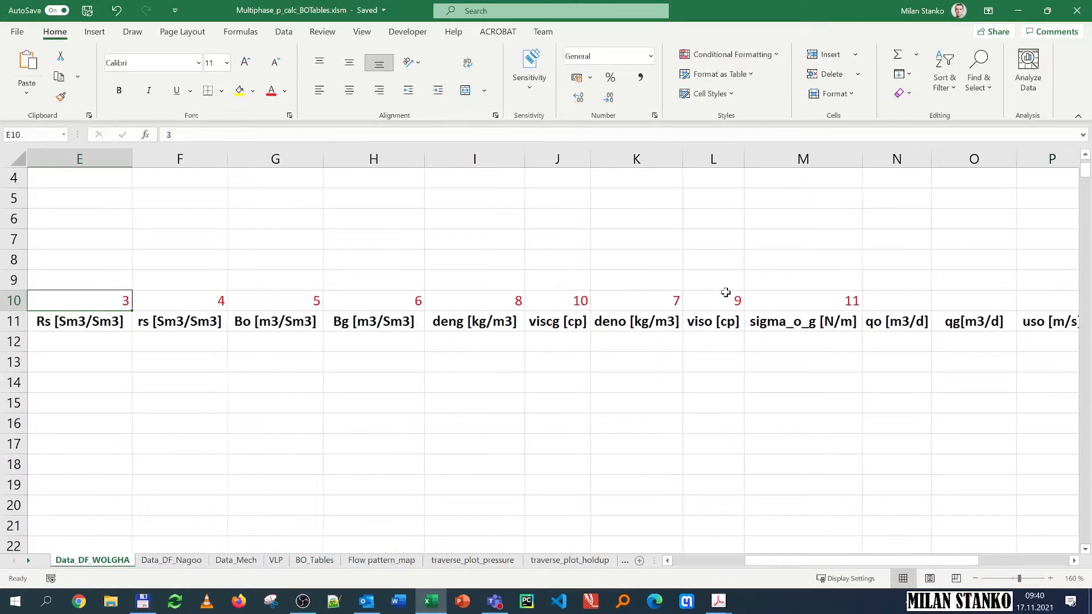
left_click(726, 296)
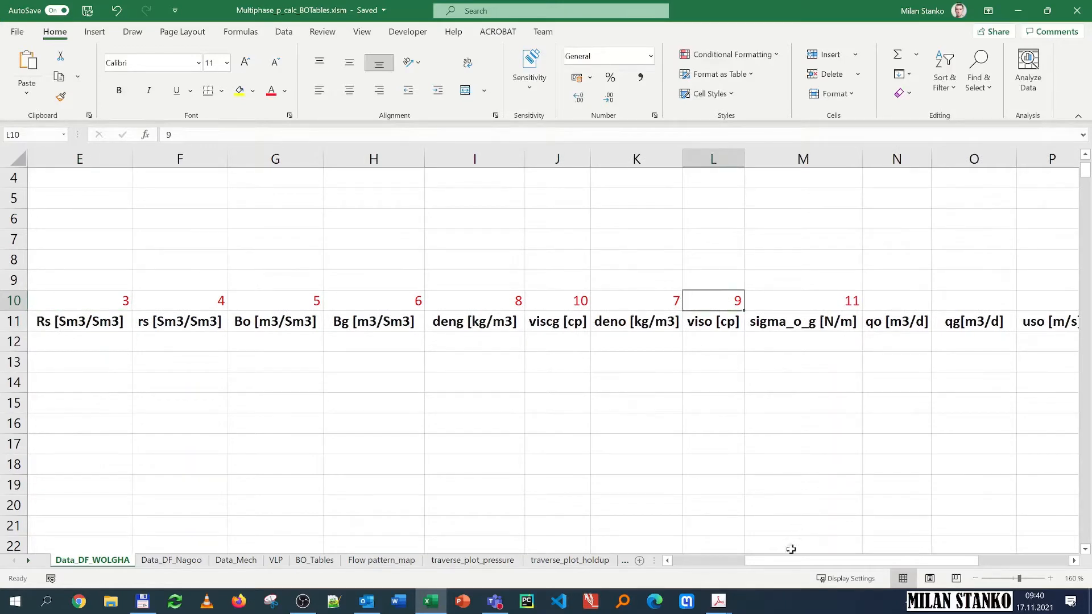
left_click_drag(836, 561, 711, 571)
Step: Start a TwoDimInterpol formula in the Rs cell at the first depth and open its function arguments
left_click(522, 339)
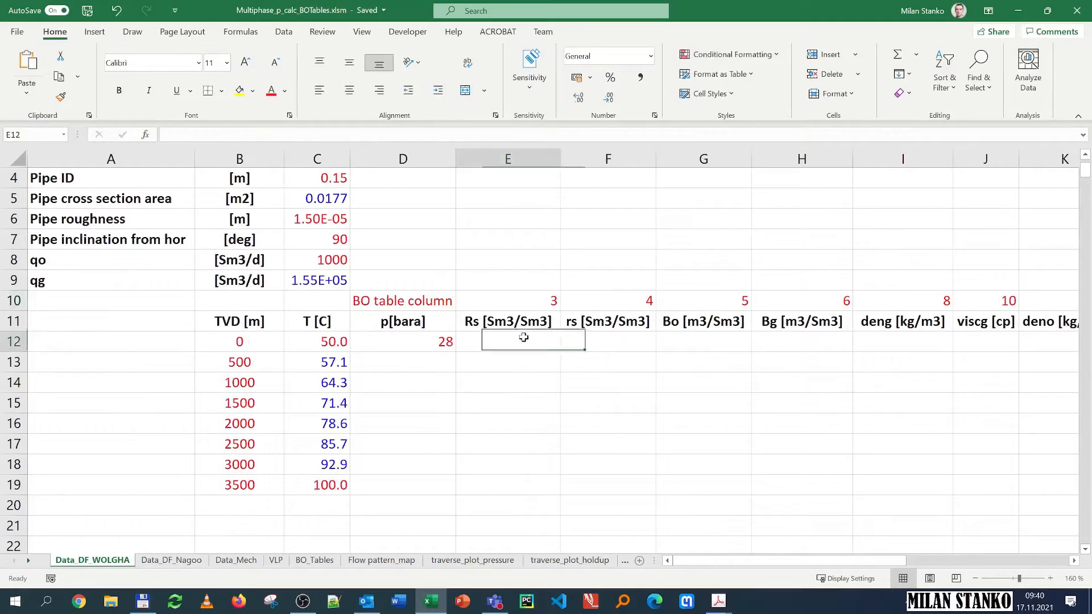
type("=two")
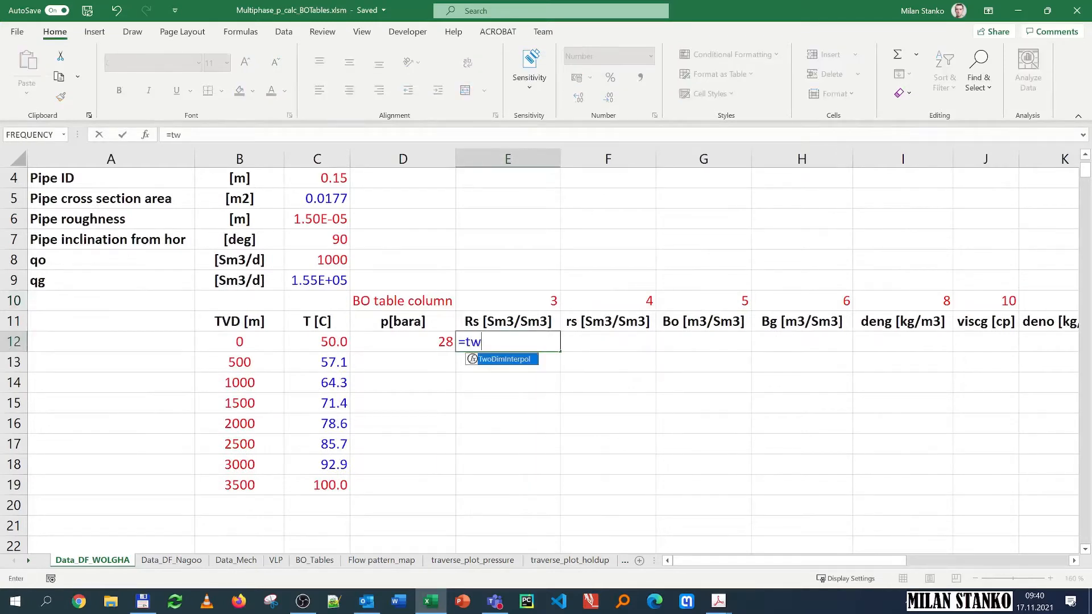
double_click(513, 359)
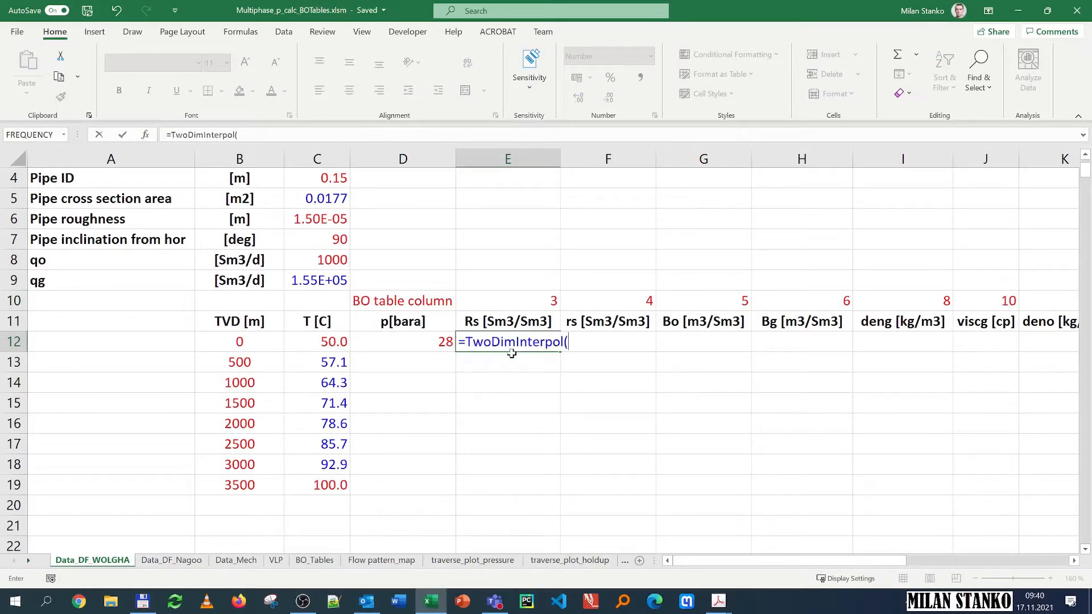
left_click(145, 136)
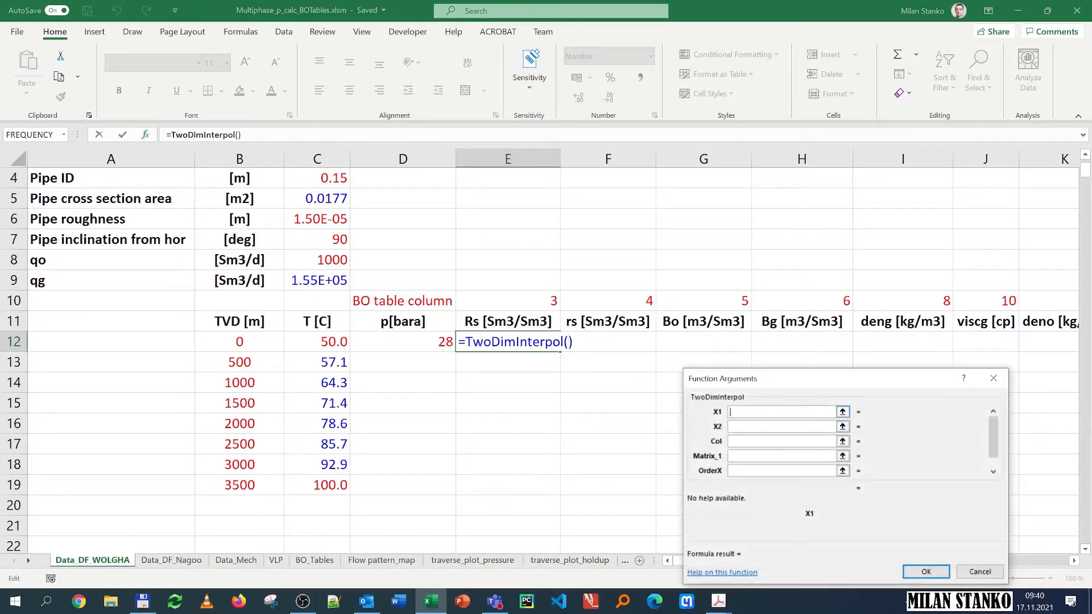
Step: Set X1 to the pressure D12, X2 to the temperature C12, and Col to the row-locked column number E$10
left_click(392, 343)
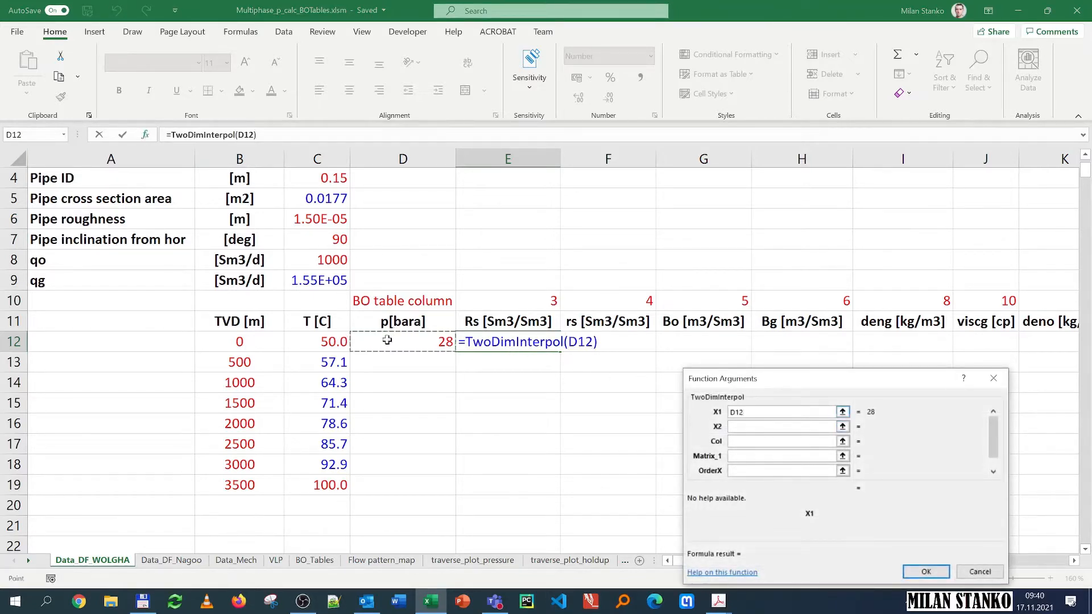
left_click(819, 426)
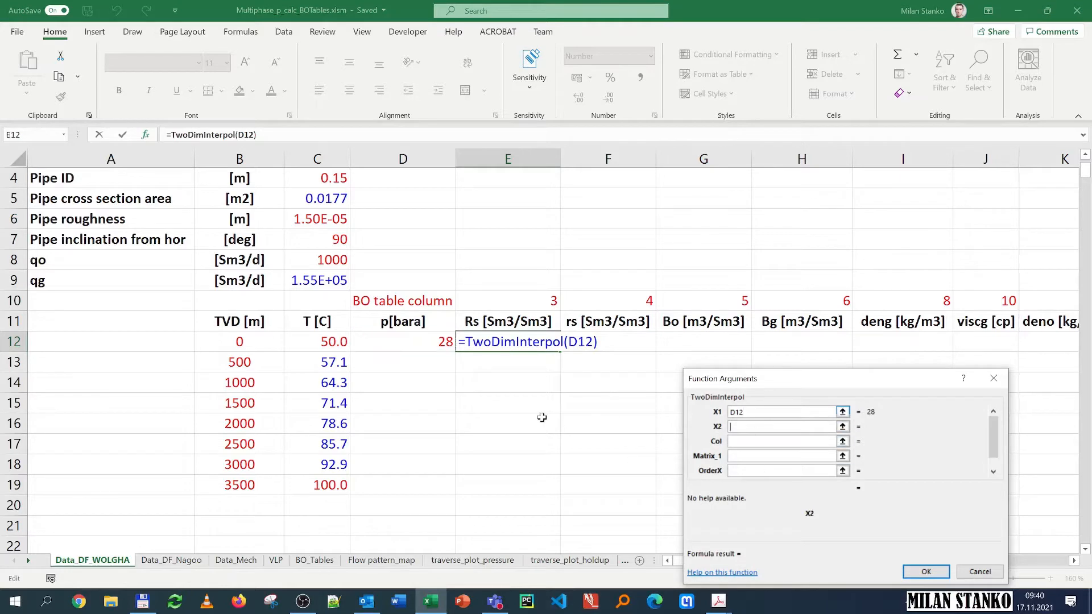
left_click(328, 342)
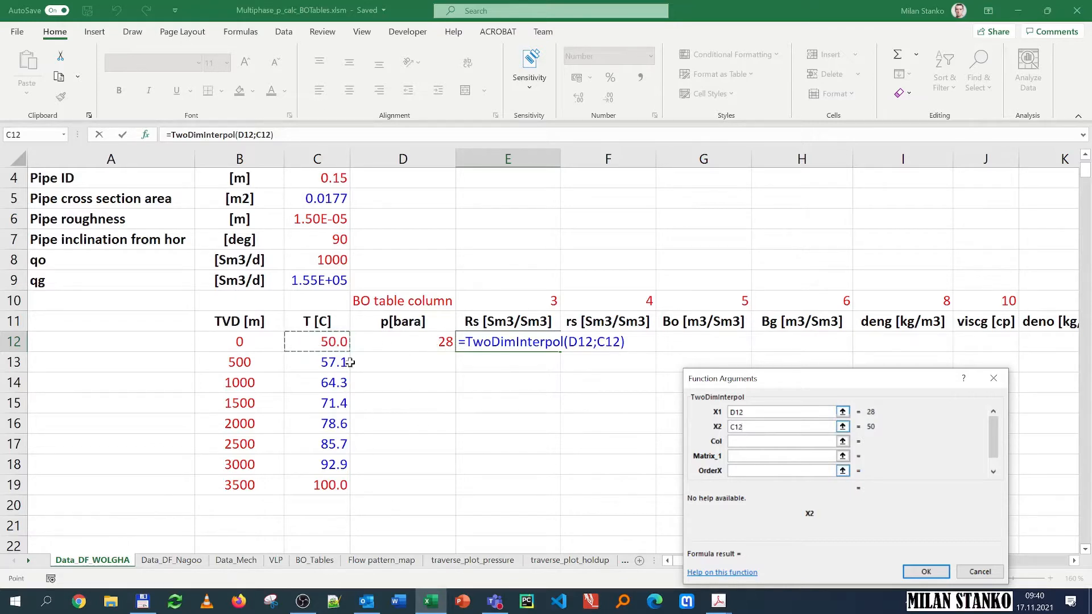
left_click(778, 442)
left_click(540, 308)
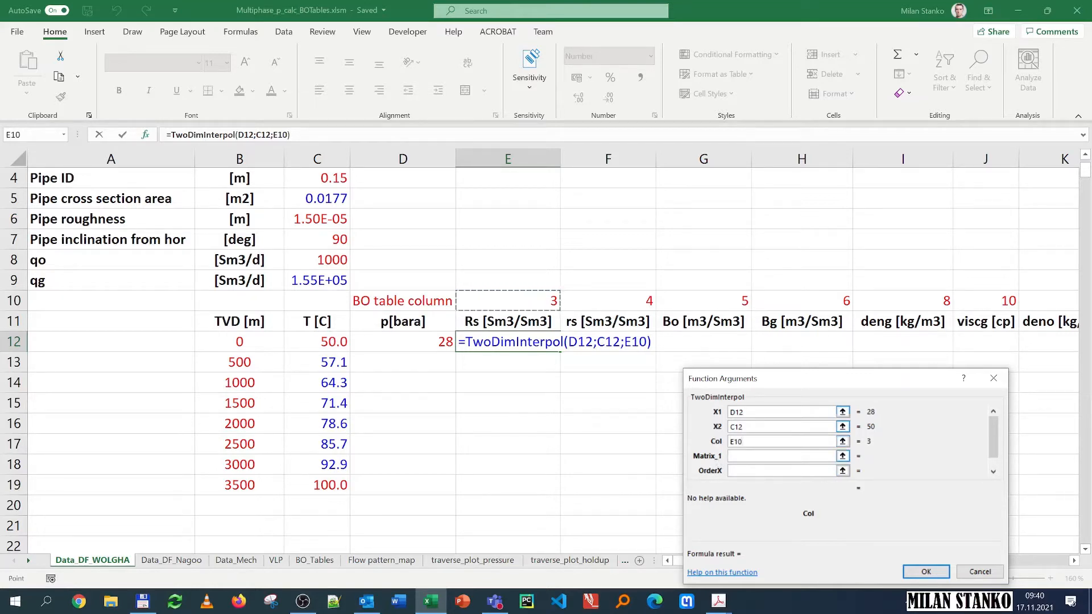
key("F4")
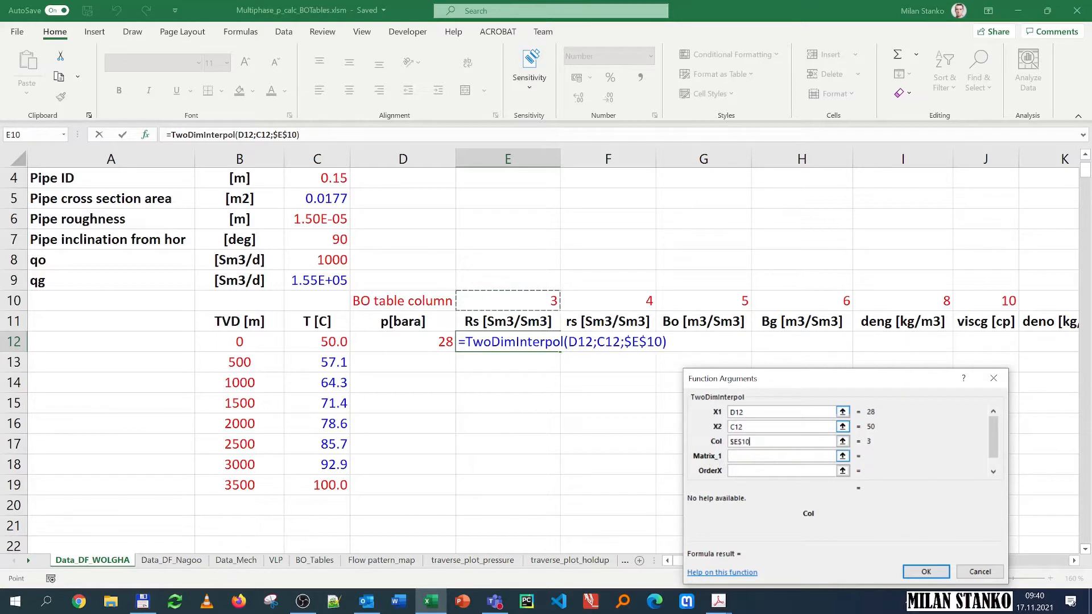
key("F4")
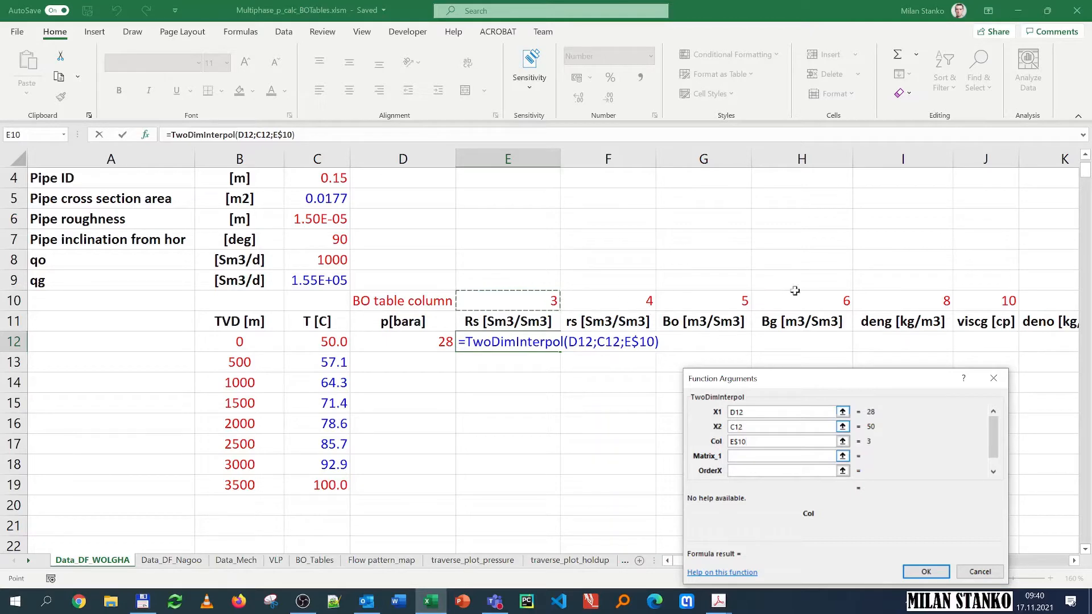
Step: Set Matrix_1 to the absolute range BO_Tables!$A$3:$K$202 covering the whole black-oil table
key("Tab")
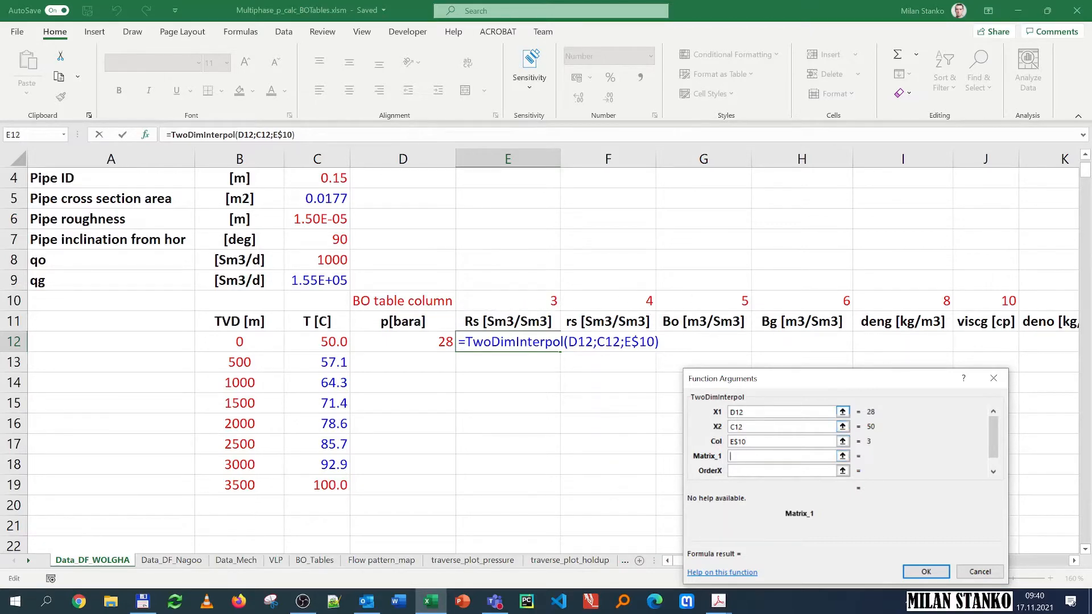
left_click(315, 560)
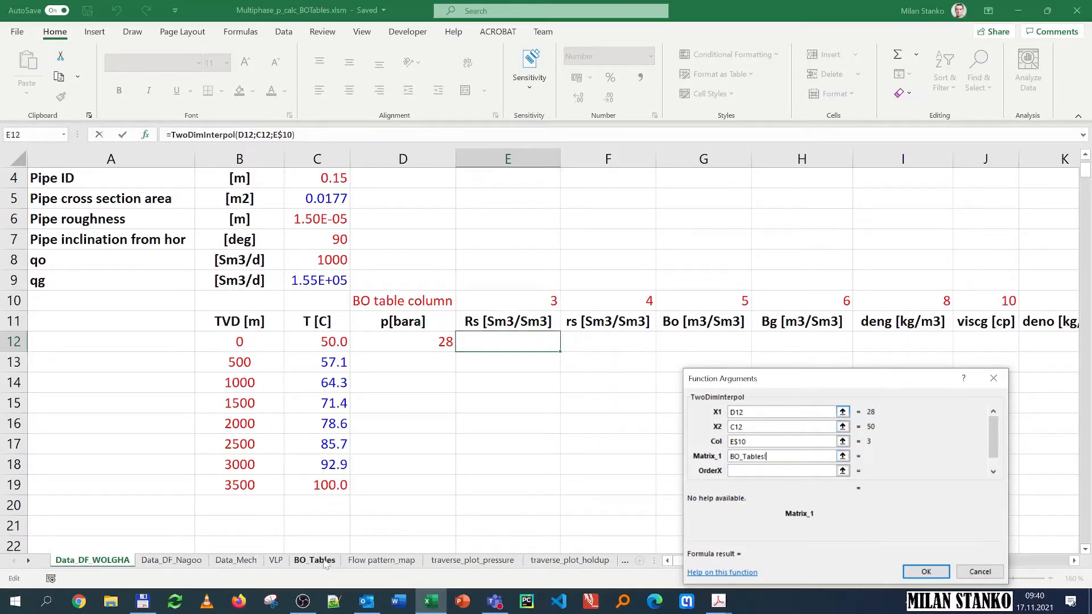
left_click(45, 191)
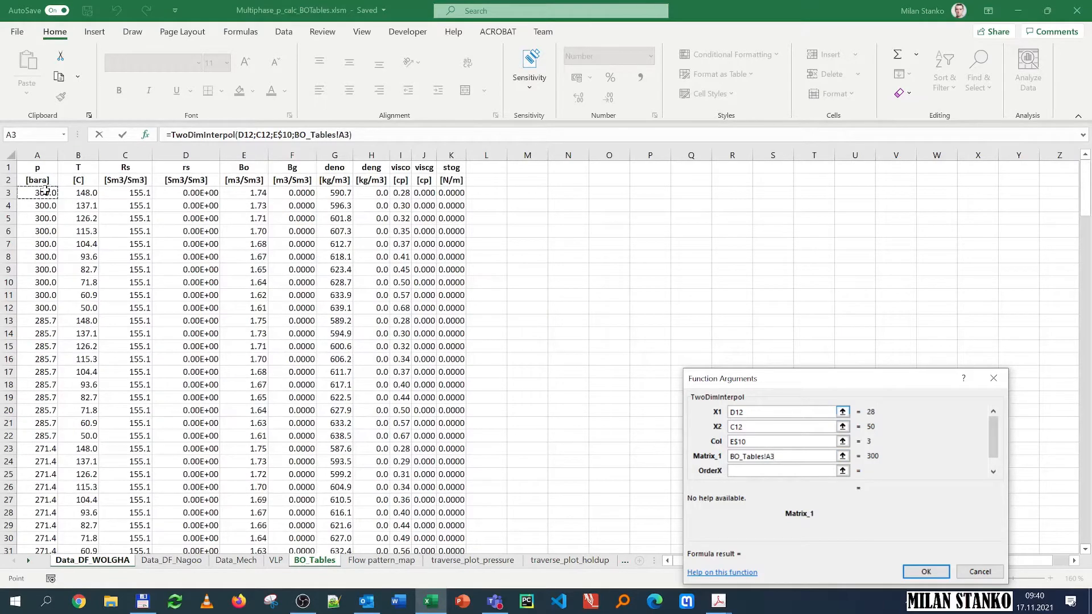
key("ctrl+shift+Right")
key("ctrl+shift+Down")
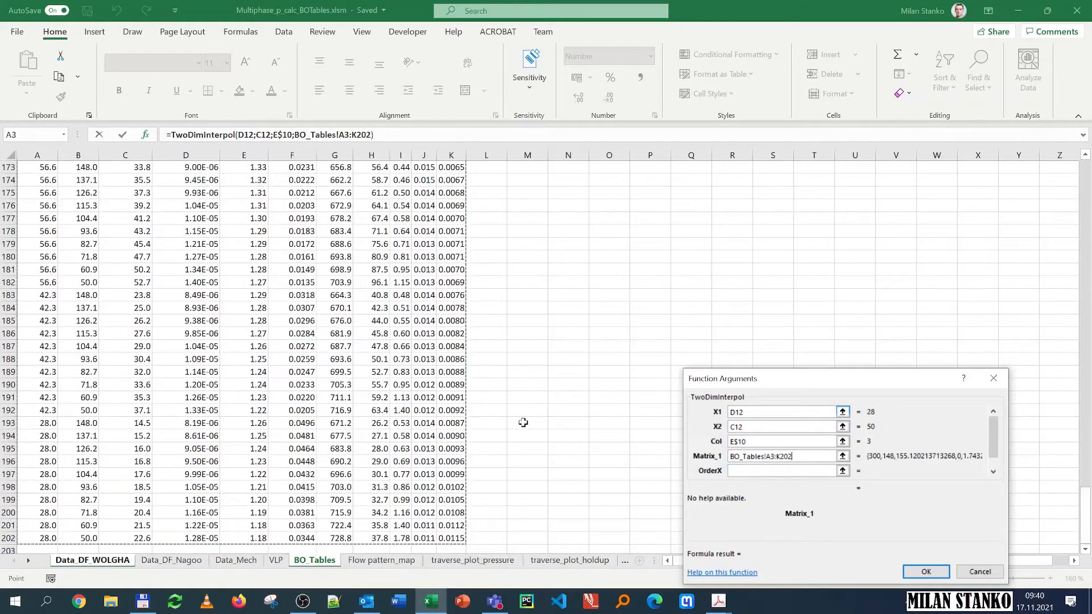
key("F4")
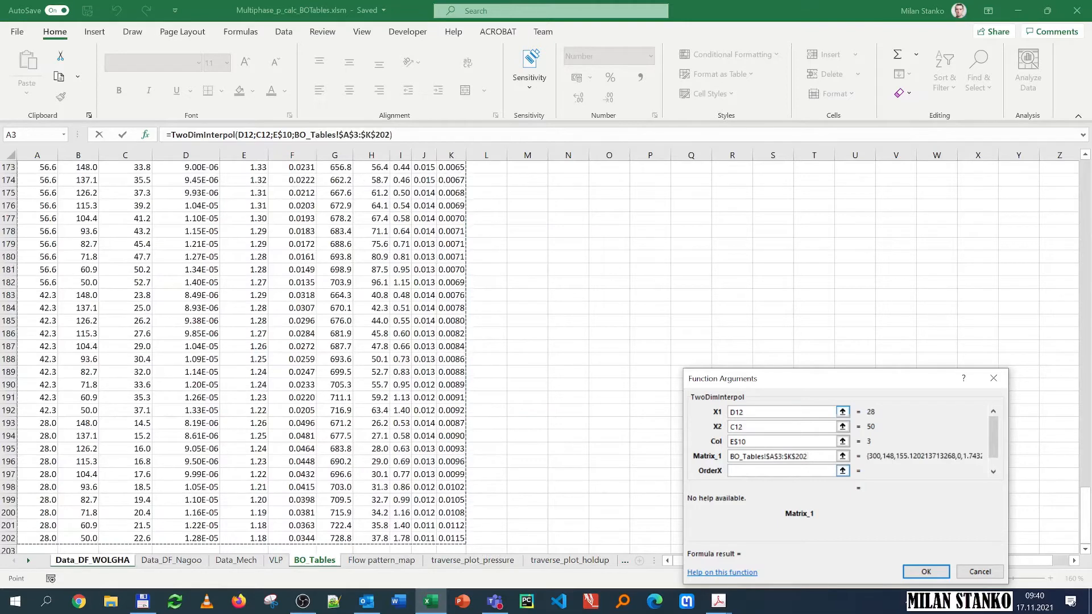
key("Tab")
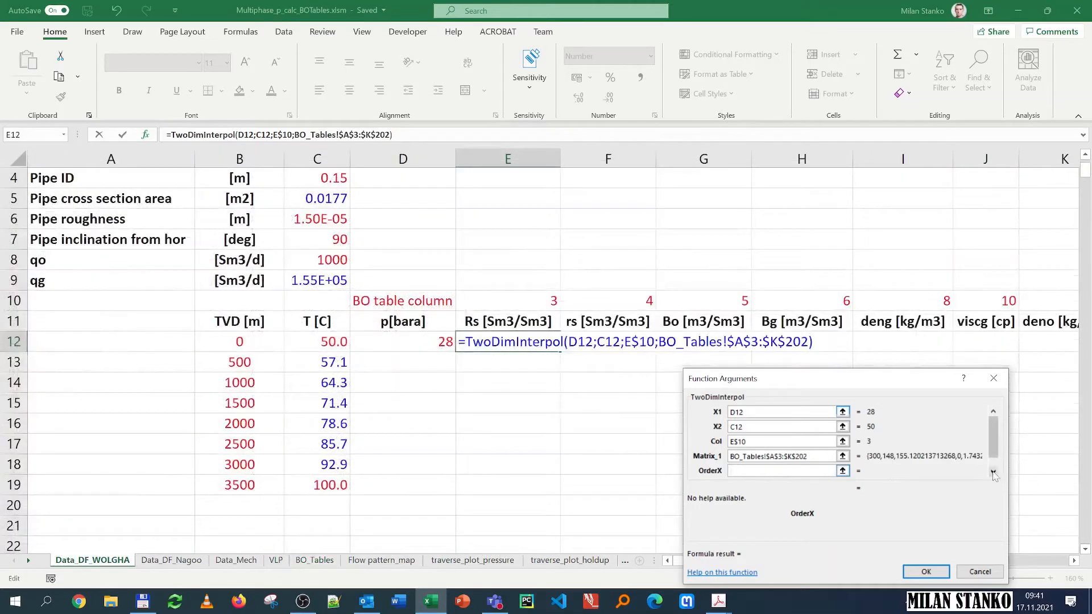
Step: Set both OrderX and OrderY to 0 and confirm the TwoDimInterpol formula
left_click(993, 473)
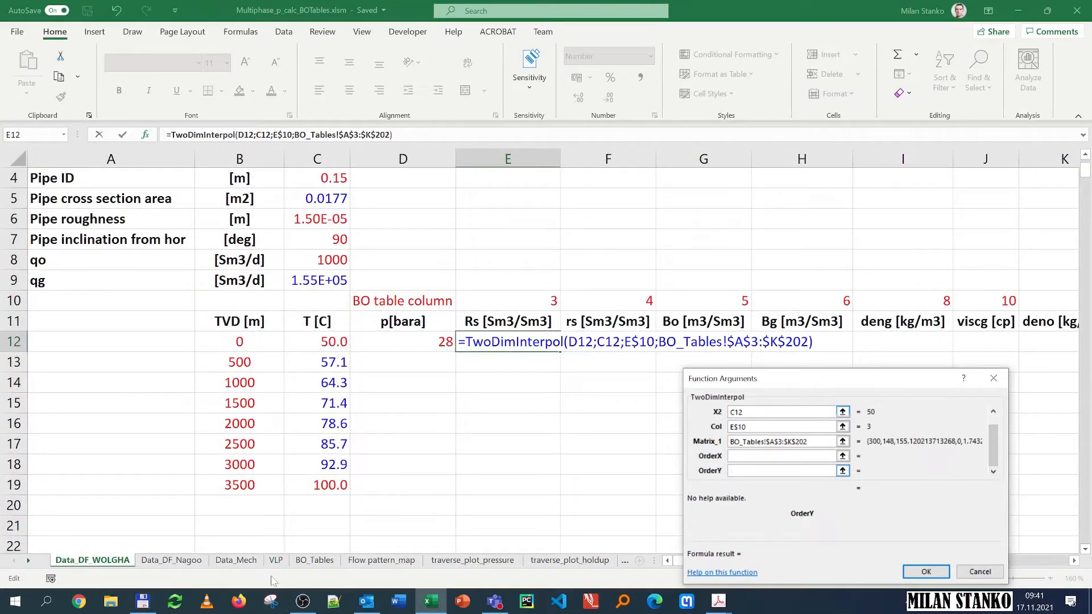
left_click(315, 569)
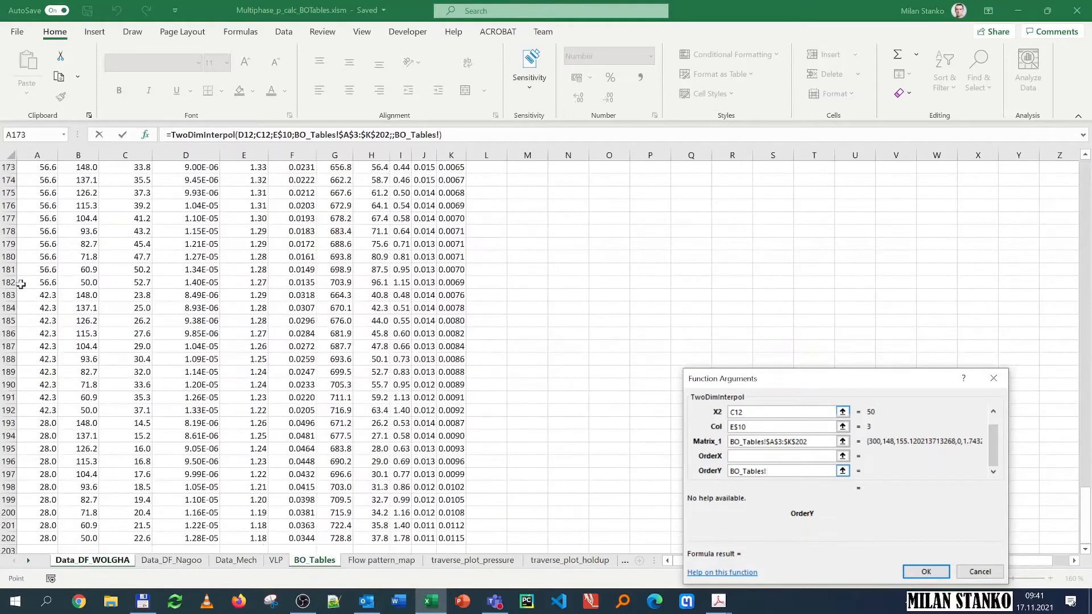
scroll(46, 229, "up", 20)
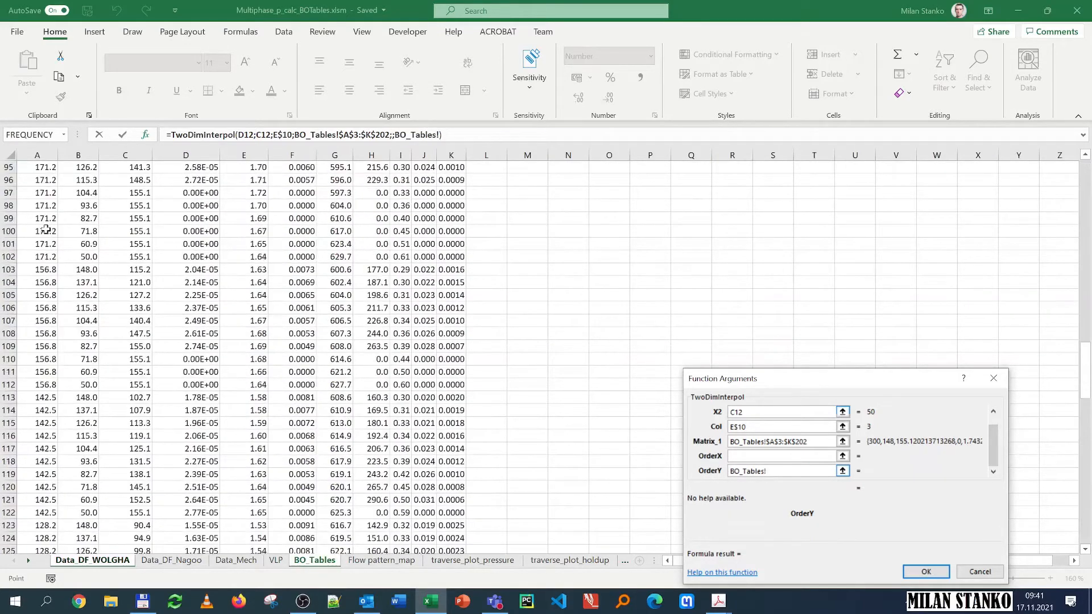
scroll(46, 229, "up", 20)
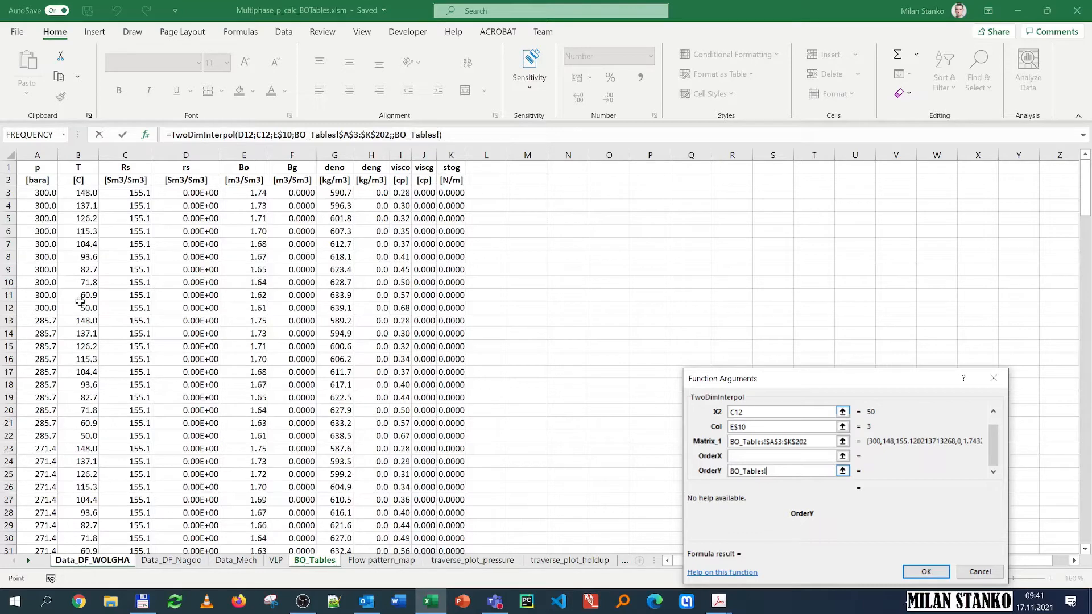
left_click(780, 456)
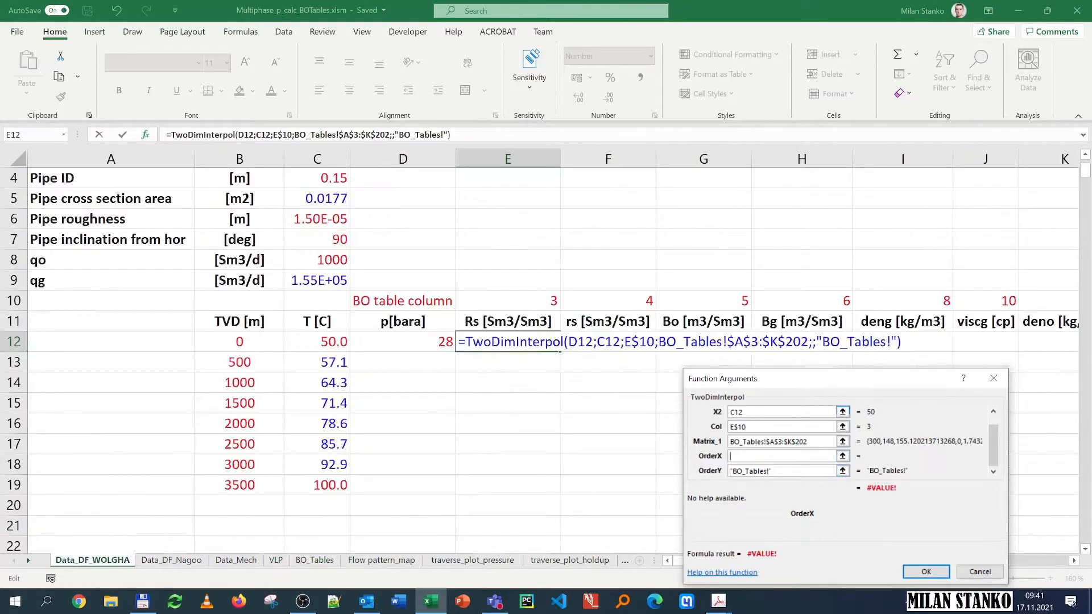
type("0")
key("Tab")
type("0")
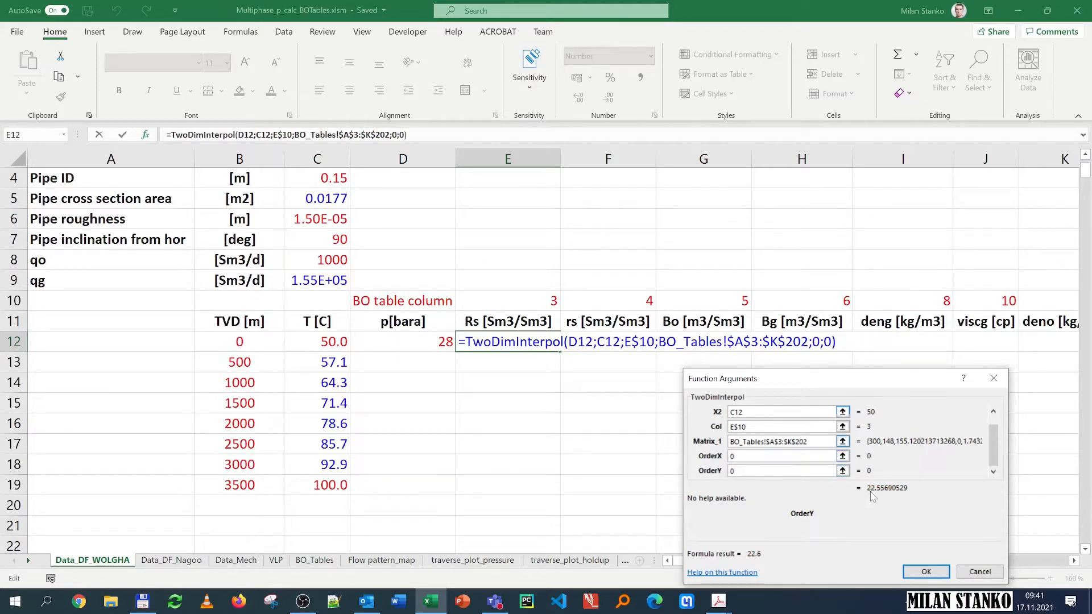
left_click(927, 573)
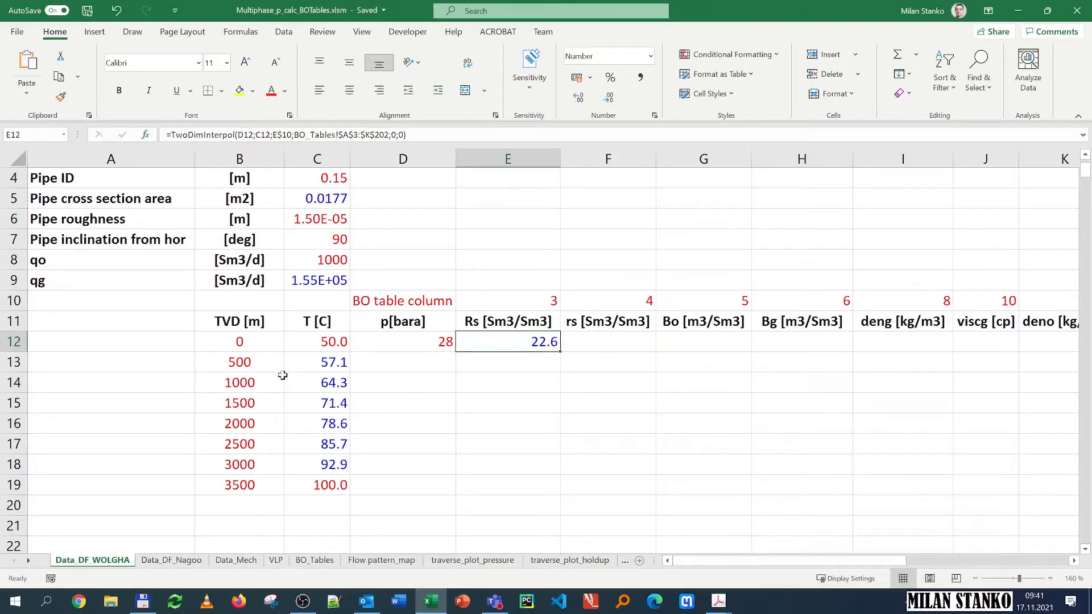
Step: Browse down through the rows of the BO_Tables data
left_click(315, 561)
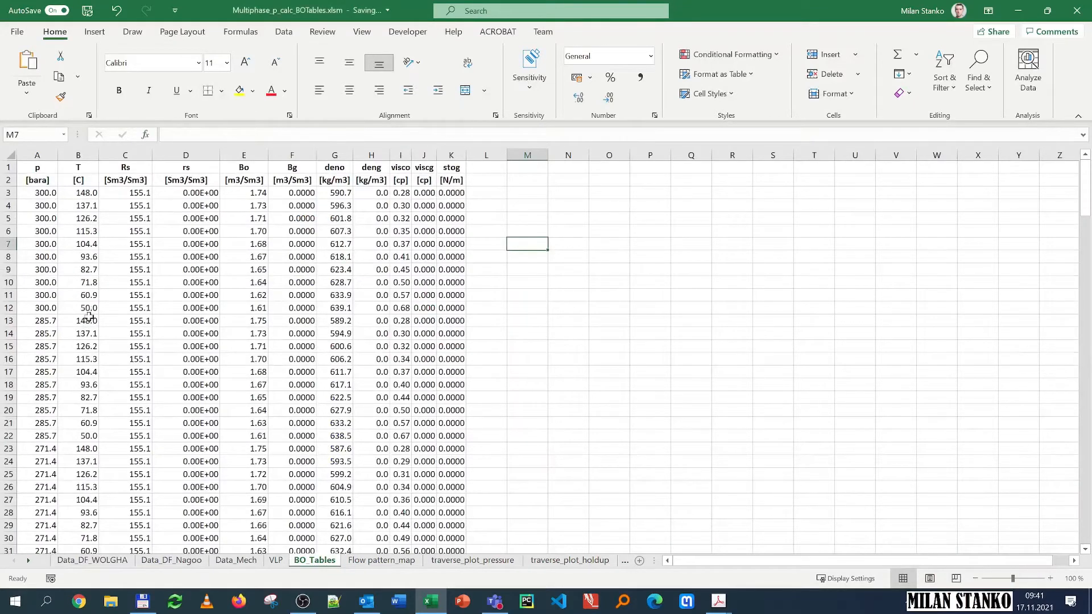
scroll(86, 318, "down", 5)
scroll(89, 374, "down", 13)
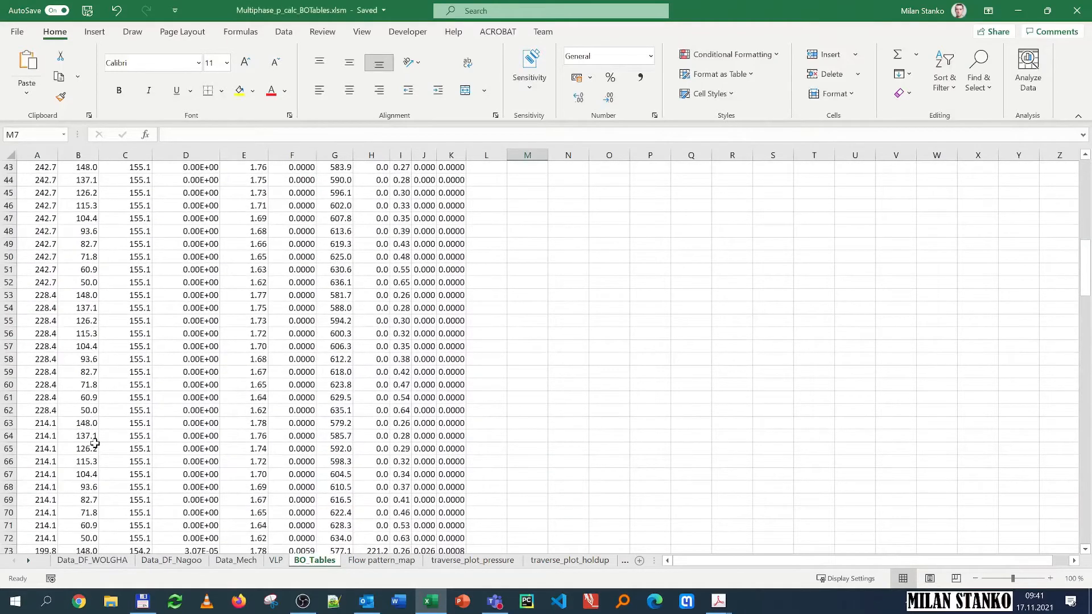
scroll(95, 444, "down", 16)
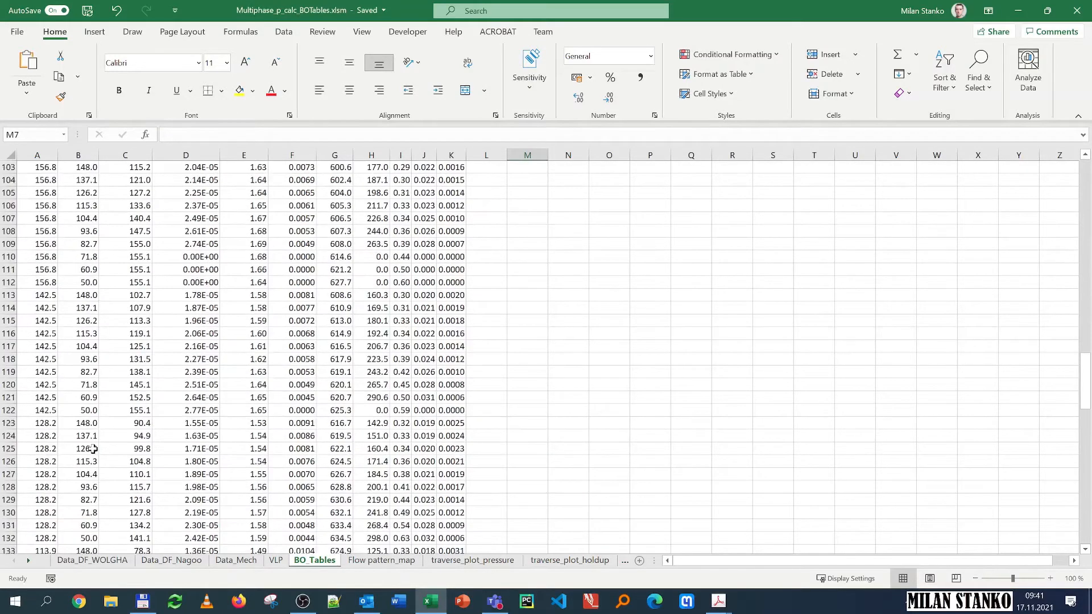
Step: Check the last rows of the BO_Tables data and return to the Data_DF_WOLGHA sheet
scroll(94, 449, "down", 20)
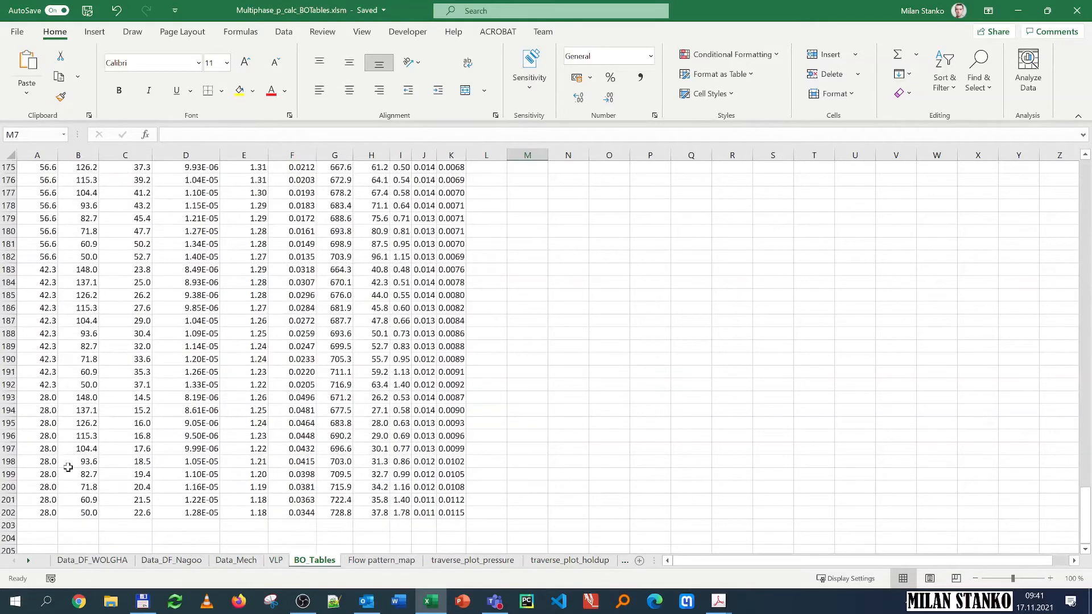
scroll(68, 465, "up", 4)
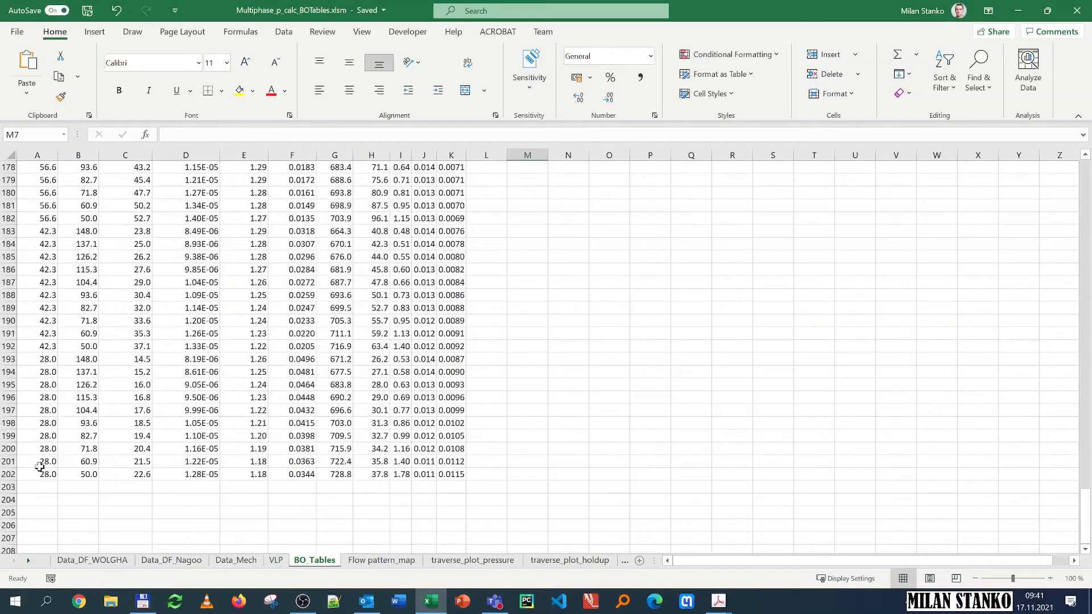
left_click(134, 475)
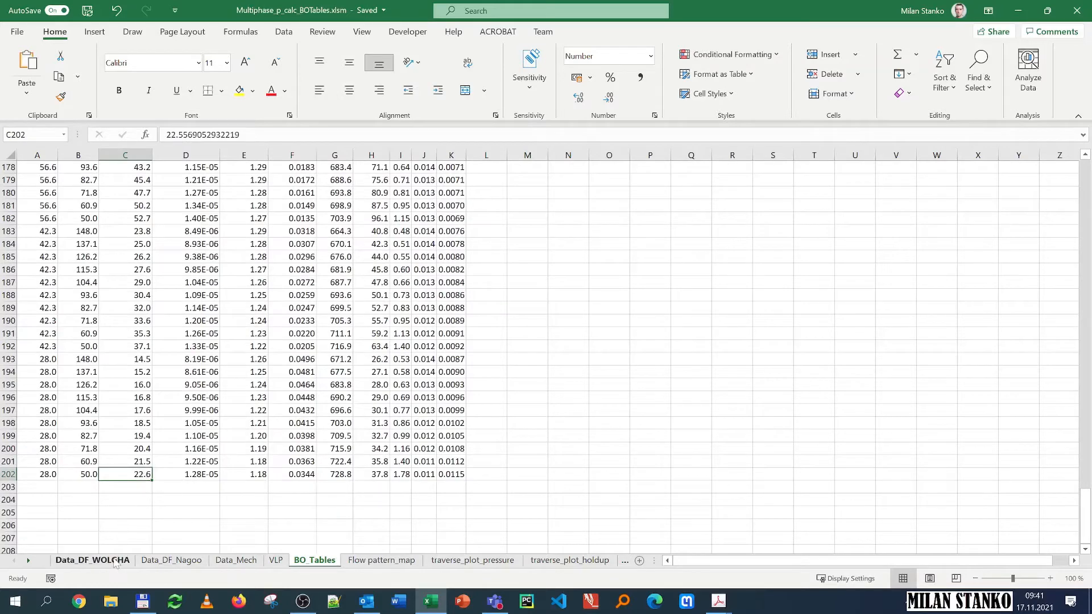
left_click(92, 561)
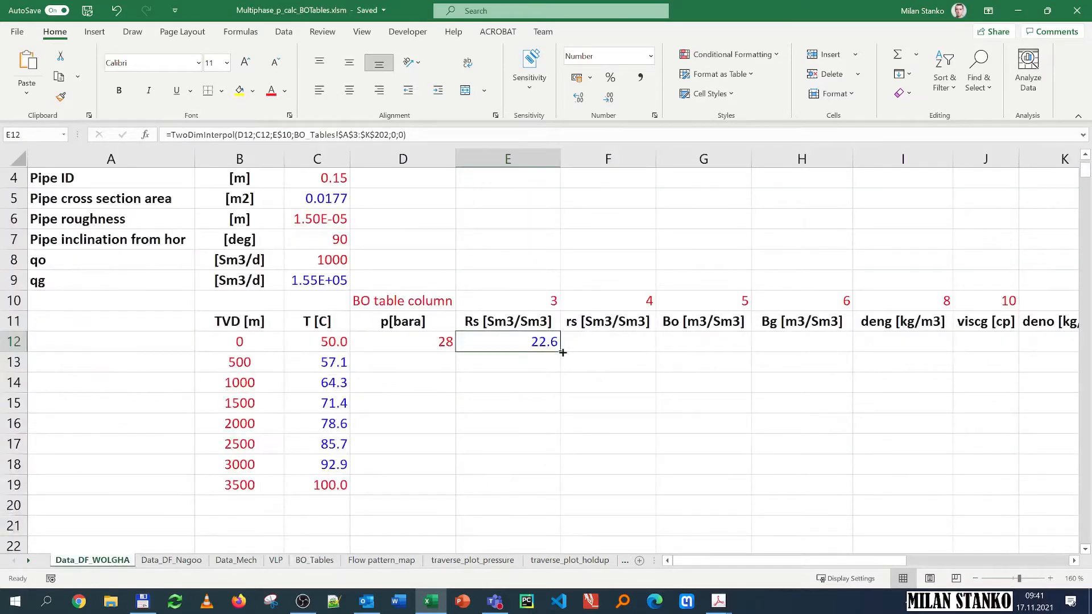
Step: Fill the Rs formula into the rs cell F12 and inspect the copied formula
left_click_drag(562, 354, 674, 397)
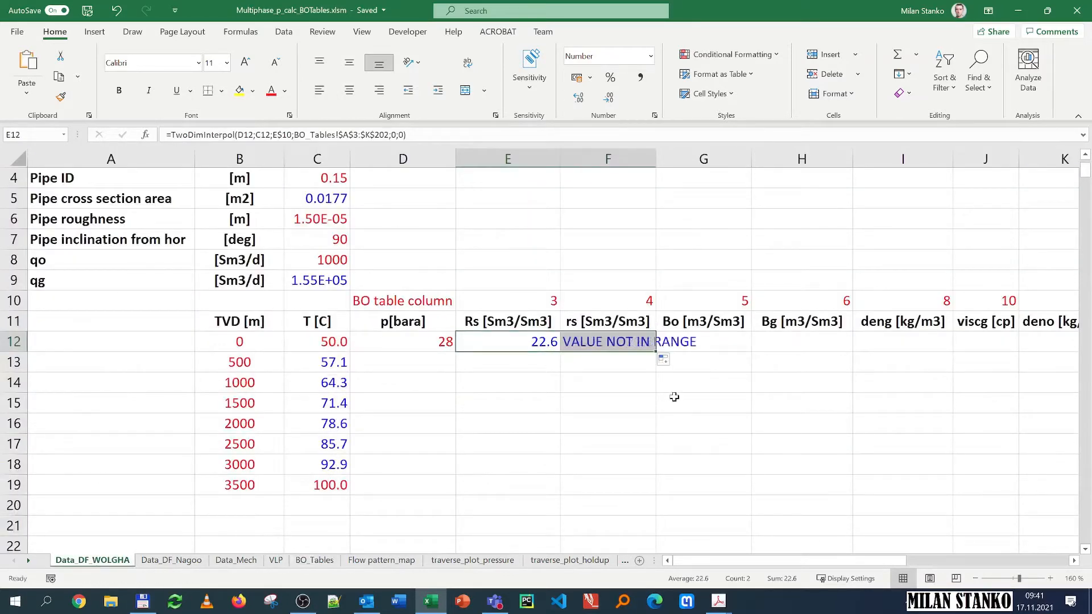
left_click(546, 342)
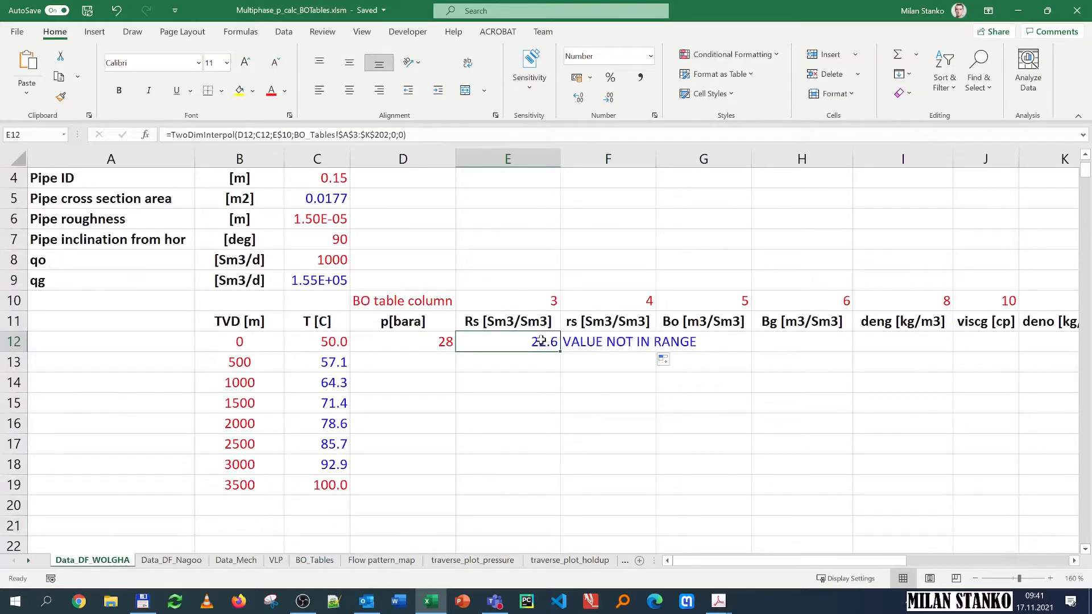
left_click(595, 341)
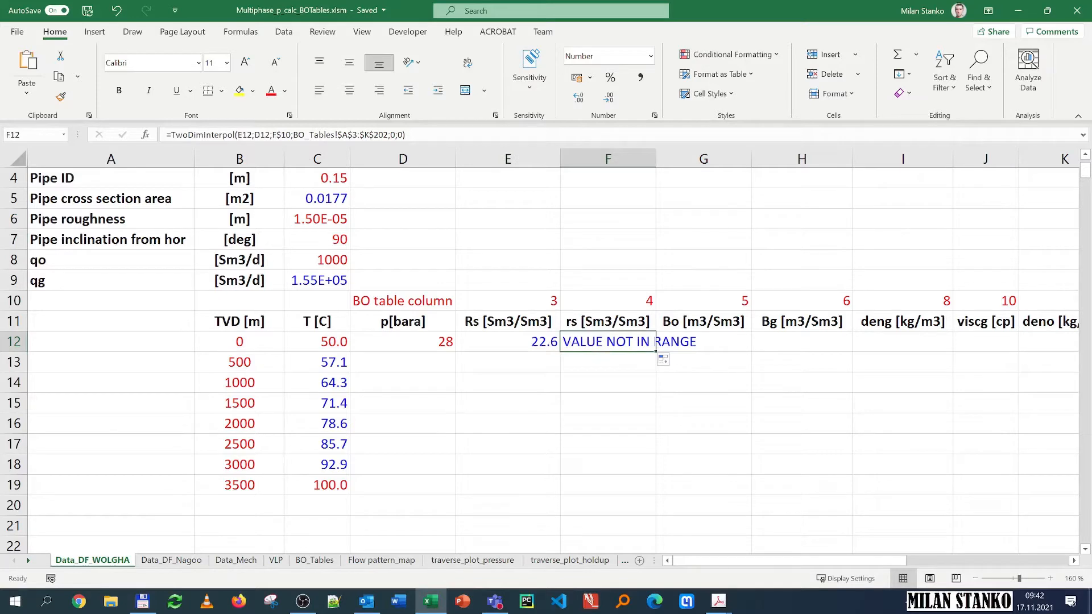
left_click(255, 135)
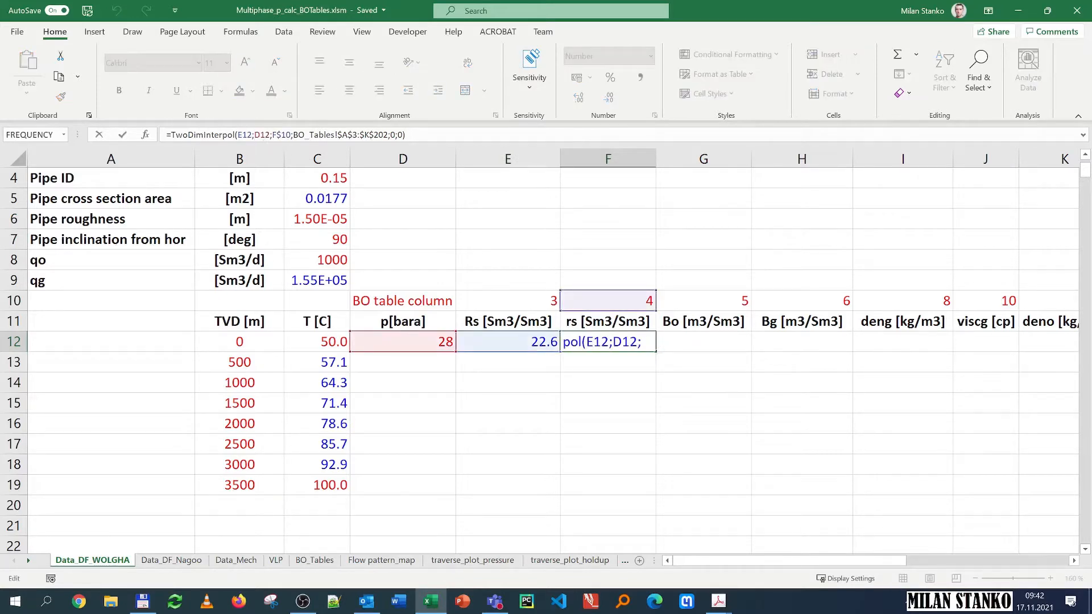
key("Escape")
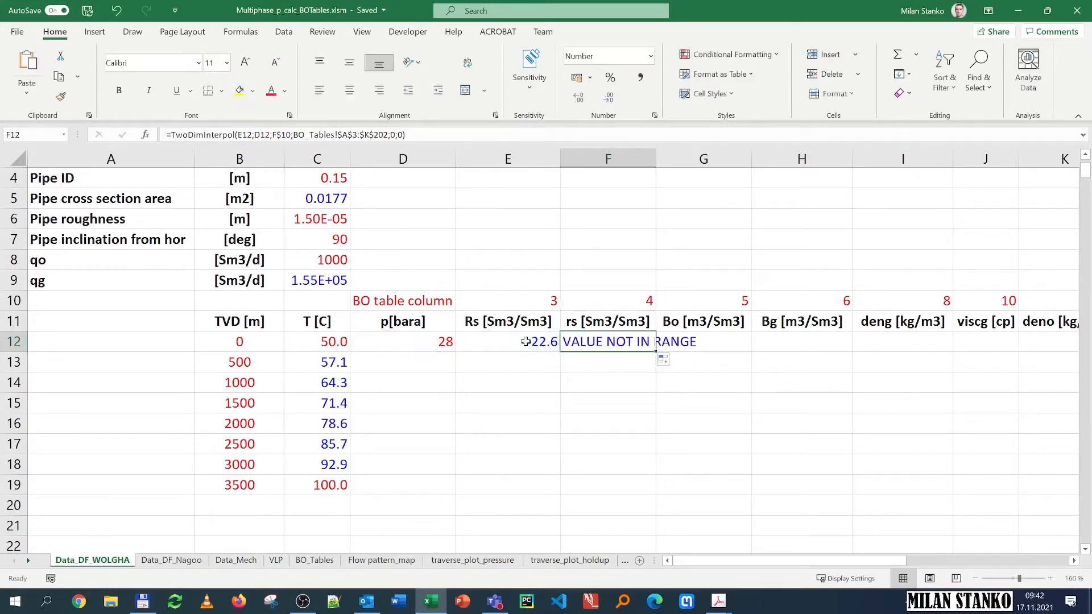
Step: Lock the columns of the pressure and temperature references in the E12 formula as $D12 and $C12
key("Left")
key("F2")
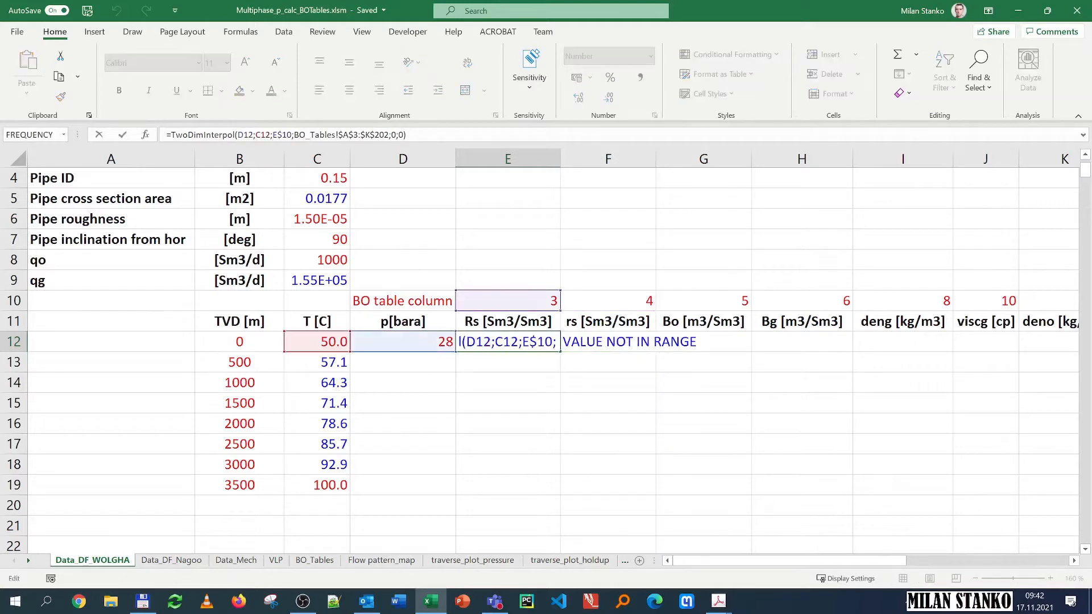
key("F4")
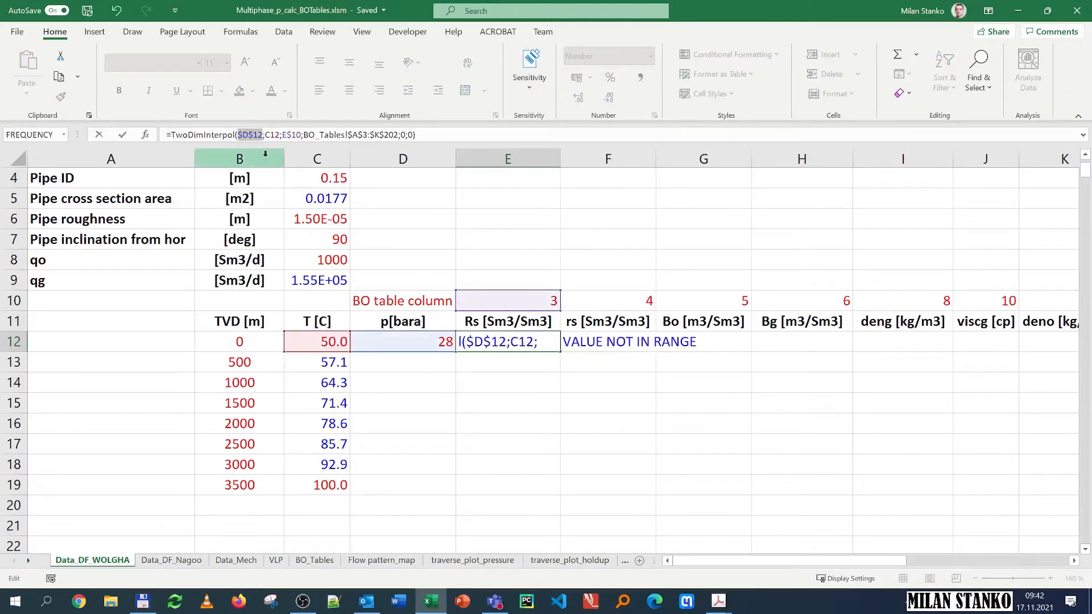
key("F4")
key("F4")
key("Right")
key("F4")
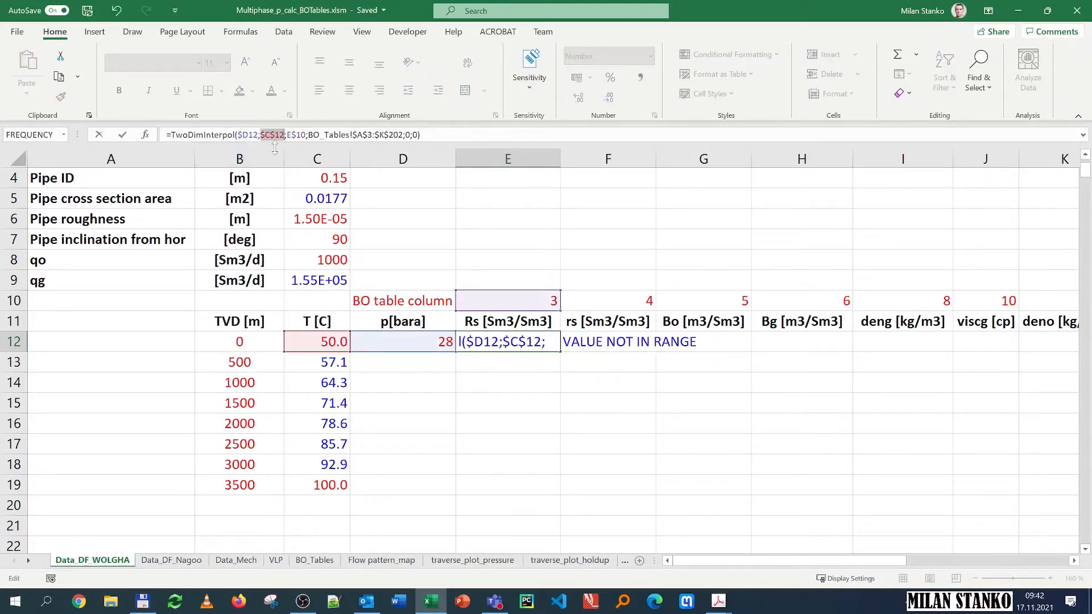
key("F4")
key("F4")
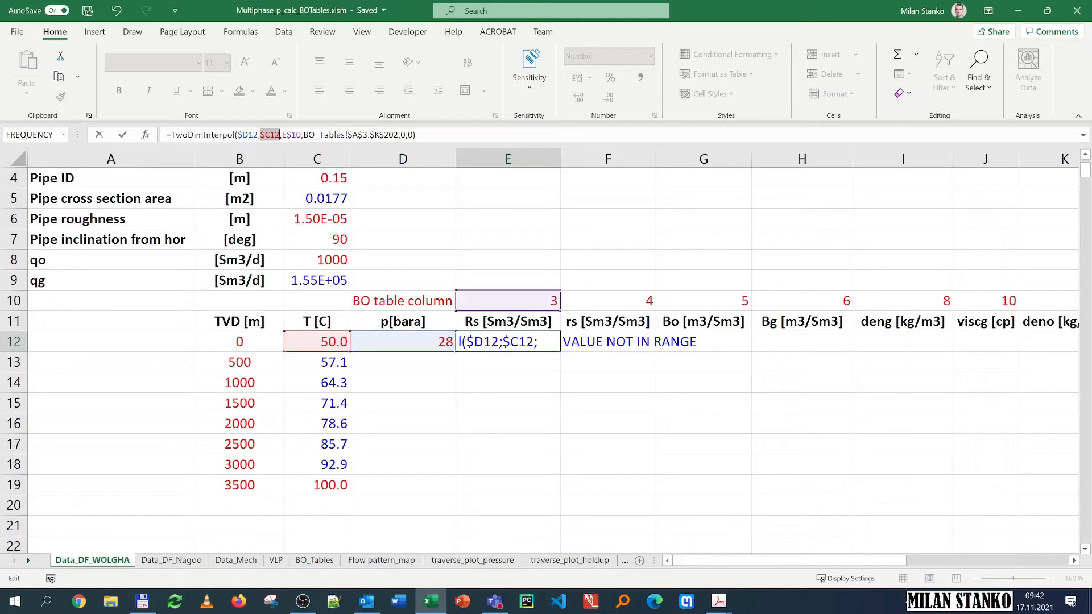
key("Return")
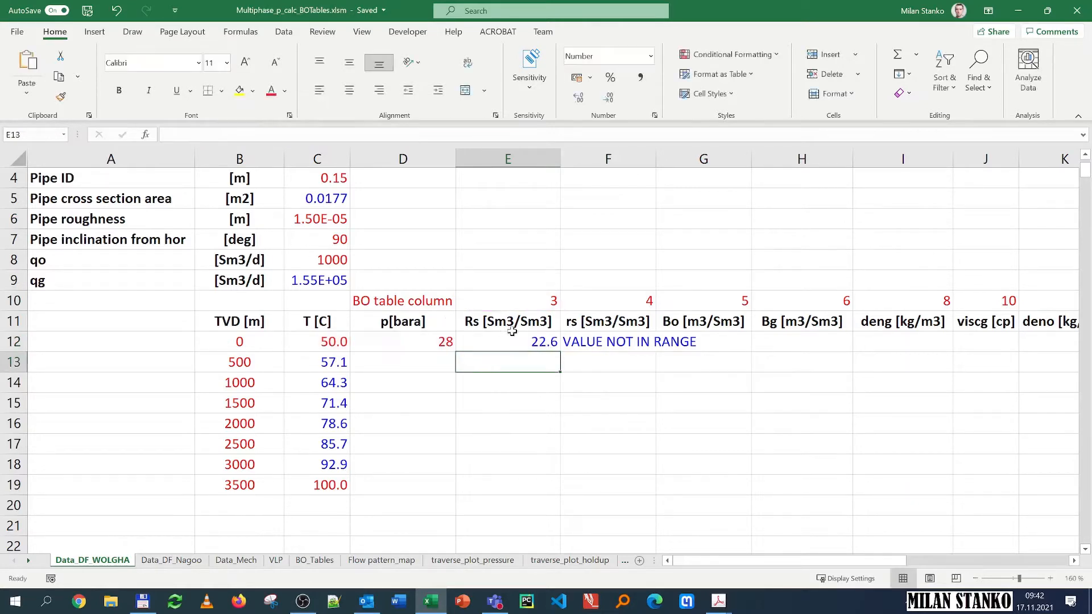
Step: Fill the E12 interpolation formula right across all property columns through M12
left_click(554, 338)
left_click_drag(562, 353, 813, 344)
left_click_drag(852, 561, 796, 558)
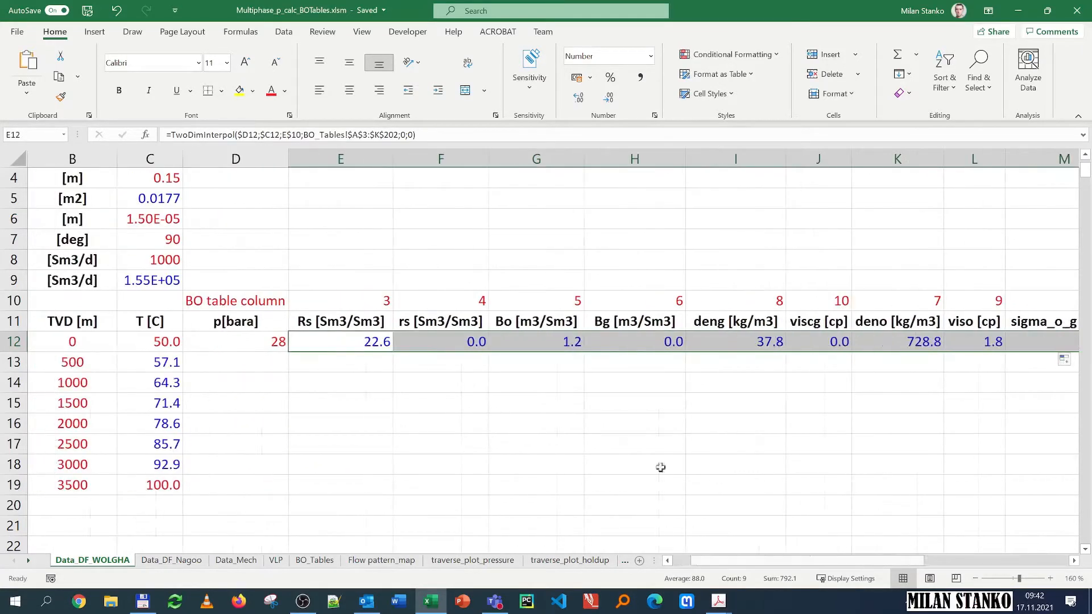
Step: Give the rs cell Scientific number format and copy that format to the Bg, viscg and sigma_o_g cells
left_click(439, 342)
left_click(650, 56)
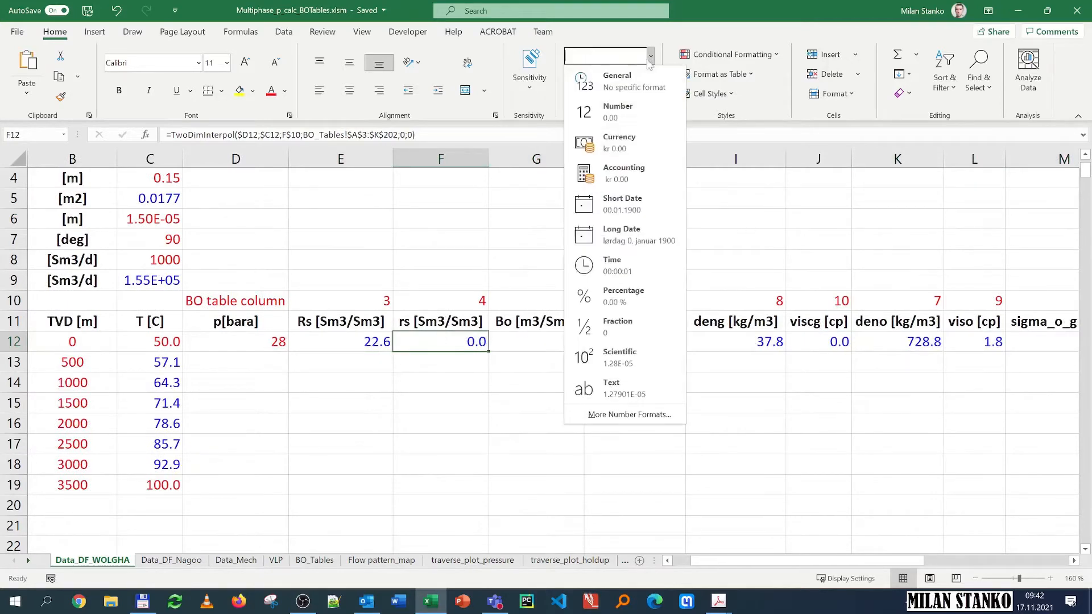
left_click(640, 367)
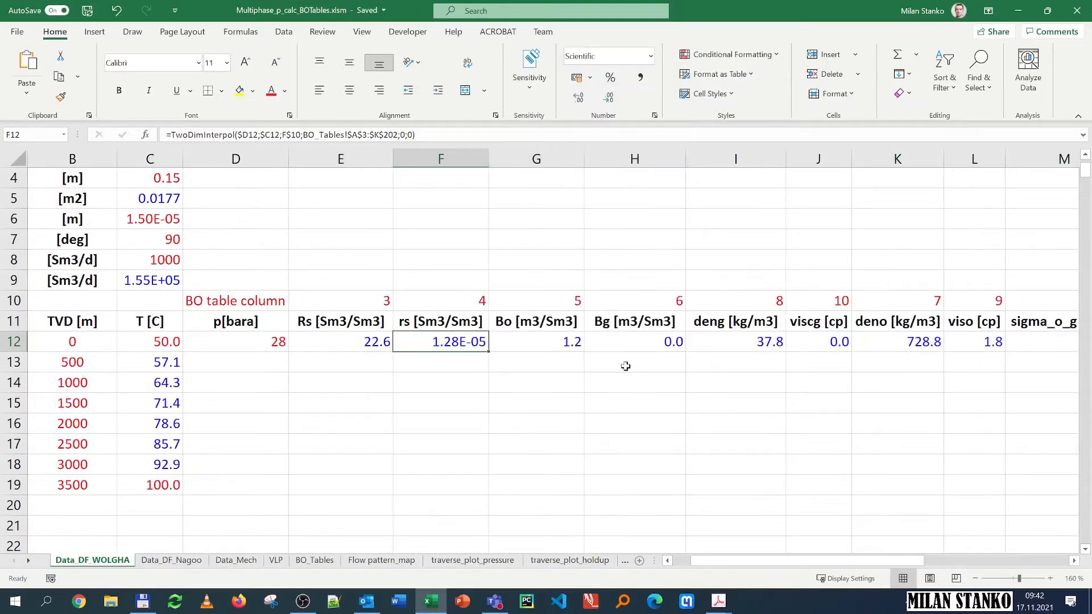
left_click(61, 97)
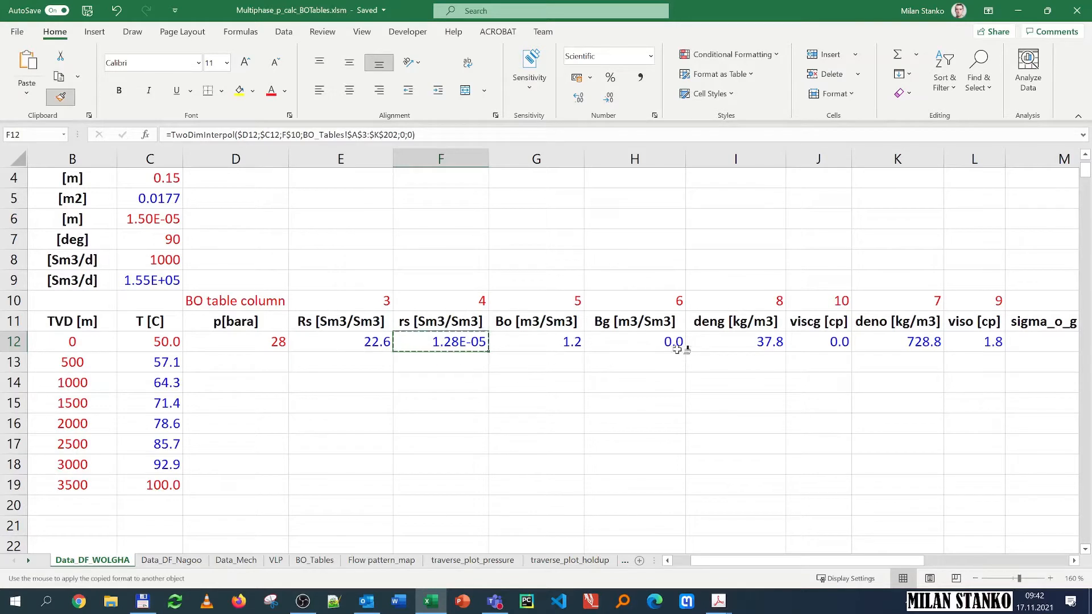
left_click(660, 339)
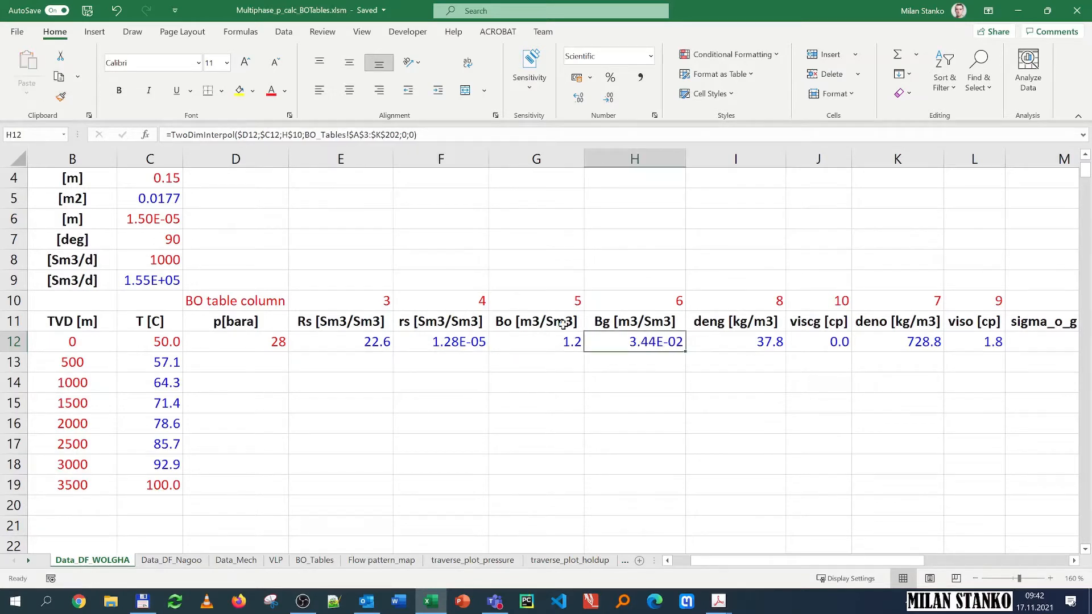
left_click(61, 97)
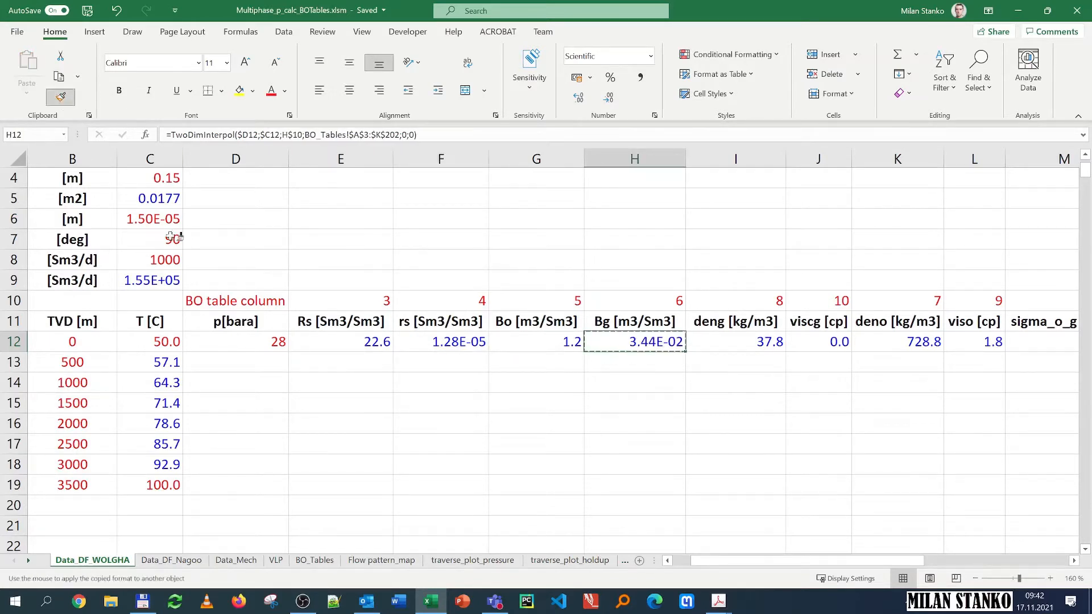
left_click(834, 347)
left_click(61, 97)
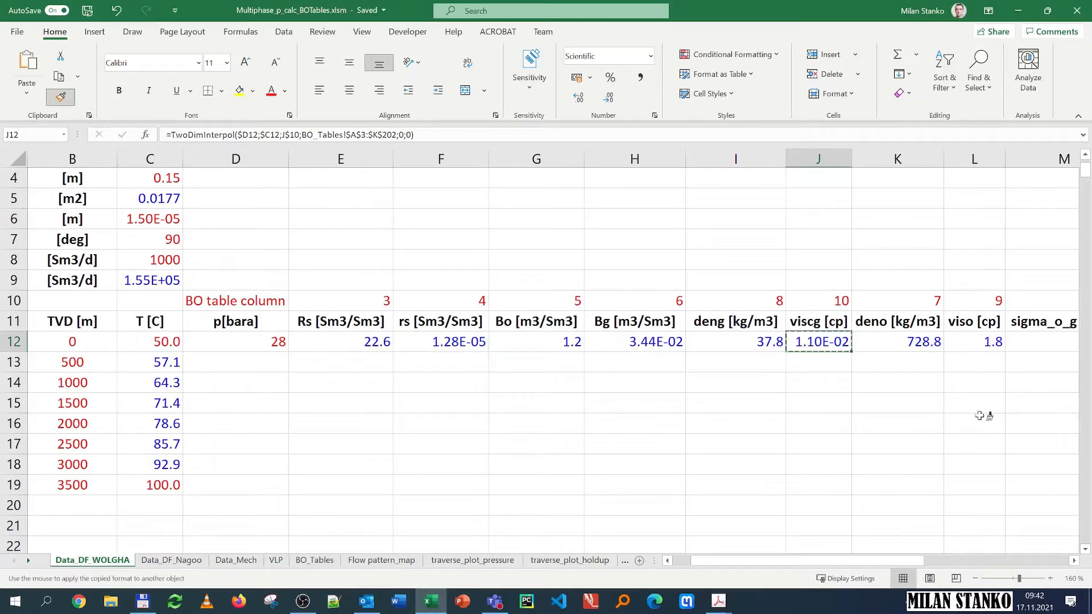
left_click(1036, 341)
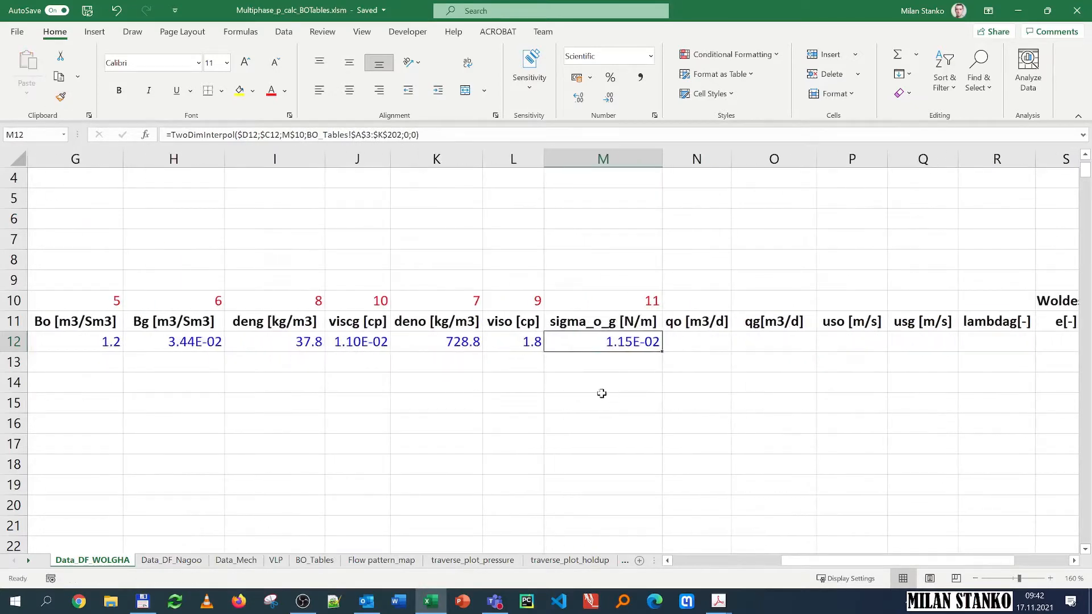
Step: Review the black-oil property notes and conversion matrices in the PDF lecture document
left_click(467, 342)
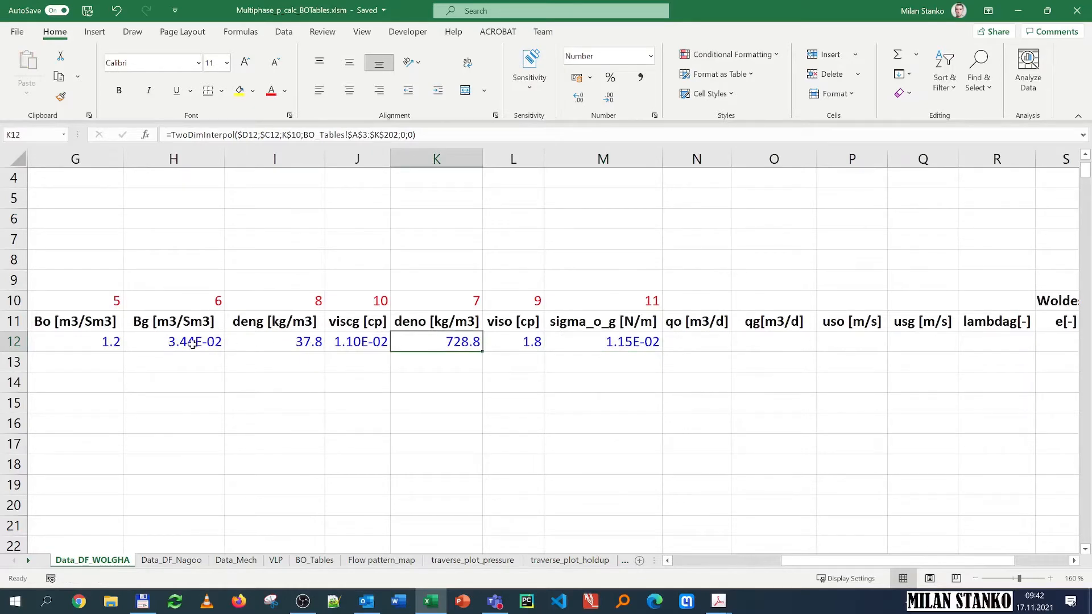
left_click_drag(828, 554, 691, 549)
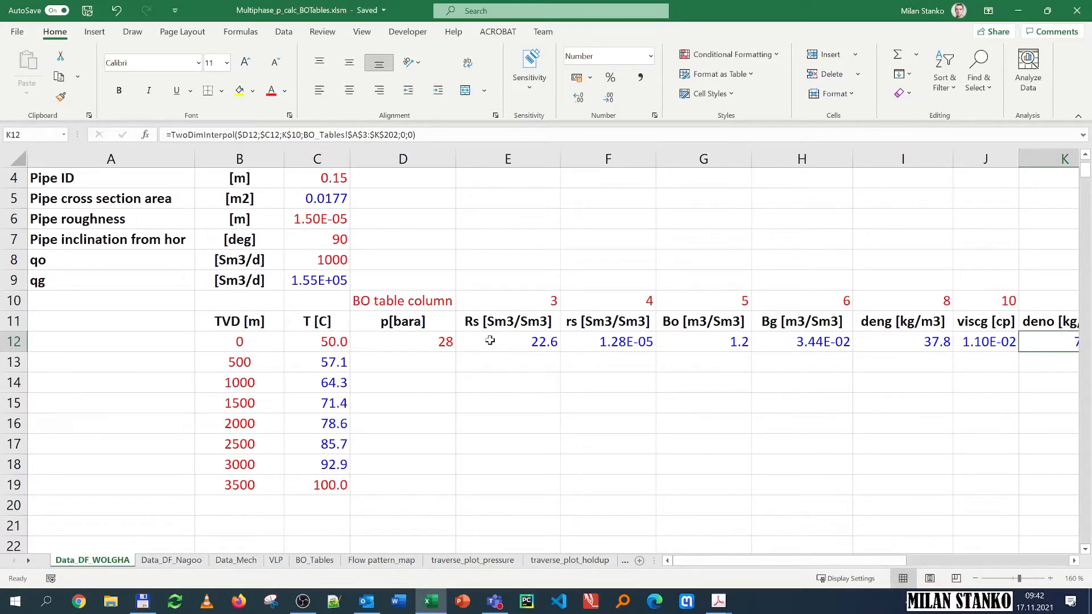
left_click_drag(808, 561, 952, 549)
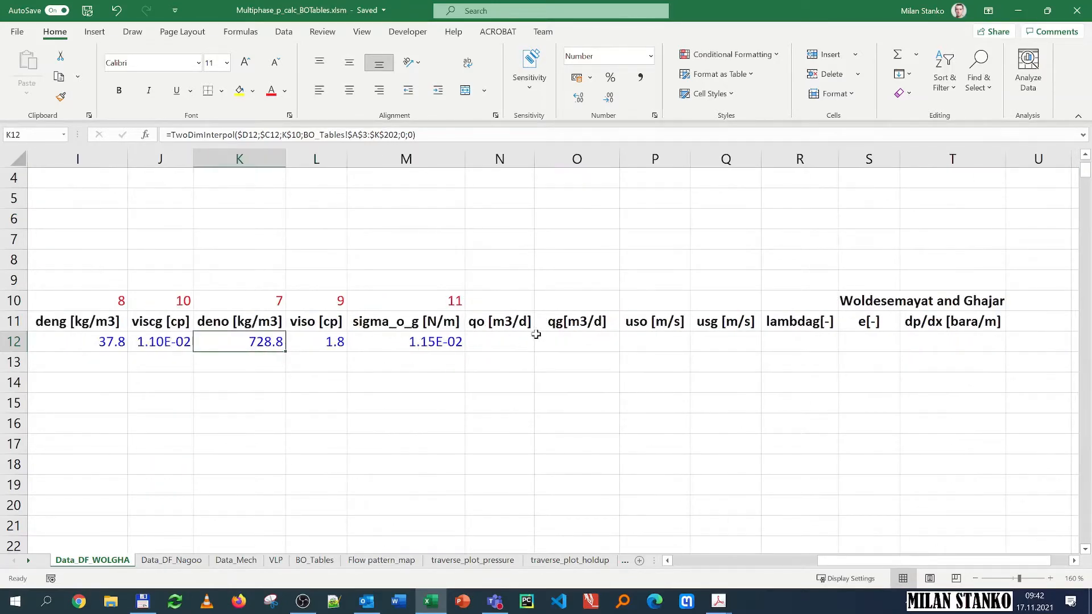
mouse_move(718, 601)
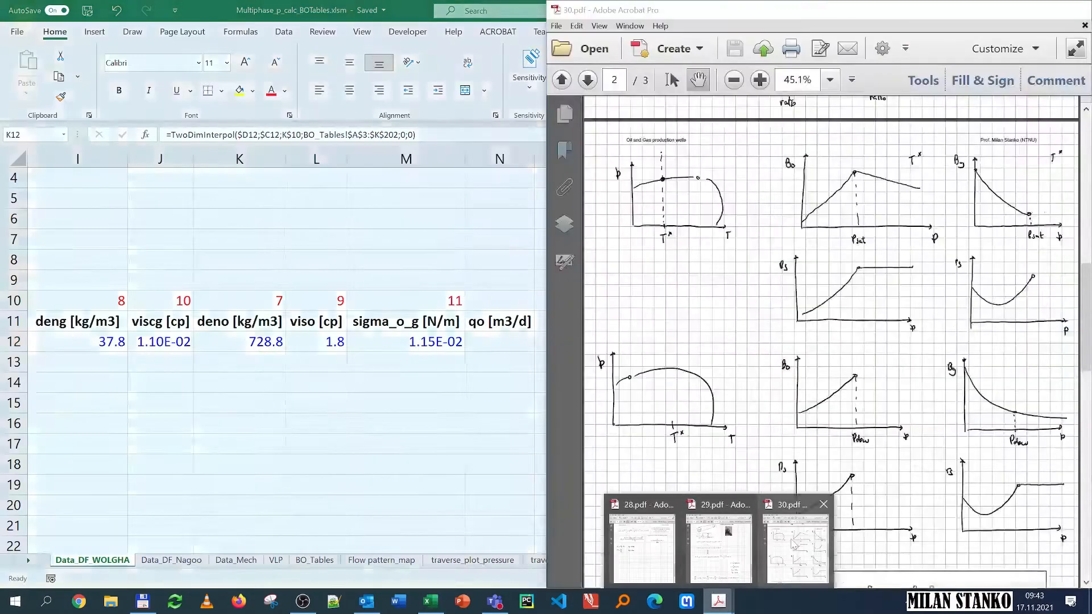
left_click(795, 543)
scroll(757, 325, "up", 8)
scroll(746, 337, "down", 10)
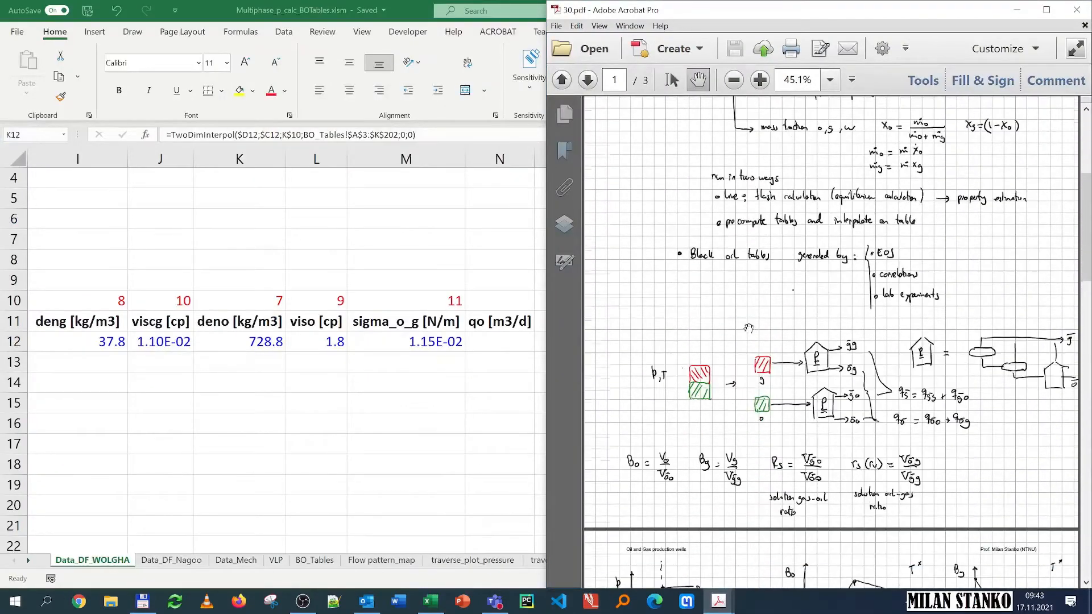
scroll(746, 337, "down", 6)
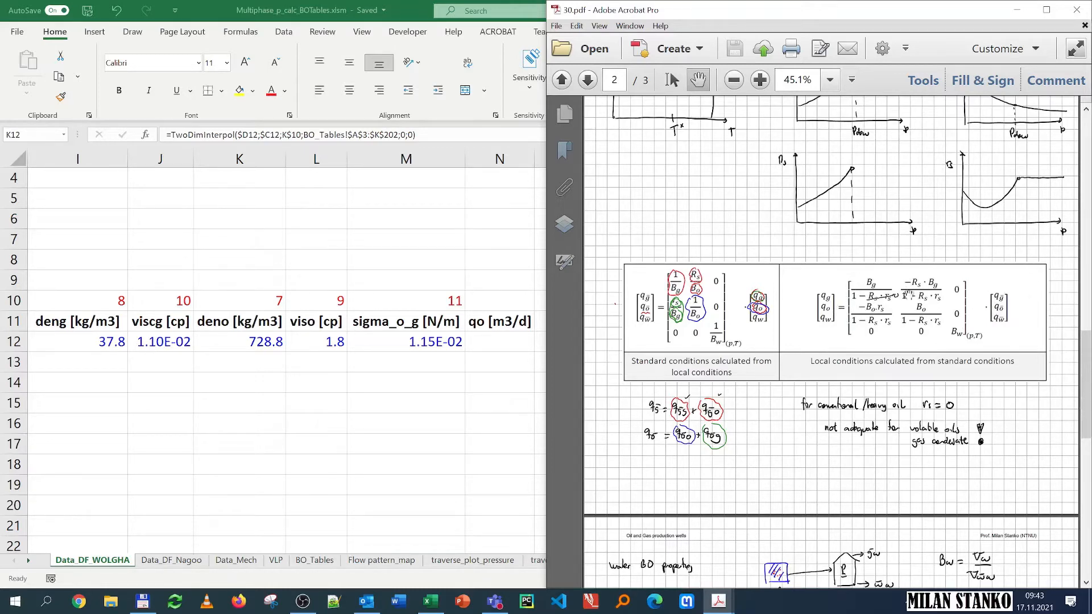
key("super+Up")
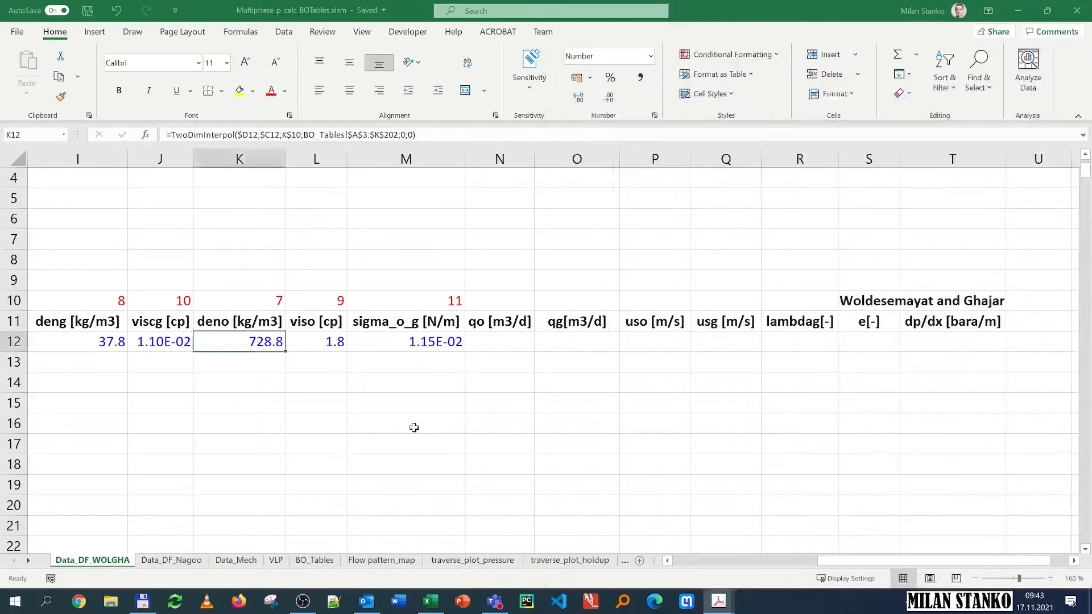
Step: Open the VBA editor beside the workbook and view the PVT module's qg_local and qo_local functions
key("alt+F11")
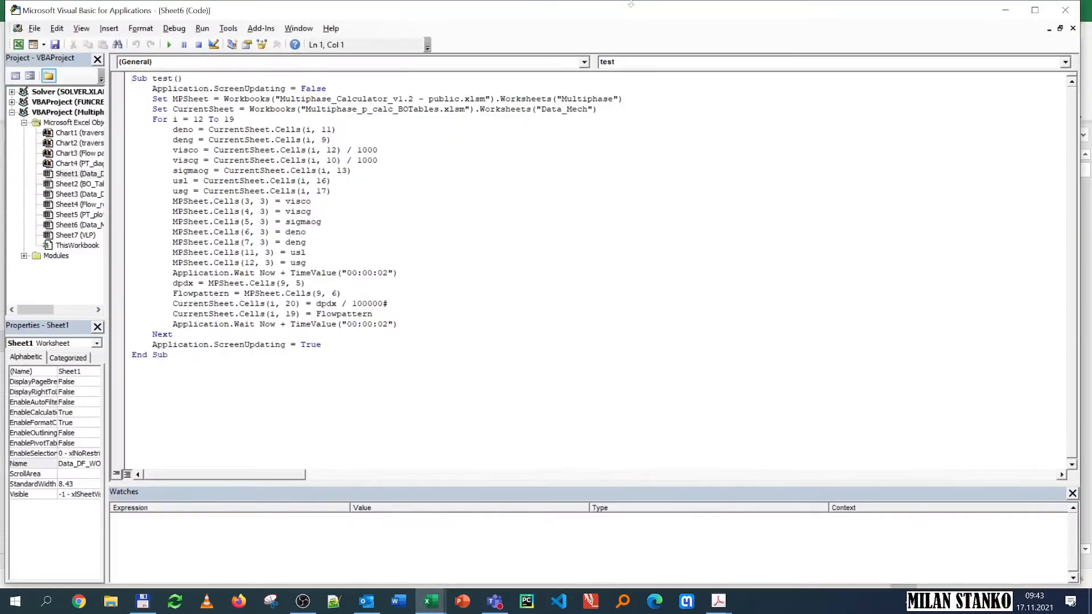
double_click(632, 4)
left_click_drag(650, 270, 0, 376)
left_click(19, 256)
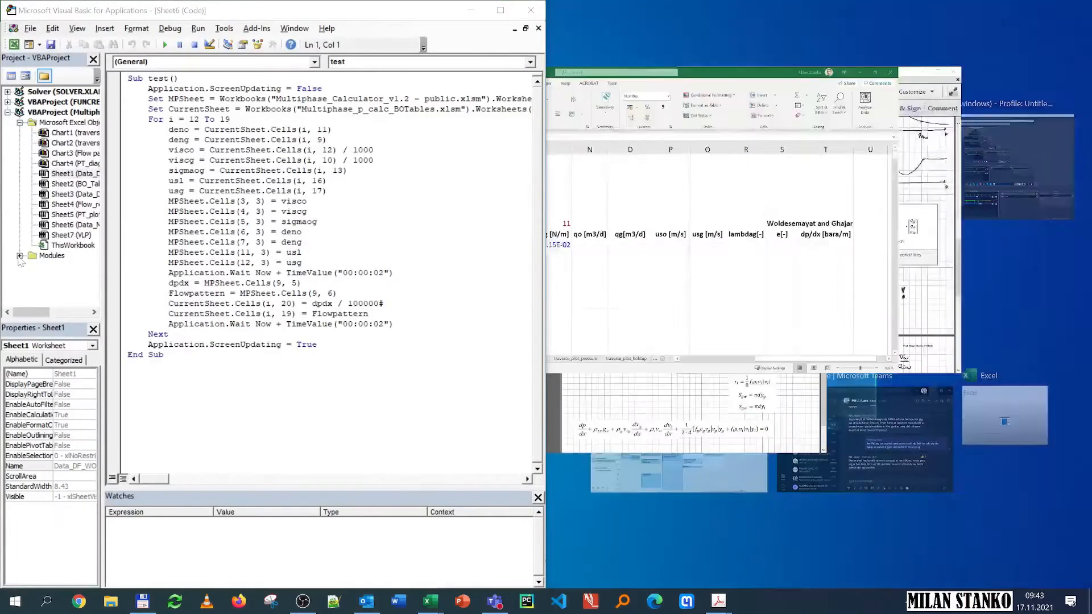
double_click(58, 286)
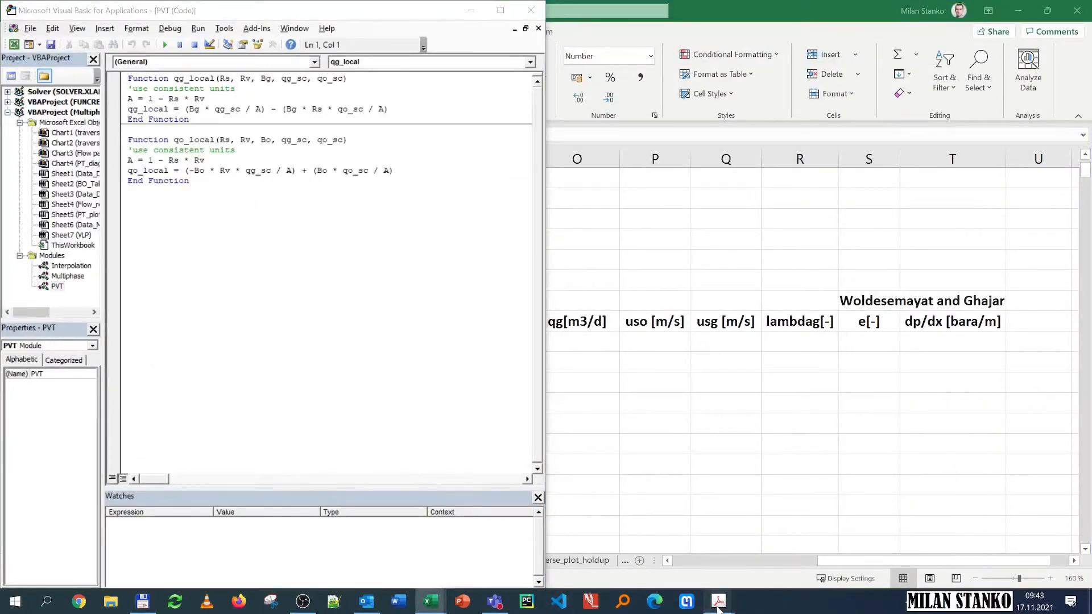
Step: Zoom into the local-conditions rate conversion matrix in the PDF notes, then close the VBA editor
mouse_move(718, 601)
left_click(796, 551)
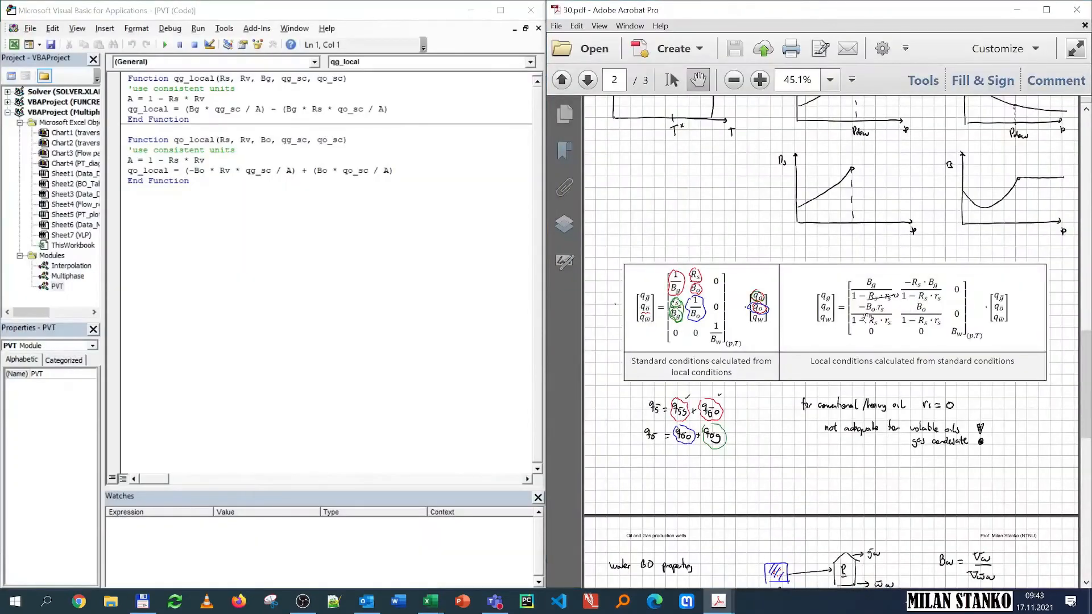
scroll(866, 318, "up", 5)
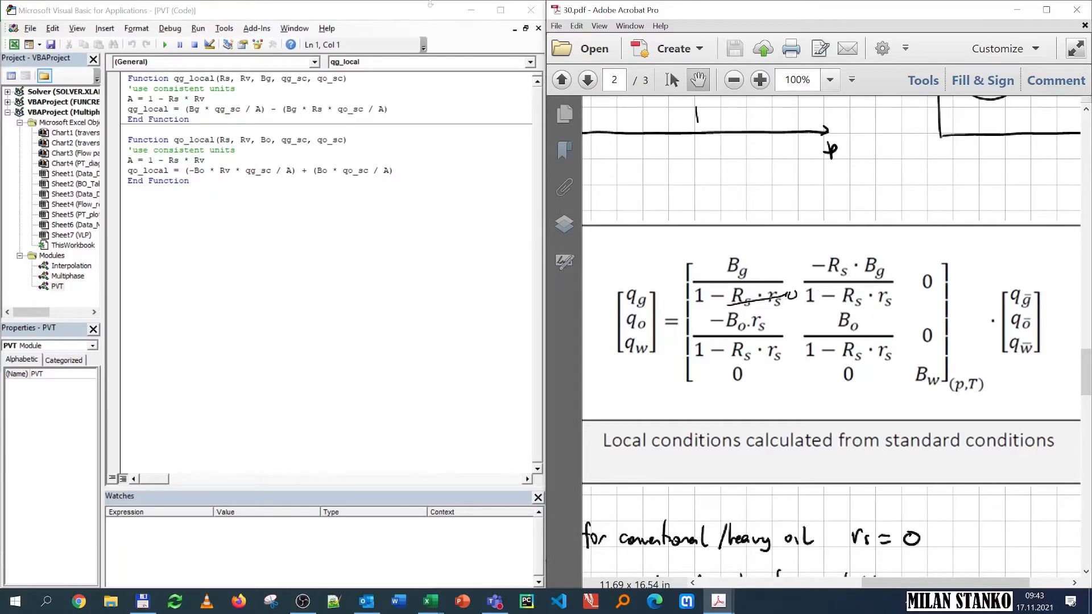
left_click(471, 10)
left_click(458, 263)
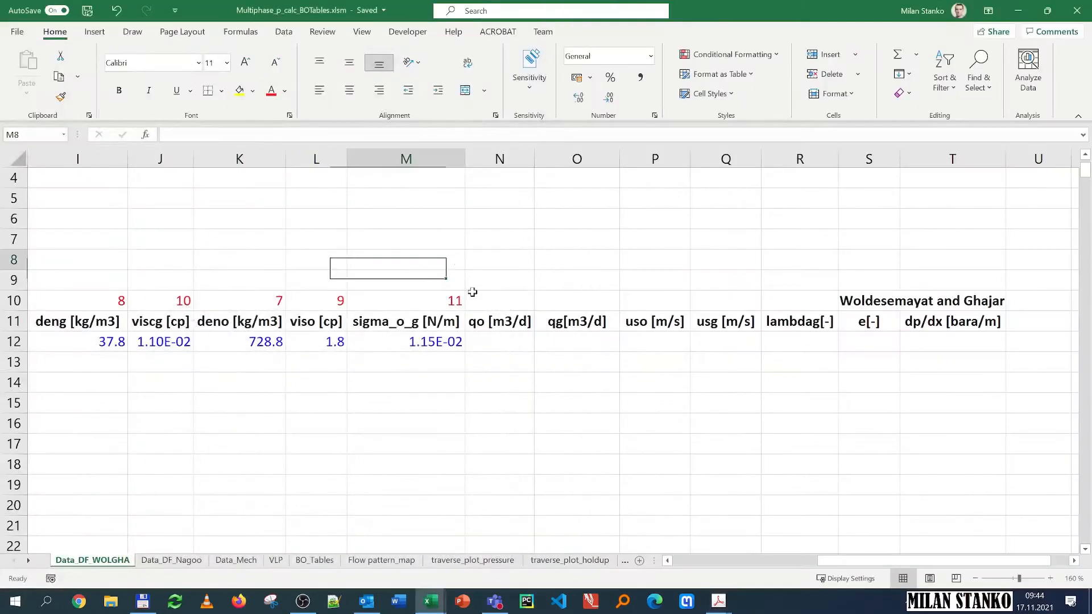
Step: Start a qo_local formula in the qo cell and set its Rs argument to the Rs cell E12
left_click(511, 341)
type("=qo")
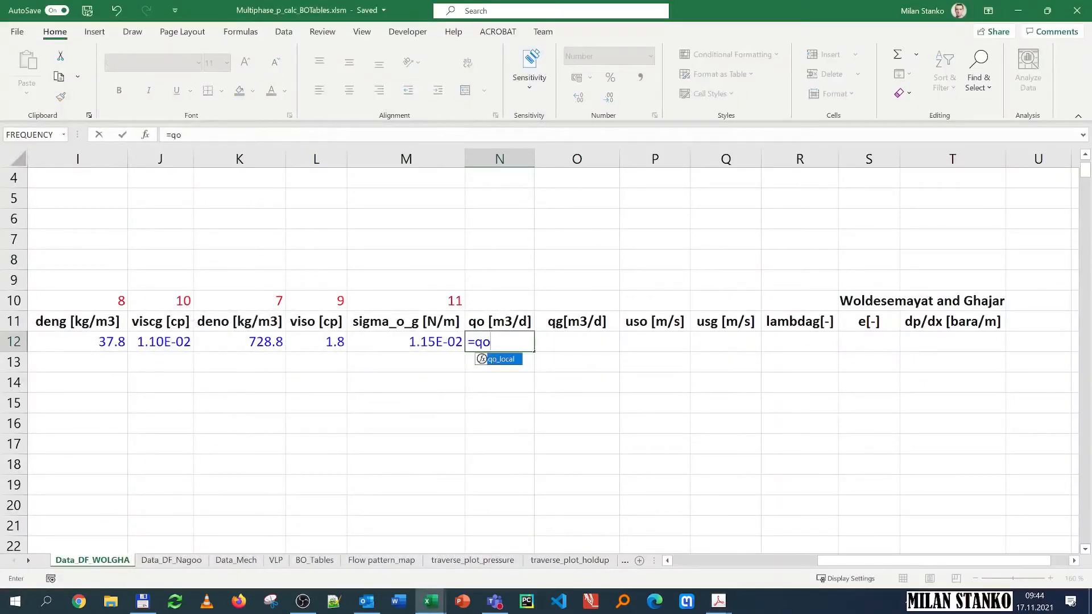
key("Return")
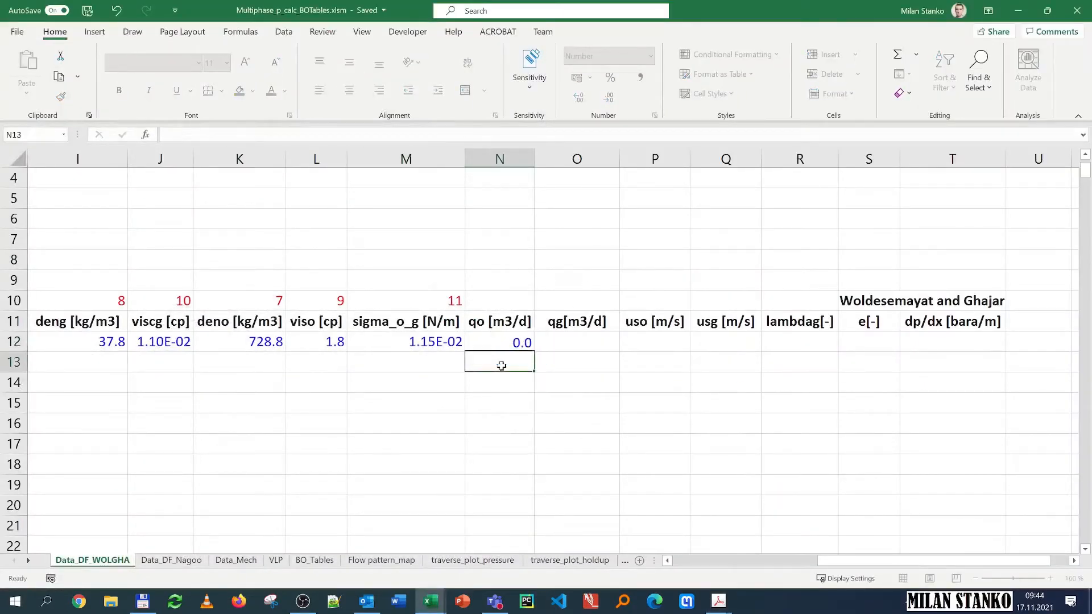
key("Up")
key("F2")
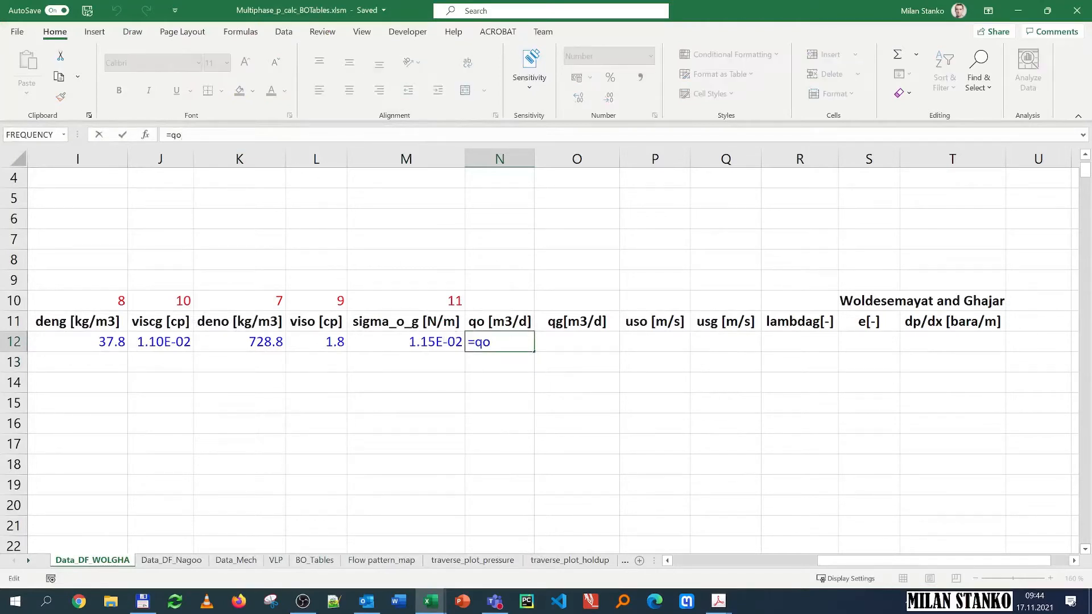
type("_local")
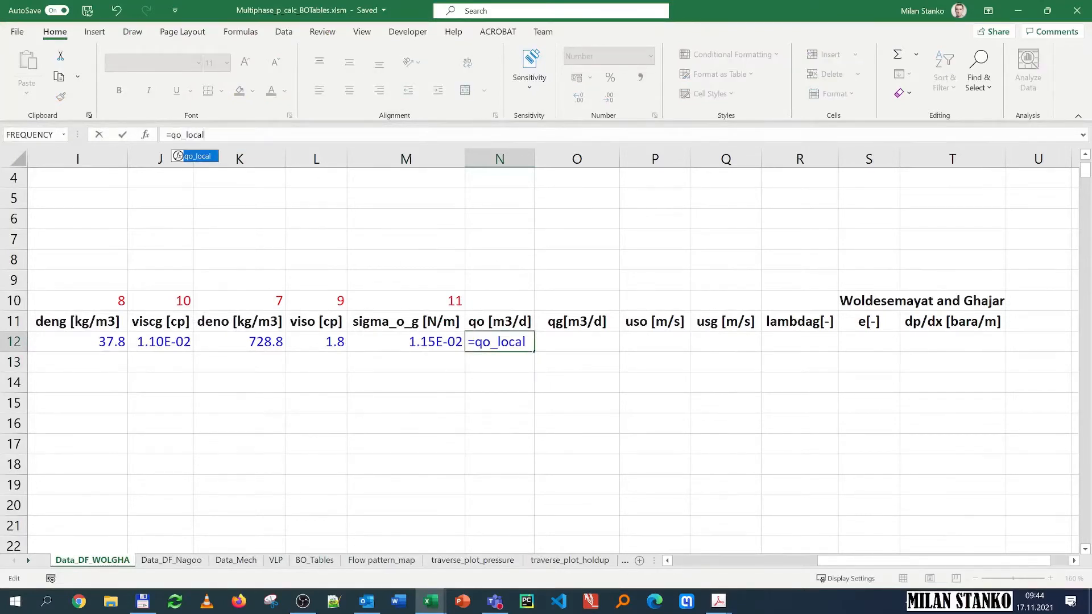
type("(")
left_click(145, 135)
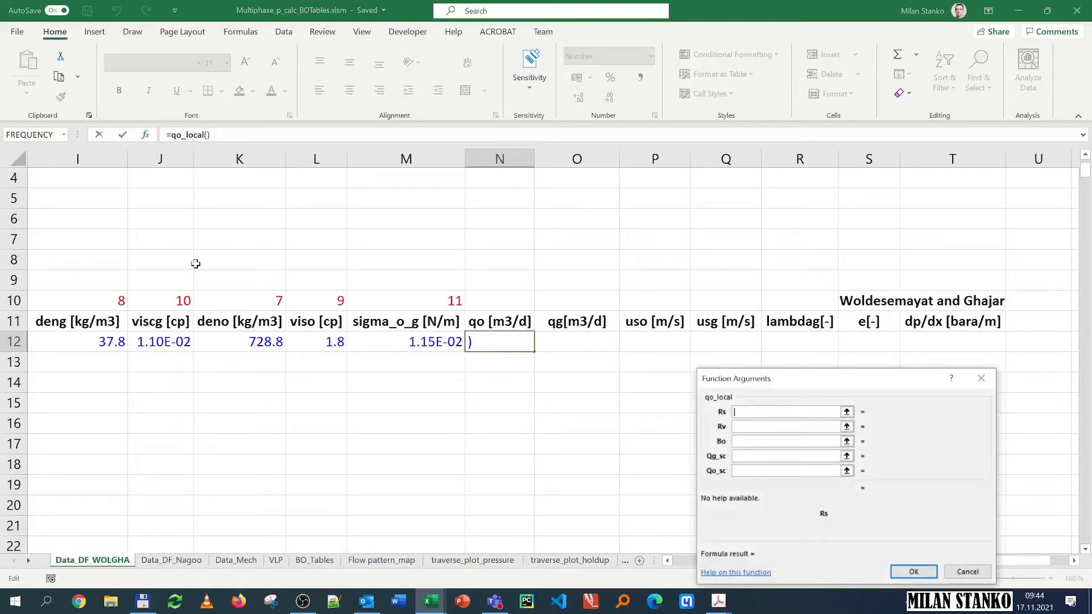
left_click(376, 340)
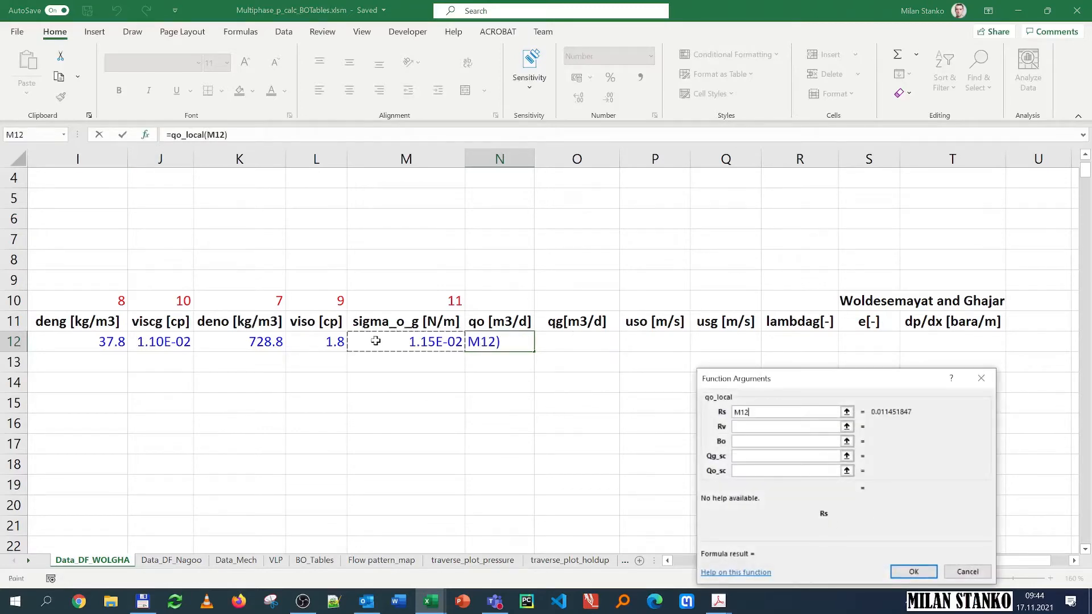
key("Left")
key("Left")
key("Left")
key("Left")
key("Left")
key("Left")
key("Left")
key("Left")
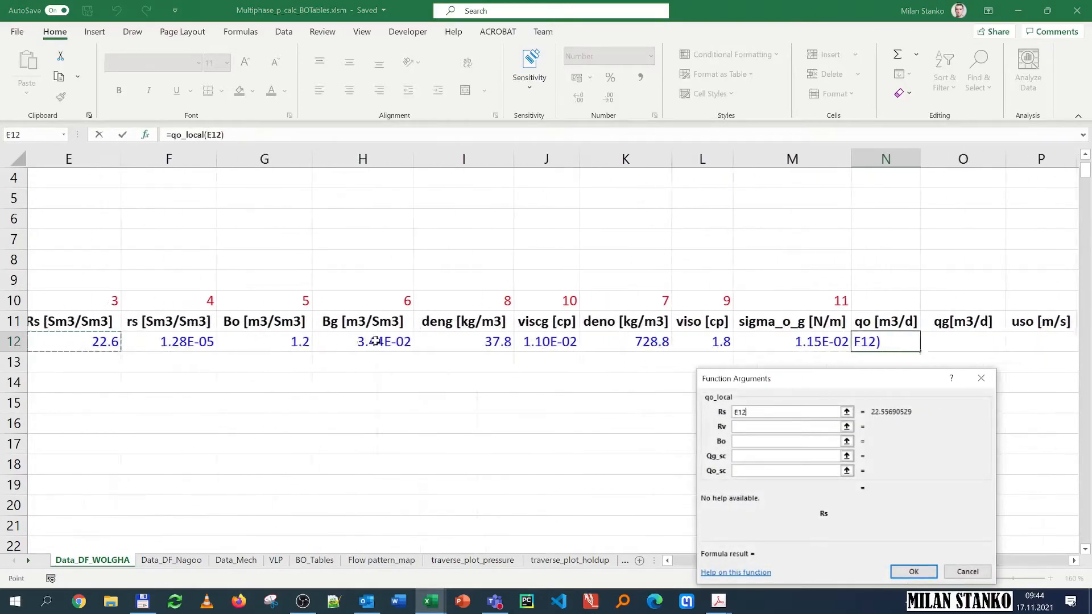
Step: Set the qo_local Rv argument to the rs cell F12 and Bo to the Bo cell G12
left_click(746, 427)
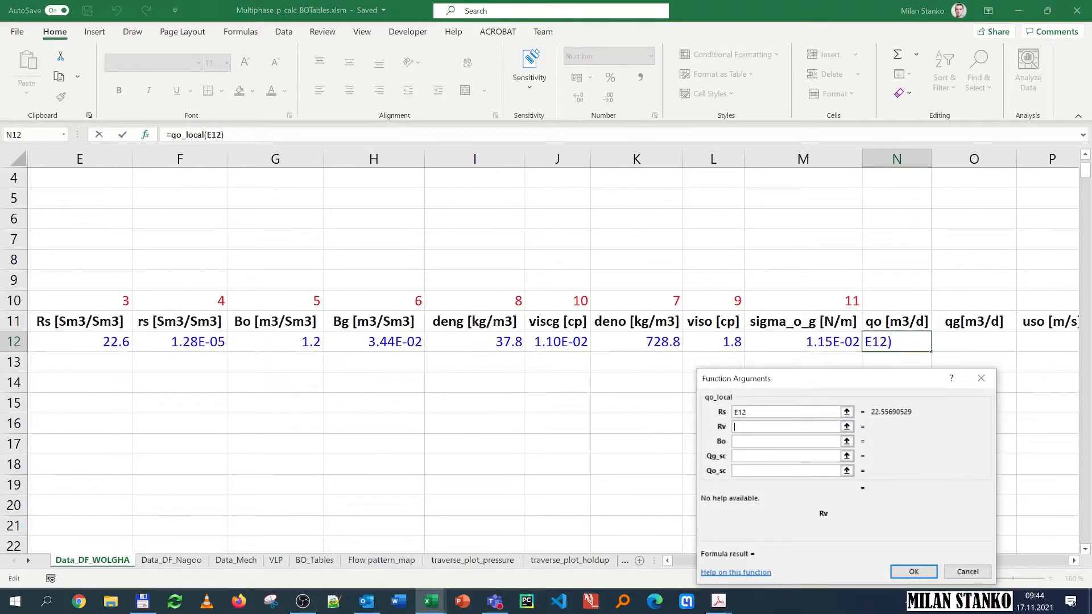
left_click(173, 343)
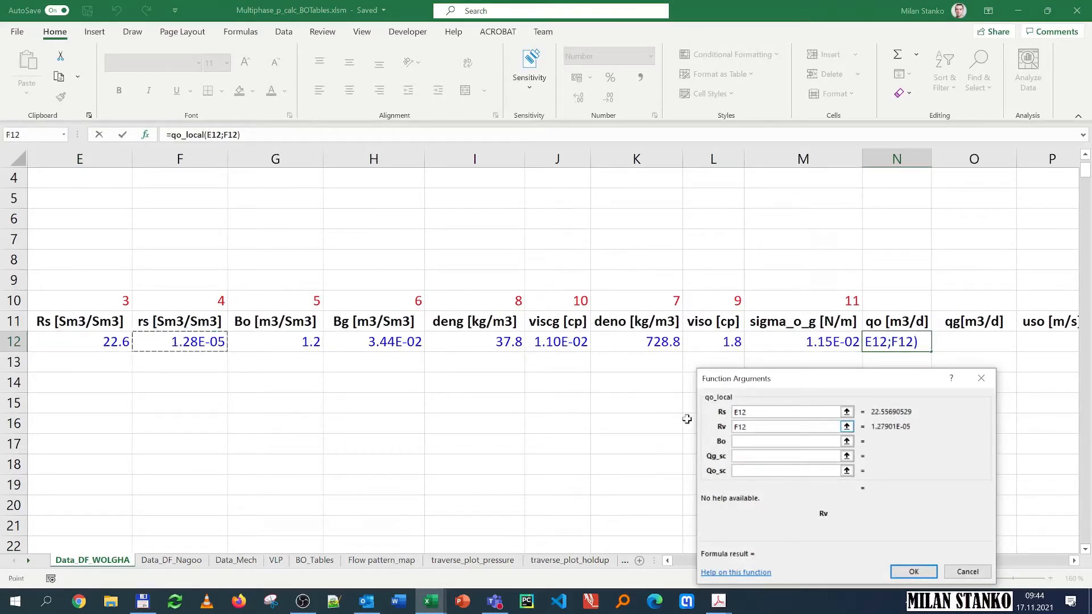
left_click(830, 442)
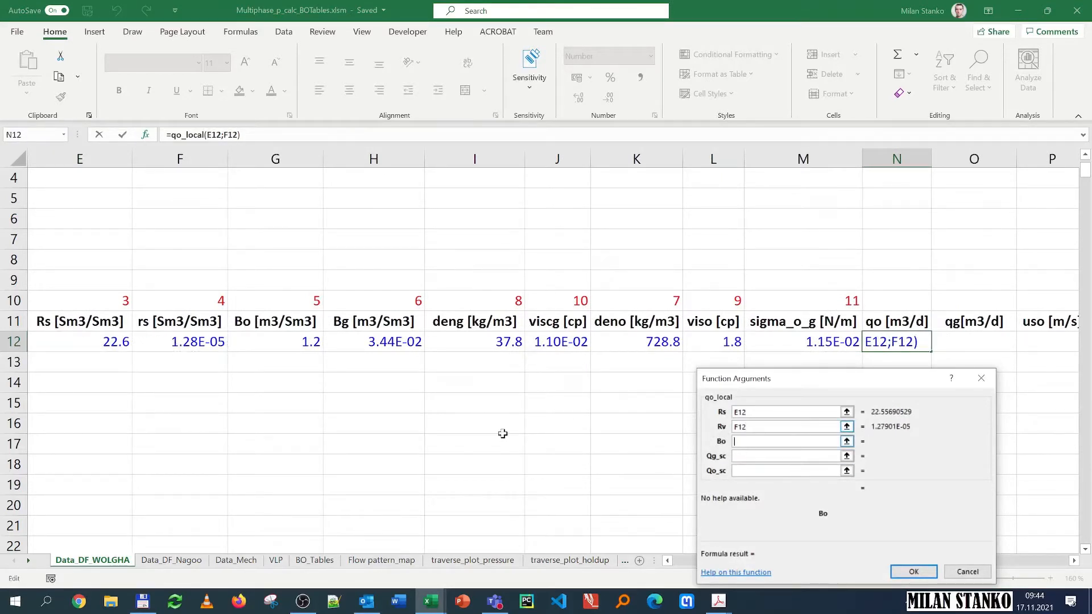
left_click(289, 340)
Step: Set Qg_sc to absolute $C$9 and Qo_sc to absolute $C$8, then confirm the qo formula
left_click(772, 457)
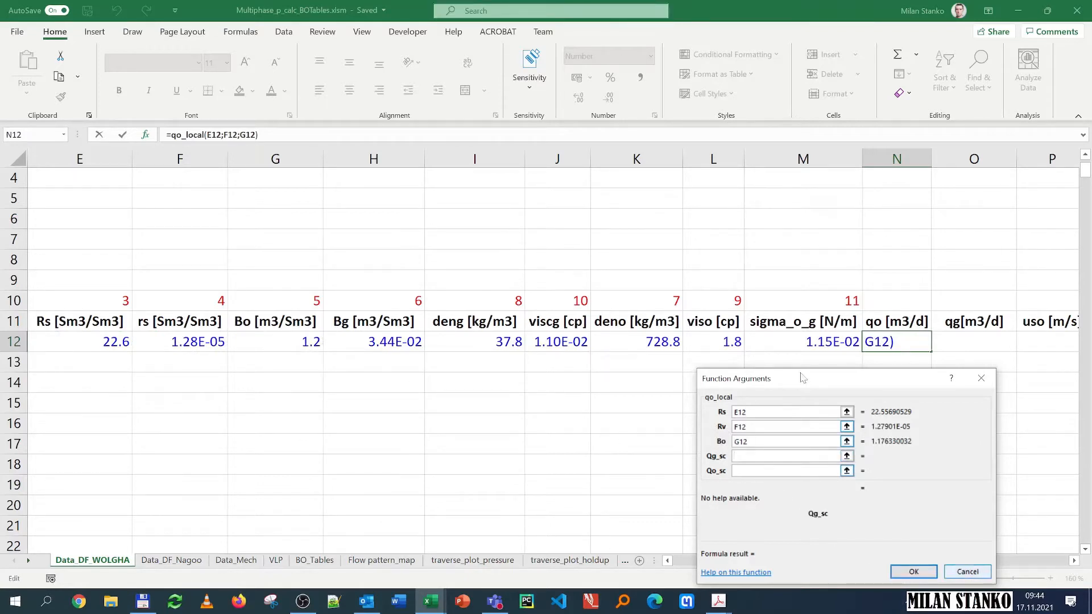
left_click_drag(826, 379, 828, 262)
left_click_drag(836, 563, 714, 563)
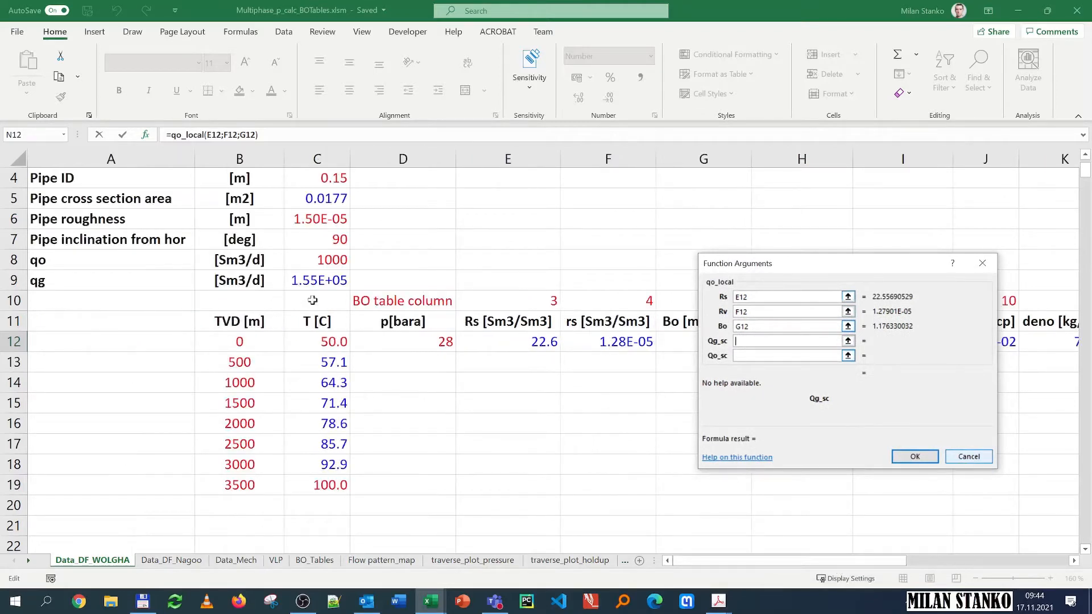
left_click(312, 280)
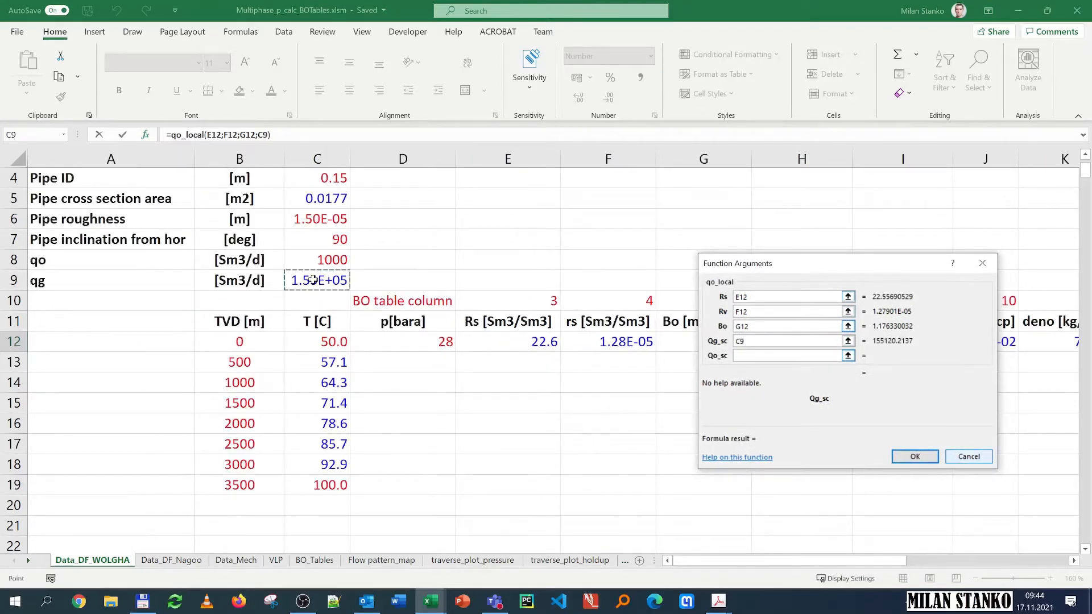
key("F4")
left_click(762, 355)
left_click_drag(910, 563, 697, 562)
left_click(317, 263)
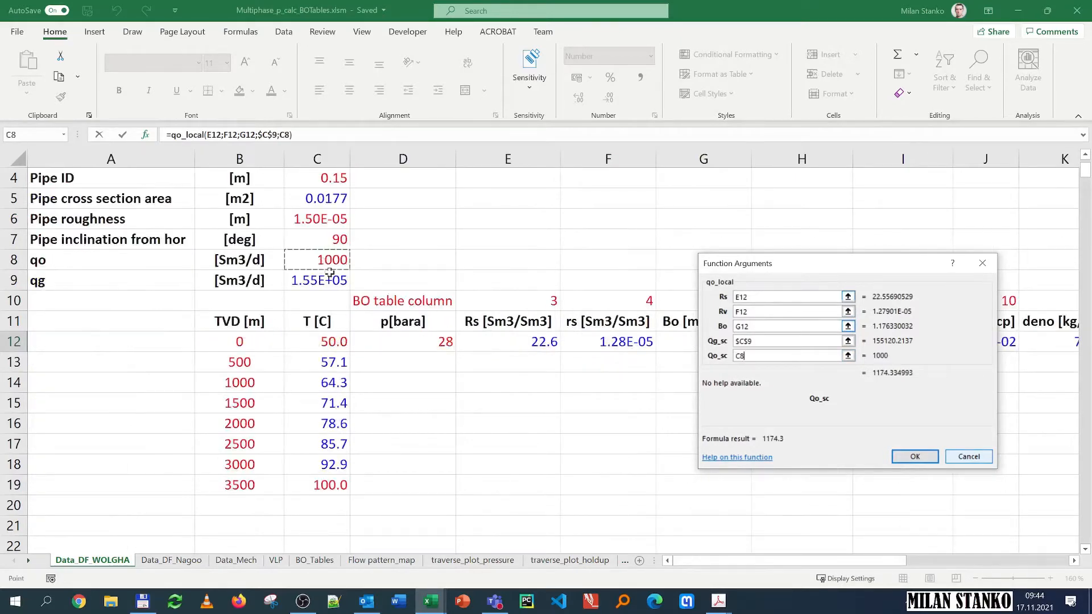
key("F4")
left_click(915, 456)
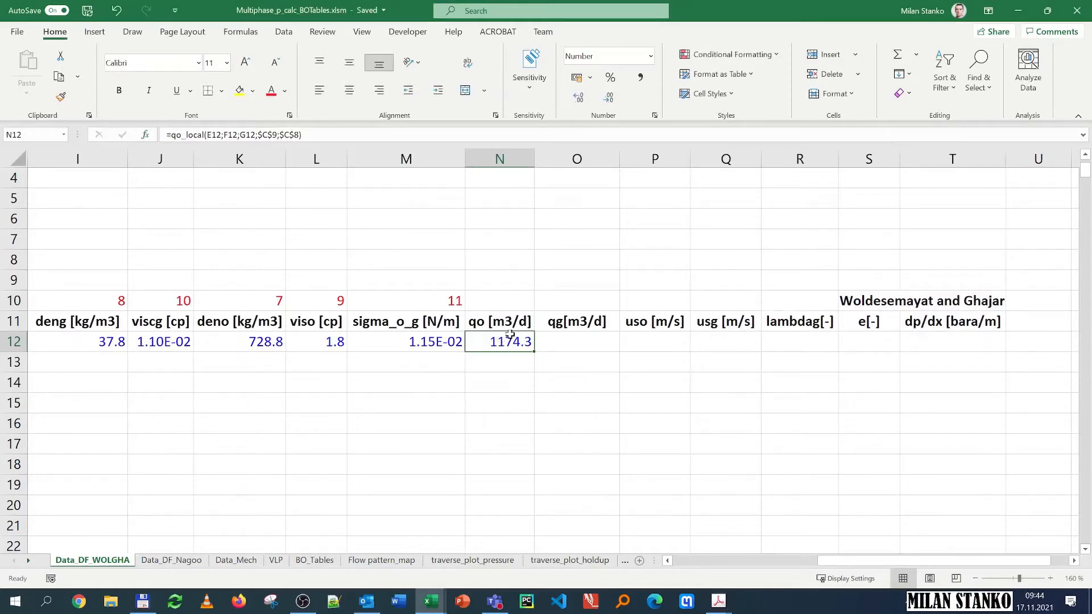
Step: Start a qg_local formula in the qg cell and set its Rs argument to the Rs cell E12
left_click(563, 343)
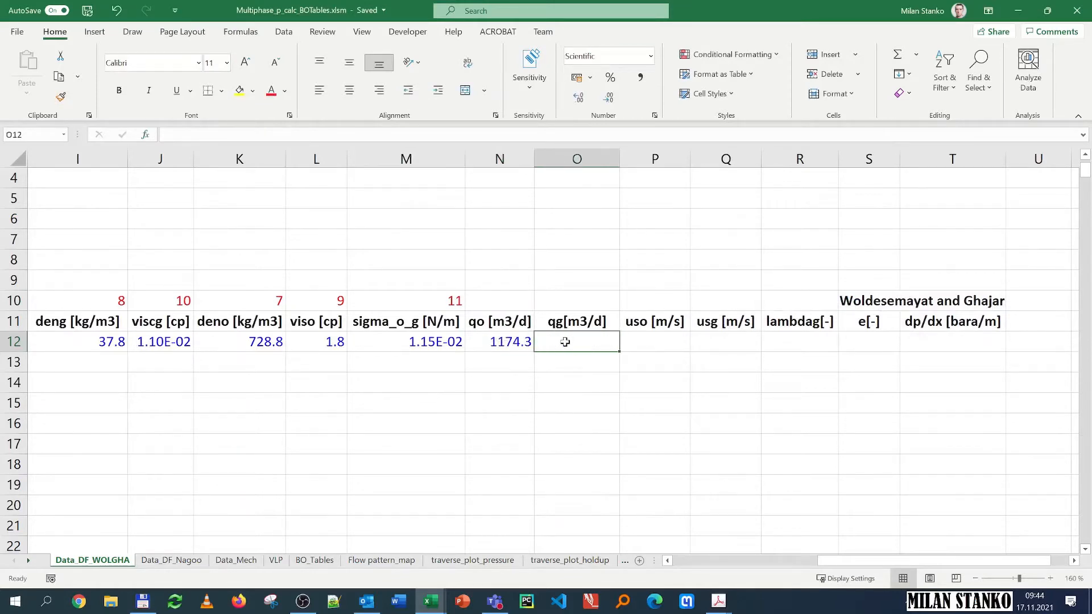
type("=qg")
double_click(580, 360)
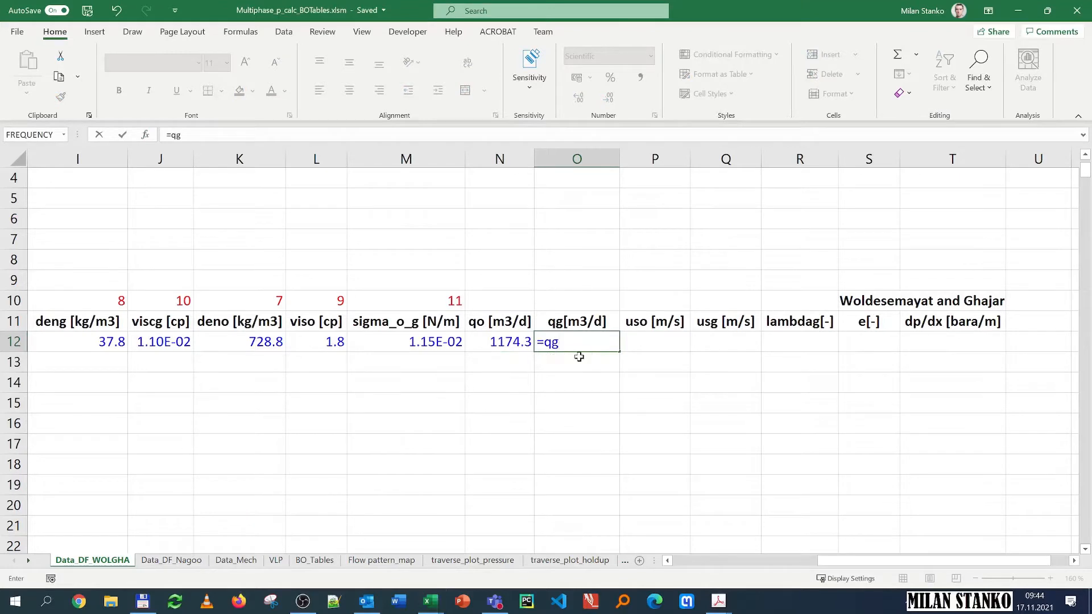
left_click(146, 135)
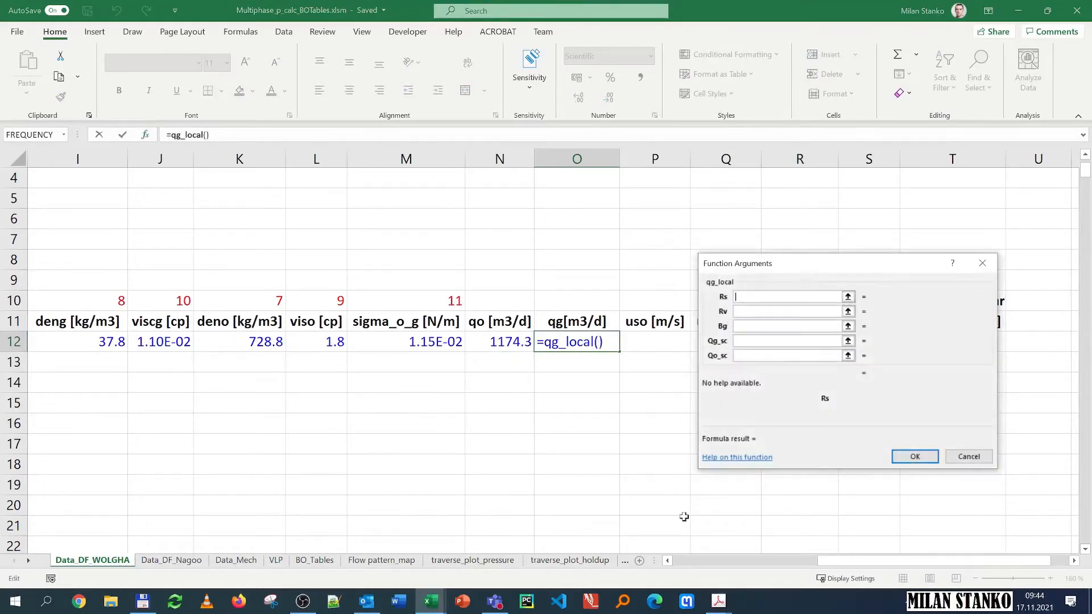
left_click_drag(919, 561, 730, 576)
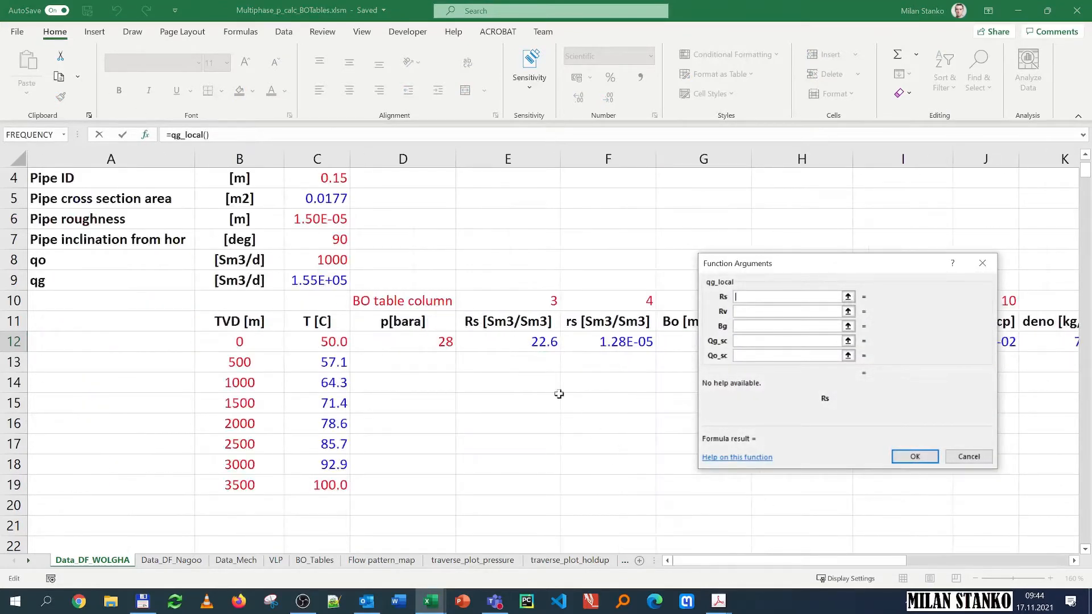
left_click(510, 340)
Step: Set the qg_local Rv argument to the rs cell F12 and Bg to the Bg cell H12
left_click(782, 311)
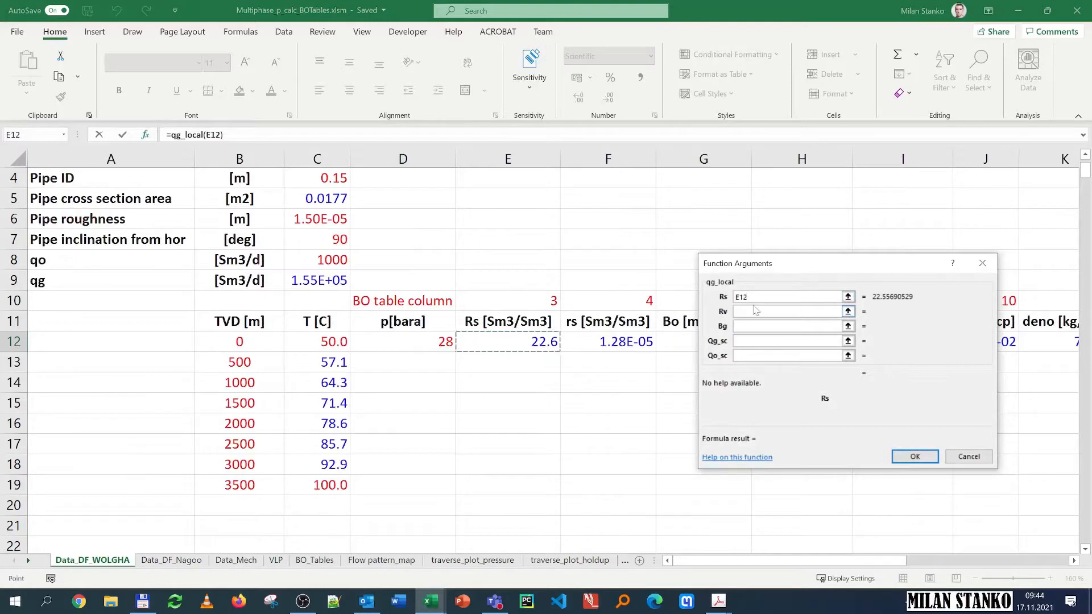
left_click(602, 342)
key("Tab")
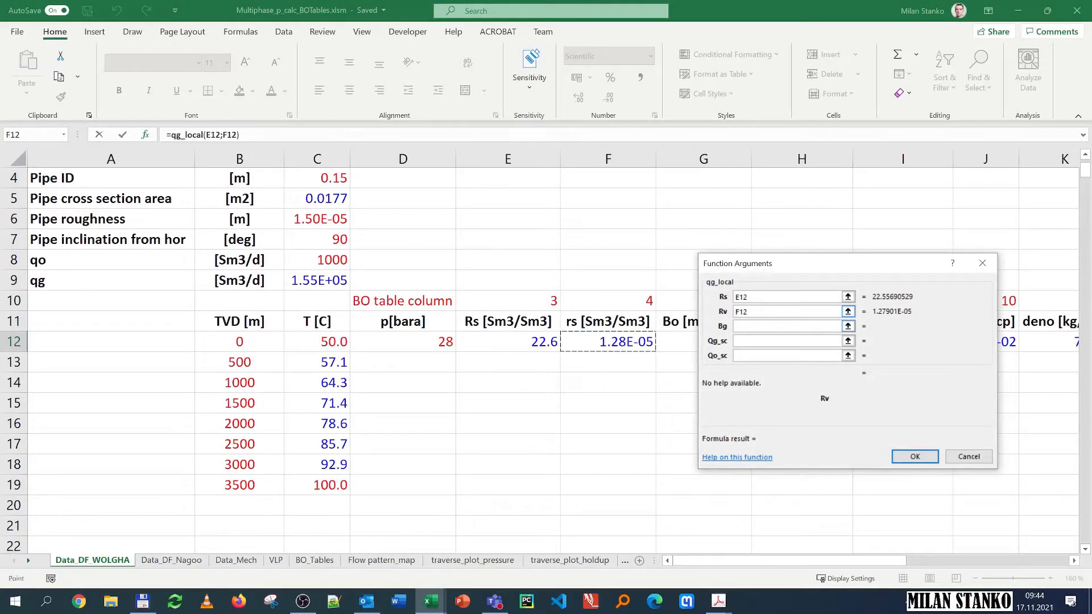
left_click(682, 346)
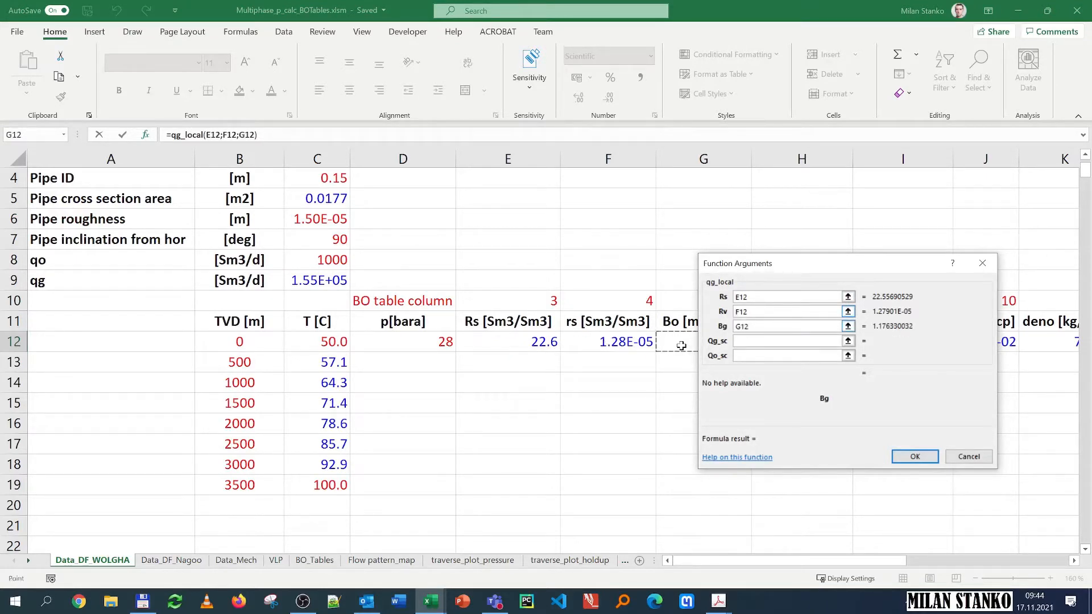
key("Right")
Step: Set the qg_local Qg_sc argument to absolute $C$8 and Qo_sc to absolute $C$9
left_click_drag(820, 269, 401, 302)
left_click(353, 374)
left_click(316, 257)
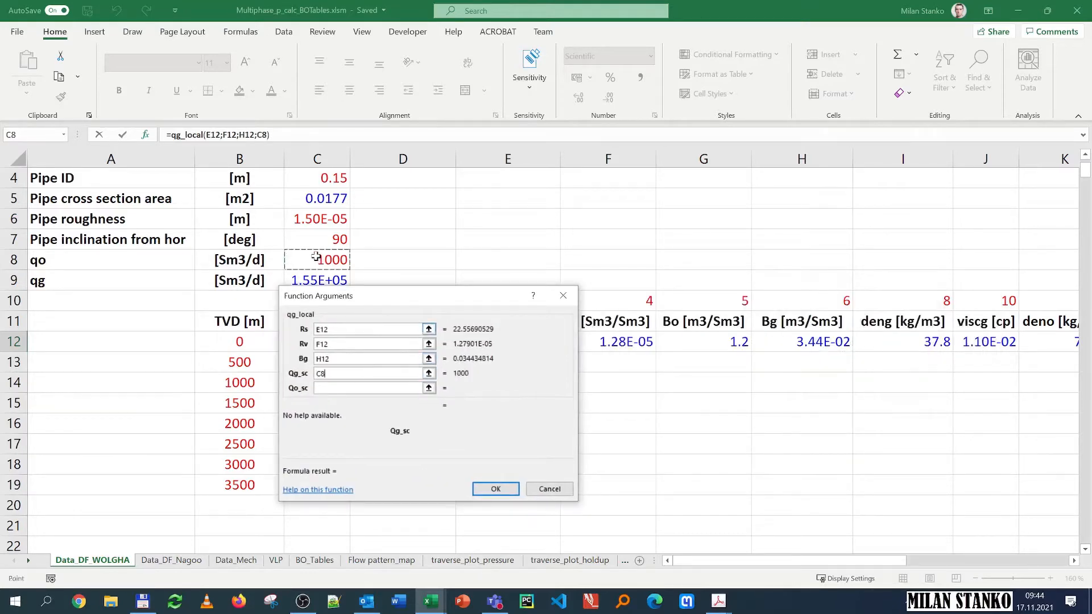
key("F4")
left_click(332, 388)
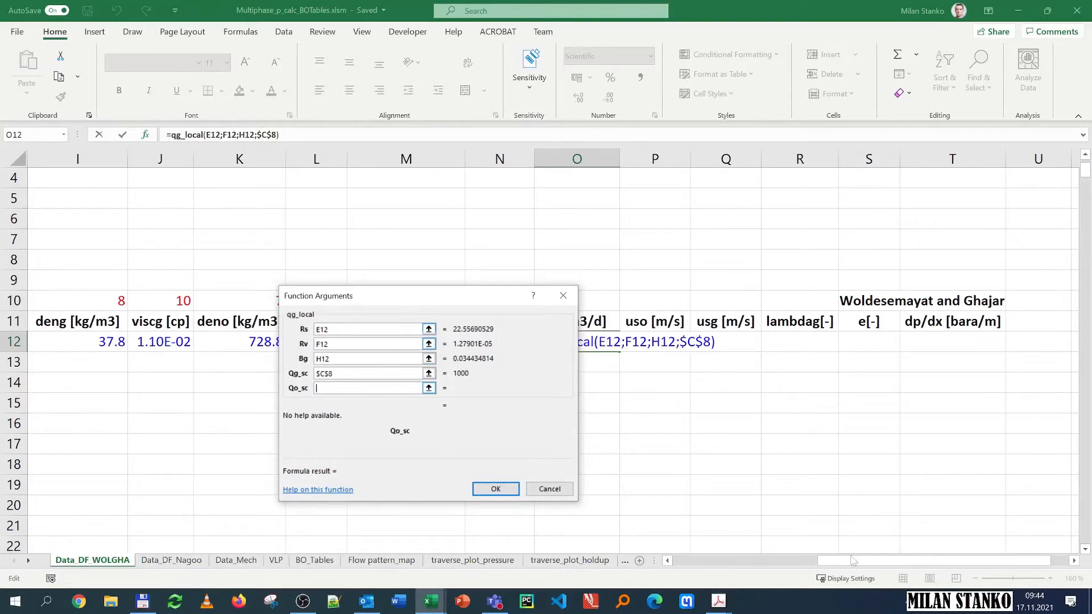
left_click_drag(853, 560, 708, 560)
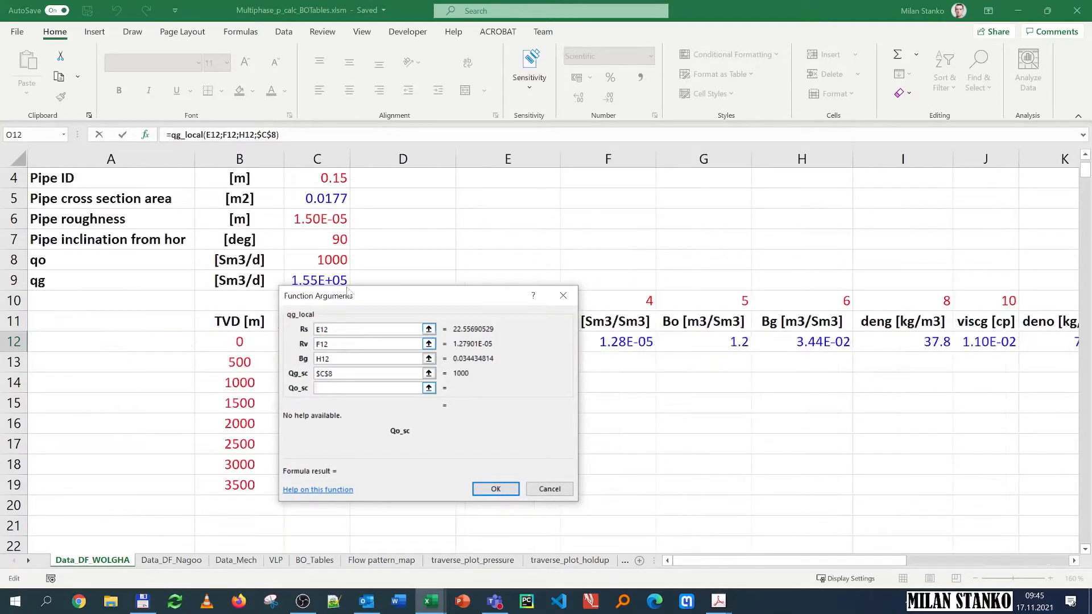
left_click(304, 281)
key("F4")
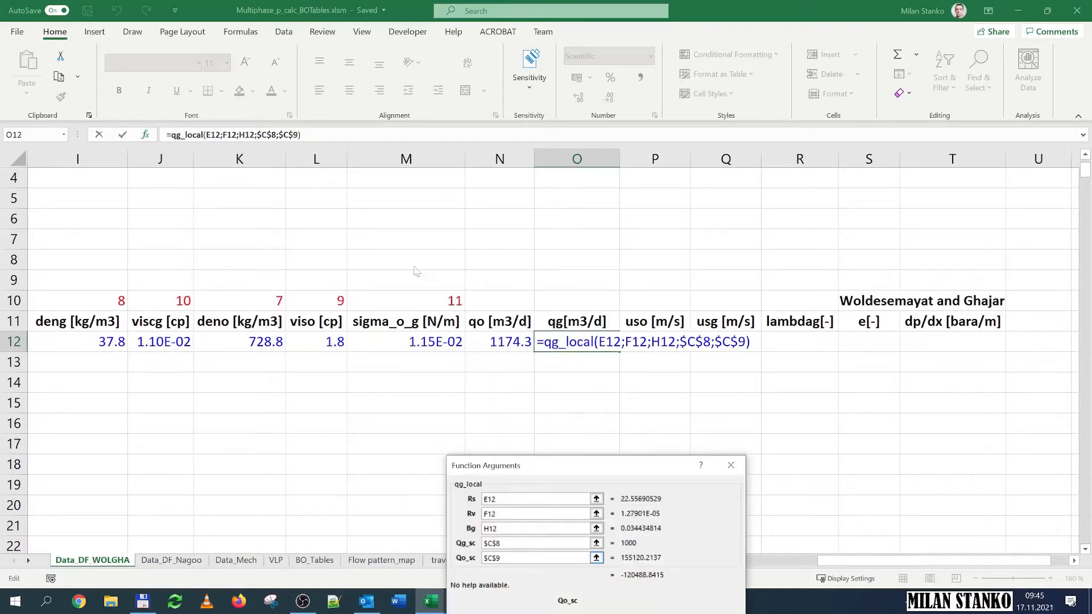
Step: Review the qg_local arguments and confirm the qg formula
left_click_drag(600, 471, 422, 276)
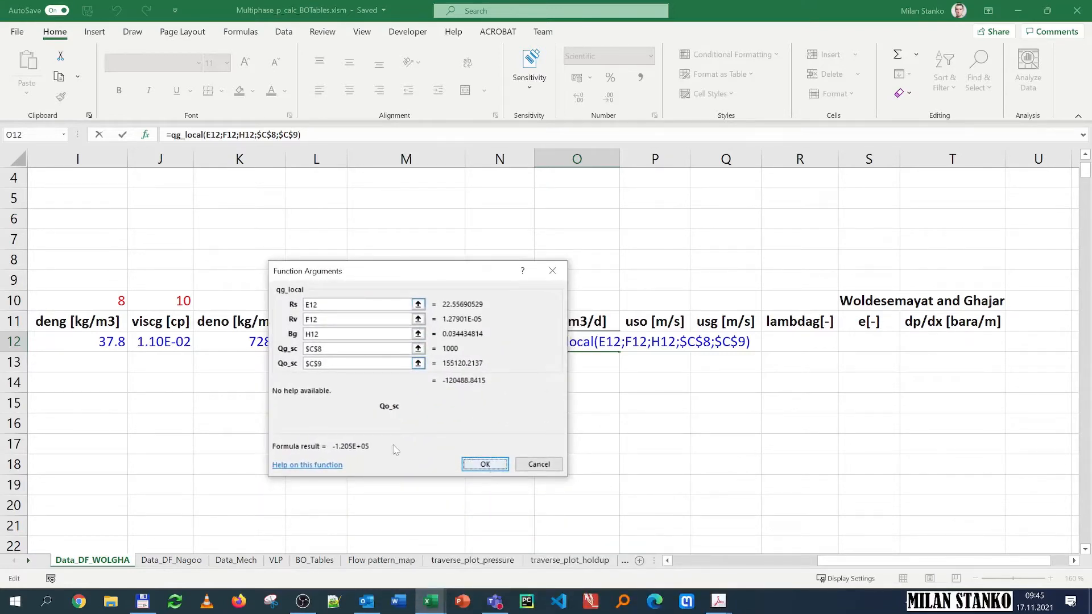
left_click(341, 319)
left_click(331, 337)
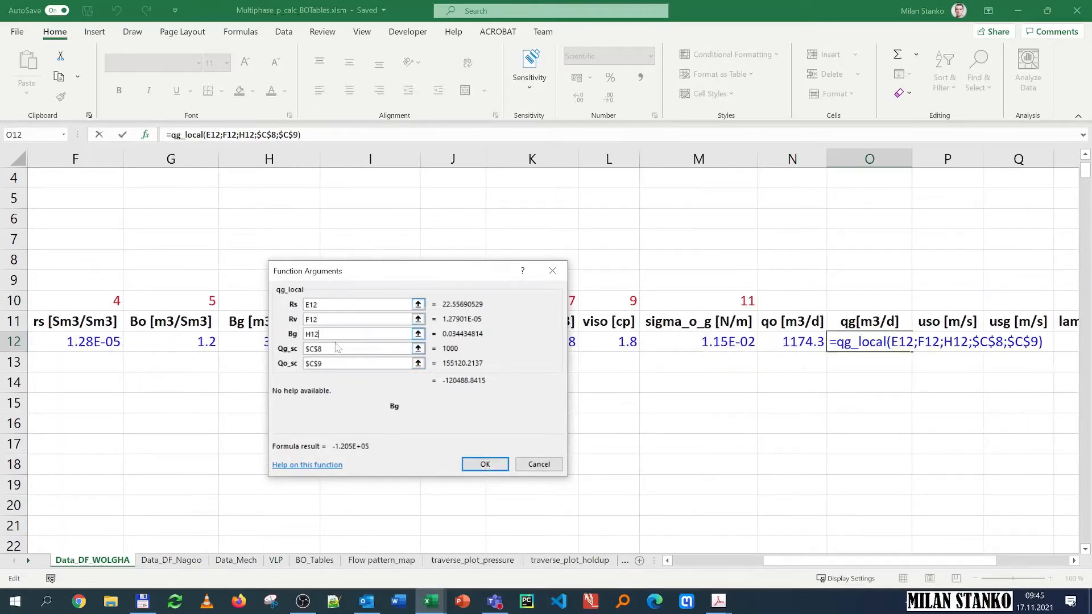
left_click(338, 348)
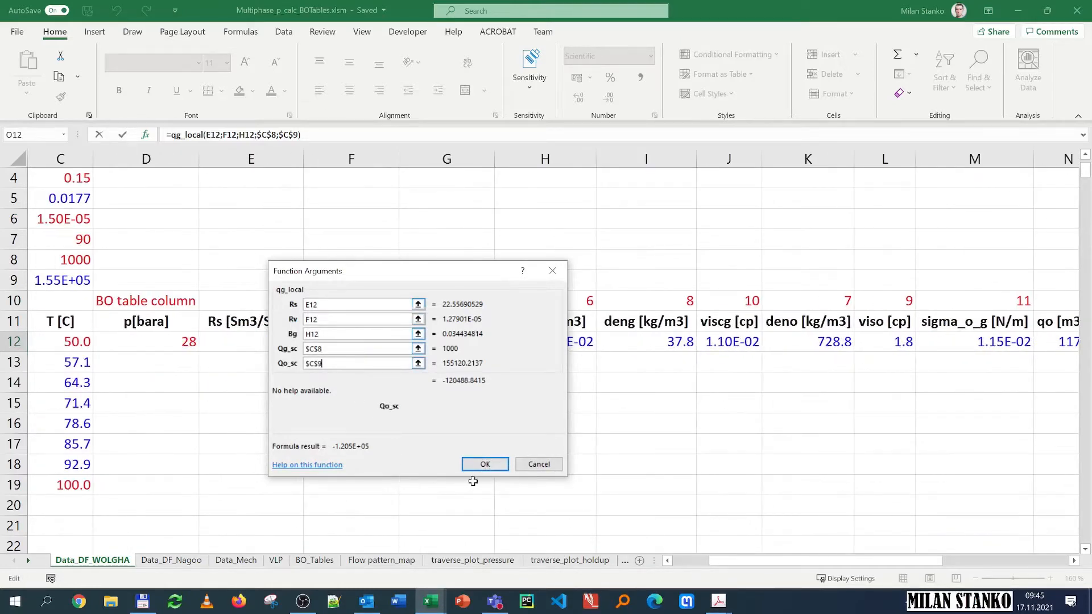
left_click(484, 464)
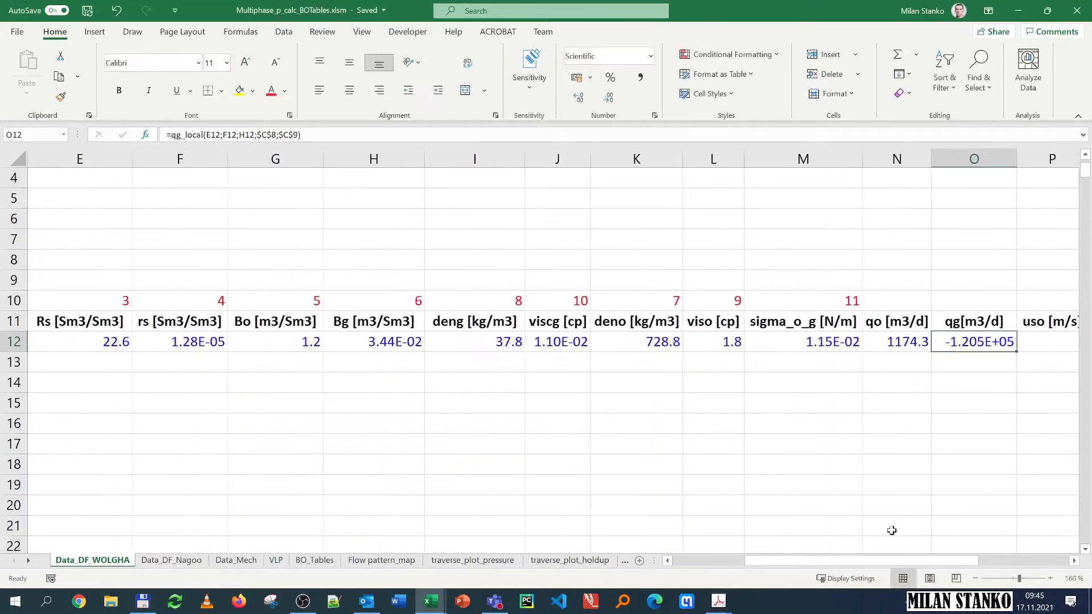
Step: Compare the qo_local formula in the qo cell with the qg_local arguments in the qg cell
key("F2")
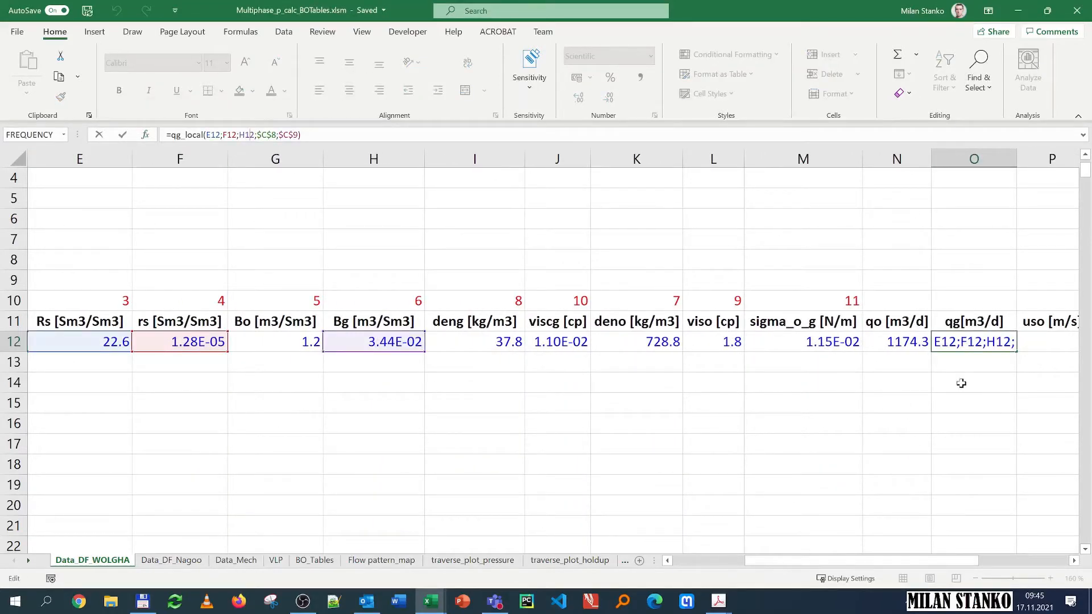
key("Escape")
left_click(891, 342)
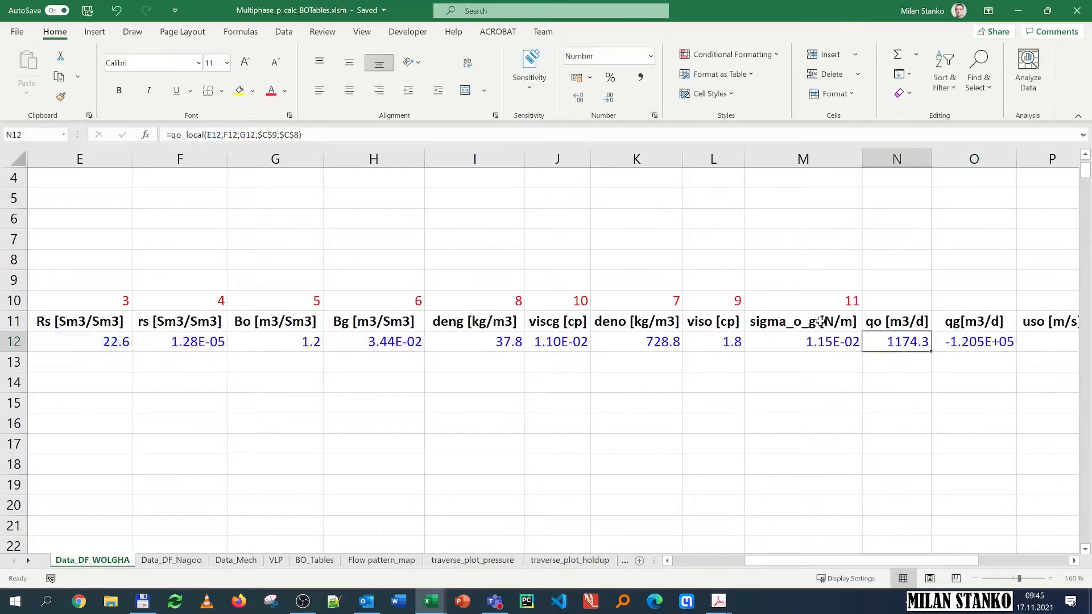
left_click(953, 345)
left_click(217, 135)
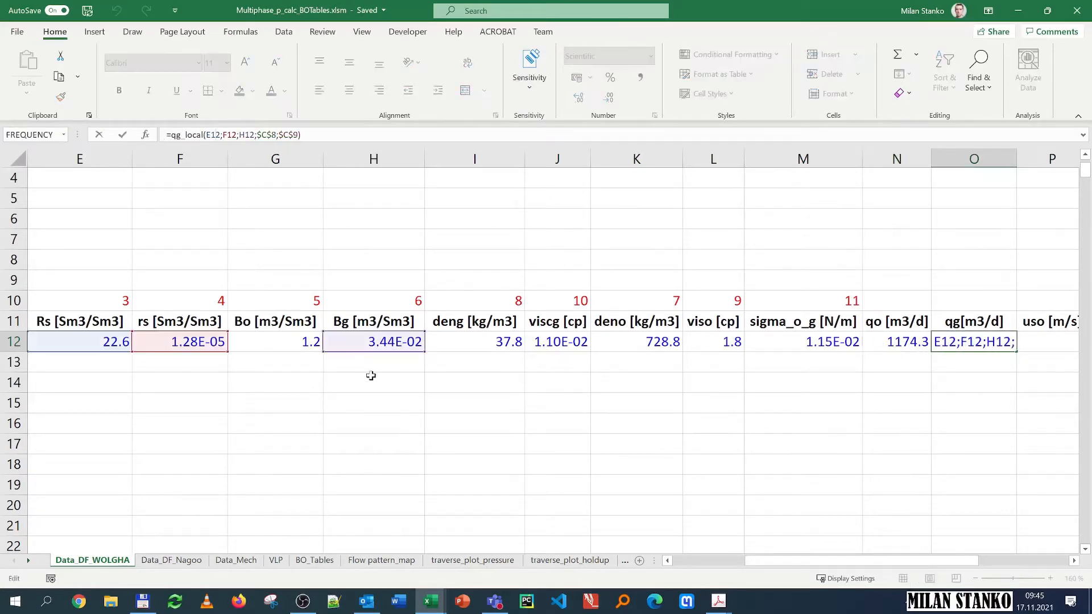
left_click(145, 134)
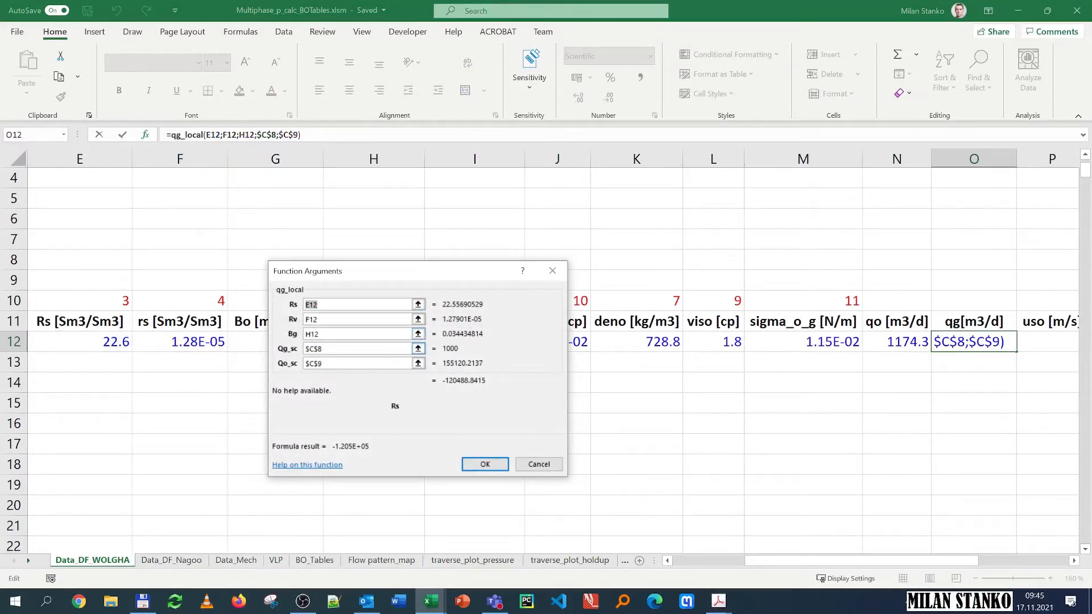
left_click(328, 349)
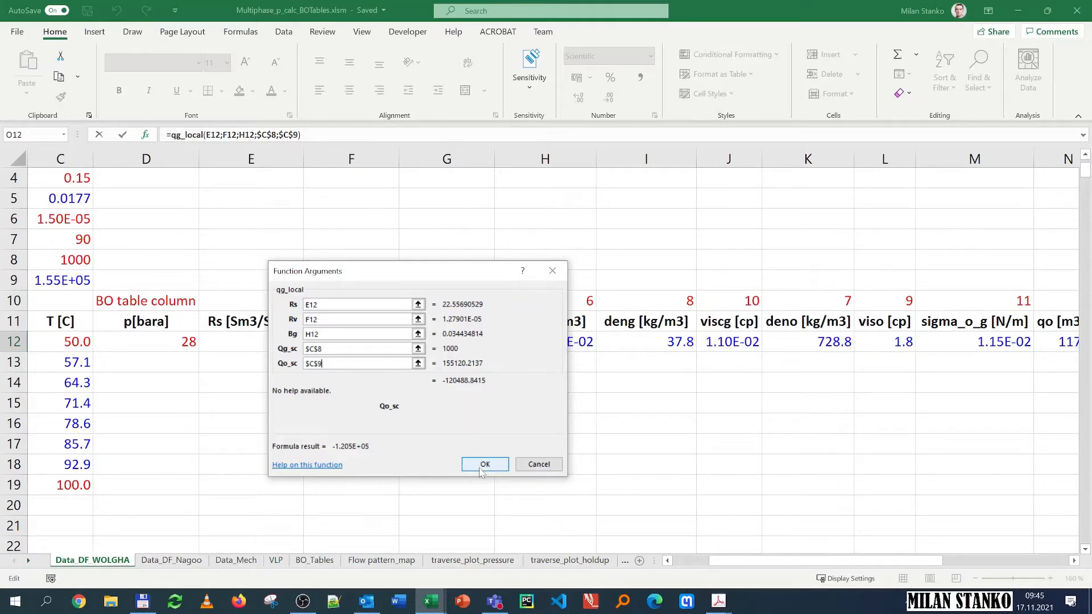
left_click(484, 465)
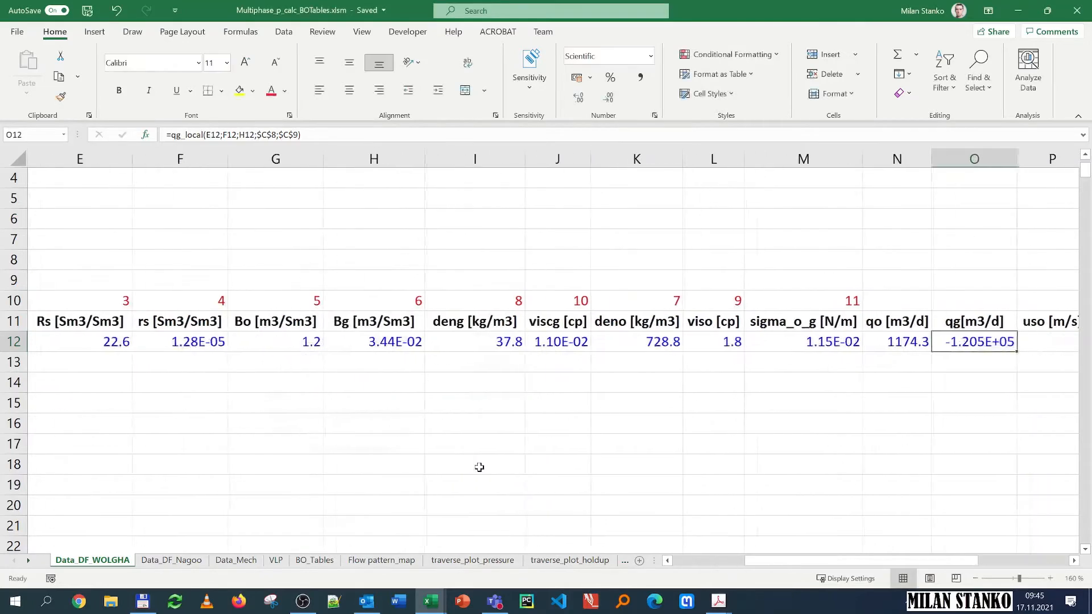
Step: Reopen the qg_local arguments and swap them so Qg_sc is $C$9 and Qo_sc is $C$8
left_click(226, 134)
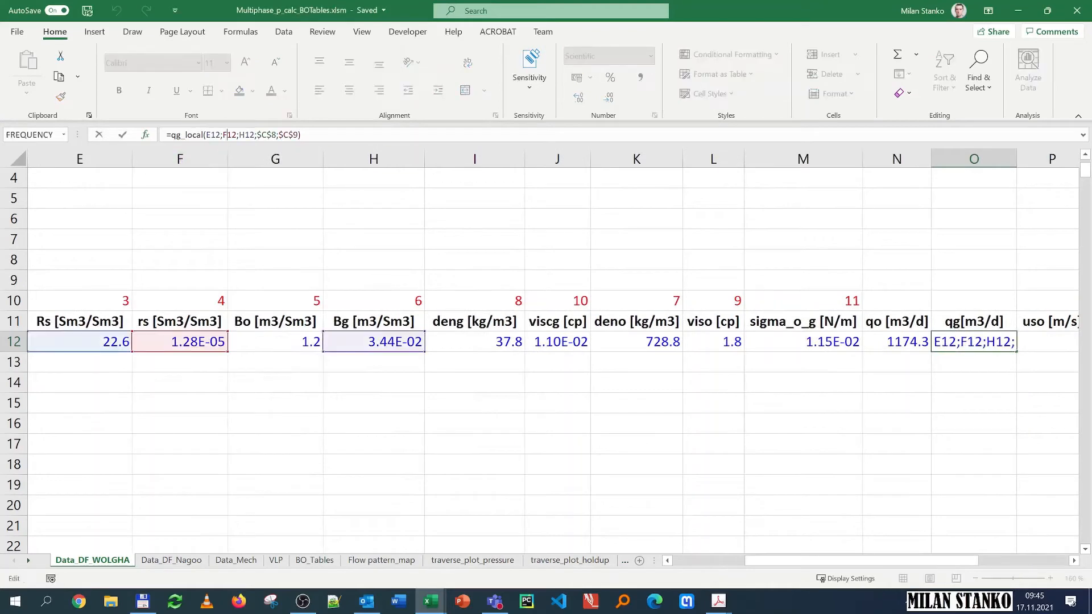
left_click(146, 137)
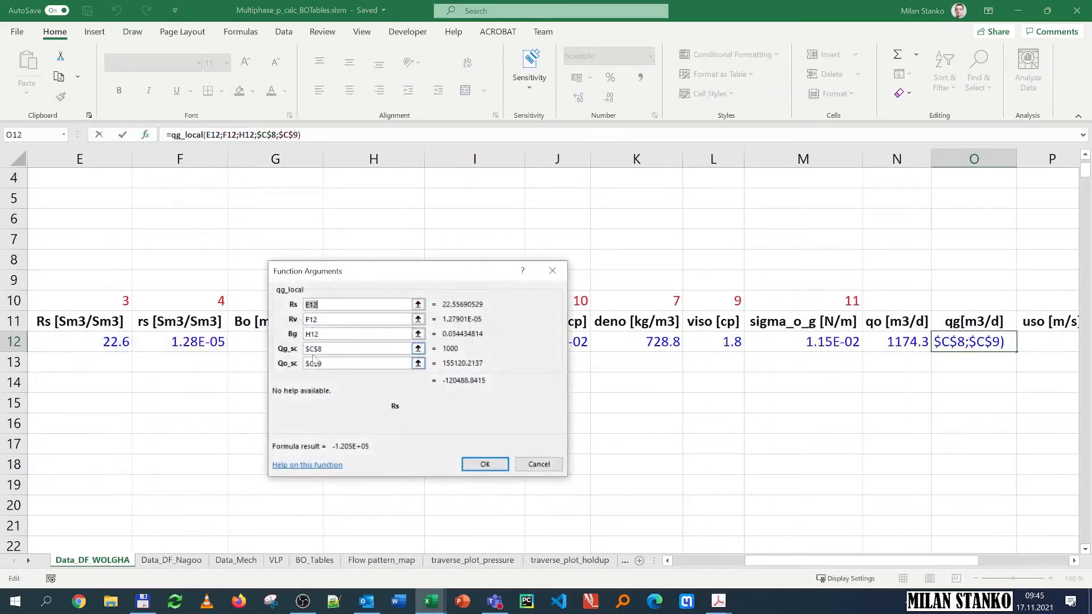
left_click(332, 350)
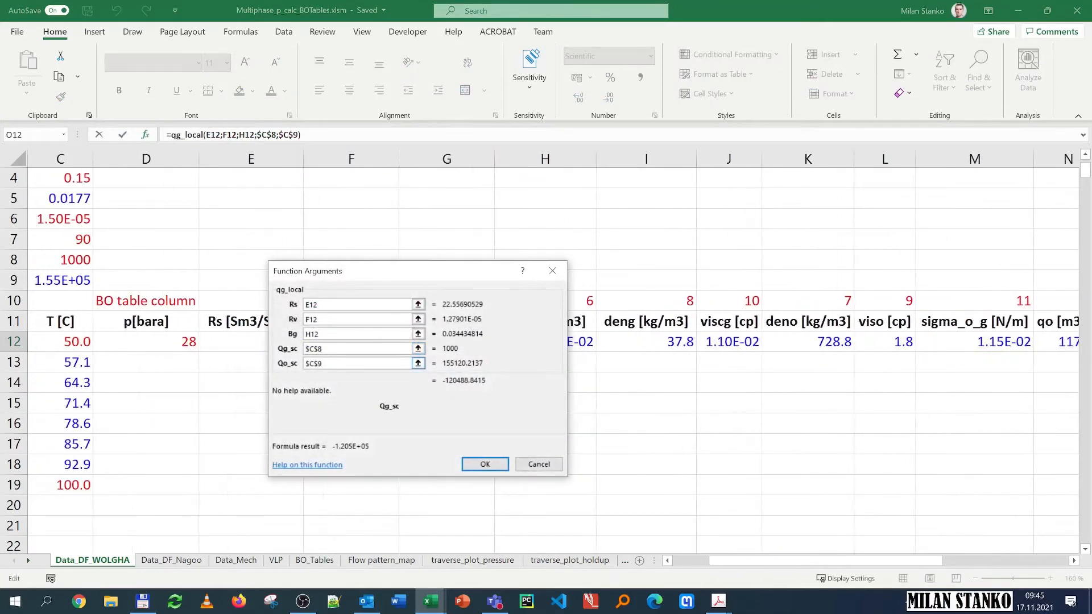
key("BackSpace")
type("9")
left_click(332, 364)
key("BackSpace")
type("8")
left_click(484, 465)
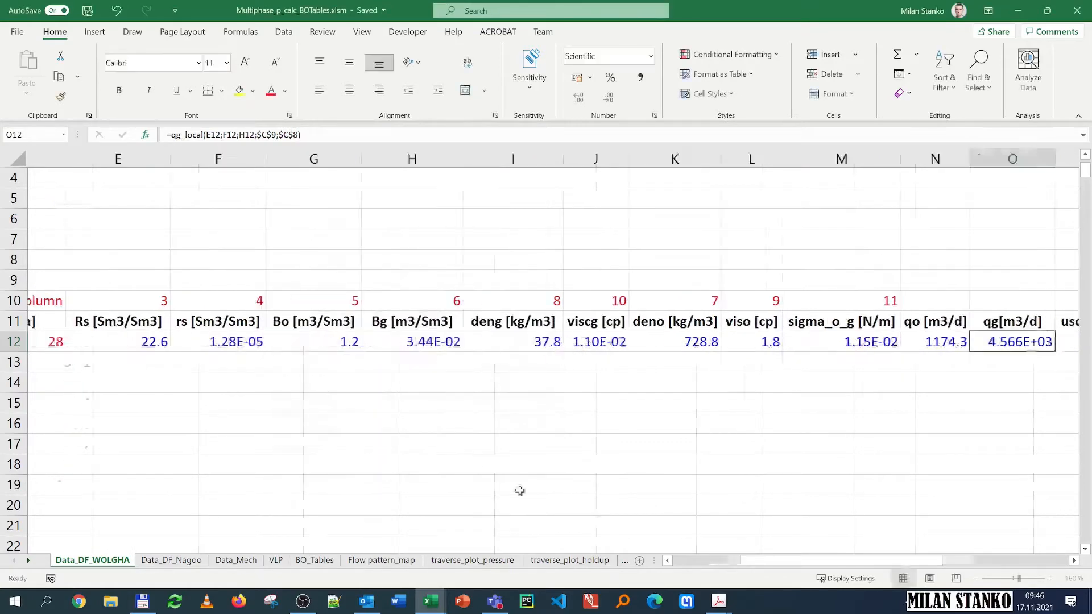
Step: Enter the uso formula dividing qo by the absolute pipe area $C$5 times 3600*24
left_click_drag(953, 555, 1044, 557)
left_click(563, 342)
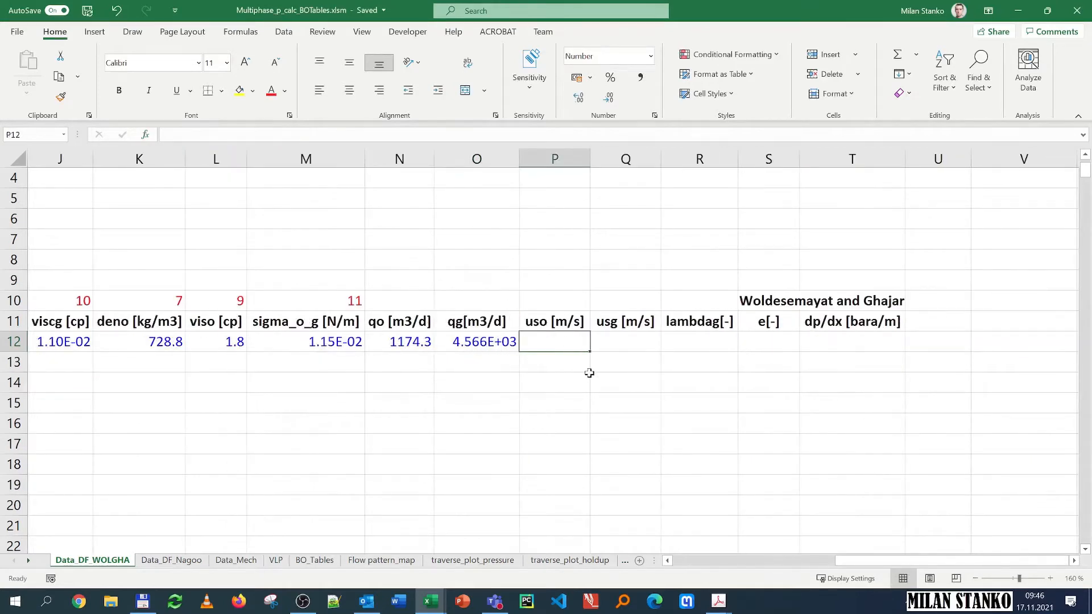
type("=")
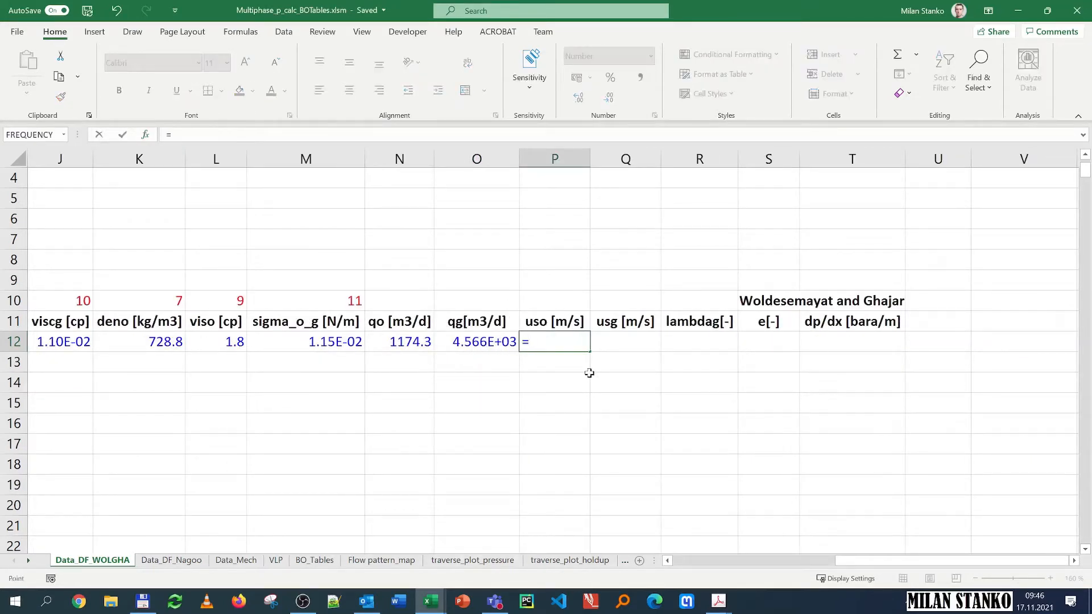
key("Left")
key("Left")
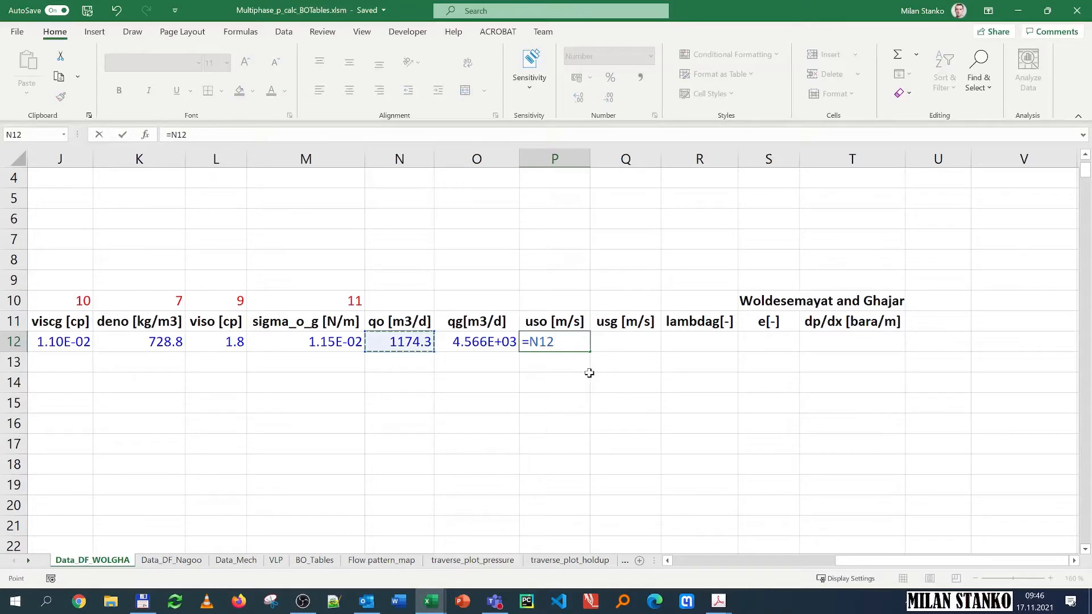
type("/")
left_click_drag(877, 560, 684, 557)
scroll(341, 259, "up", 1)
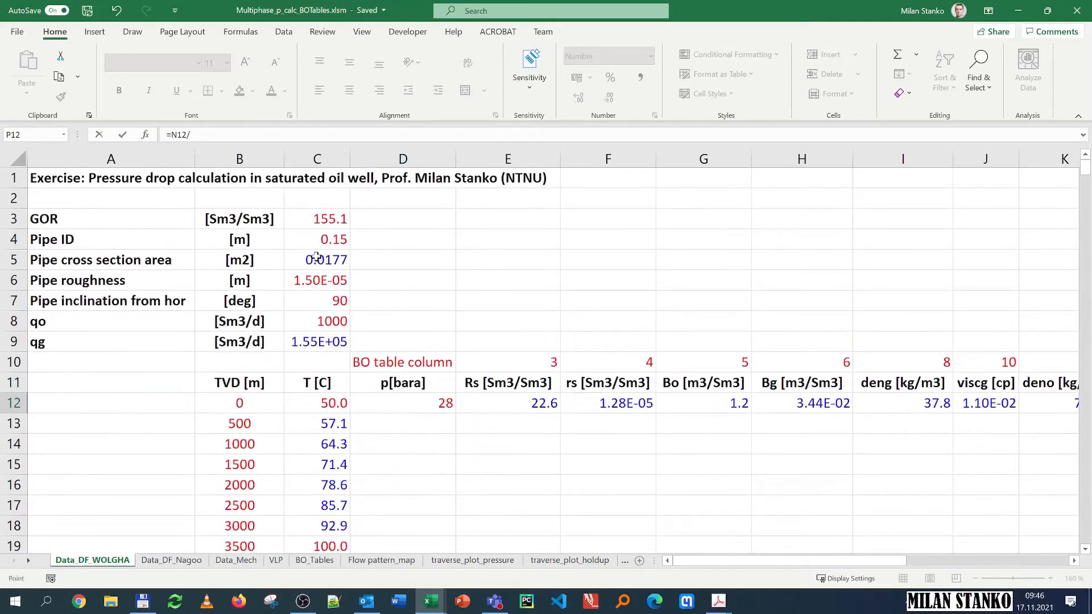
left_click(316, 257)
key("F4")
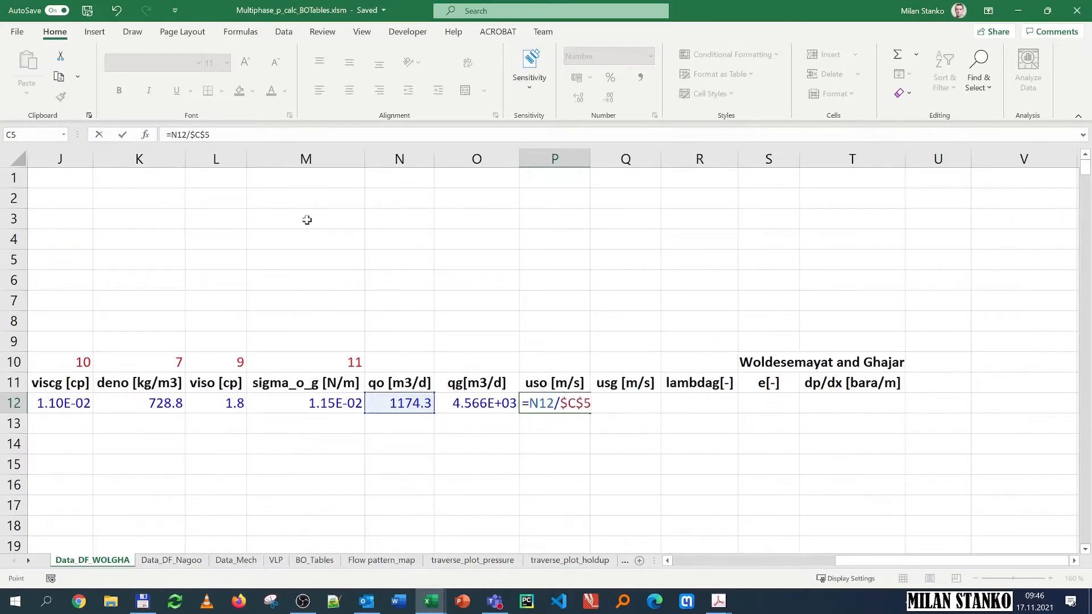
key("F2")
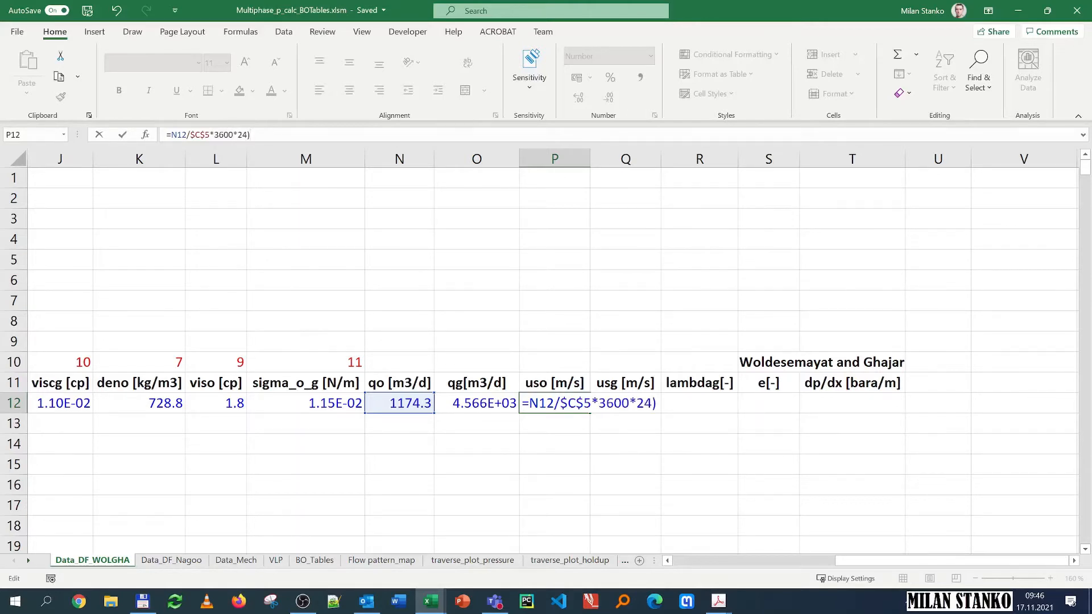
type("(")
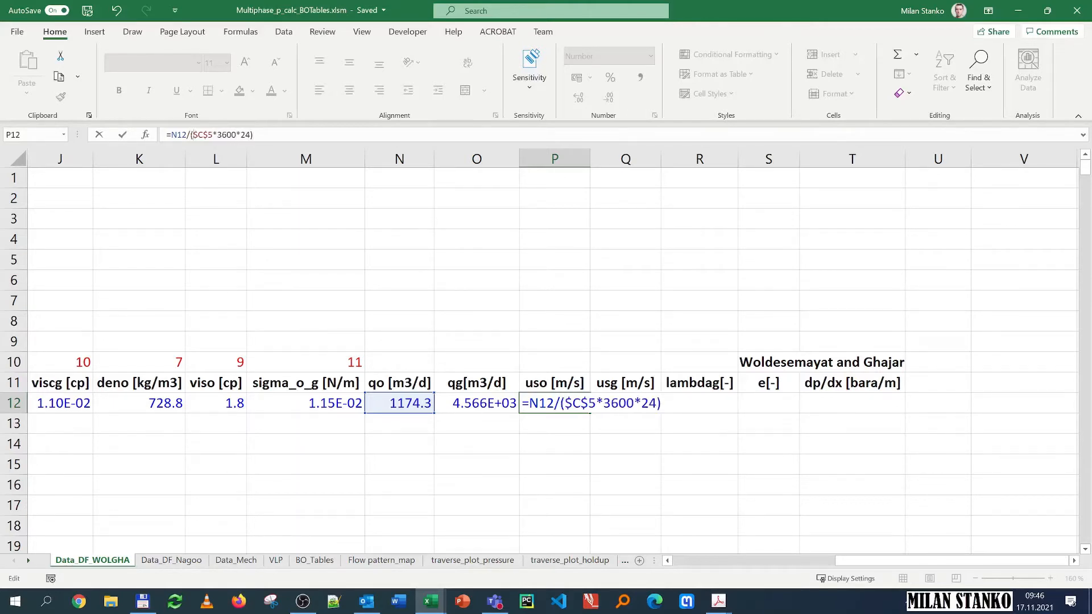
key("Return")
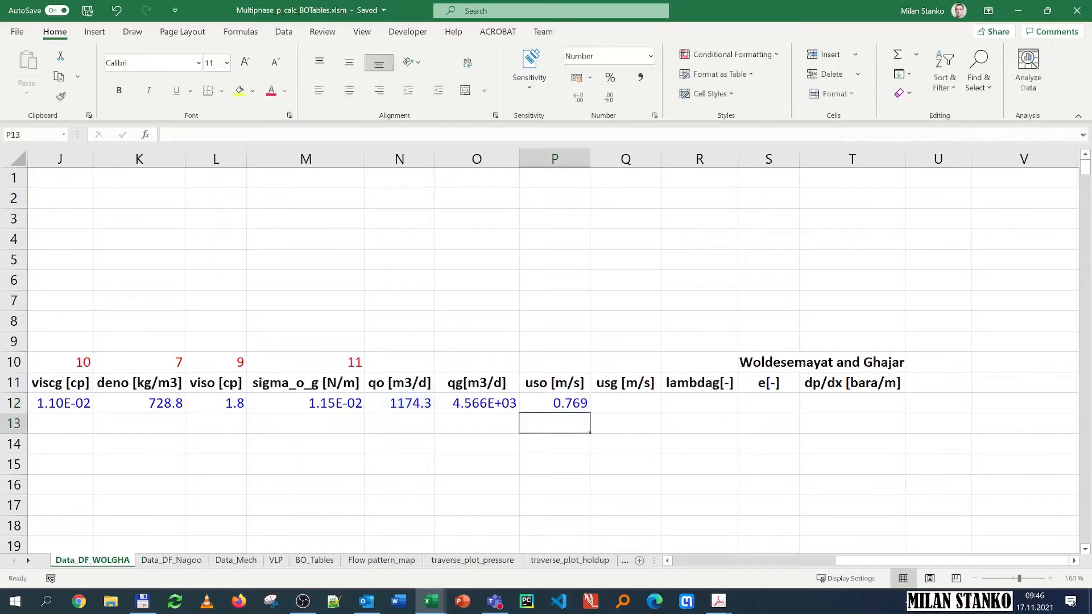
Step: Copy the uso formula into the usg cell so it divides qg by the pipe area
left_click(563, 404)
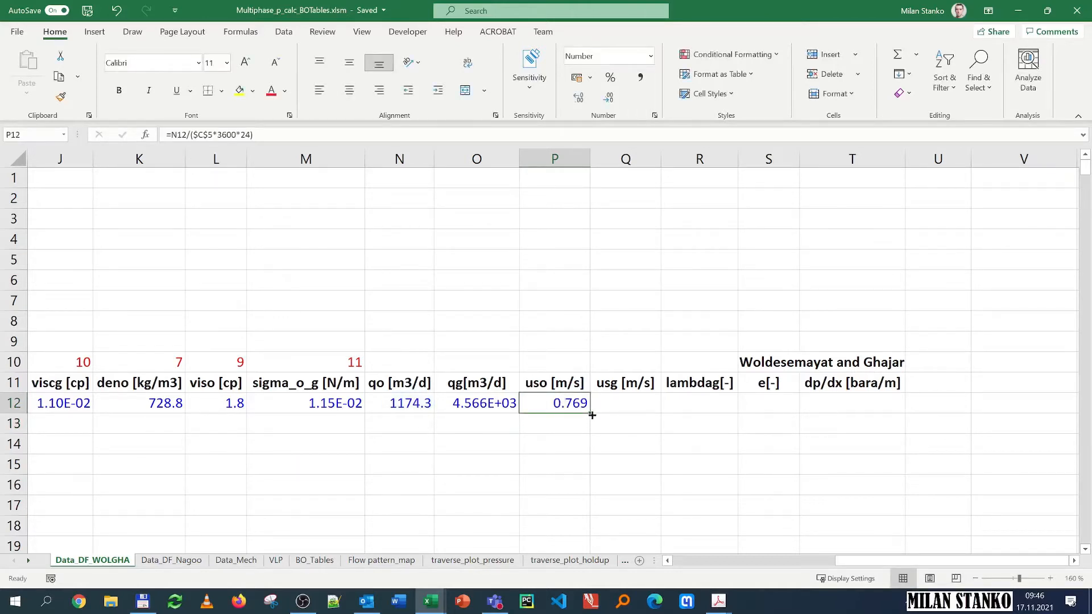
left_click_drag(592, 415, 631, 405)
left_click(632, 404)
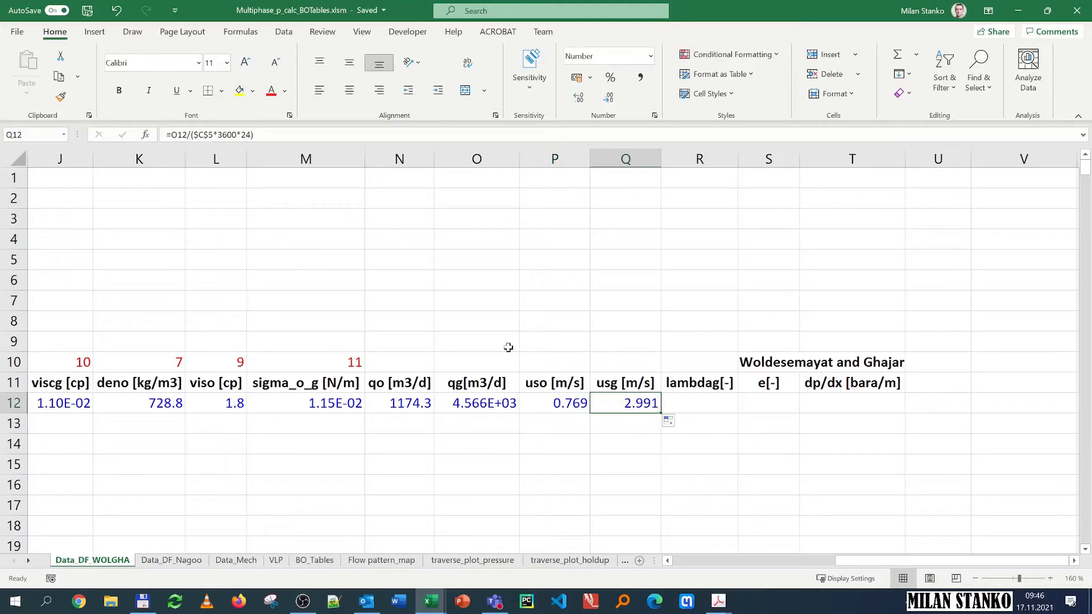
left_click(220, 134)
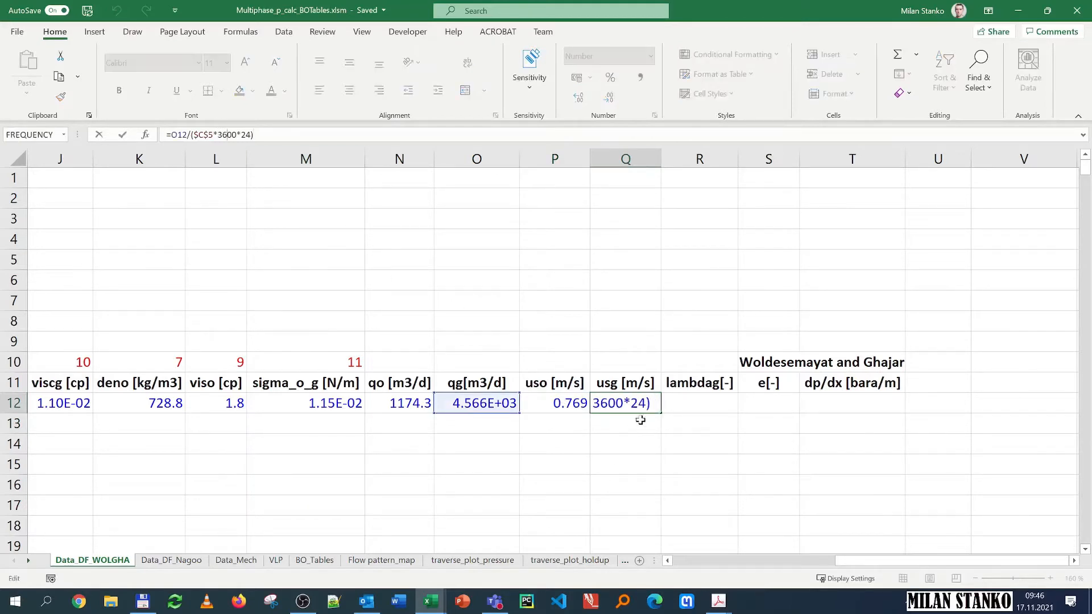
key("Escape")
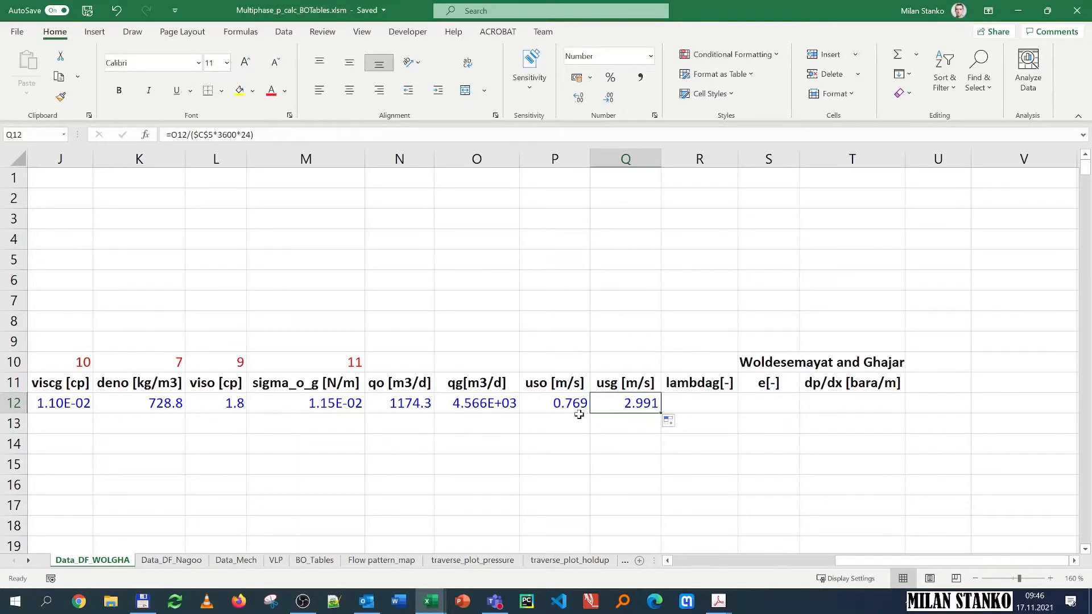
Step: Look up the no-slip gas fraction formula in the lecture notes PDF
scroll(578, 412, "down", 1)
left_click(697, 343)
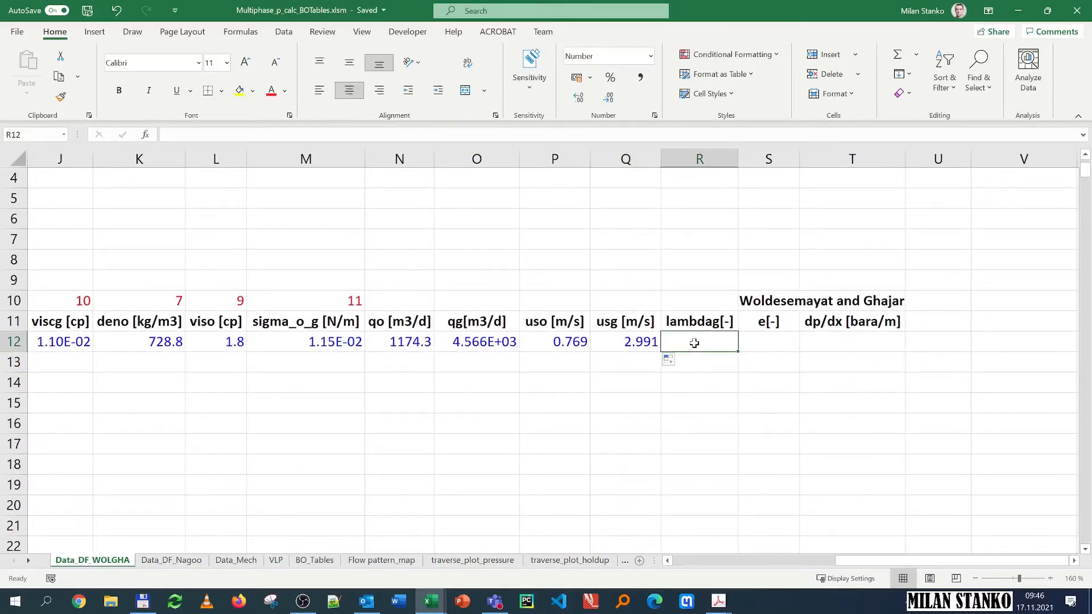
mouse_move(718, 604)
mouse_move(810, 545)
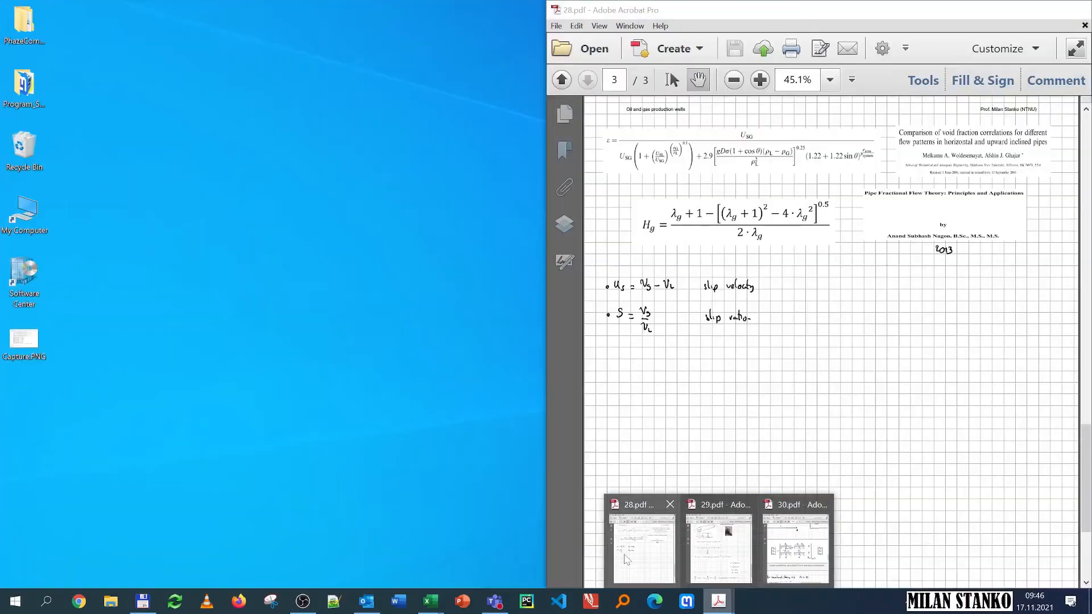
left_click(643, 546)
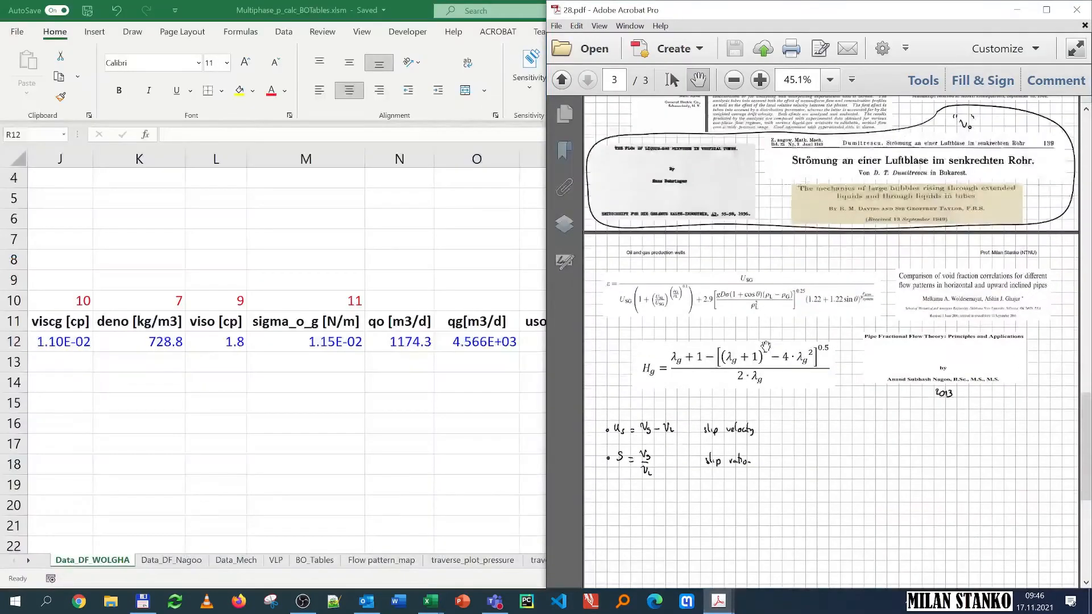
scroll(732, 337, "up", 15)
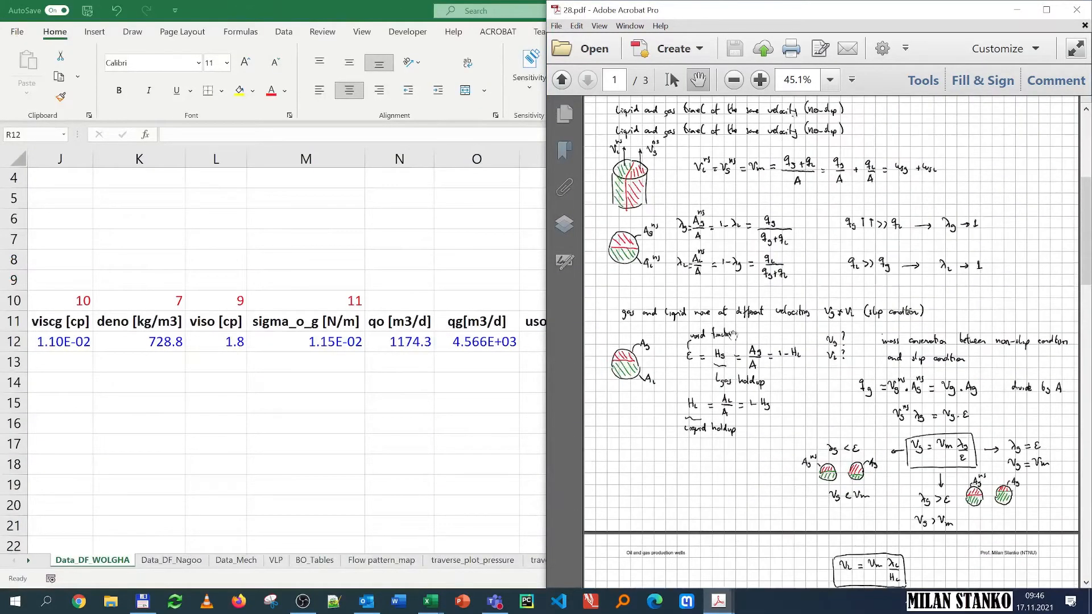
scroll(732, 335, "up", 2)
scroll(767, 305, "down", 2)
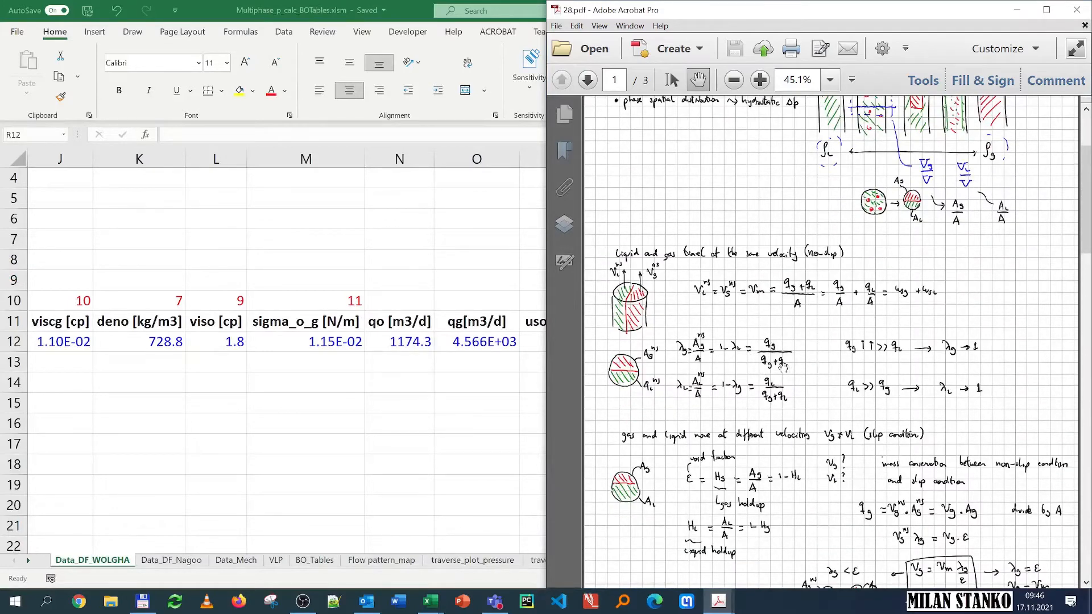
key("alt+Tab")
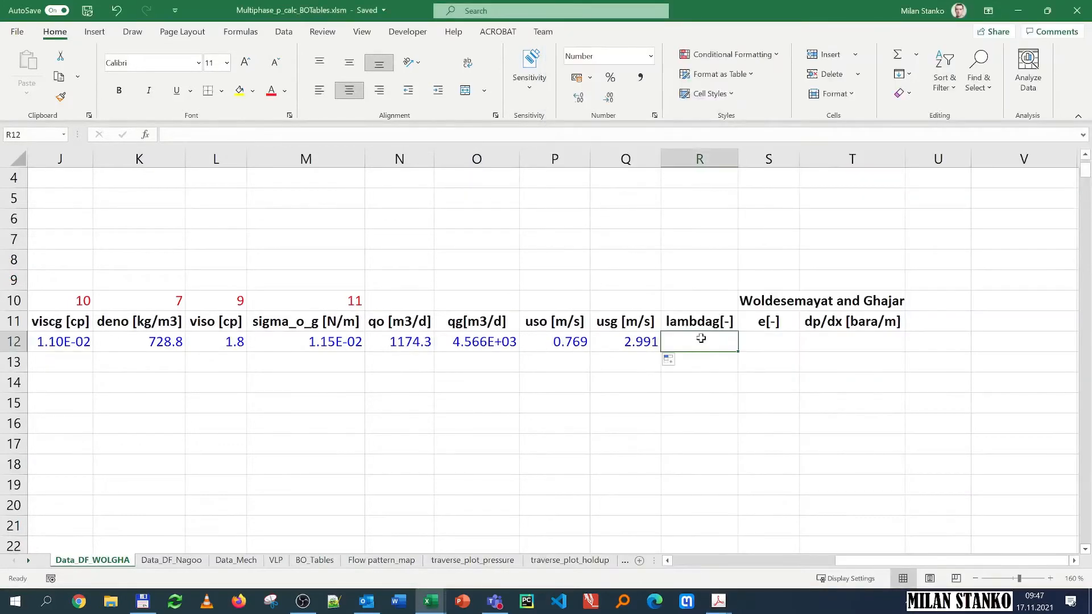
Step: Enter the lambdag formula as qg divided by the sum of qo and qg: =O12/(N12+O12)
type("=")
key("Left")
key("Left")
key("Left")
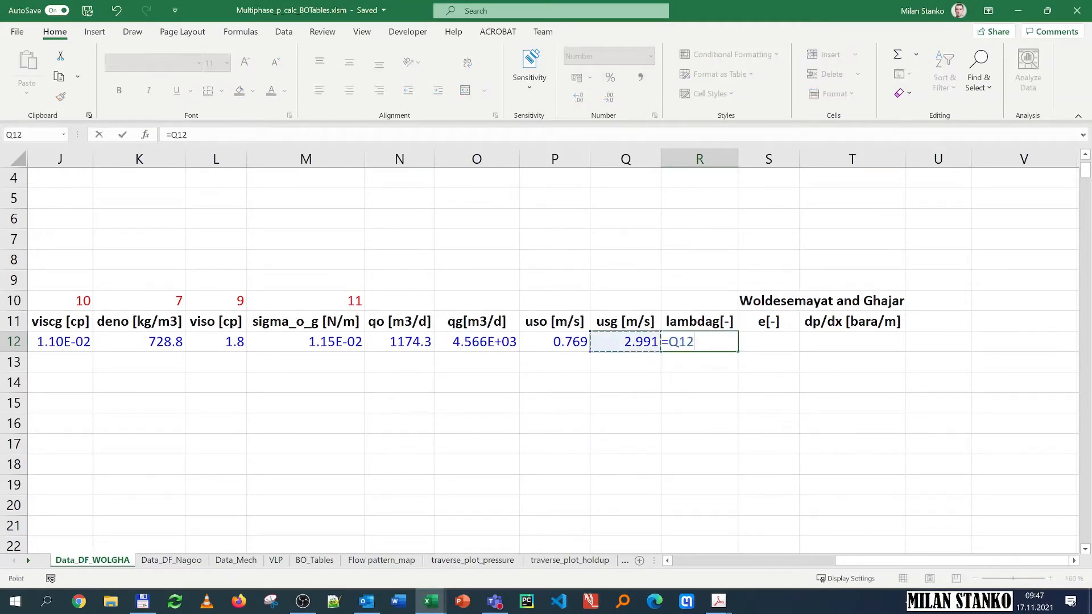
type("/(")
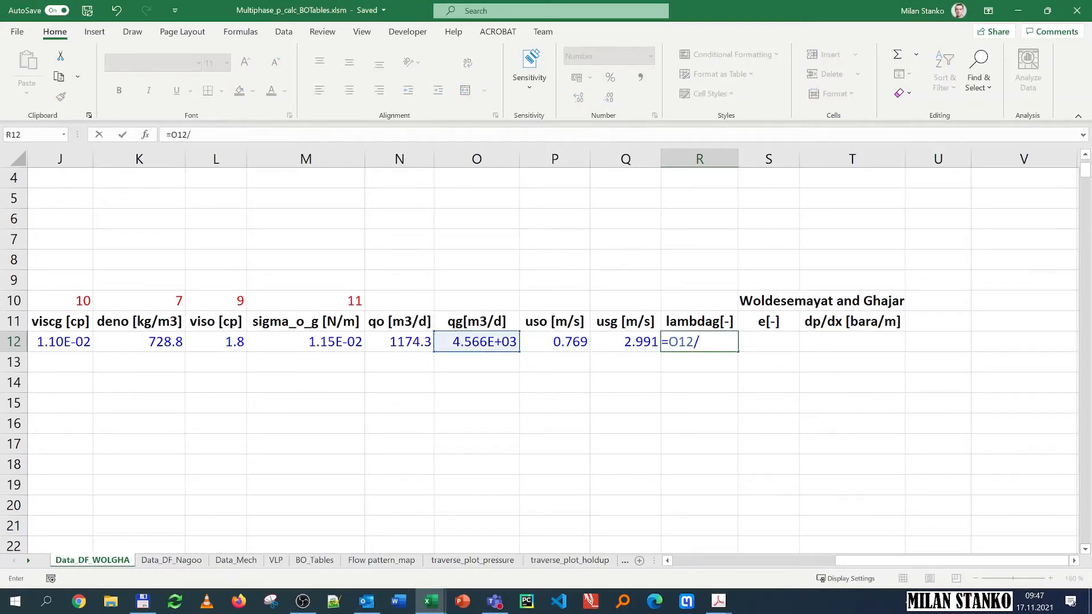
left_click(409, 343)
type("+")
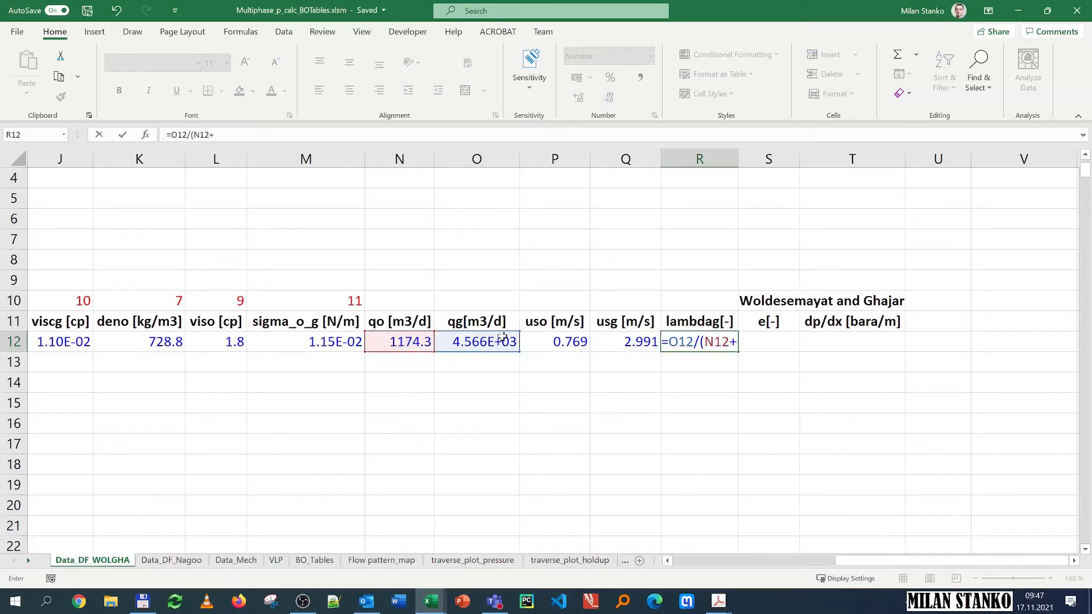
left_click(476, 344)
key("Return")
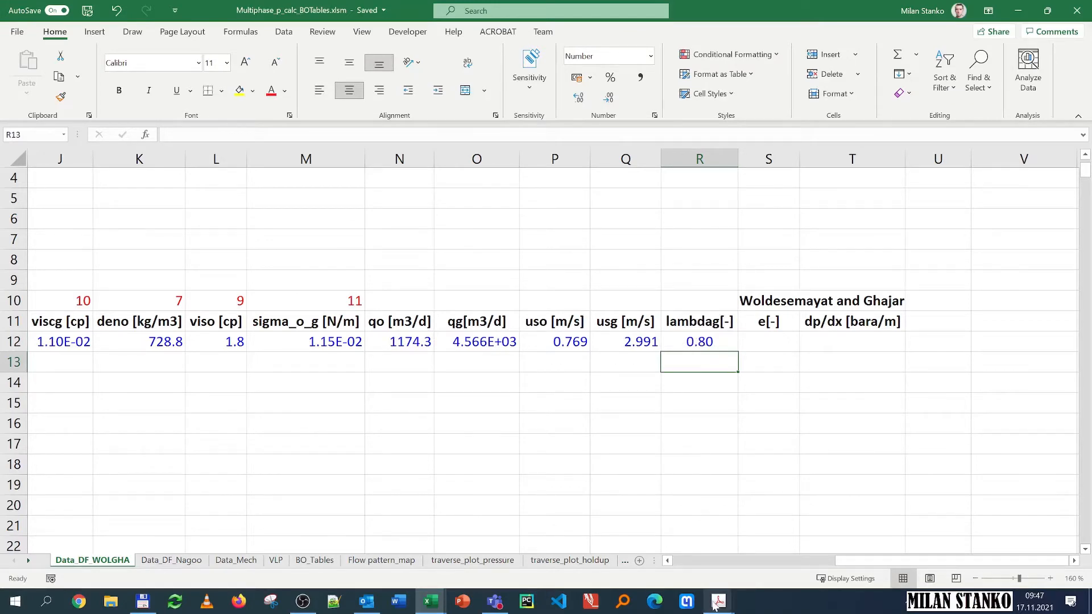
Step: Browse the lecture notes PDFs for the local-conditions and holdup equations
mouse_move(714, 606)
left_click(791, 557)
scroll(804, 347, "down", 3)
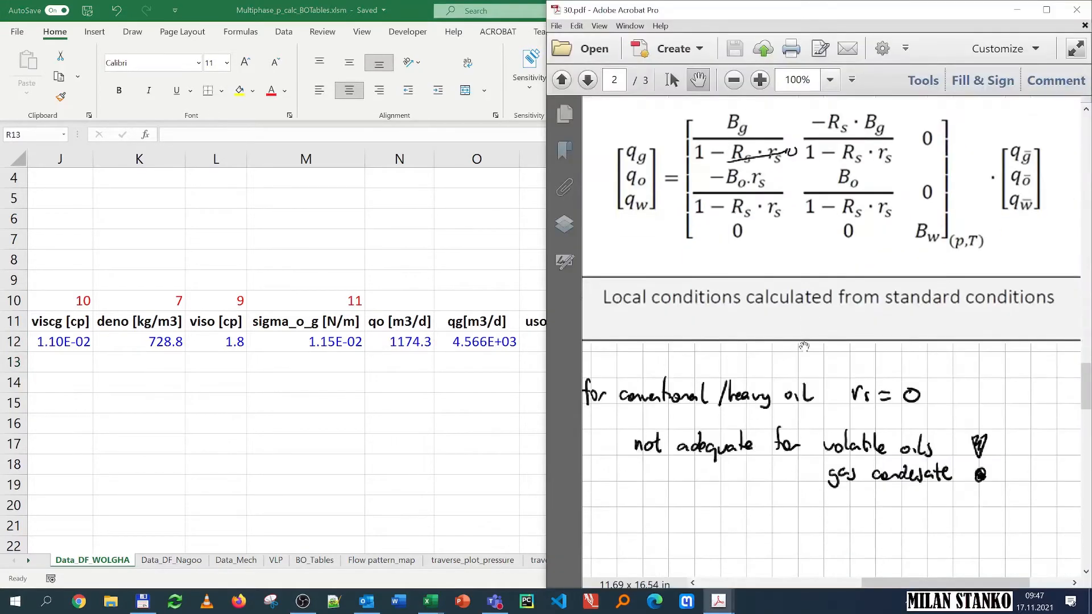
scroll(804, 346, "down", 3)
scroll(787, 370, "up", 2)
mouse_move(709, 608)
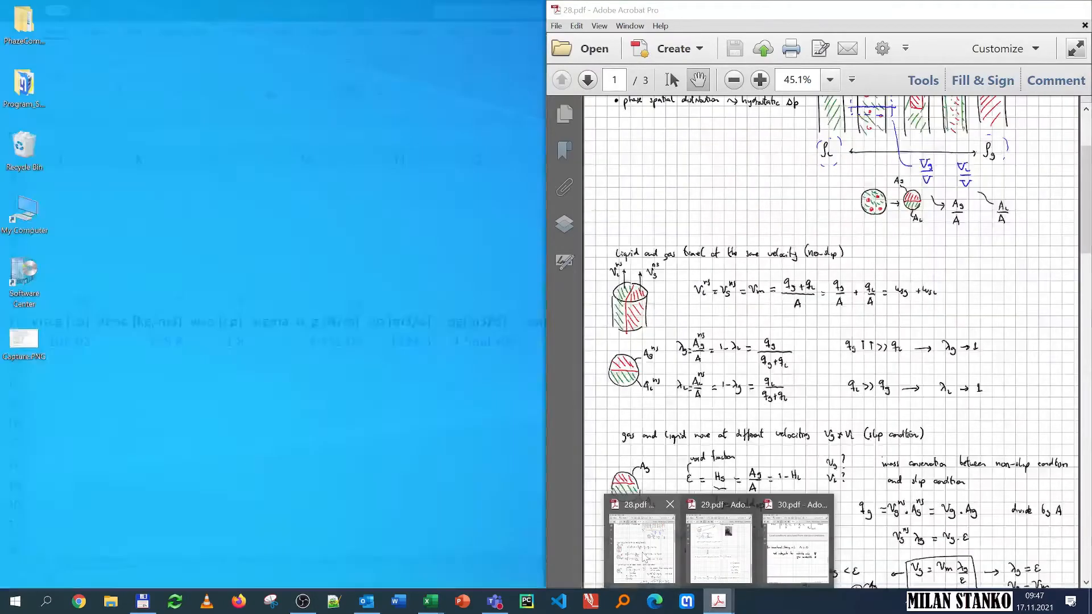
mouse_move(716, 548)
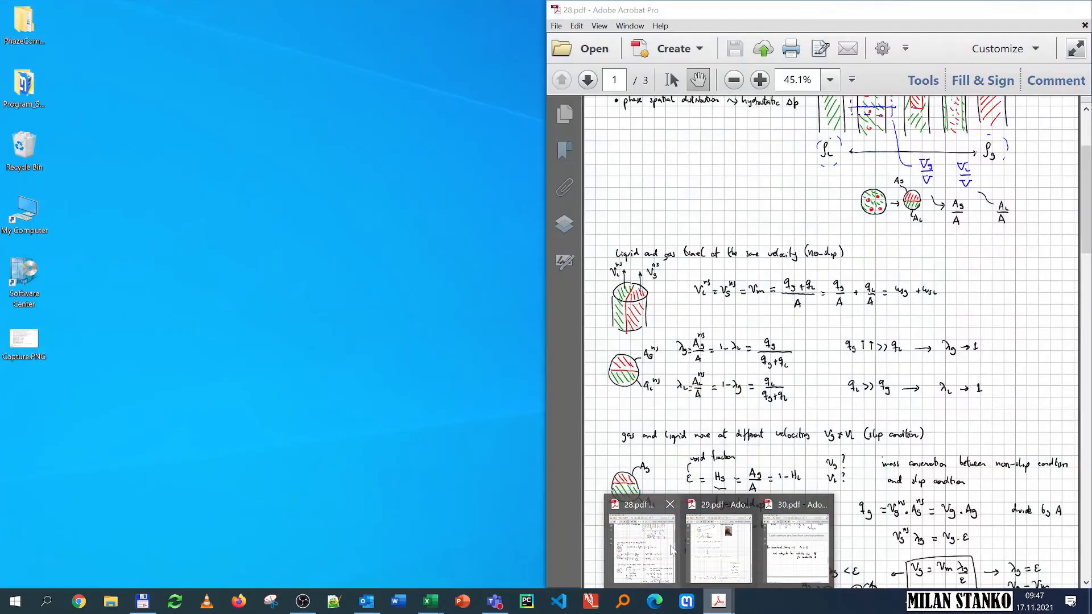
Step: Examine the void fraction correlations in the lecture notes PDF
left_click(641, 546)
scroll(778, 437, "down", 5)
scroll(778, 436, "down", 10)
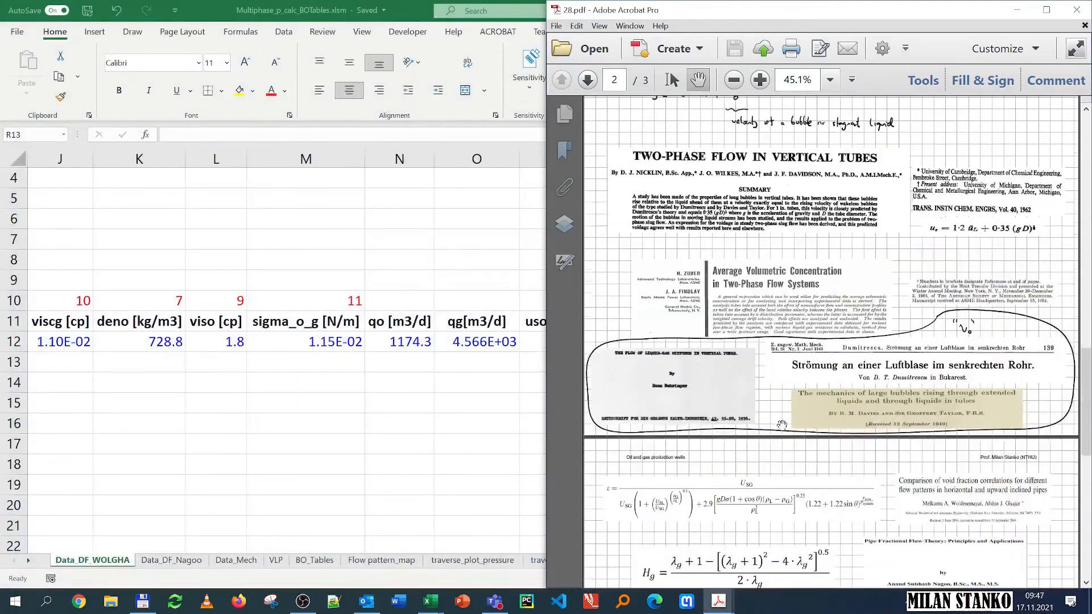
scroll(743, 310, "up", 1)
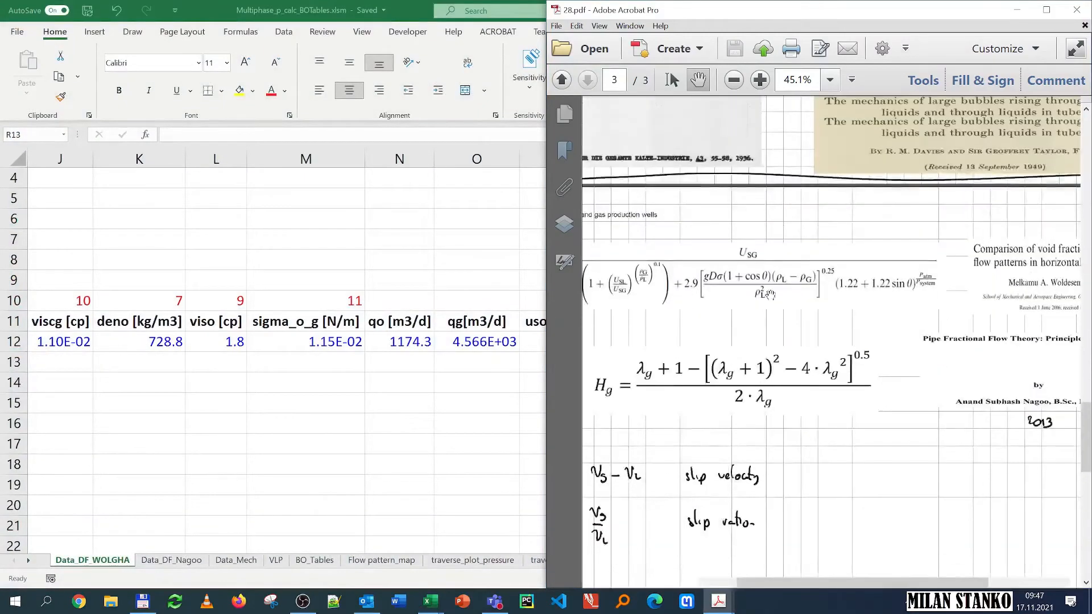
scroll(827, 376, "up", 2)
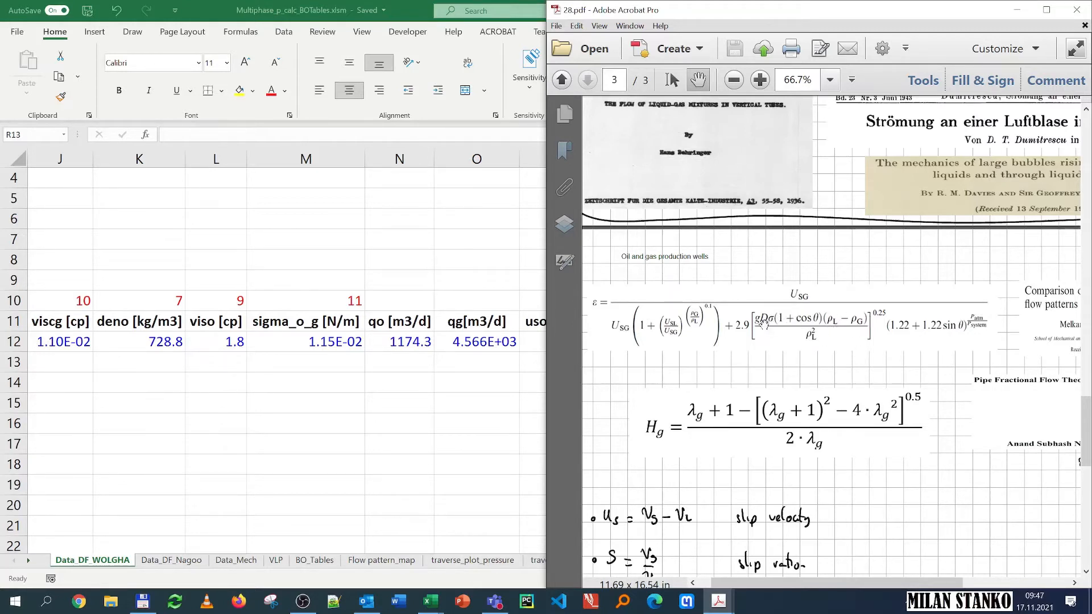
left_click_drag(957, 373, 755, 369)
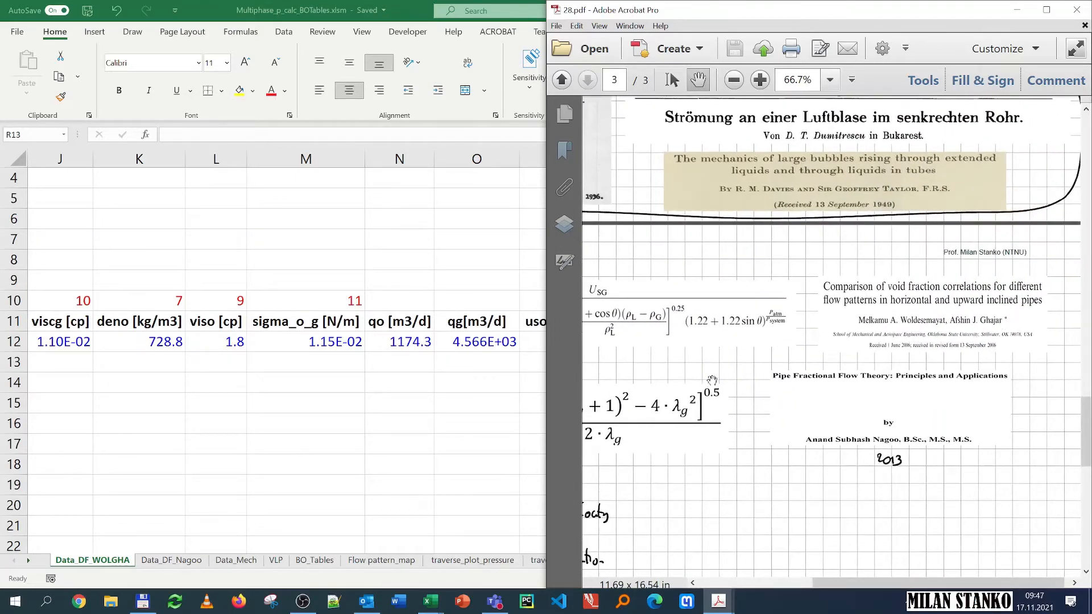
left_click_drag(712, 380, 748, 378)
left_click(442, 432)
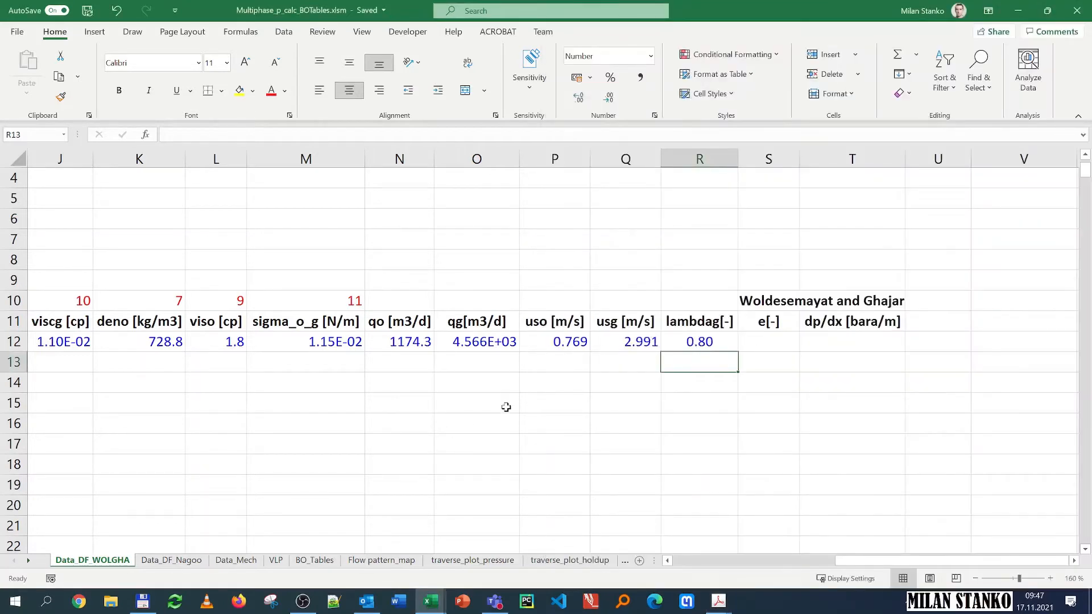
Step: Compare the e_wolgha function in the VBA Multiphase module with the Woldesemayat and Ghajar equation in the PDF
key("alt+F11")
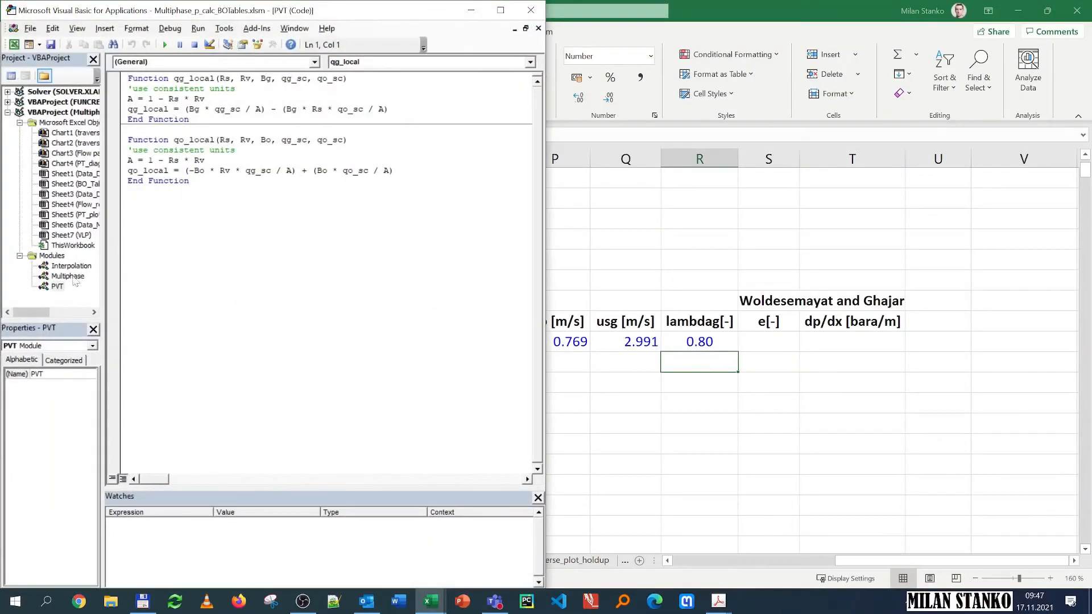
double_click(73, 279)
scroll(332, 273, "down", 8)
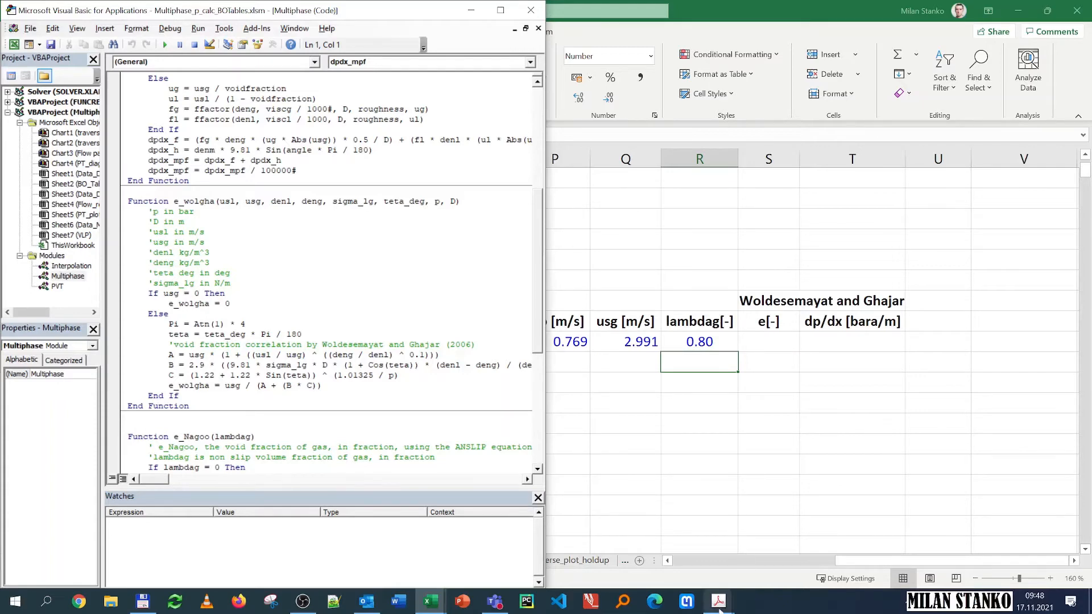
mouse_move(718, 601)
mouse_move(804, 553)
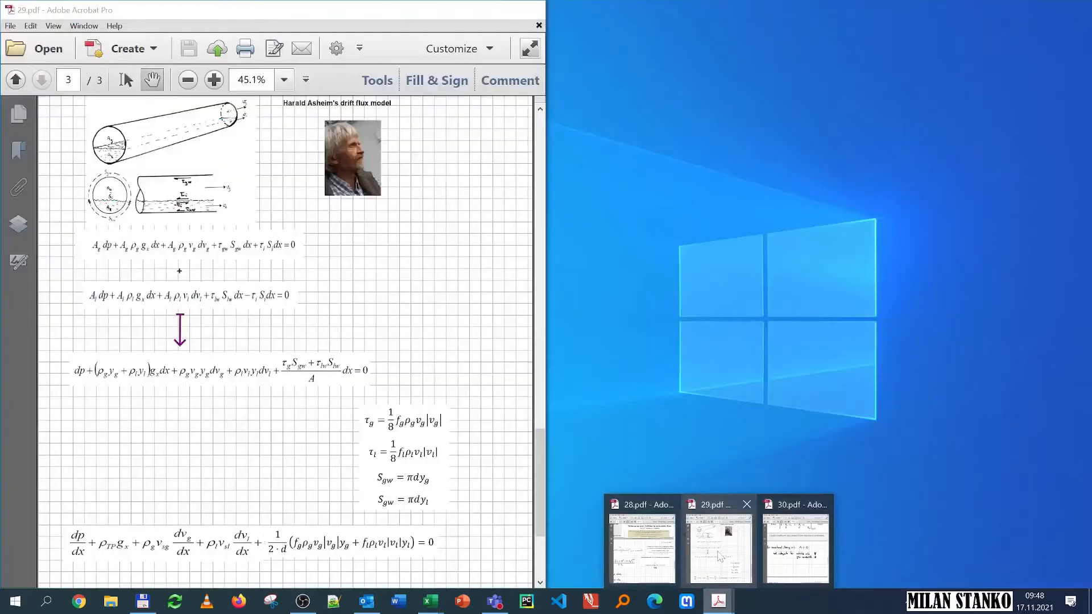
left_click(641, 549)
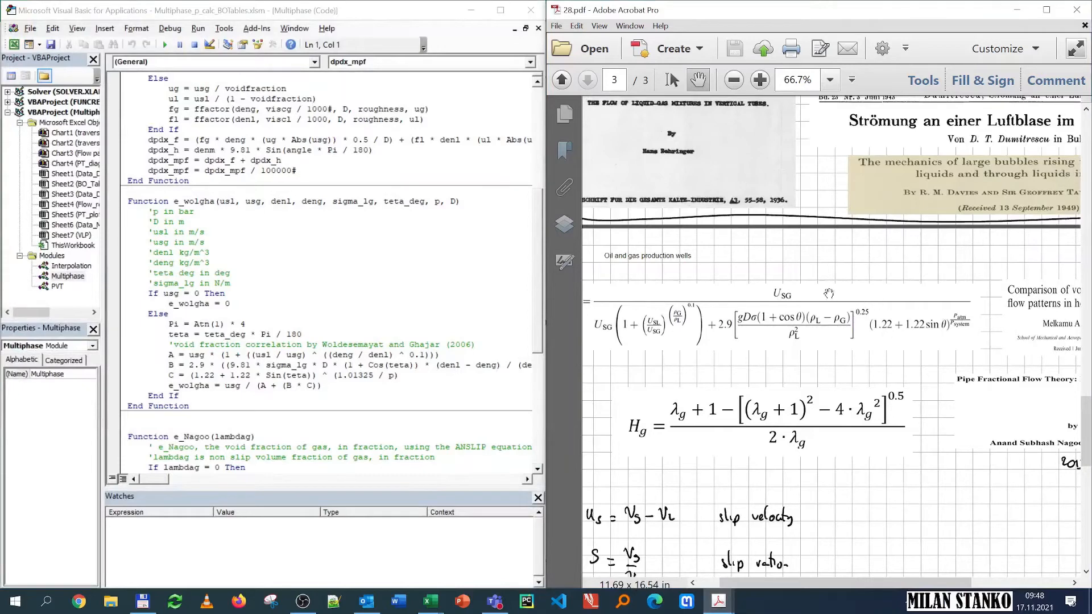
left_click_drag(654, 330, 681, 349)
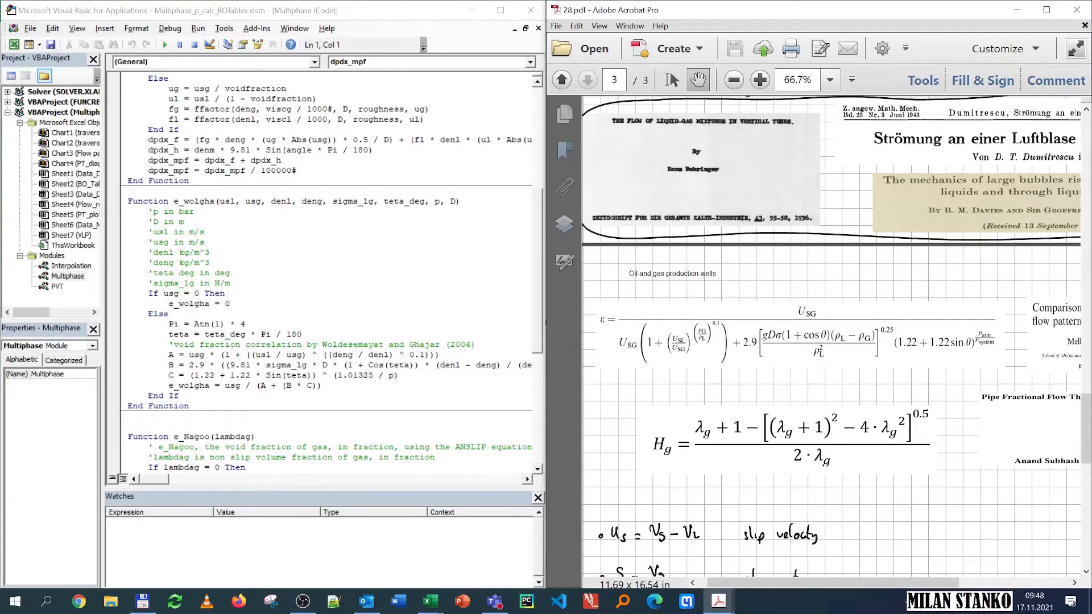
left_click(1015, 14)
Step: Start the e_wolgha function in the e cell S12, setting Usl to P12 and Usg to Q12
left_click(768, 383)
left_click(769, 340)
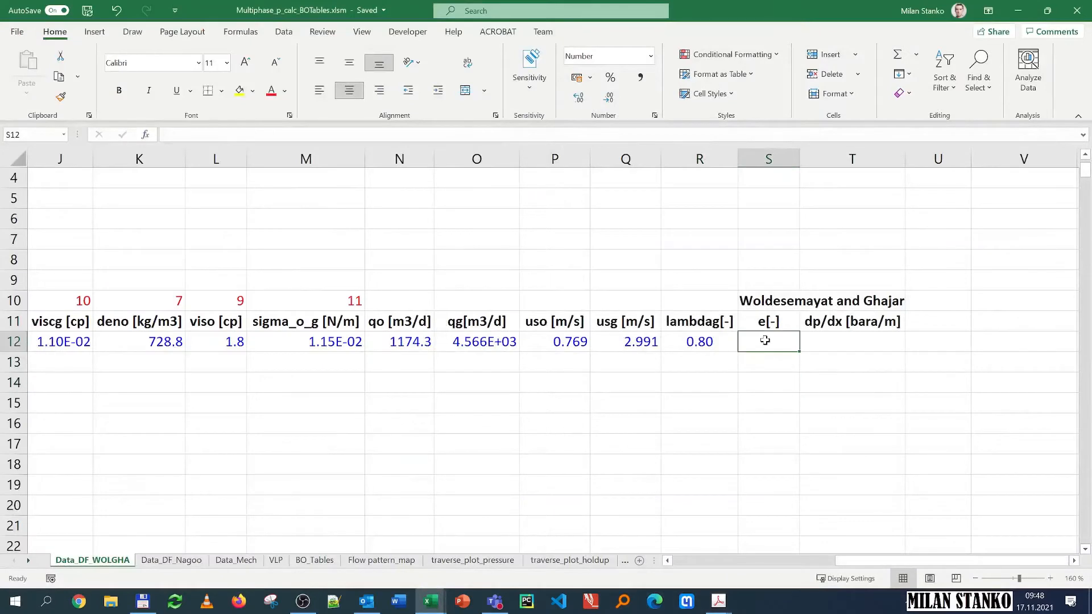
type("=e")
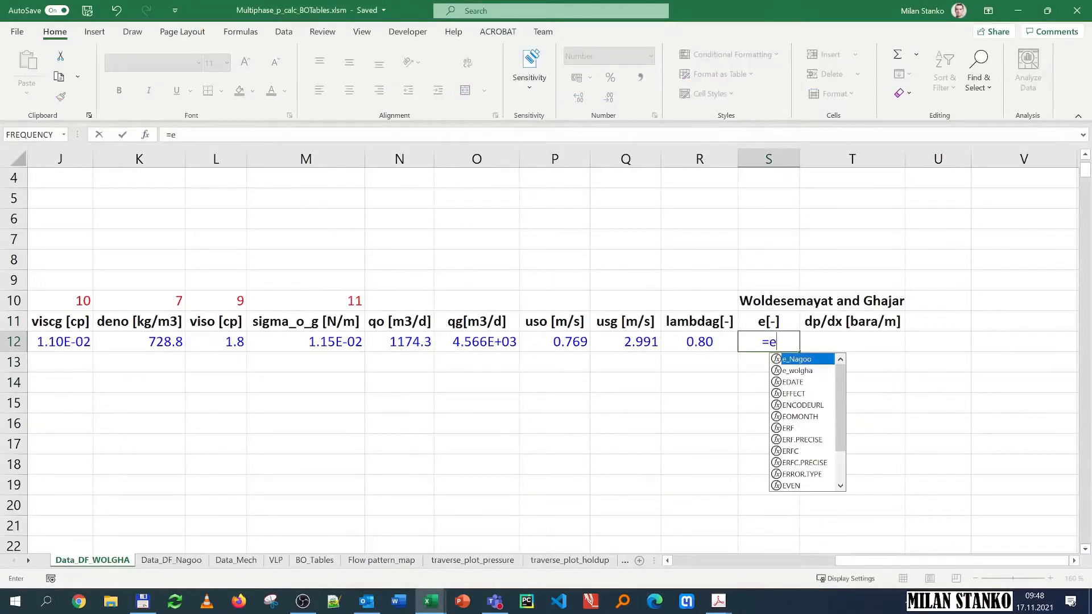
double_click(804, 371)
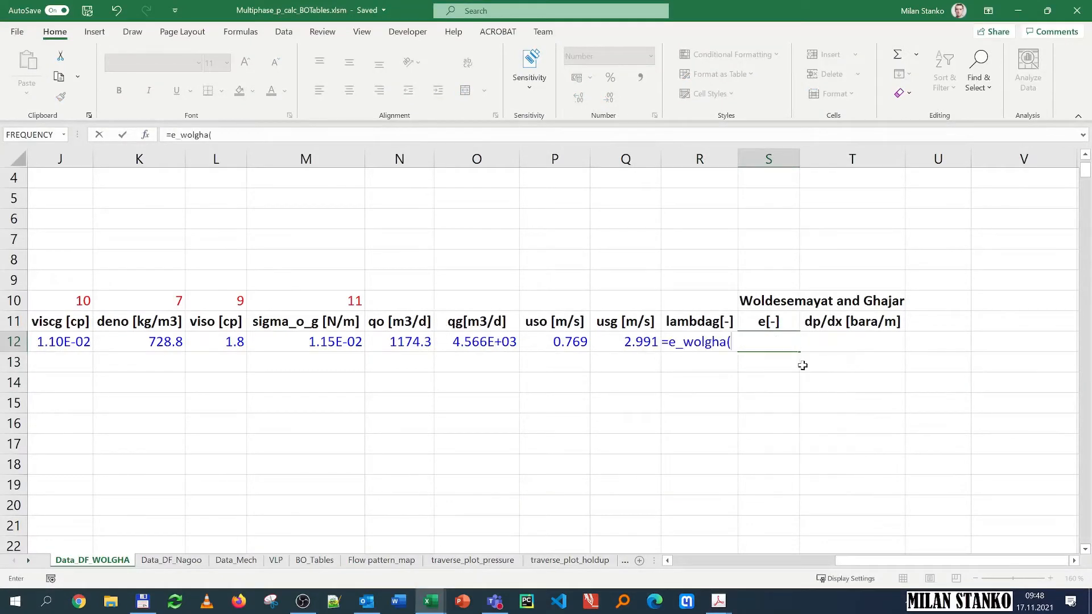
left_click(151, 136)
left_click_drag(391, 271, 271, 253)
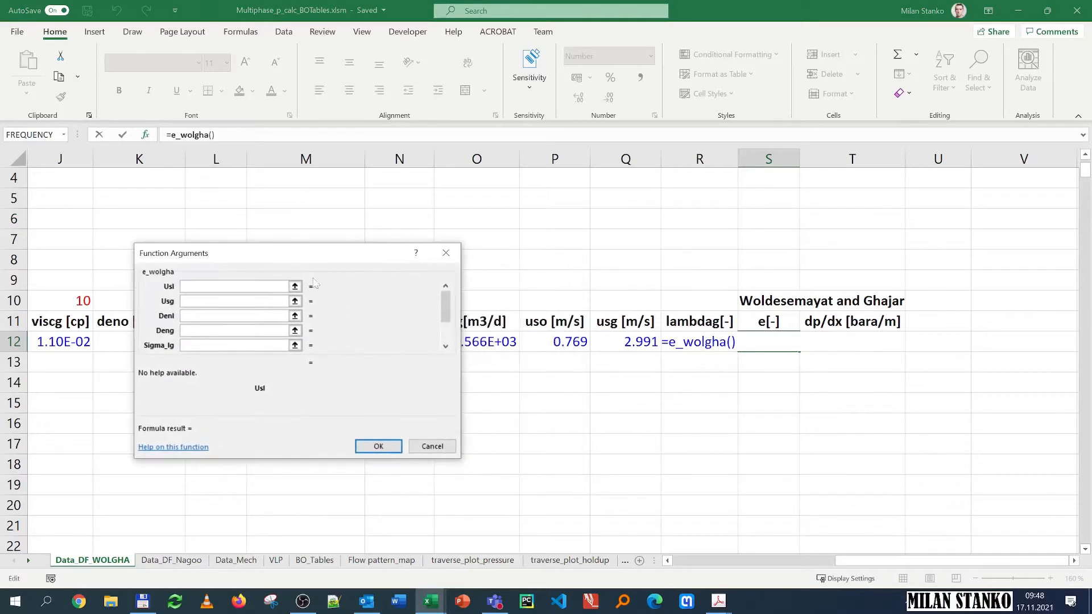
left_click(555, 342)
key("Tab")
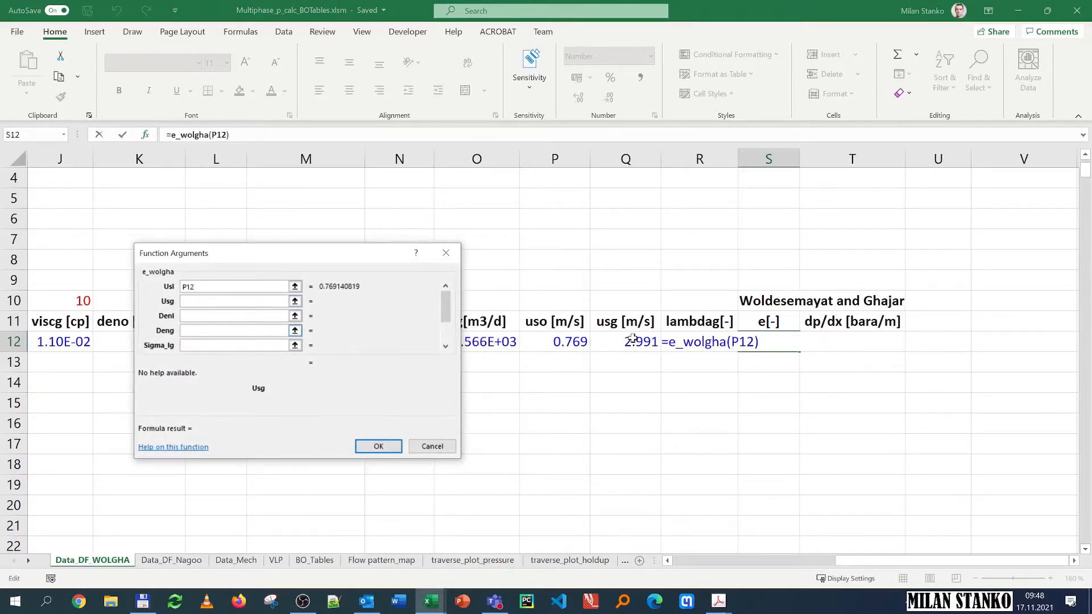
left_click(633, 338)
key("Tab")
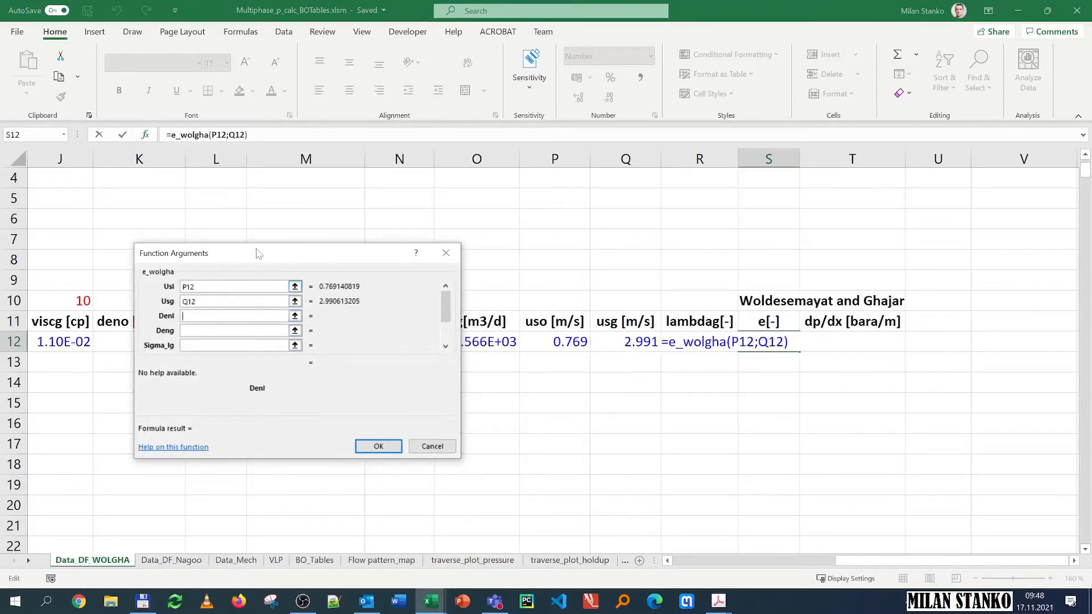
Step: Link the Denl, Deng and Sigma_lg arguments to the deno K12, deng I12 and sigma_o_g M12 cells
left_click_drag(259, 254, 631, 200)
left_click(146, 345)
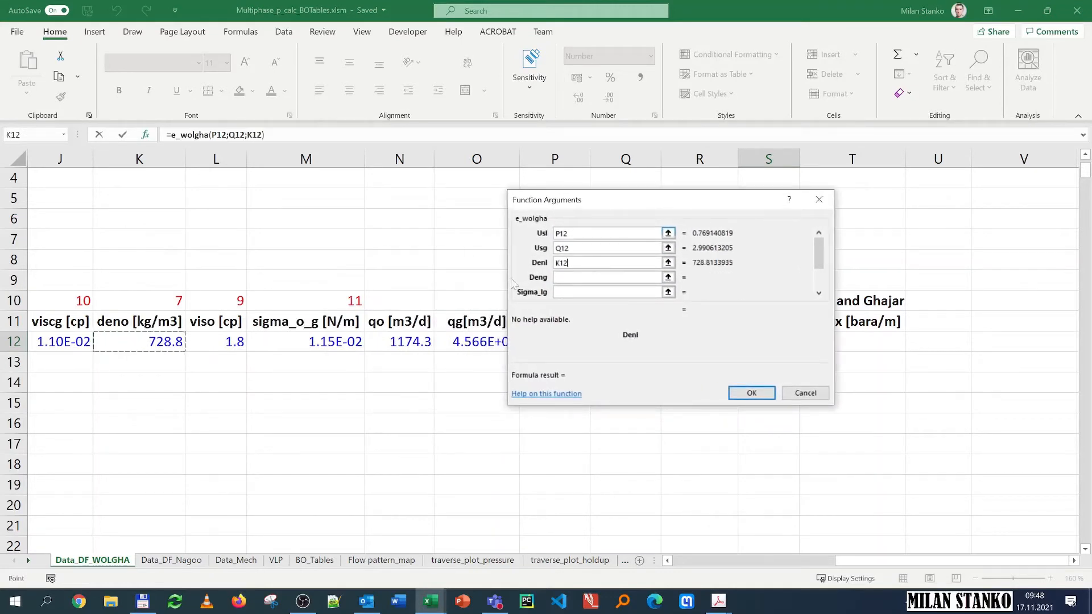
key("Tab")
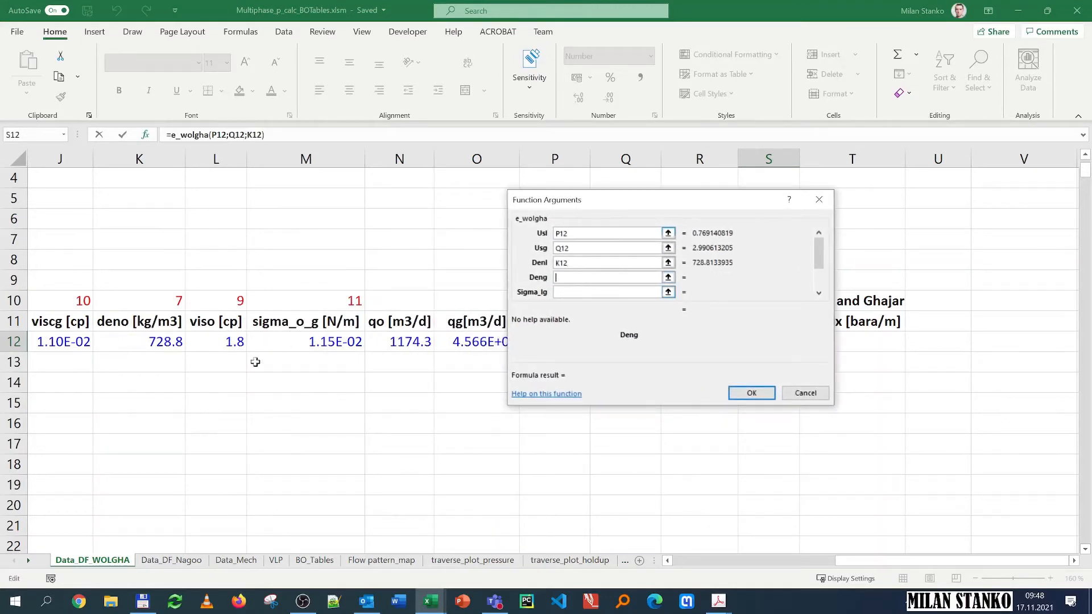
left_click_drag(882, 561, 809, 565)
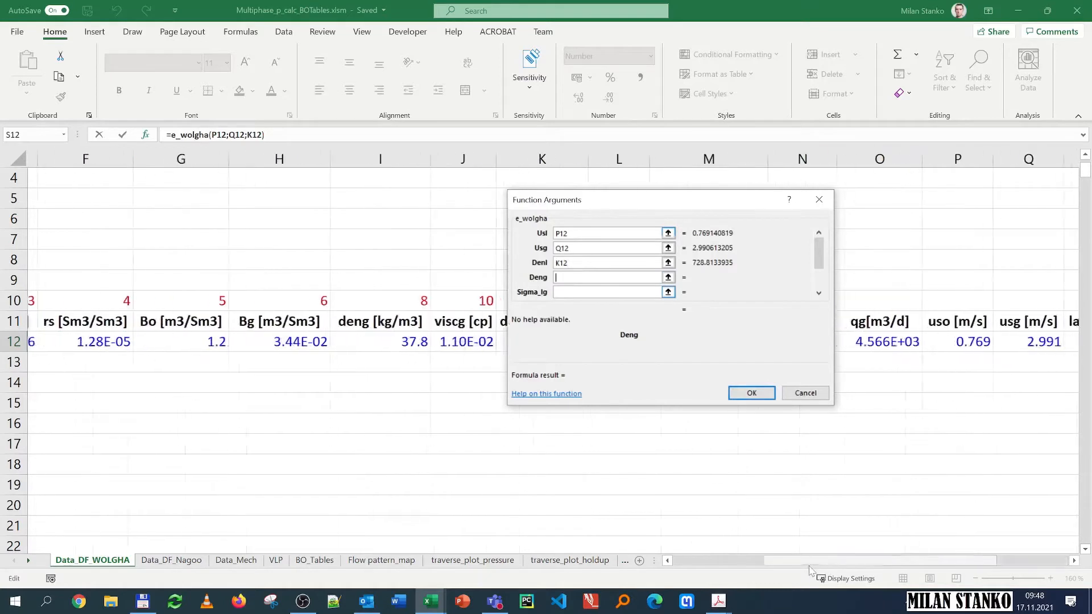
left_click(381, 340)
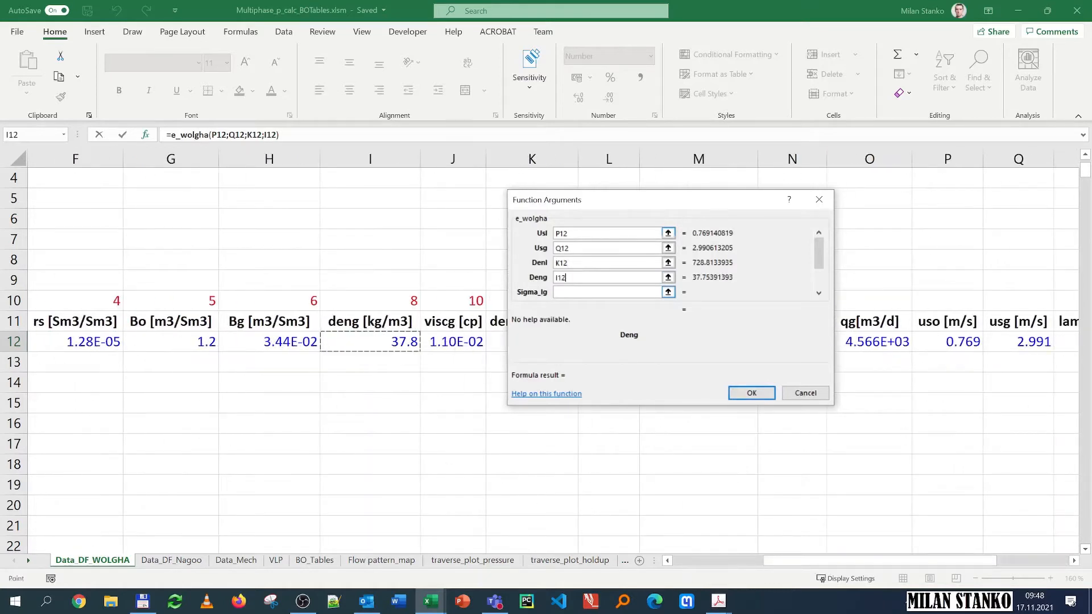
key("Tab")
left_click_drag(690, 203, 325, 263)
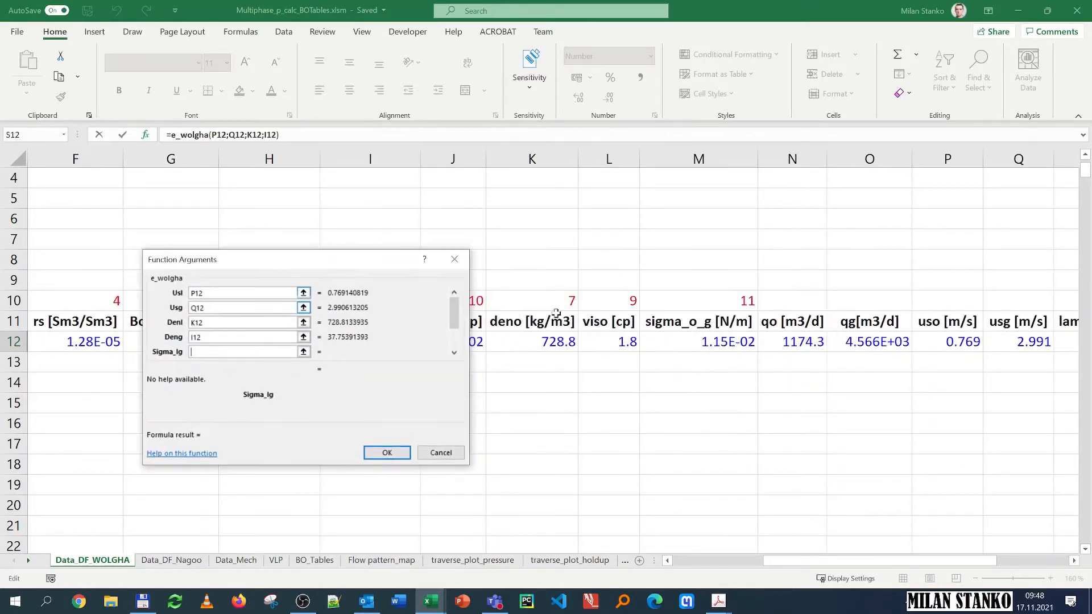
left_click(709, 339)
left_click(455, 353)
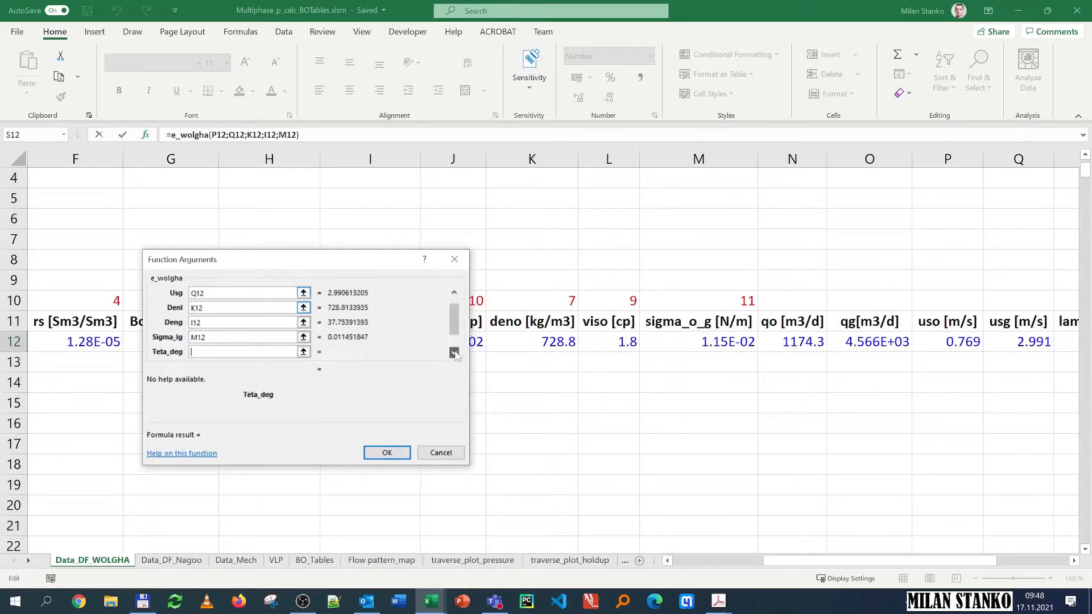
left_click(455, 353)
left_click(454, 352)
left_click(225, 333)
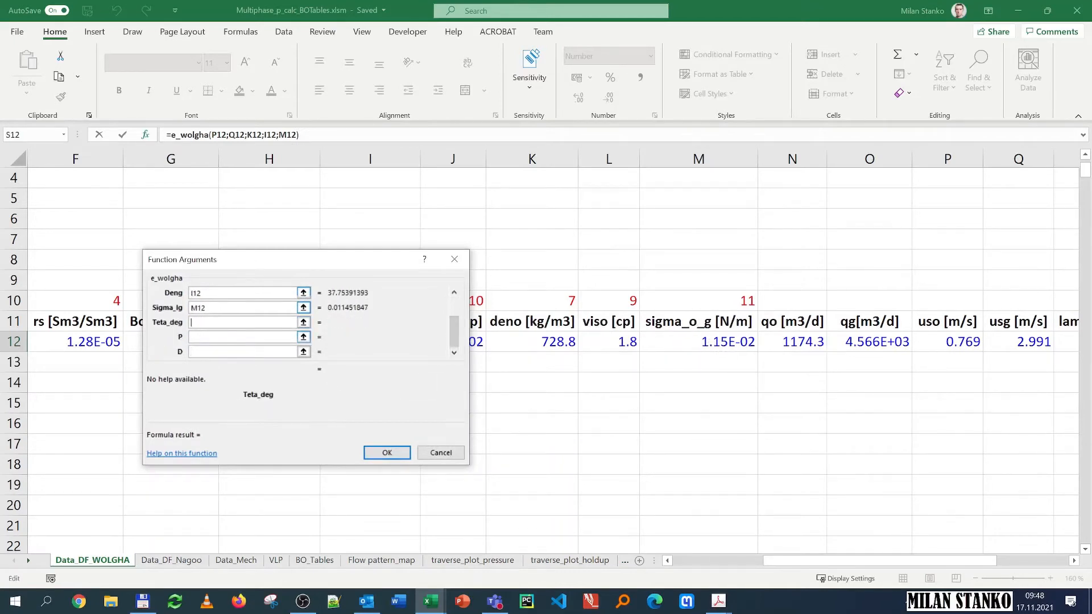
Step: Set Teta_deg to the pipe inclination cell as the absolute reference $C$7
left_click_drag(802, 561, 670, 558)
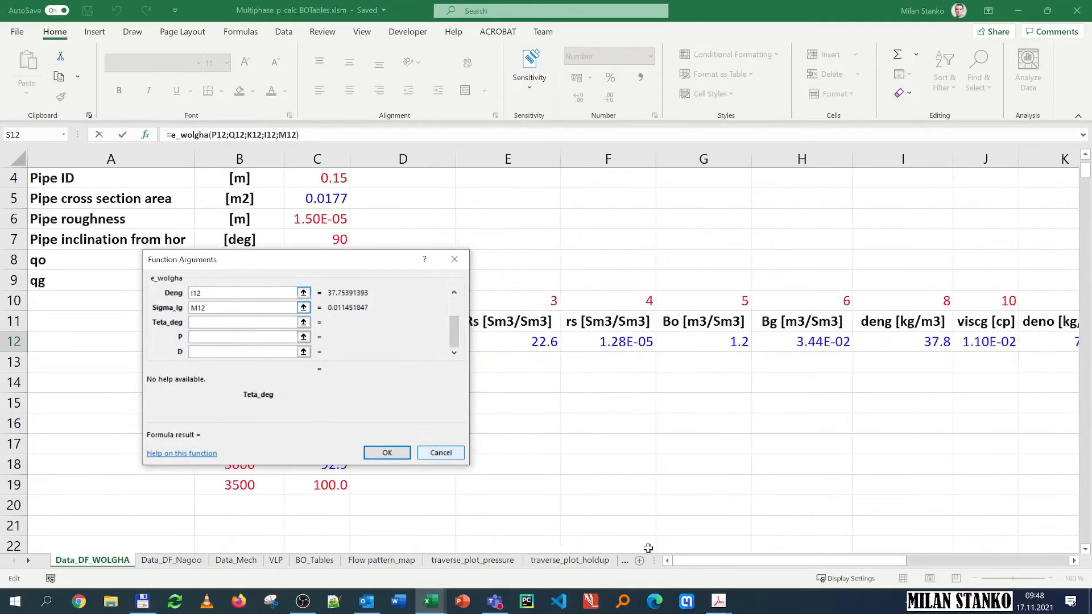
left_click(326, 239)
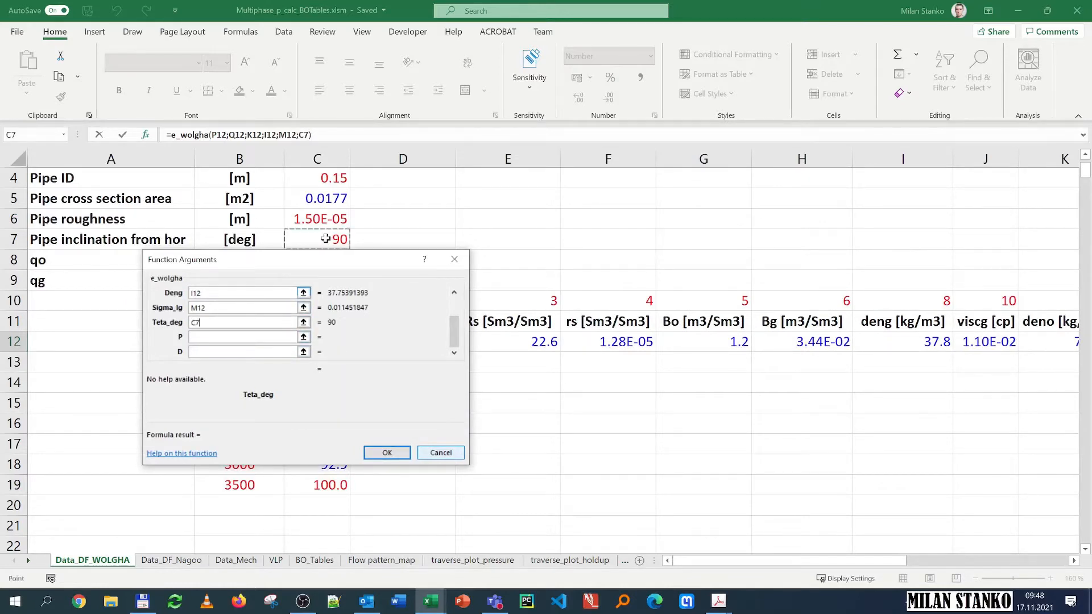
key("F4")
key("Tab")
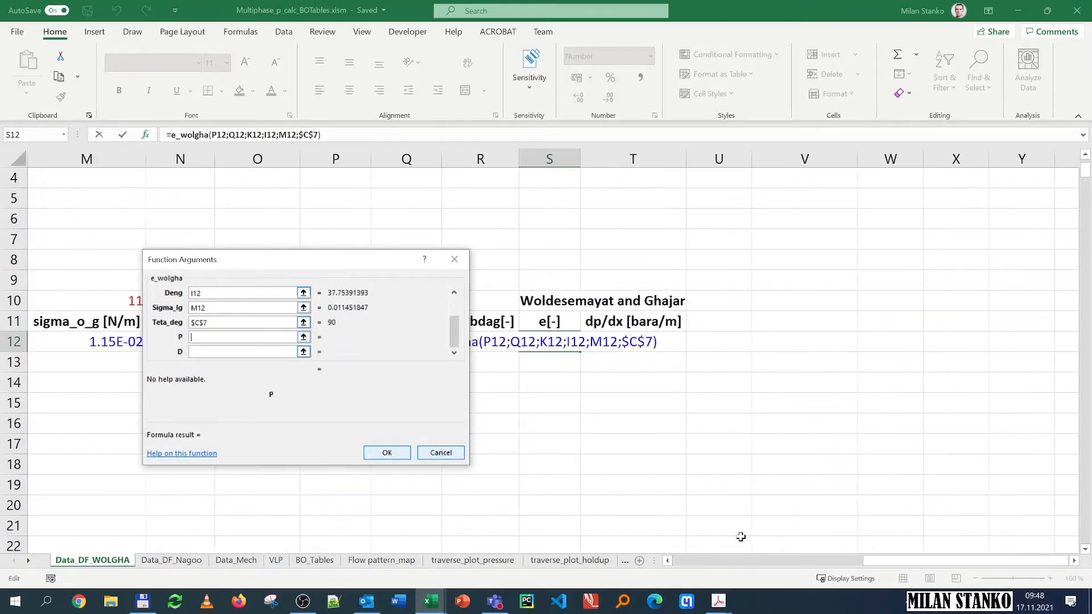
Step: Set P to D12 and D to the pipe ID as absolute $C$4, and confirm the function
left_click_drag(864, 563, 651, 570)
left_click_drag(333, 260, 726, 198)
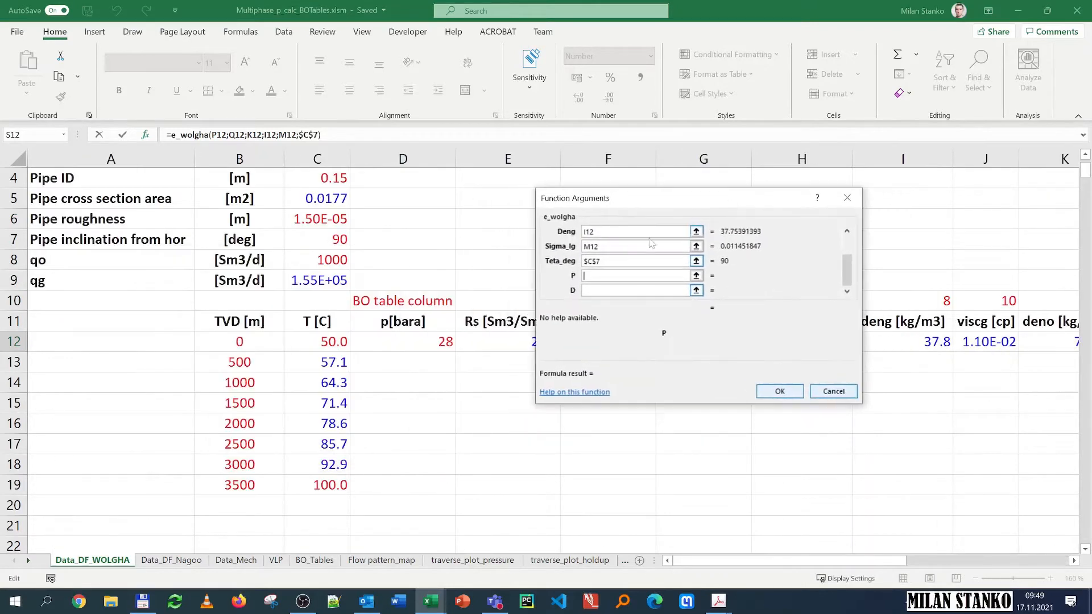
left_click(431, 340)
key("Tab")
left_click(317, 186)
key("F4")
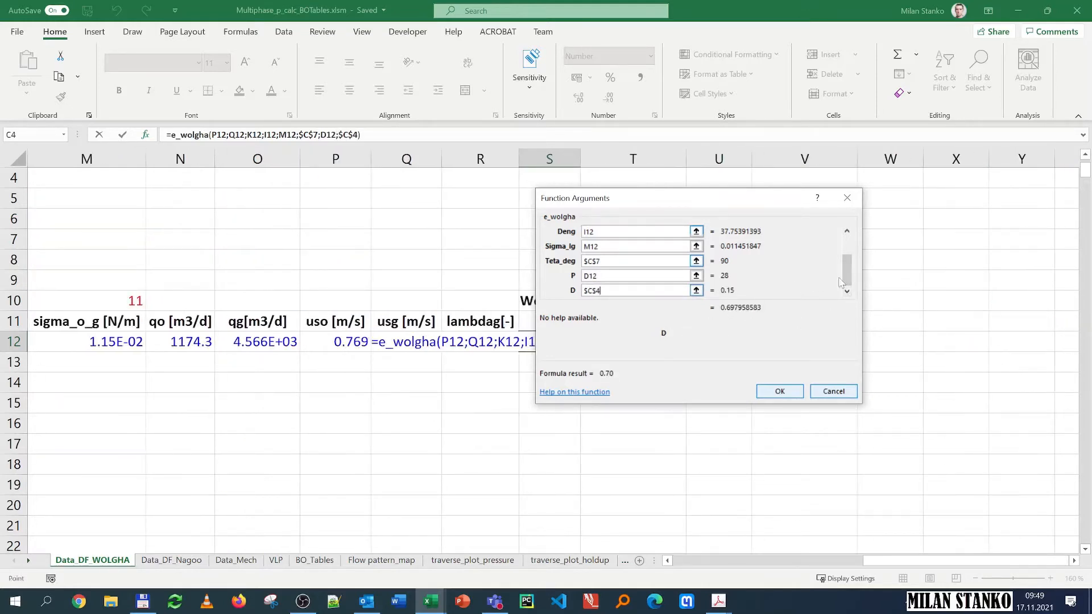
left_click_drag(847, 270, 847, 242)
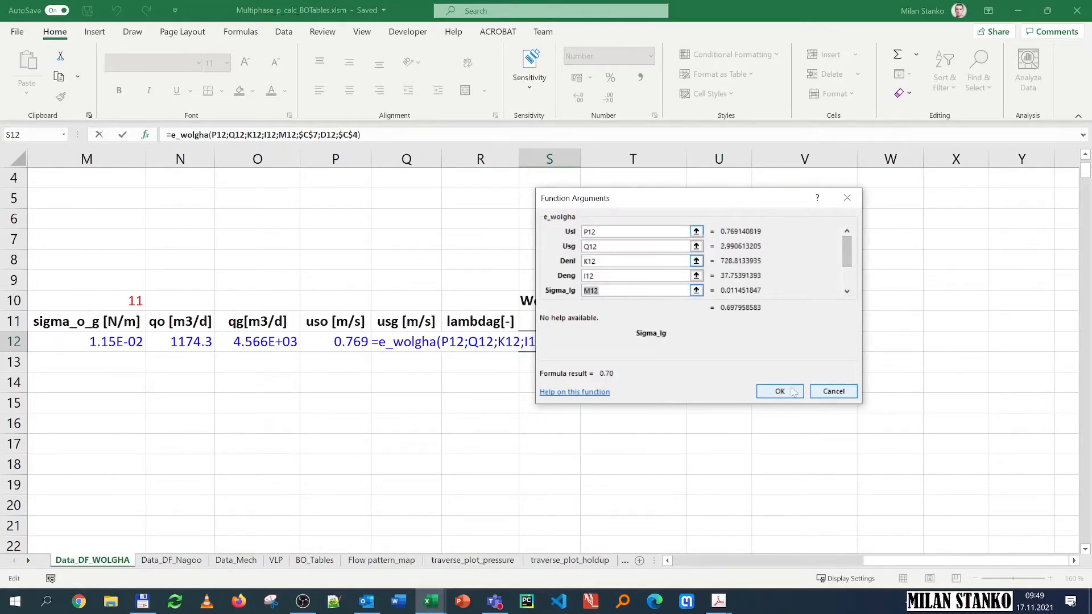
left_click(779, 392)
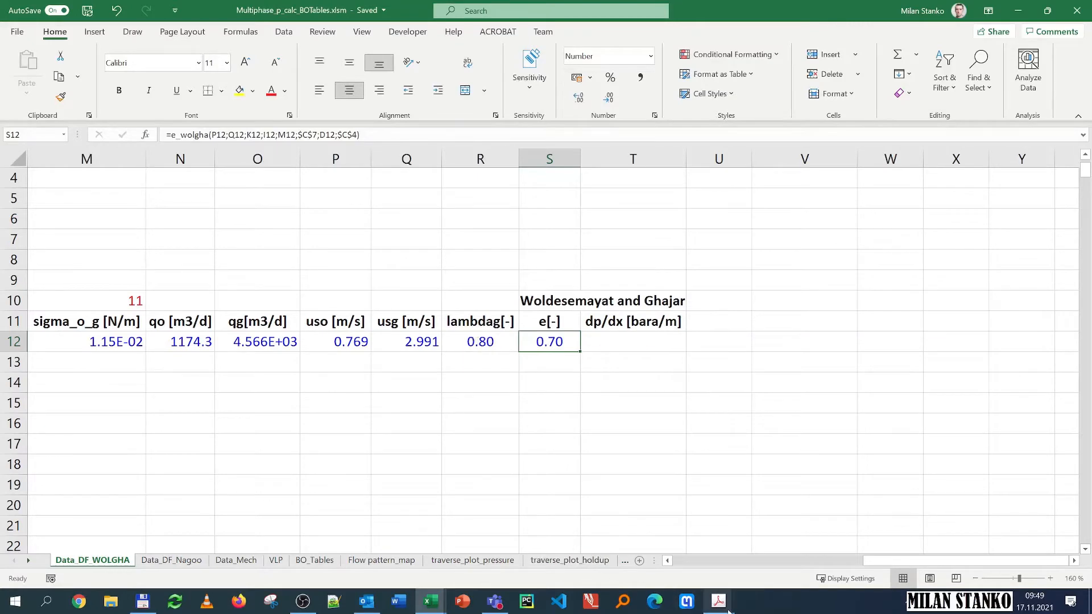
Step: Review the slip velocity and holdup relations in the lecture notes PDF
mouse_move(720, 608)
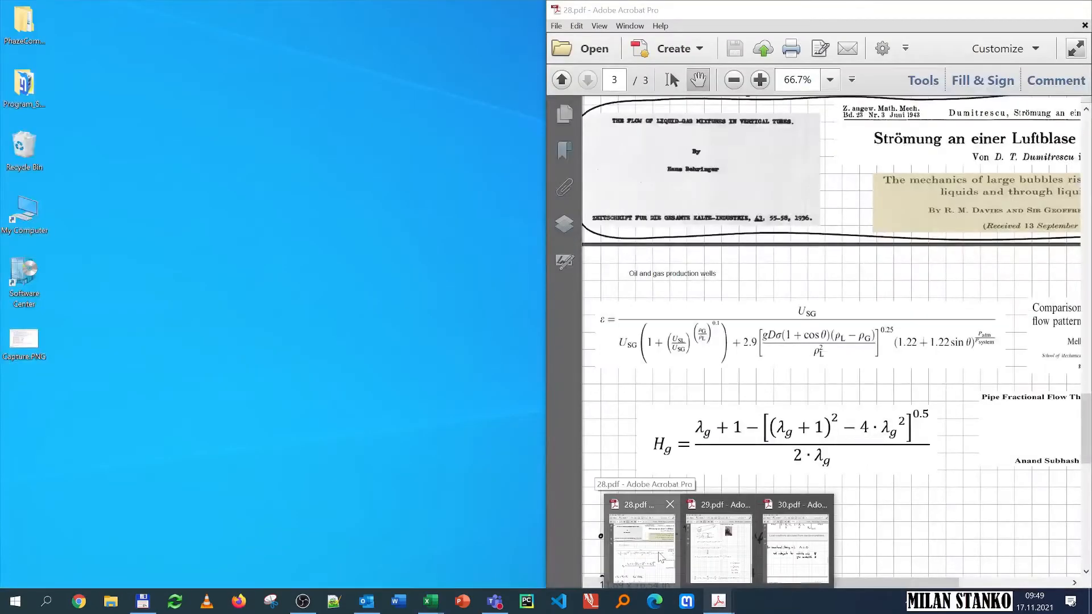
left_click(654, 551)
scroll(891, 273, "up", 15)
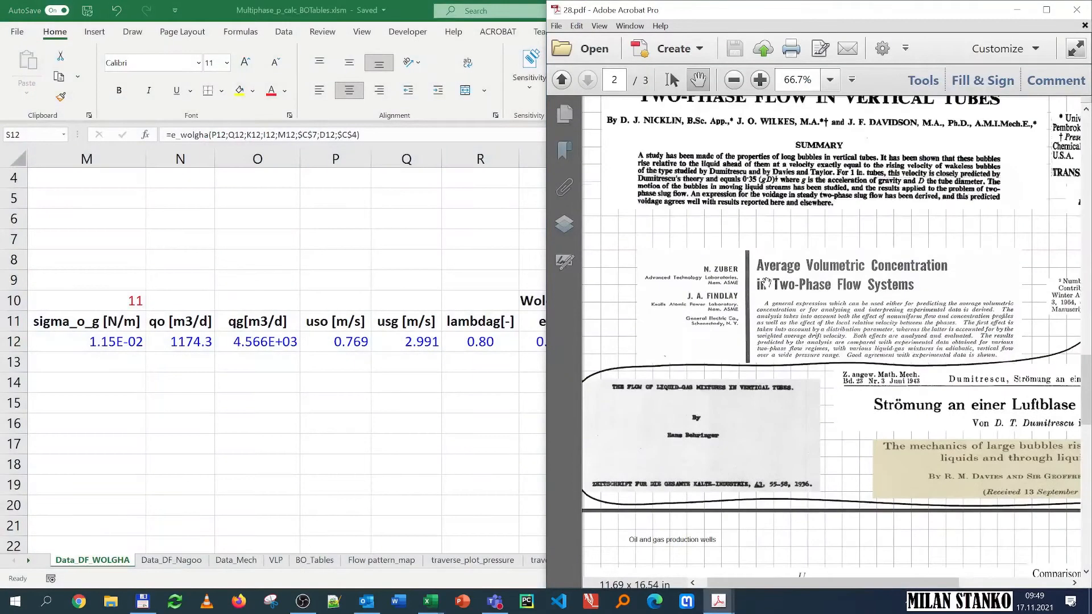
scroll(742, 288, "up", 5)
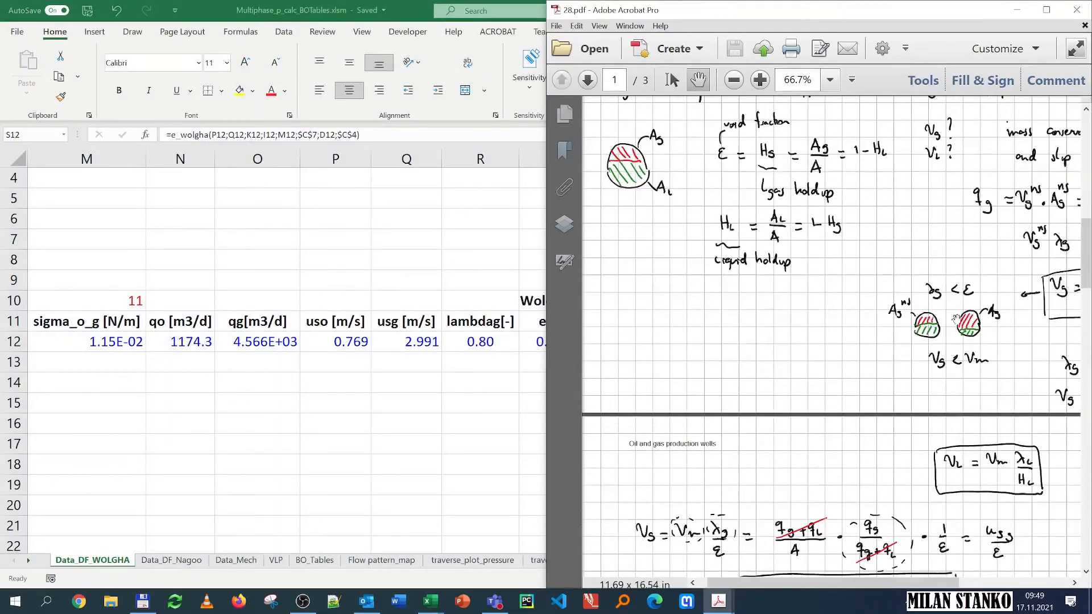
scroll(745, 293, "right", 5)
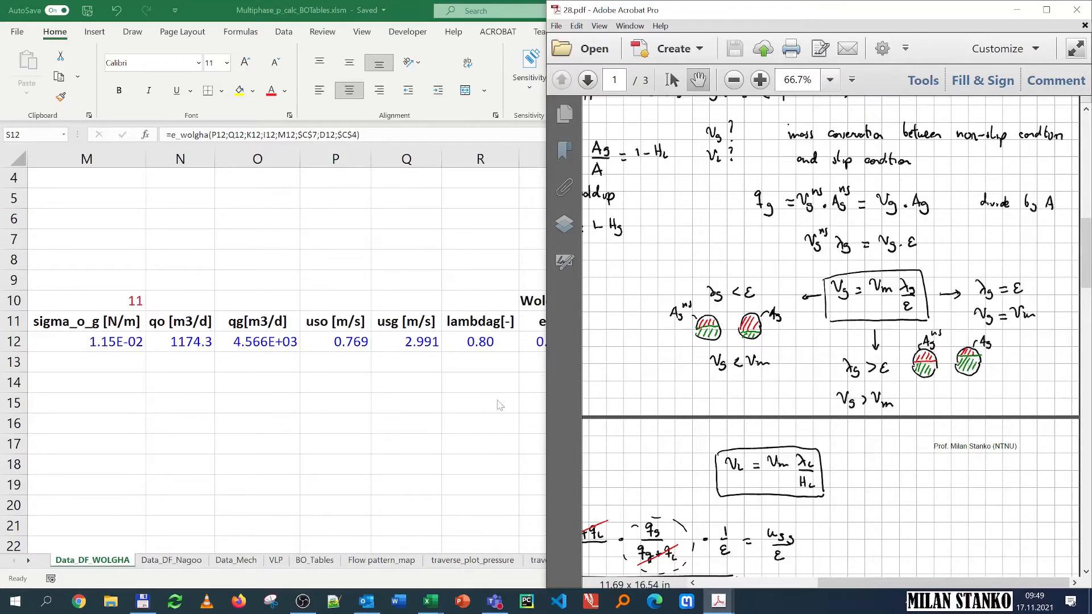
key("alt+Tab")
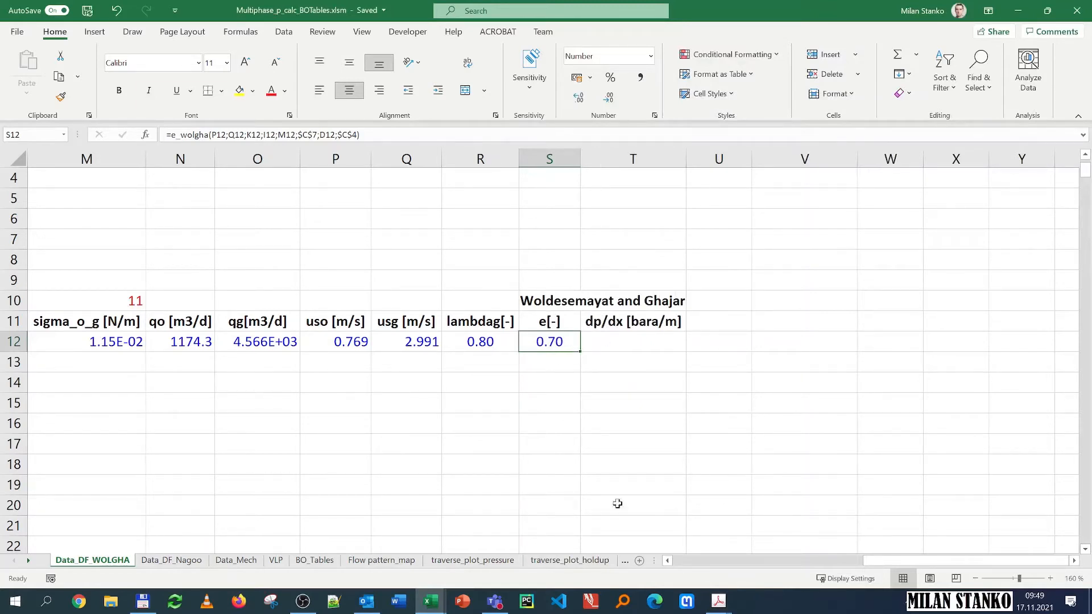
Step: Bring up the drift flux lecture notes PDF enlarged and examine the combined momentum equation for the pressure gradient
left_click(724, 607)
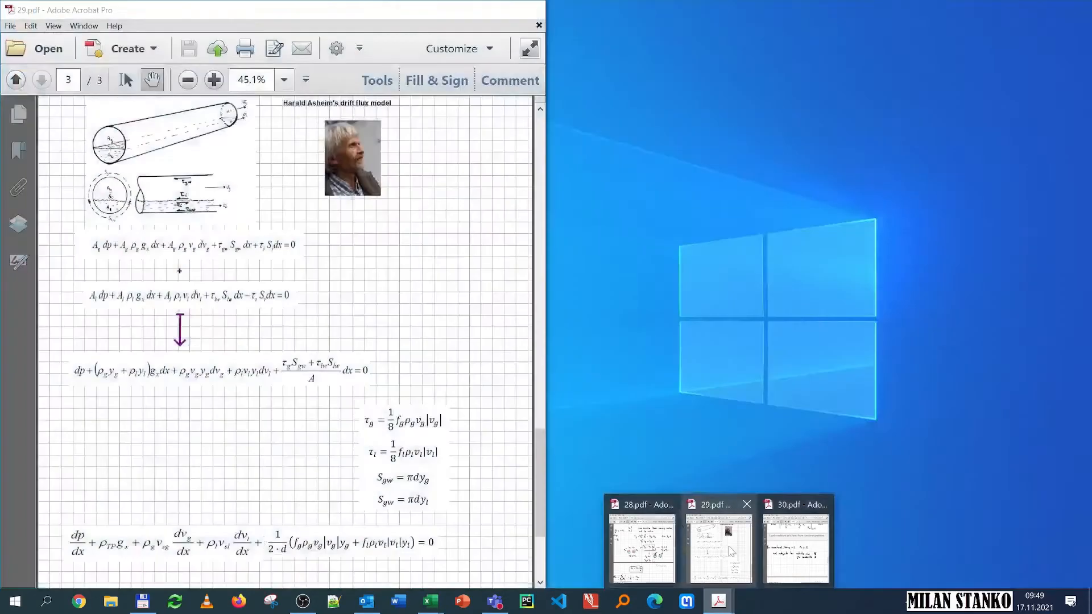
left_click(720, 549)
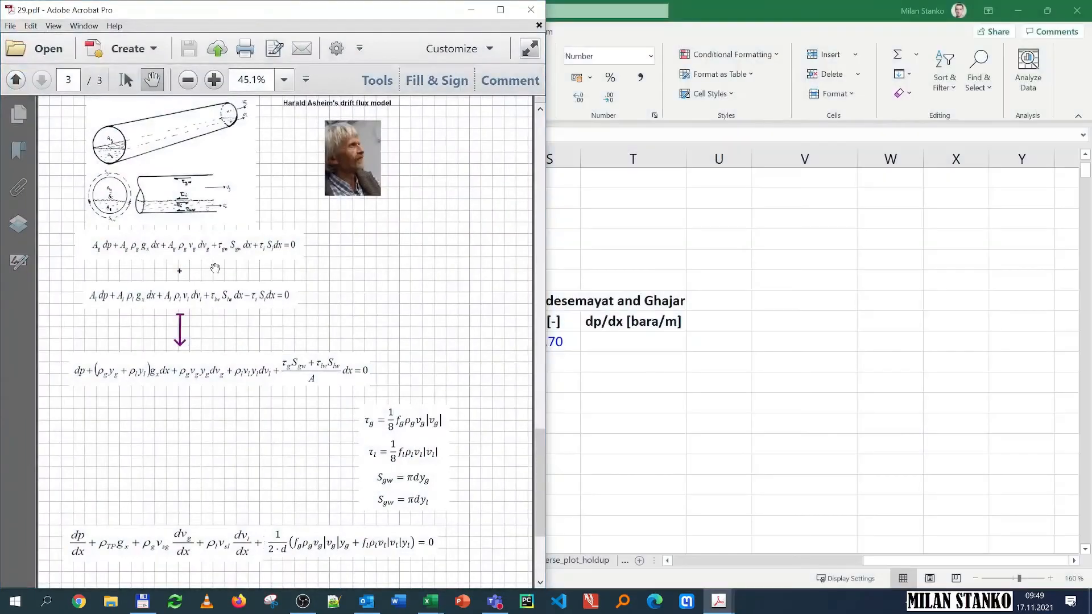
double_click(378, 14)
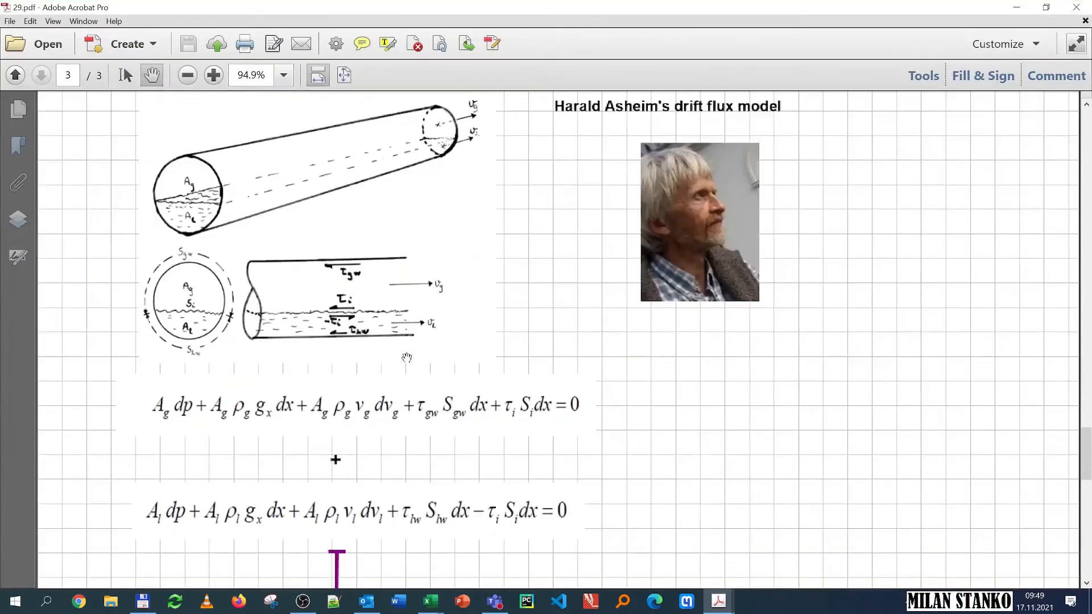
scroll(402, 357, "down", 2)
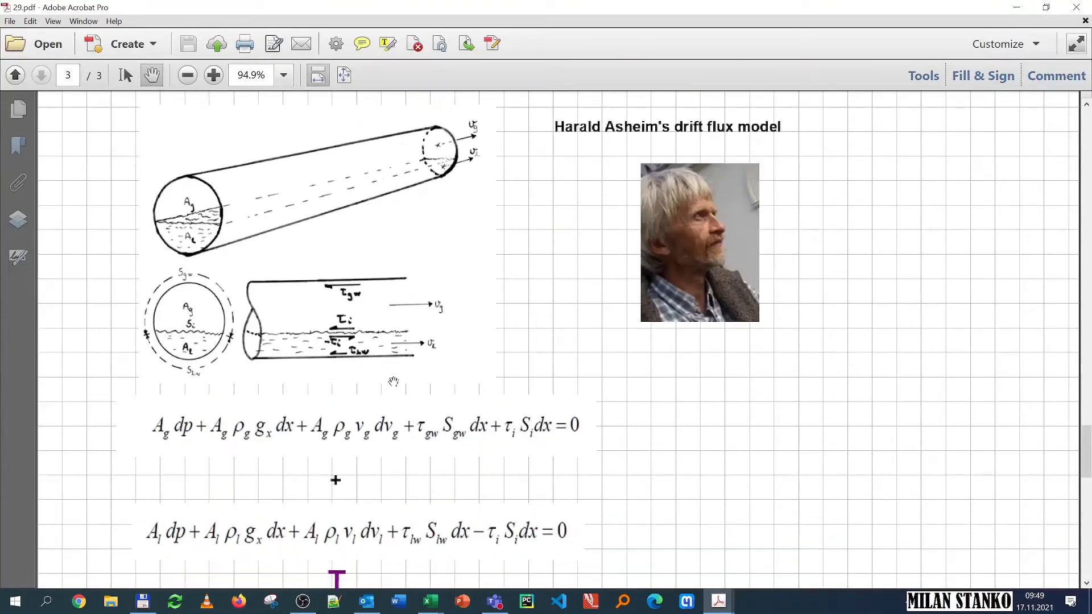
scroll(387, 389, "down", 5)
scroll(381, 432, "down", 15)
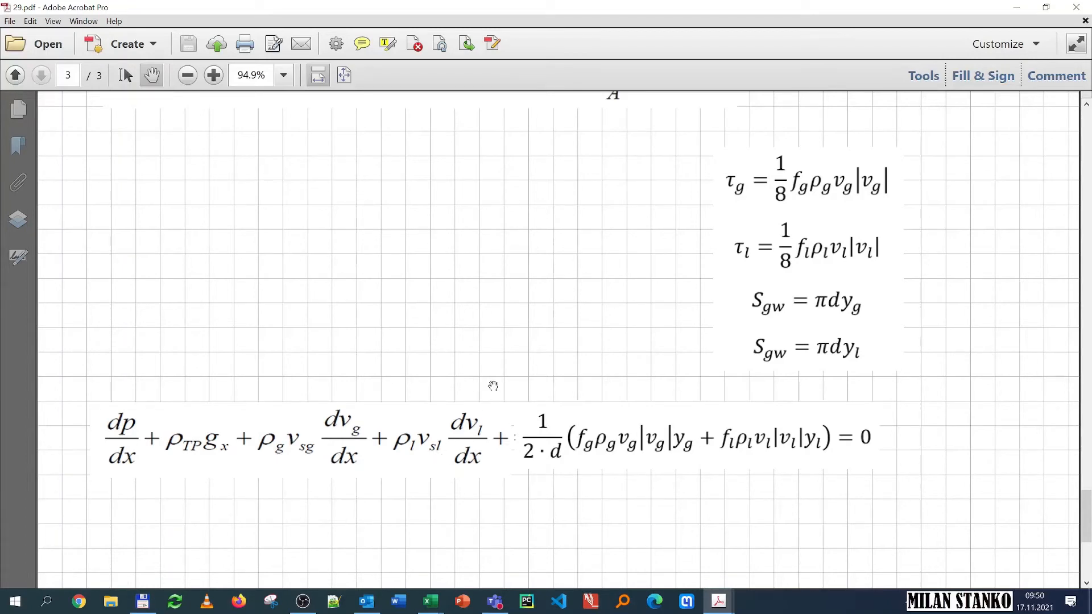
Step: Place the VBA editor beside the PDF and examine the dpdx_mpf function's pressure gradient code against the equation
mouse_move(431, 604)
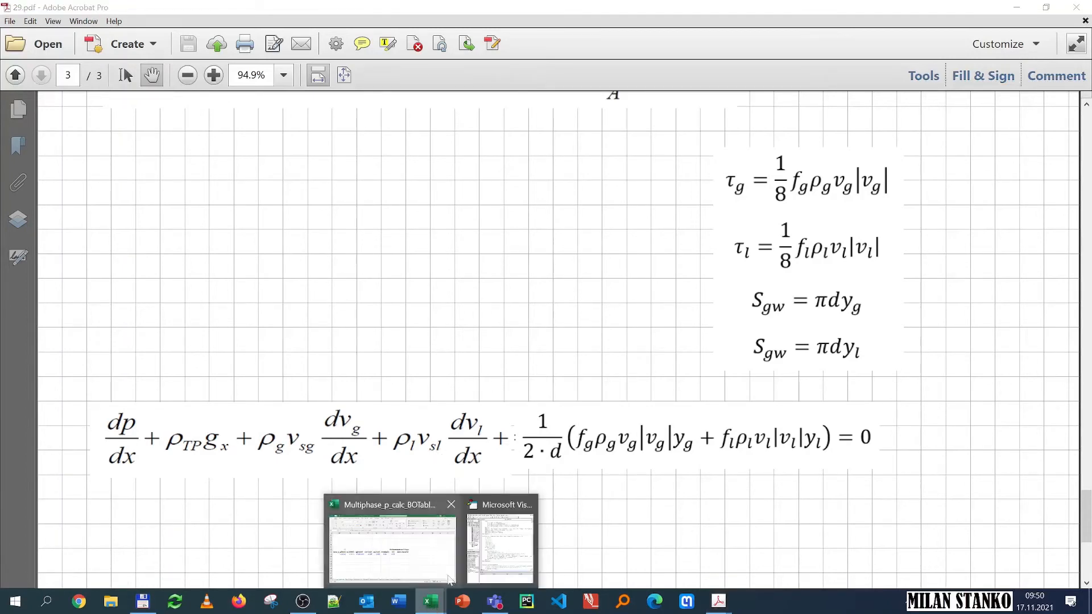
left_click(487, 550)
scroll(327, 273, "up", 8)
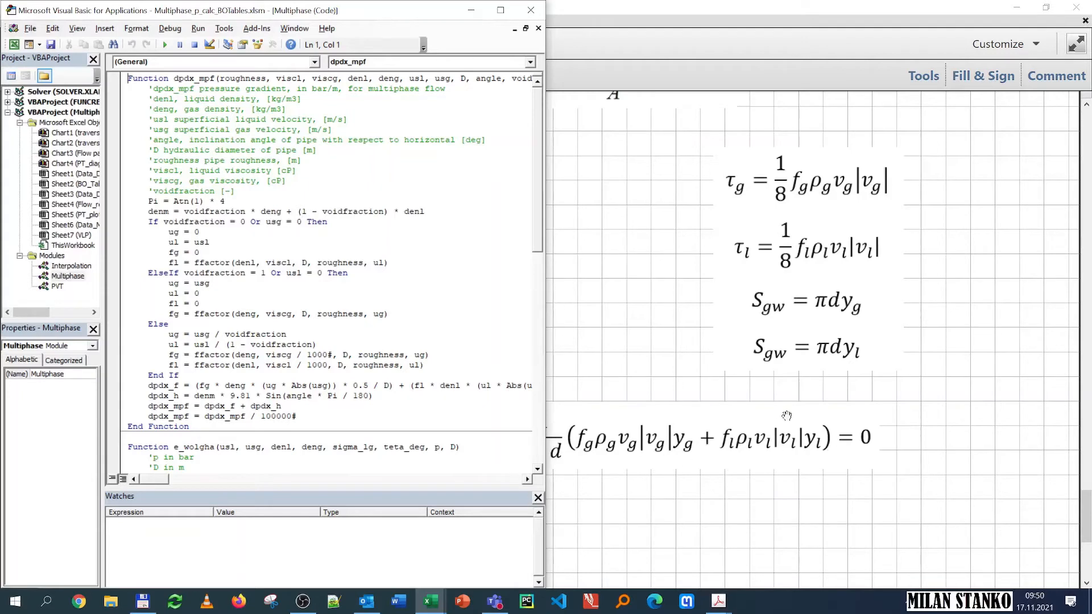
left_click_drag(356, 13, 1089, 12)
left_click(116, 167)
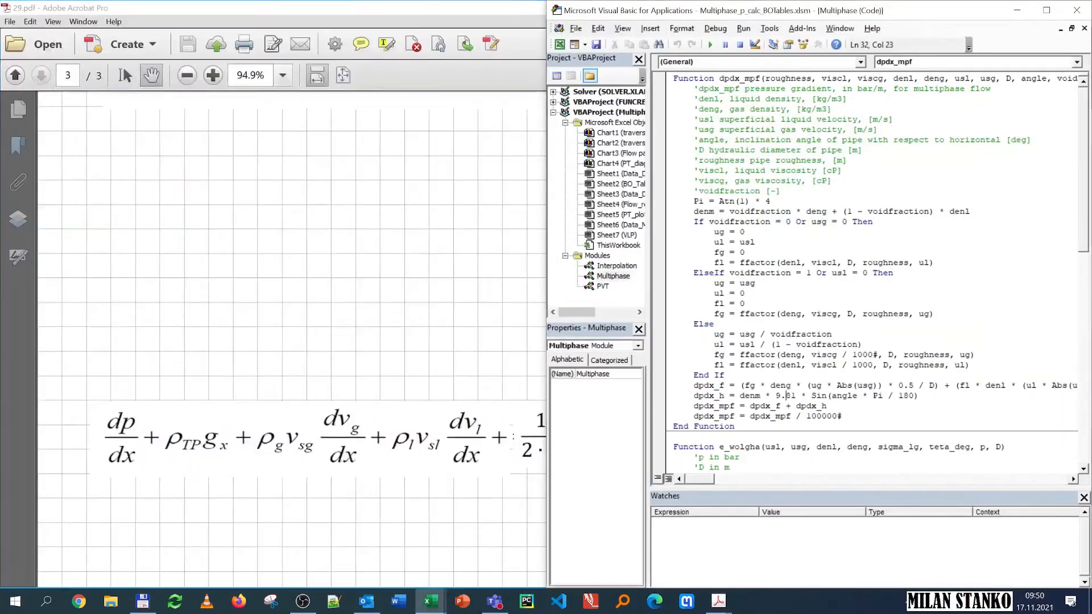
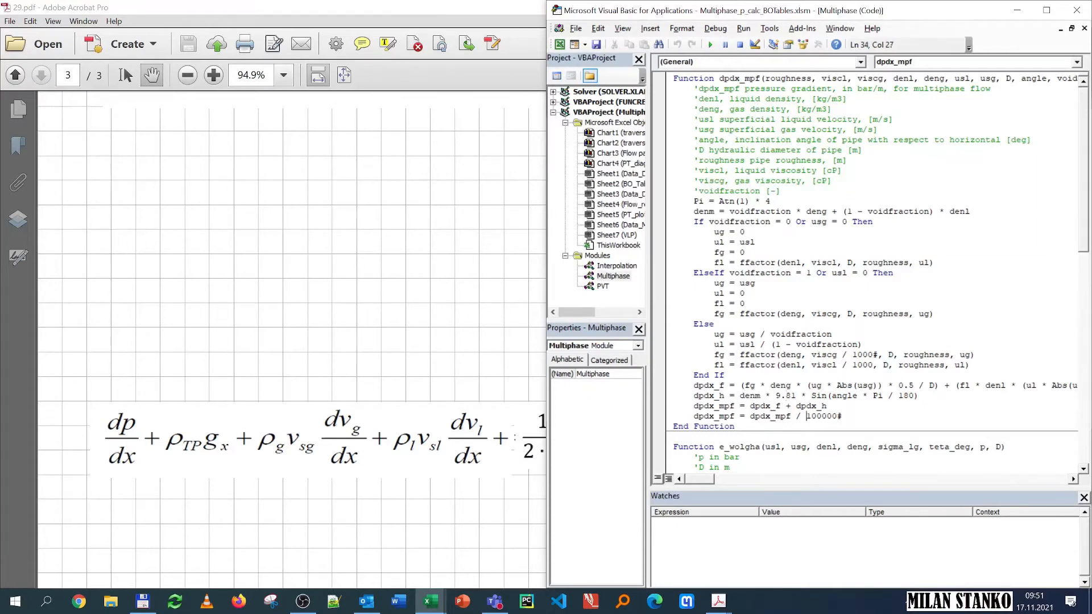
Step: Return to the spreadsheet, start a dpdx_mpf formula in T12 and open its function arguments dialog
key("shift+Right")
key("shift+Right")
key("shift+Right")
key("shift+Right")
key("shift+Right")
key("shift+Right")
left_click(1017, 10)
left_click(1017, 10)
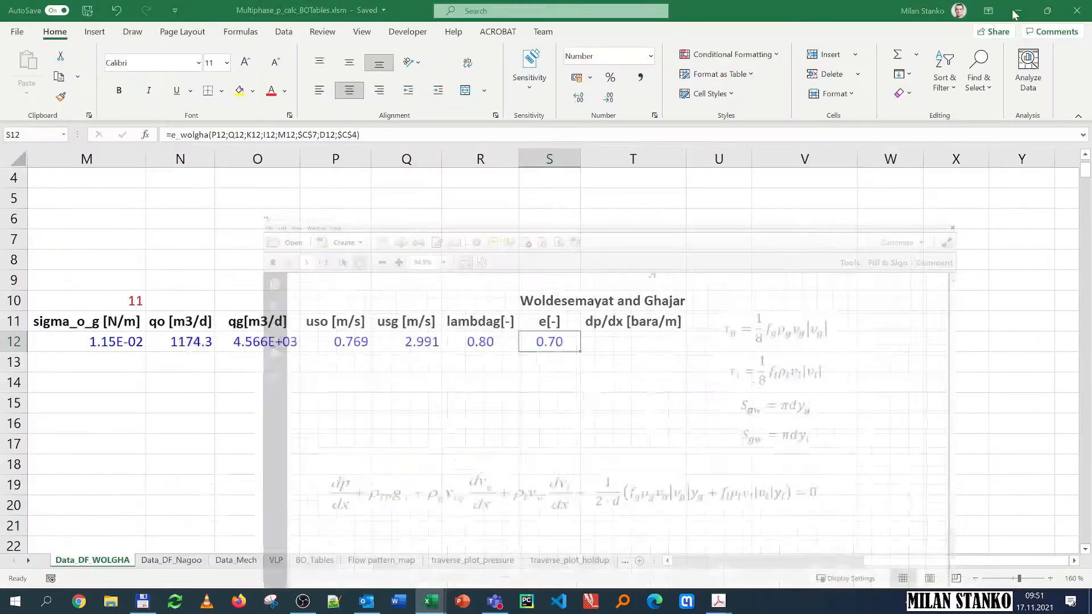
left_click(618, 348)
type("=dpd")
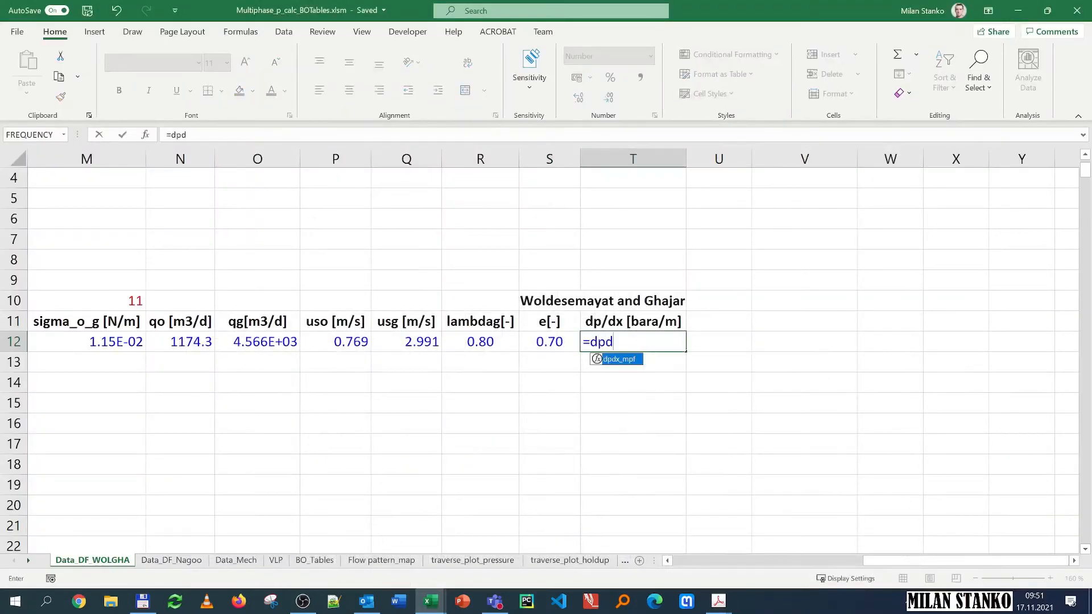
double_click(632, 360)
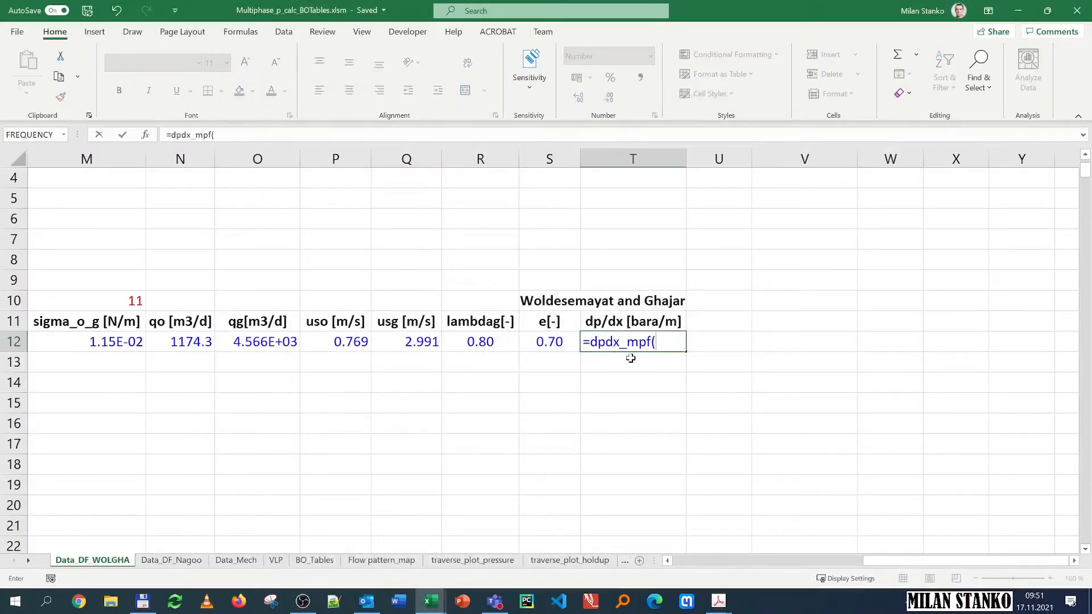
left_click(145, 135)
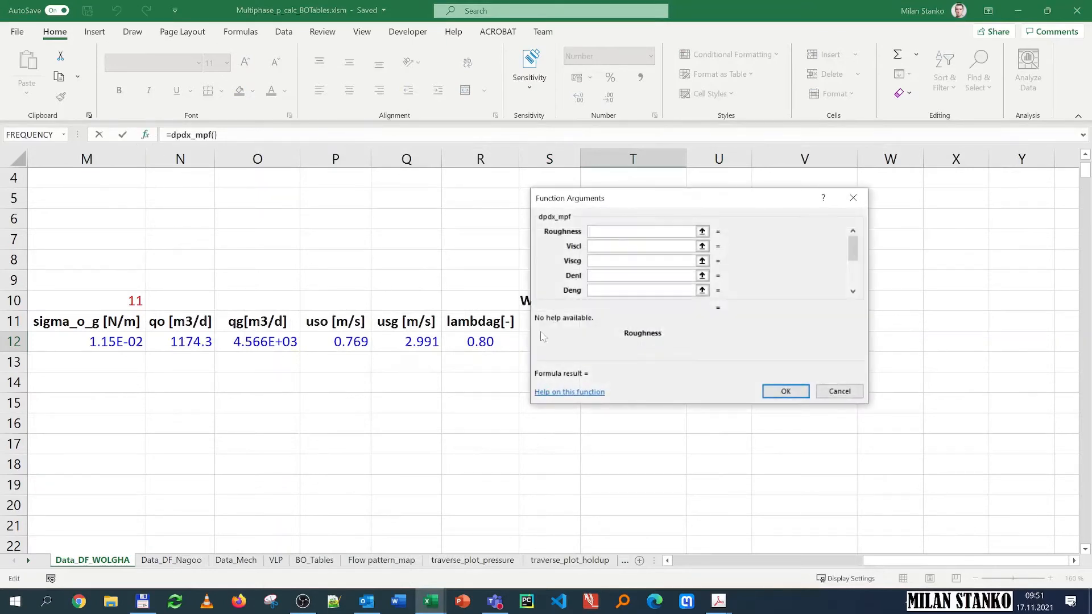
Step: Set the Roughness argument to the pipe roughness as absolute $C$6
left_click_drag(932, 563, 719, 566)
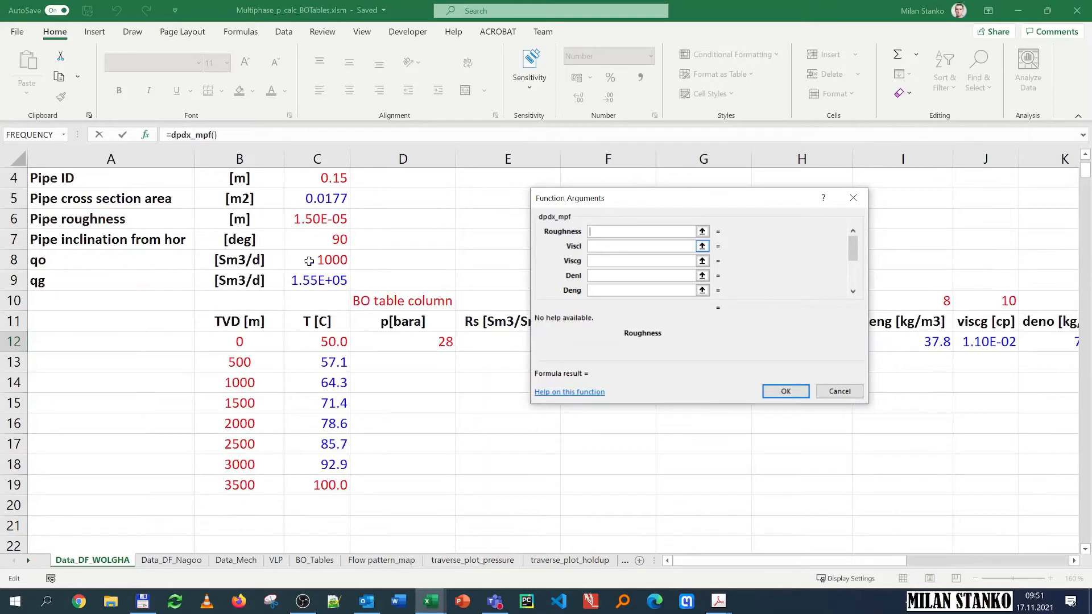
left_click(309, 221)
key("F4")
key("Tab")
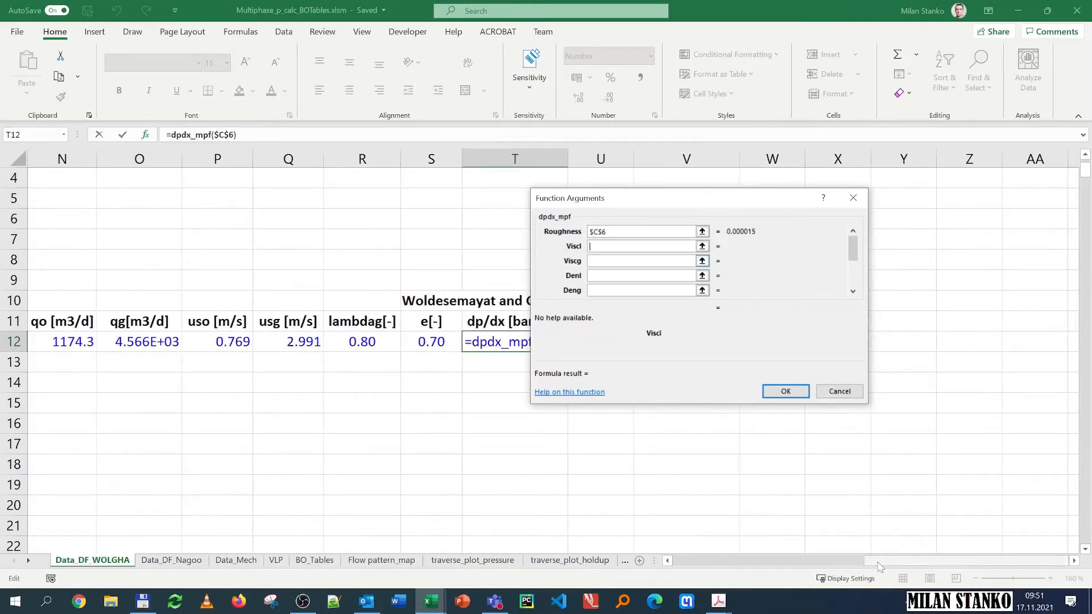
Step: Set Viscl to the oil viscosity L12 and Viscg to the gas viscosity J12, both as relative references
left_click(783, 564)
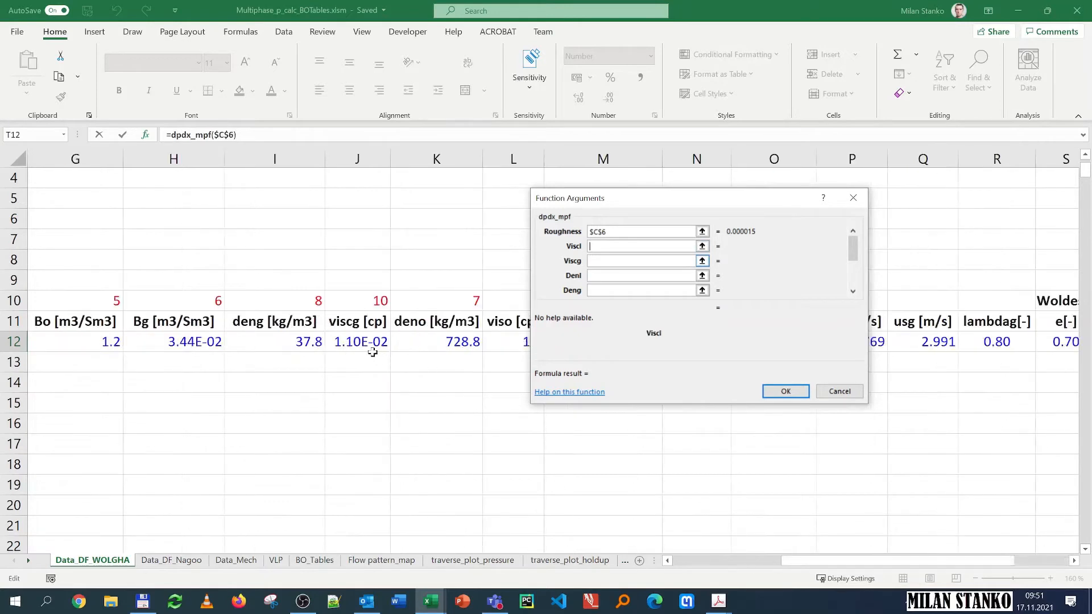
left_click(504, 344)
left_click(609, 259)
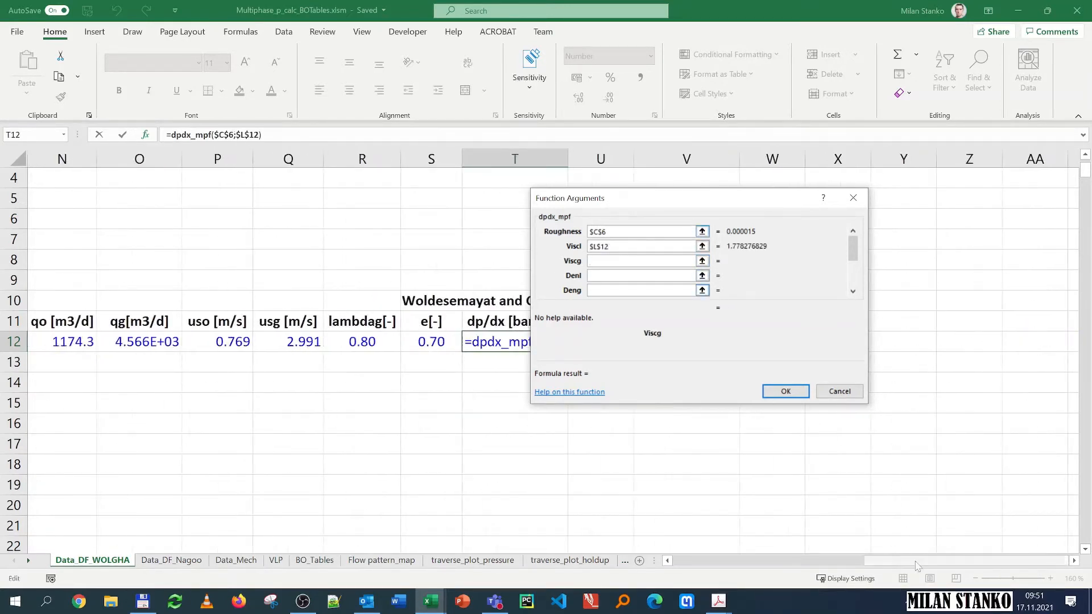
left_click_drag(918, 566, 747, 567)
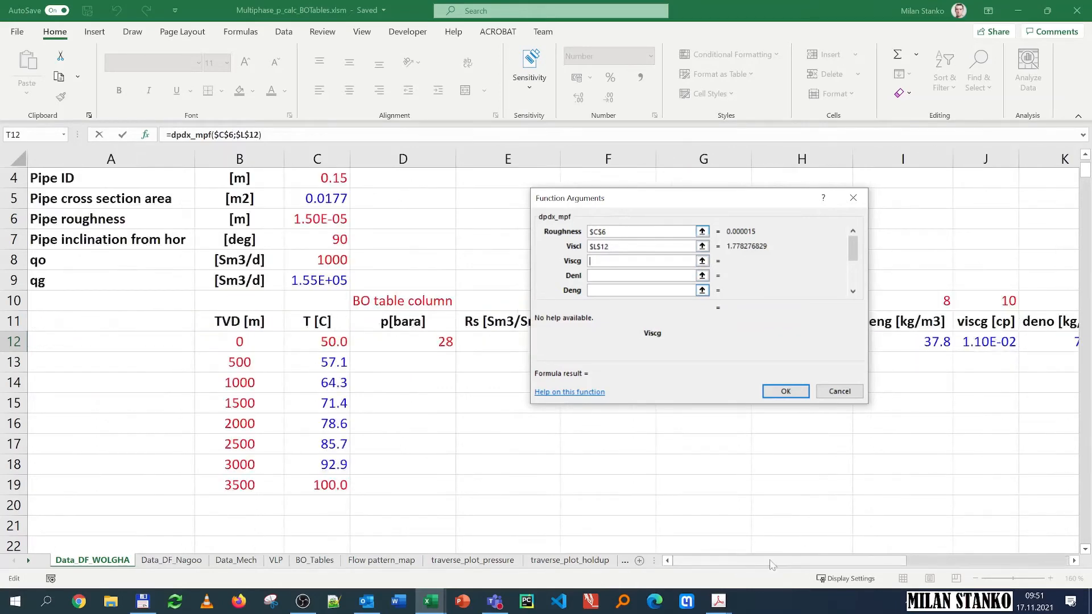
left_click(995, 342)
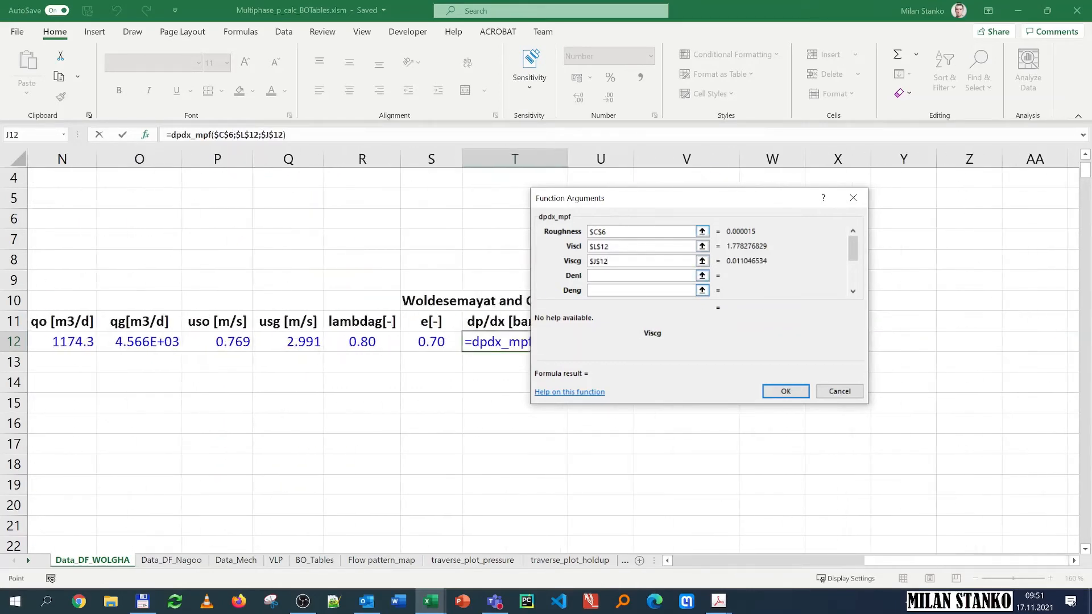
key("F4")
key("F4")
key("shift+Tab")
key("F4")
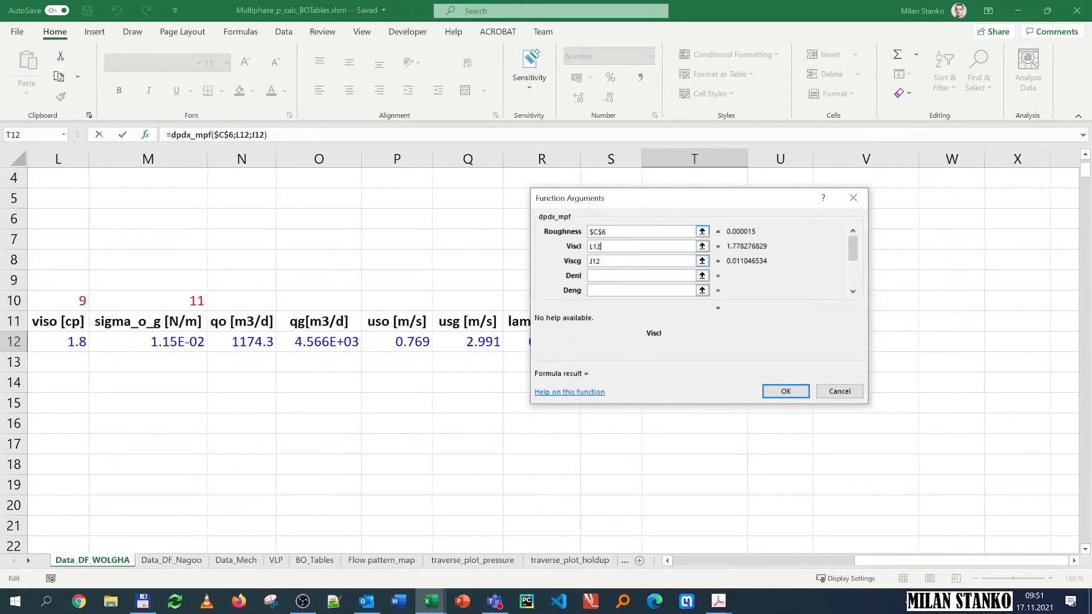
Step: Set Denl to the oil density K12 and Deng to the gas density I12
key("Tab")
key("Tab")
left_click_drag(889, 563, 888, 564)
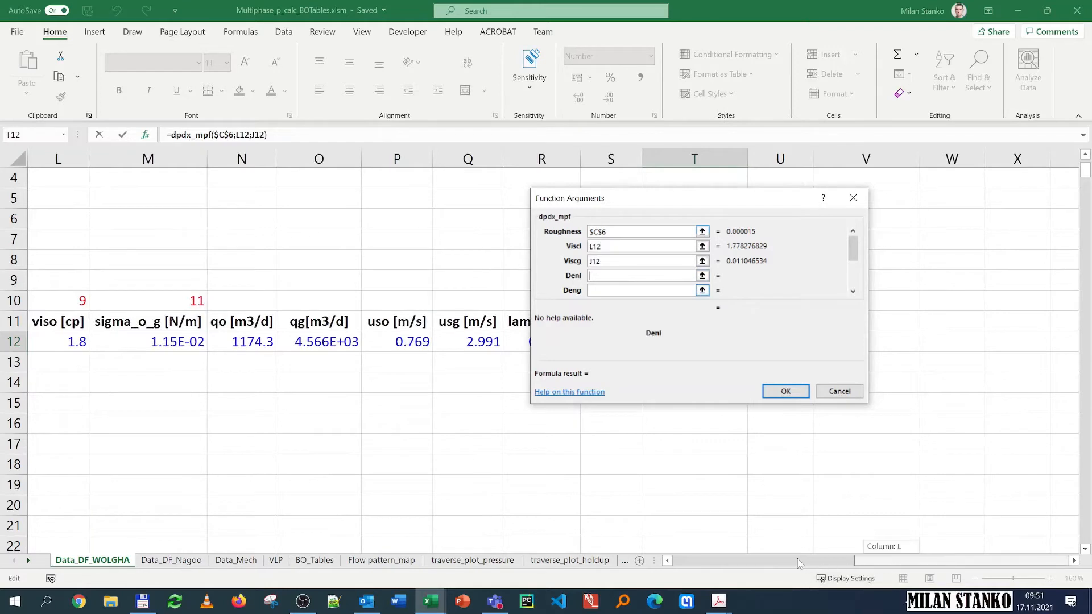
left_click_drag(799, 564, 798, 563)
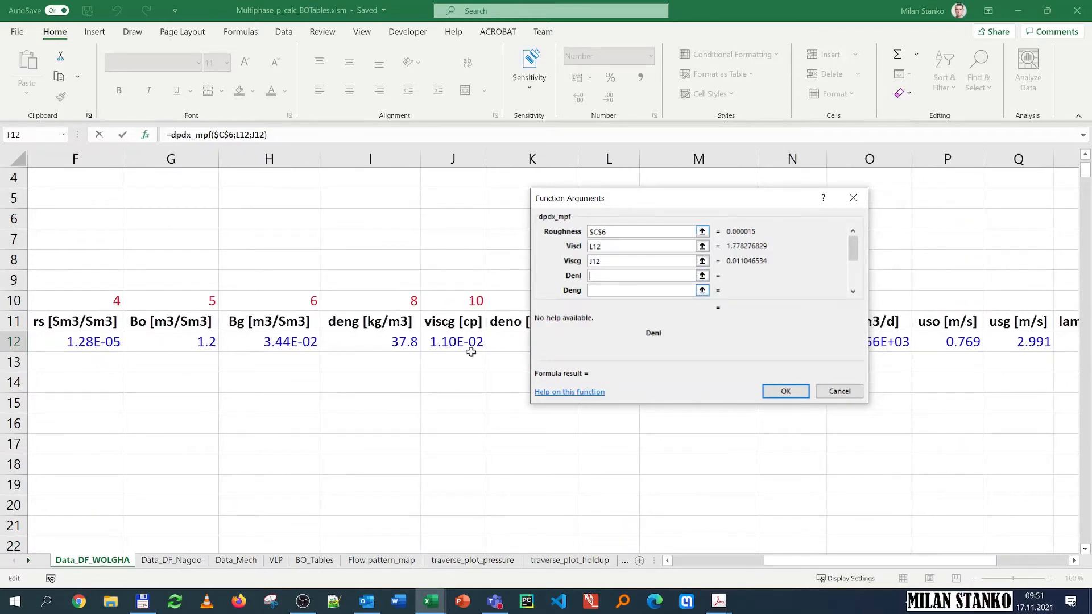
left_click(494, 343)
key("Tab")
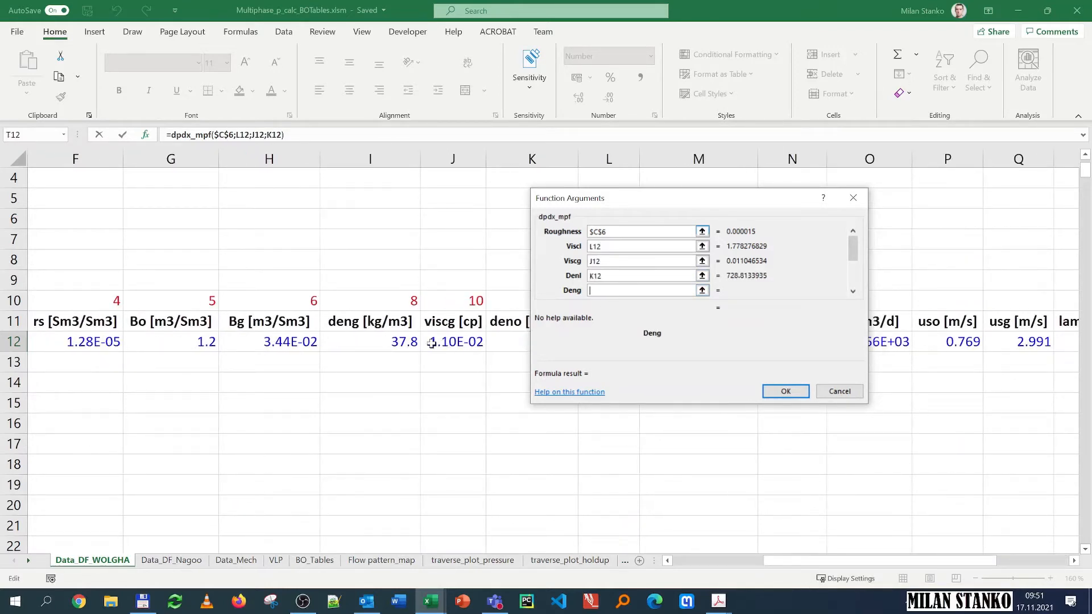
left_click(370, 343)
Step: Set Usl to the superficial liquid velocity P12 and Usg to the superficial gas velocity Q12
double_click(853, 291)
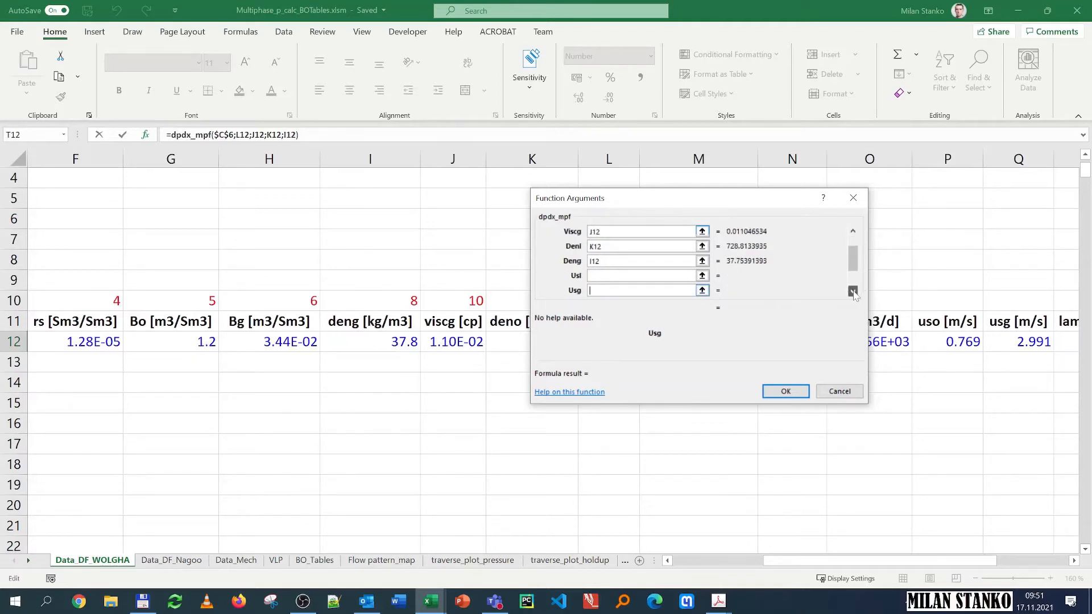
left_click(853, 291)
left_click(608, 261)
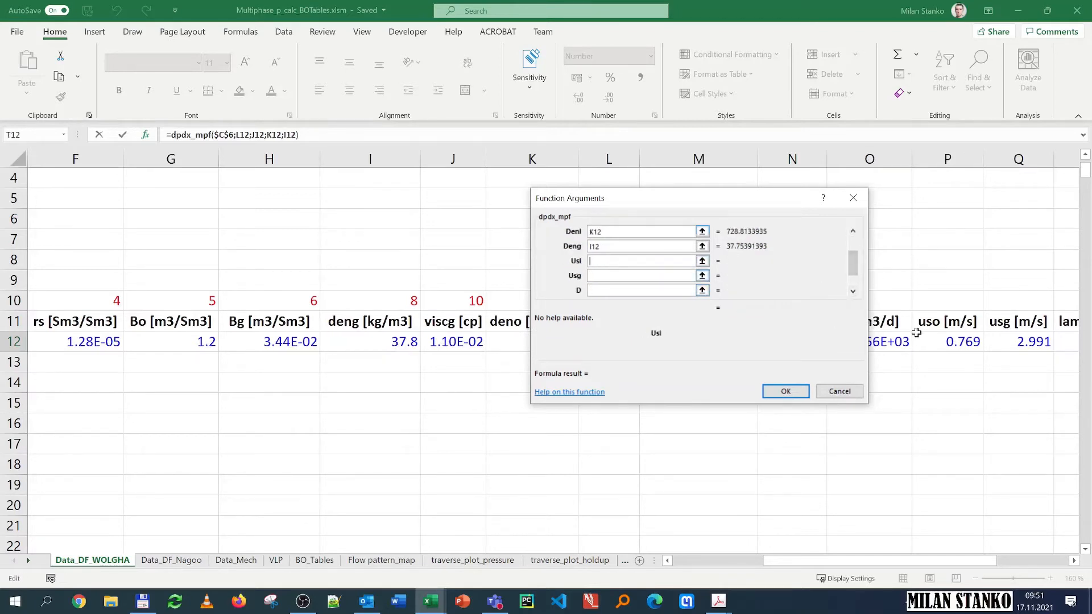
left_click(947, 341)
key("Tab")
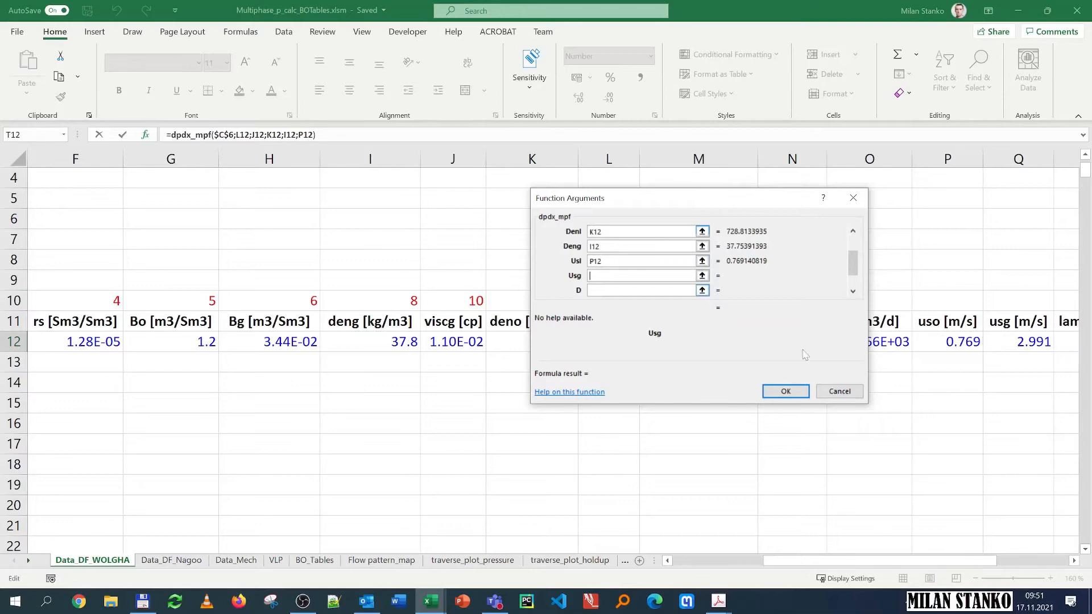
left_click(1010, 342)
key("Tab")
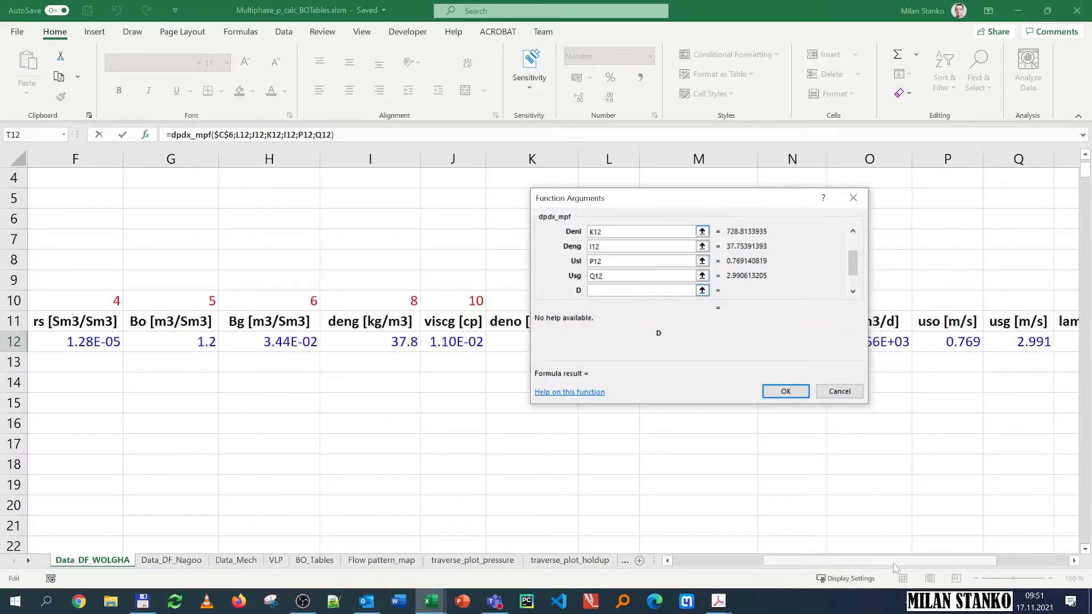
Step: Set D to the pipe ID as absolute $C$4 and Angle to the pipe inclination as absolute $C$7
left_click_drag(897, 569, 726, 567)
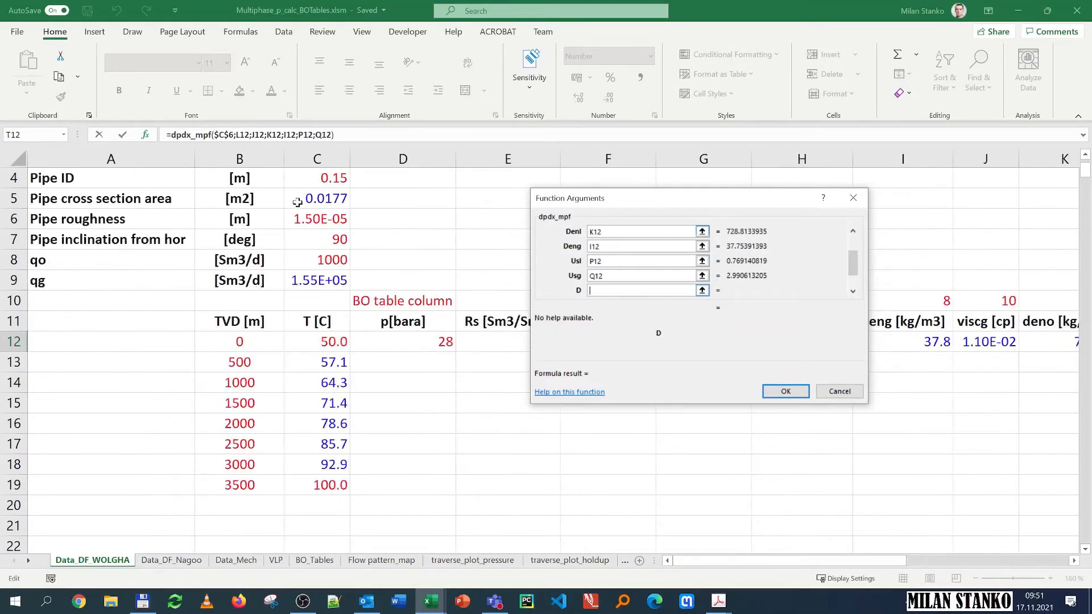
left_click(320, 179)
key("F4")
left_click(856, 293)
left_click(856, 294)
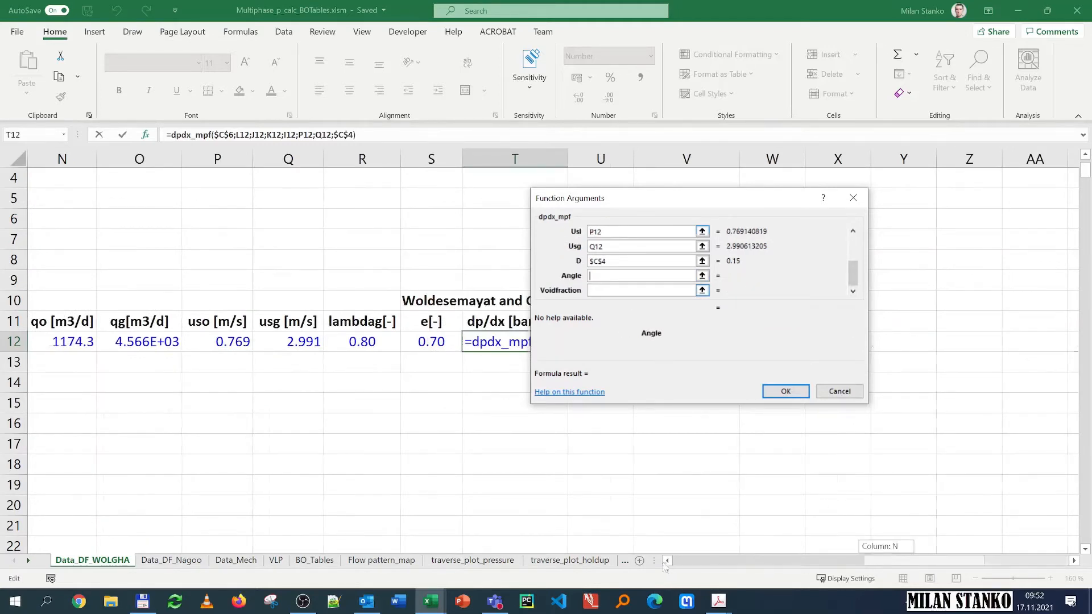
left_click_drag(874, 567, 643, 543)
left_click(320, 239)
key("F4")
key("Tab")
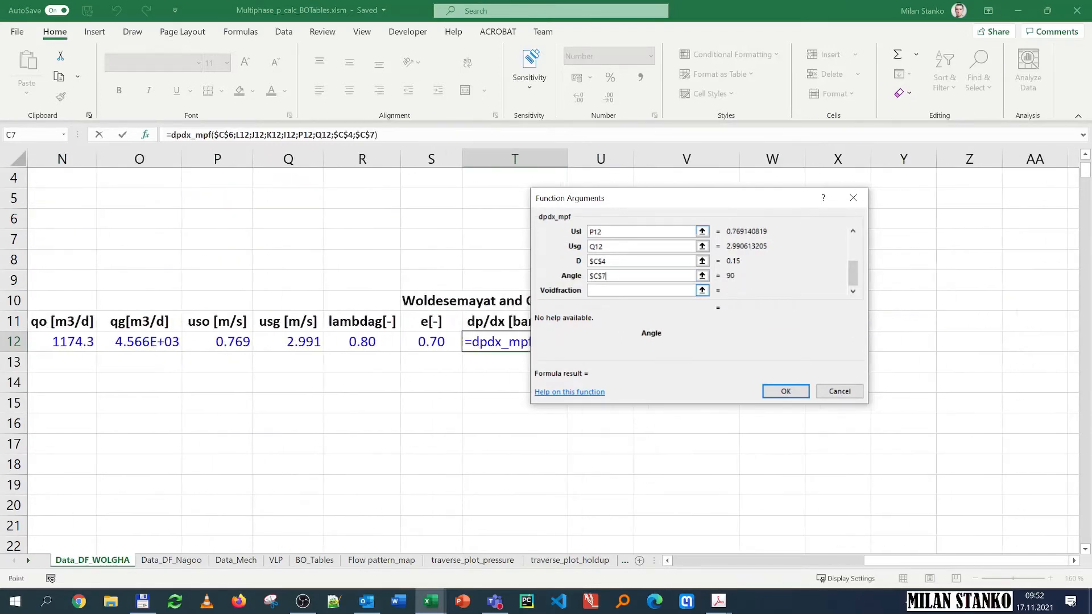
Step: Set Voidfraction to the Woldesemayat-Ghajar void fraction S12, review all arguments and confirm the function
left_click(423, 344)
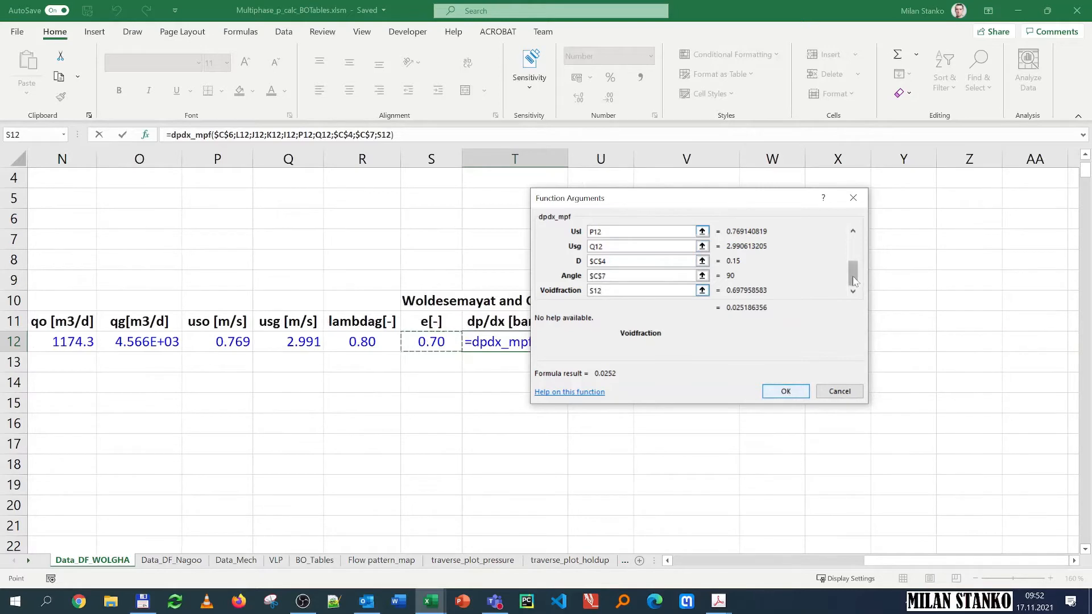
left_click_drag(853, 271, 854, 239)
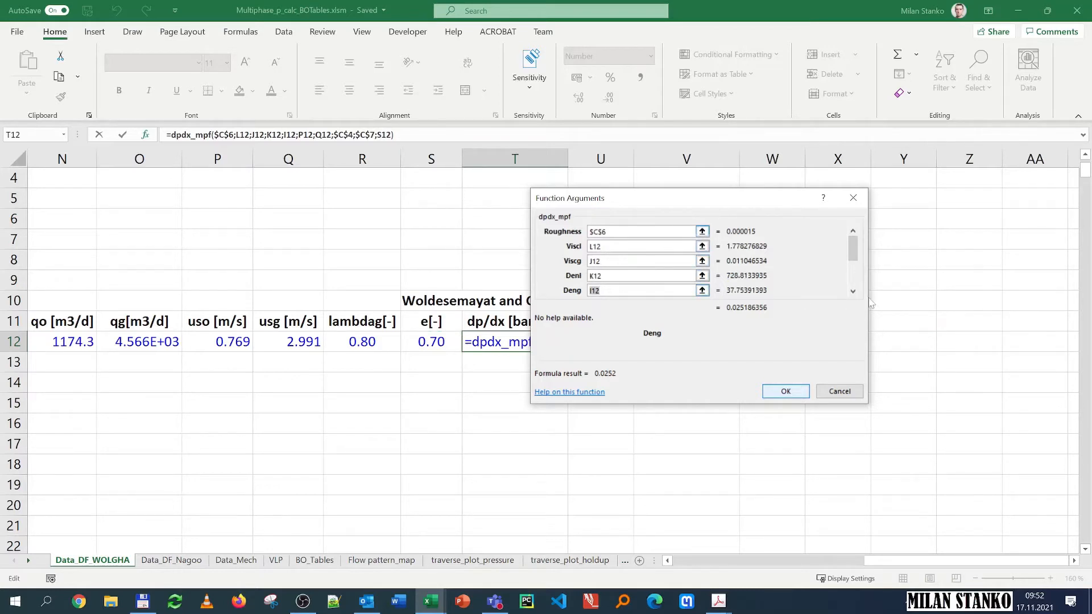
left_click(853, 290)
left_click(852, 291)
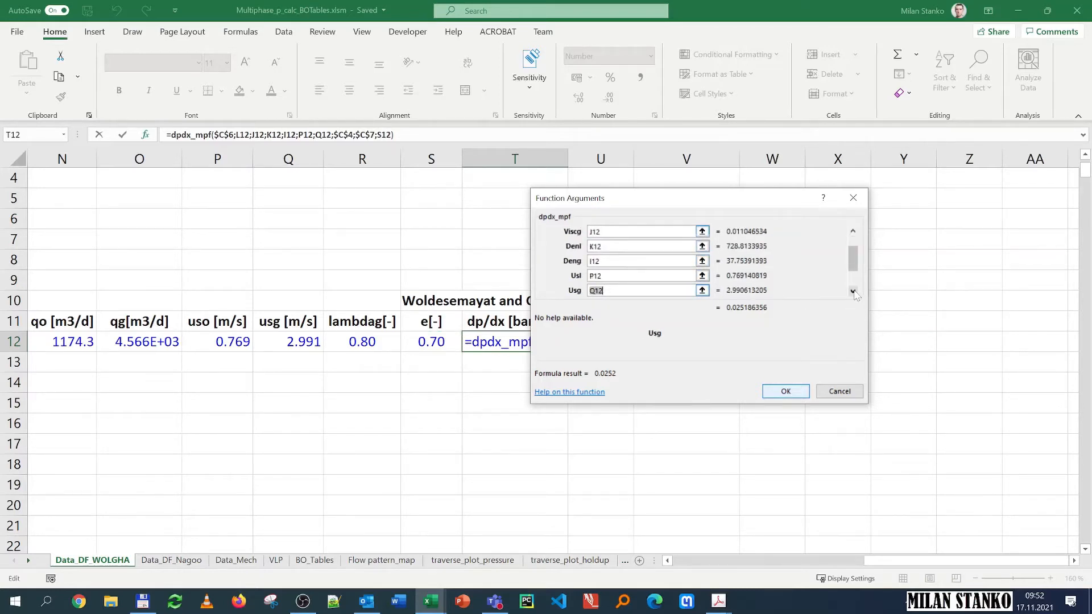
left_click(853, 291)
left_click(852, 290)
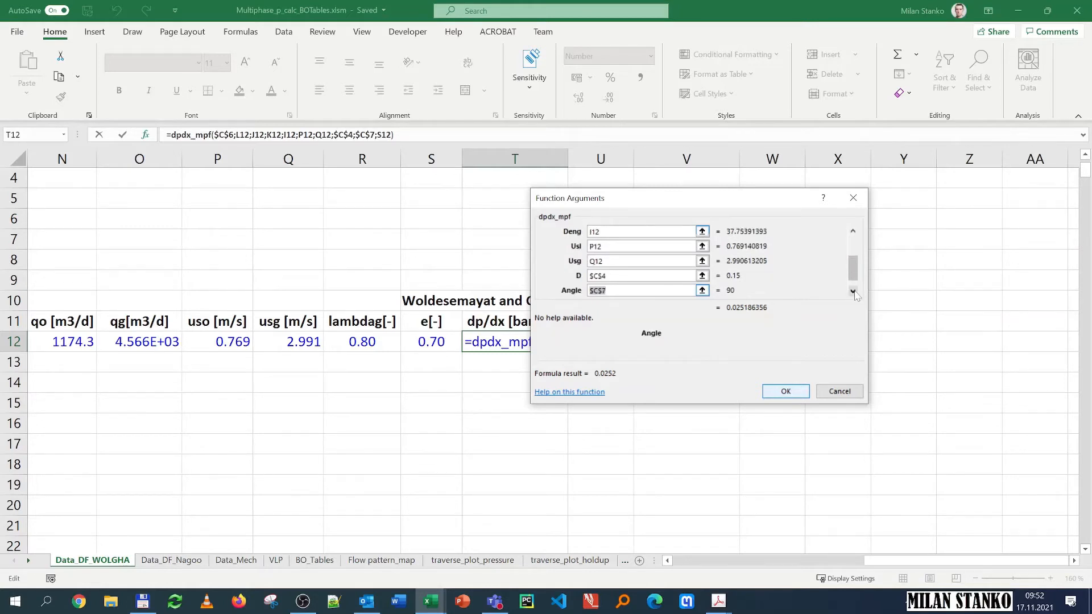
left_click(853, 291)
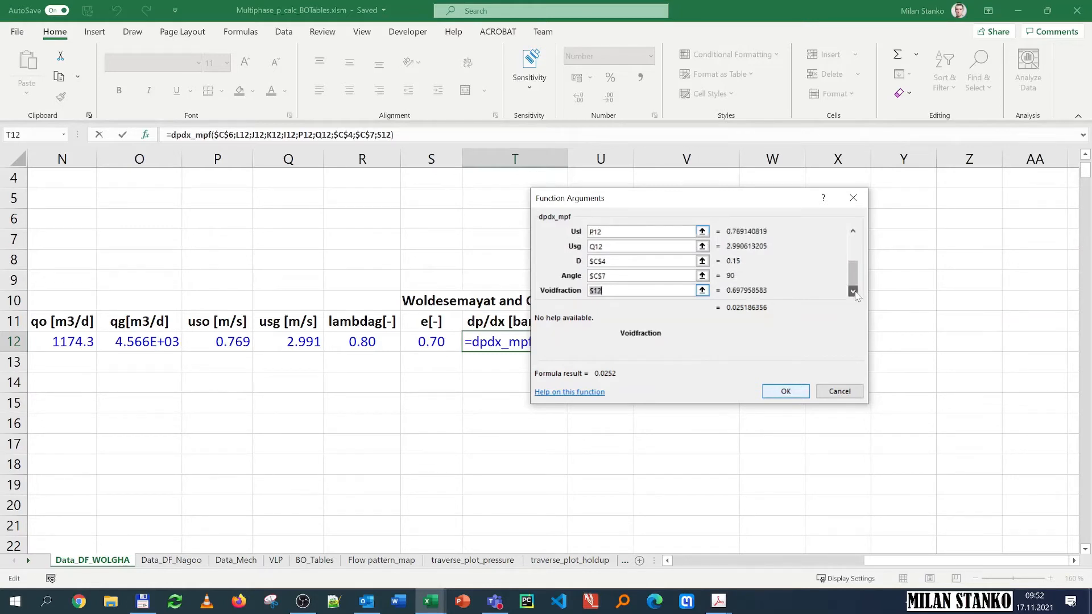
left_click(793, 393)
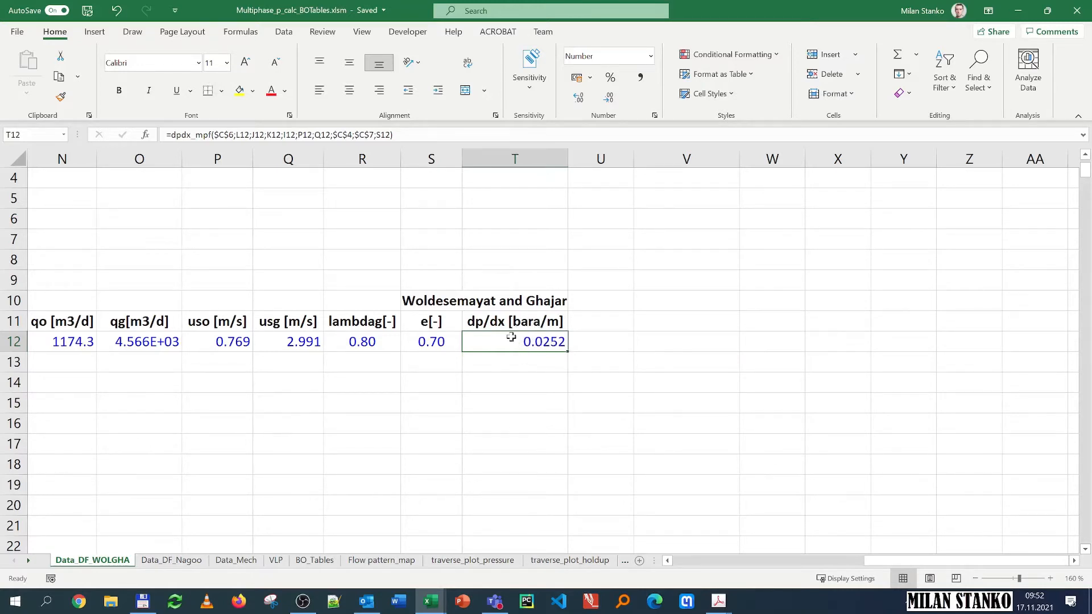
Step: Enter the pressure at 500 m in D13 as the previous pressure D12 plus gradient T12 times the depth step (B13-B12)
left_click_drag(893, 563, 637, 565)
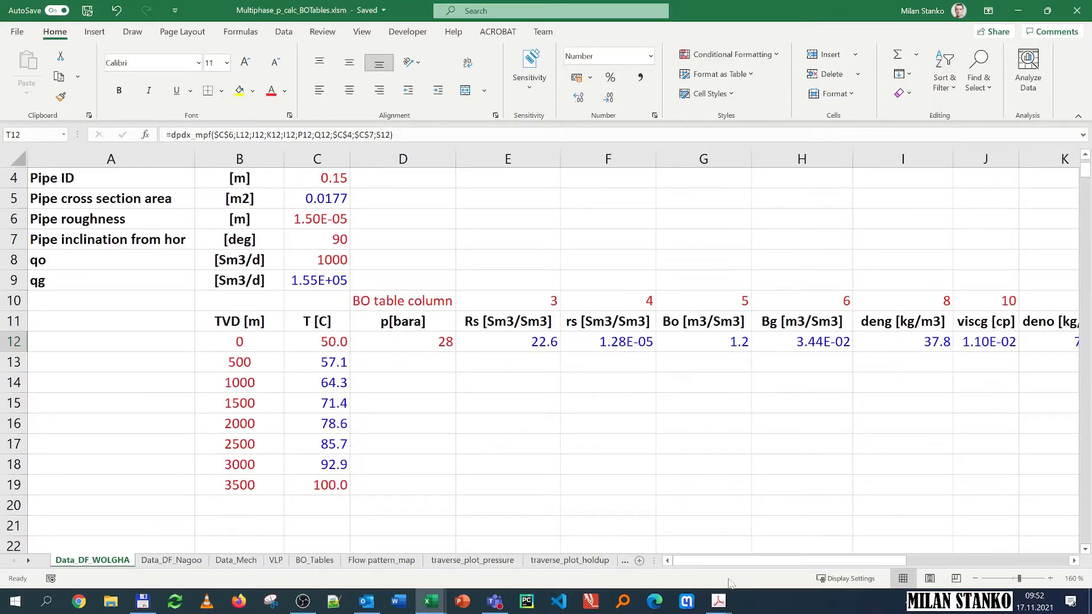
mouse_move(734, 561)
left_mouse_down()
mouse_move(896, 561)
mouse_move(736, 562)
left_mouse_up()
left_click(412, 361)
type("=")
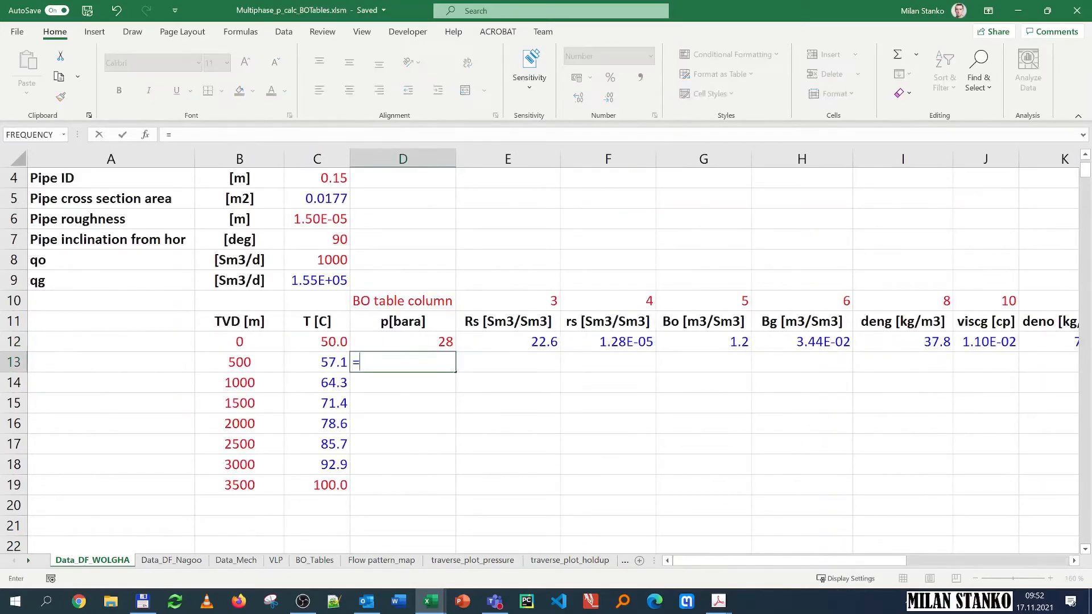
key("Up")
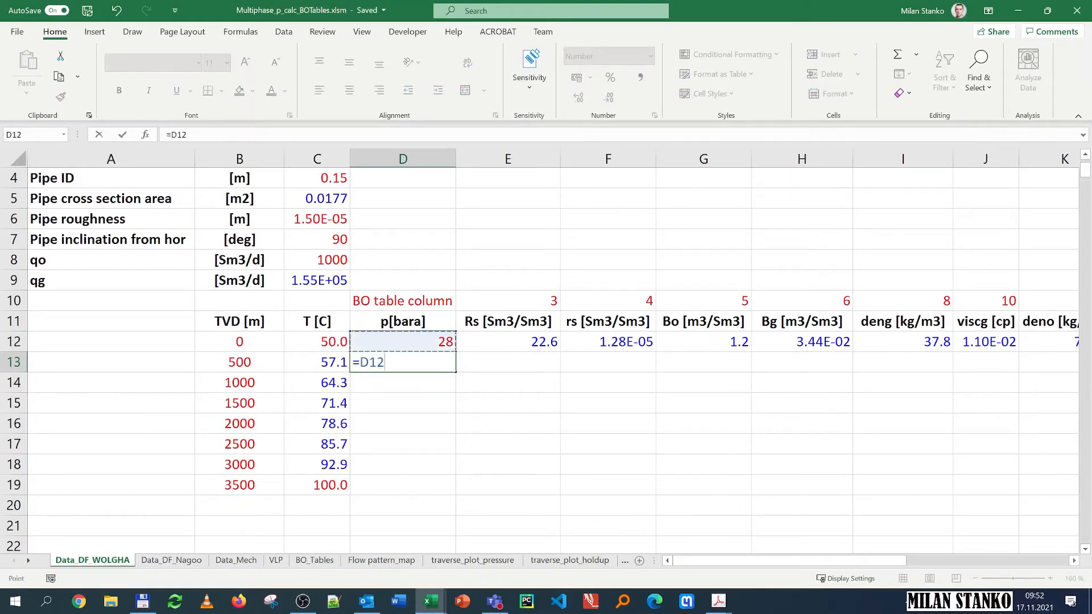
type("+")
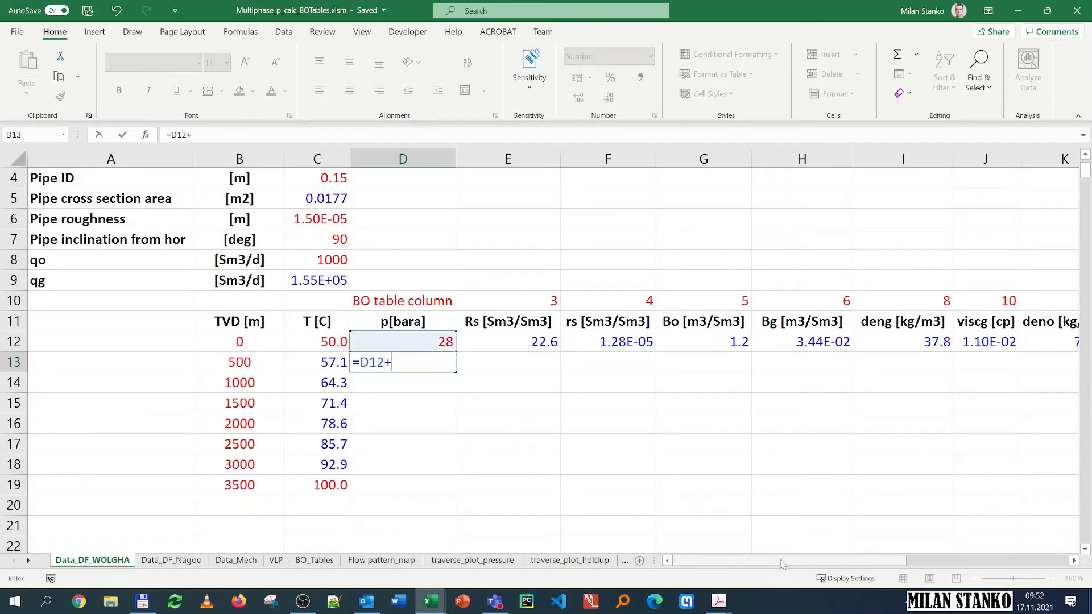
left_click_drag(796, 559, 842, 555)
left_click_drag(981, 556, 1009, 556)
left_click(855, 342)
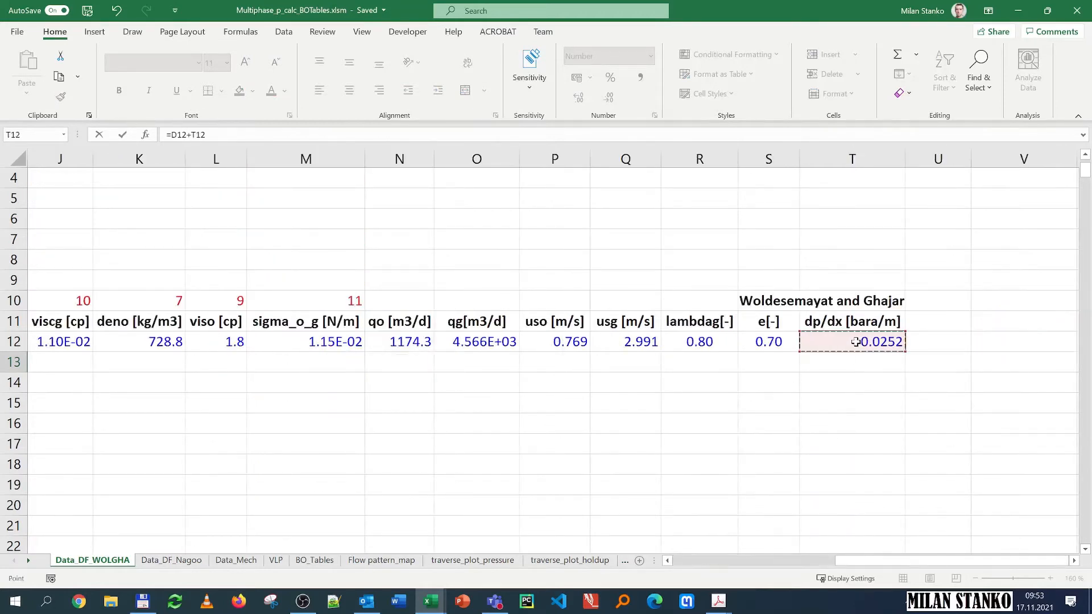
type("*")
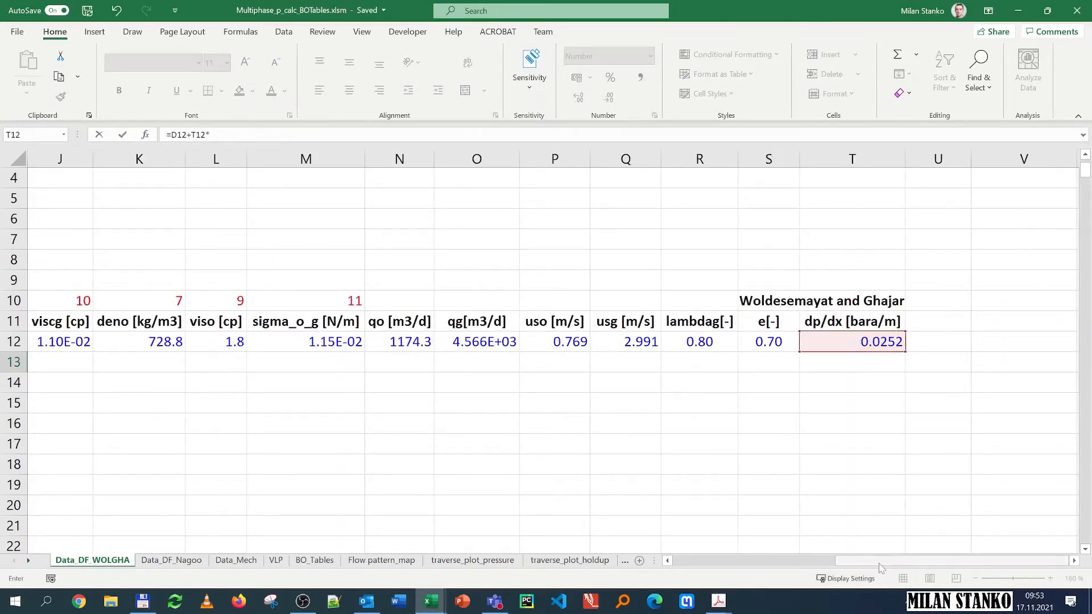
left_click_drag(816, 558, 657, 562)
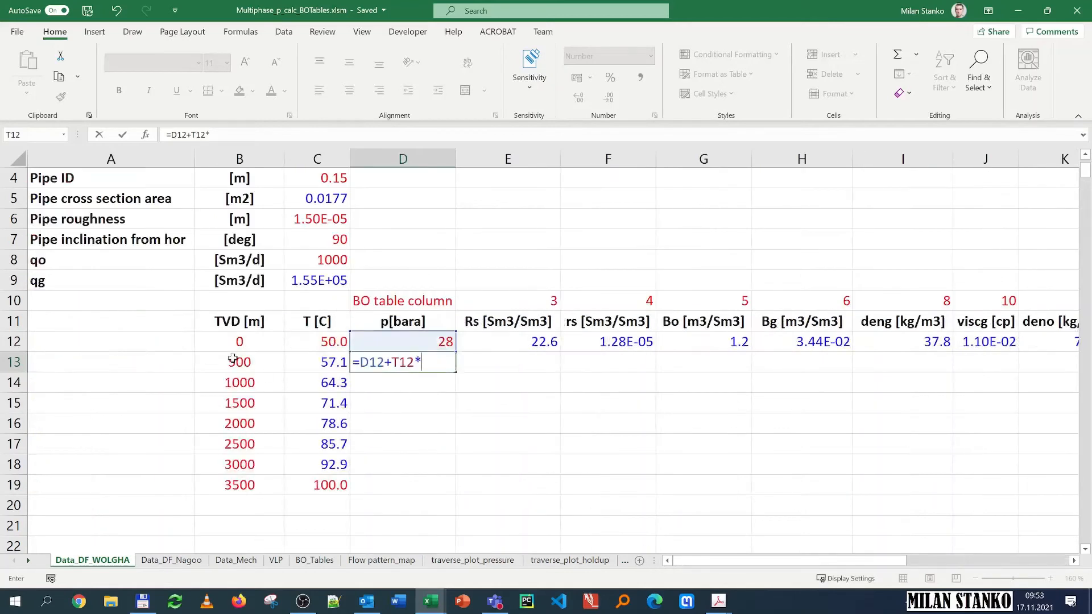
type("(")
left_click(211, 362)
type("-")
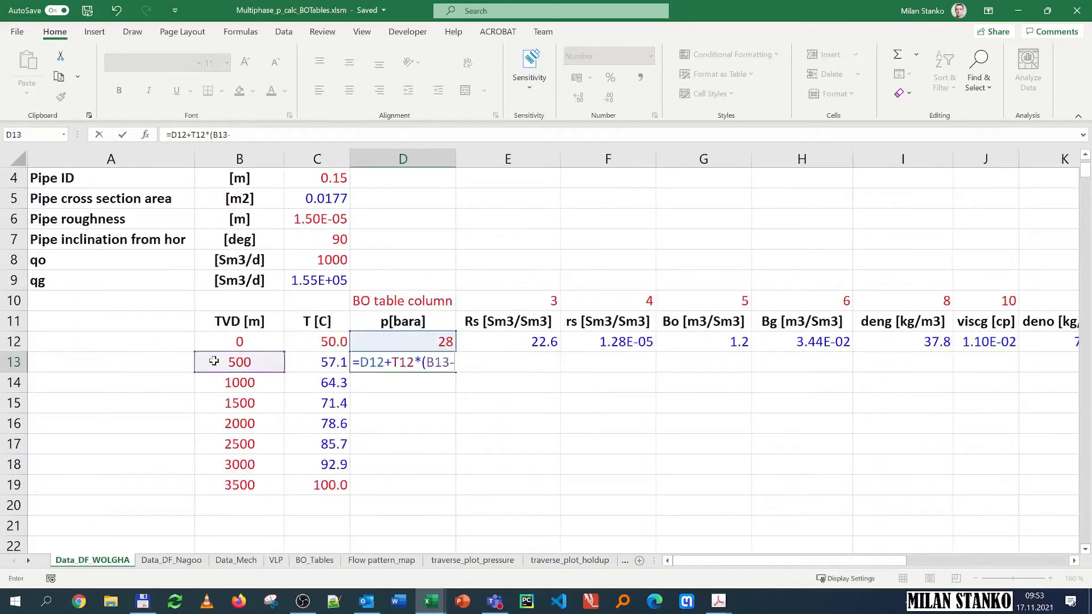
left_click(251, 340)
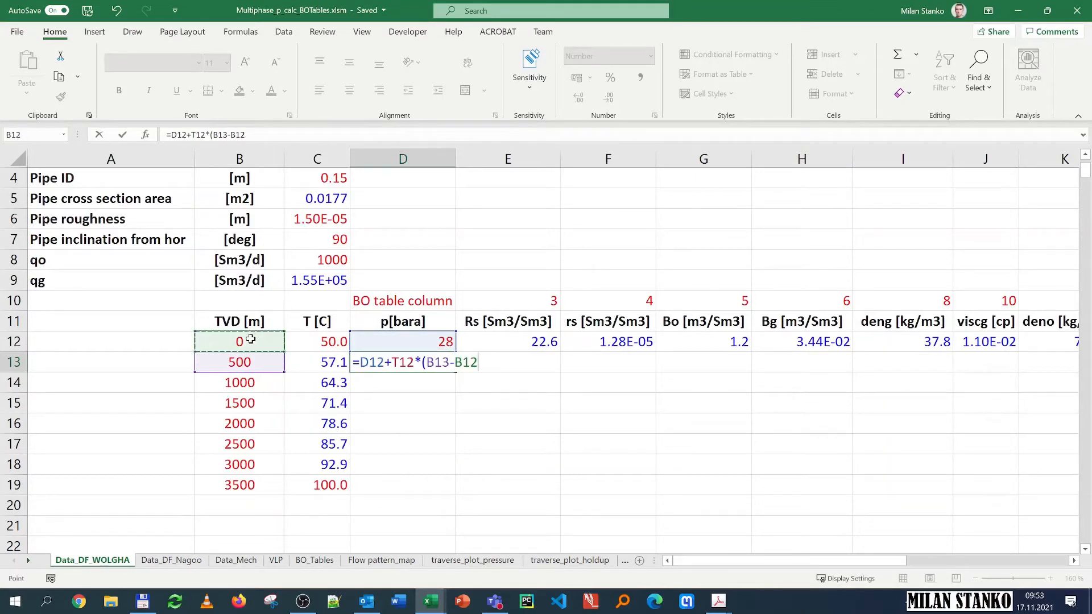
type(")")
key("Return")
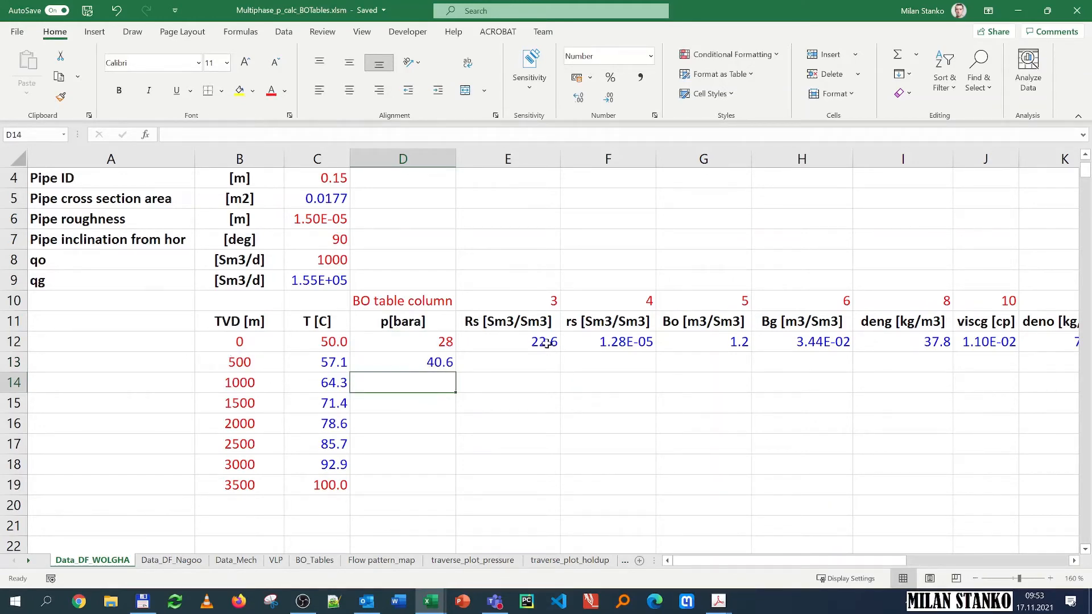
Step: Copy the row-12 property formulas into row 13, then fill D13:T13 down through row 19 at 3500 m TVD
left_click_drag(546, 344, 1005, 370)
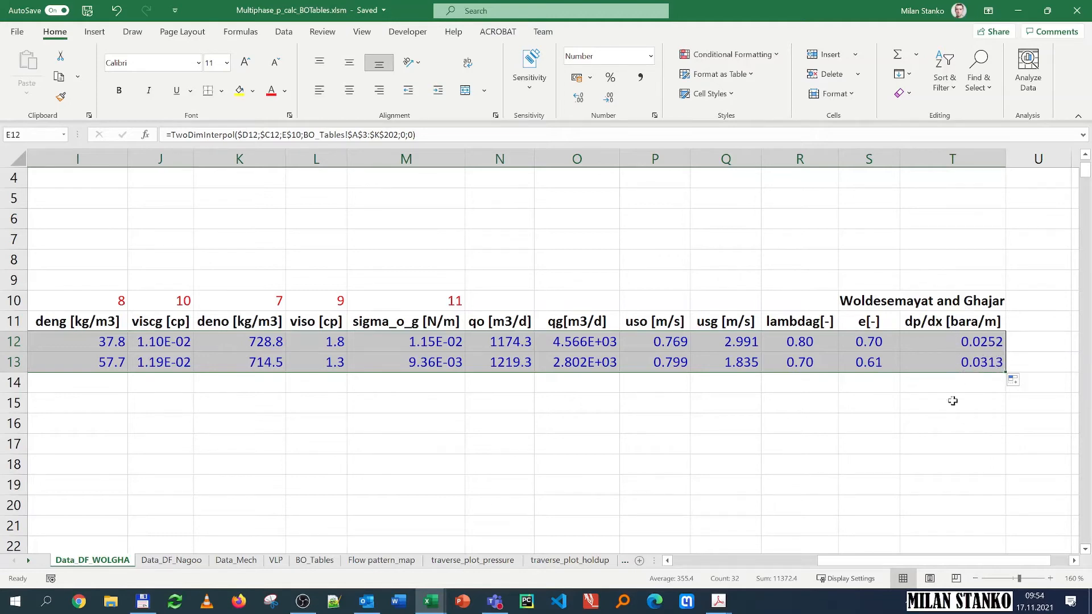
left_click_drag(958, 563, 814, 568)
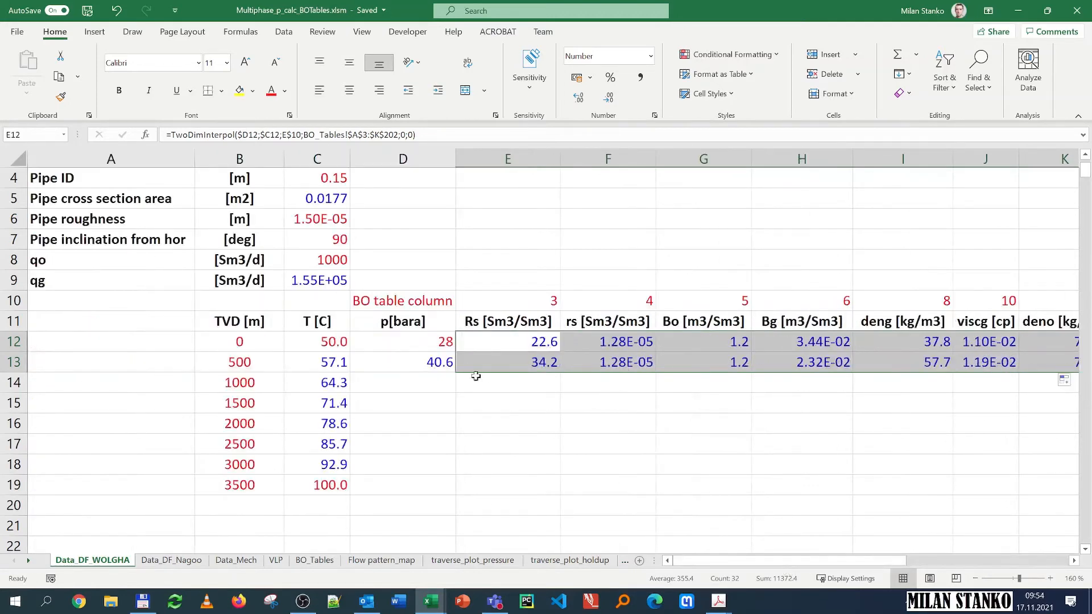
left_click_drag(427, 363, 1003, 364)
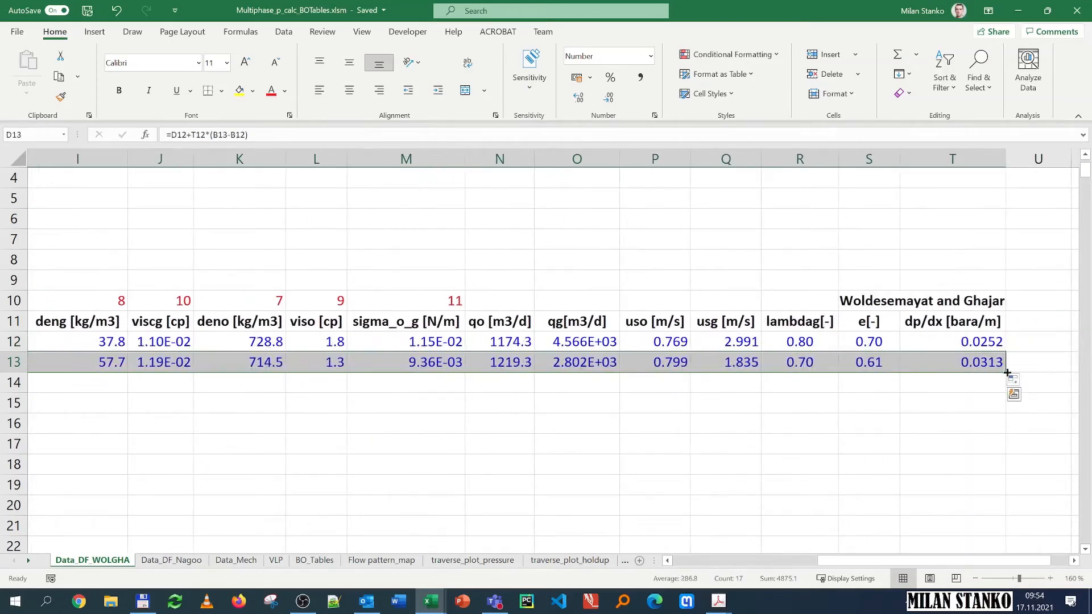
double_click(1007, 374)
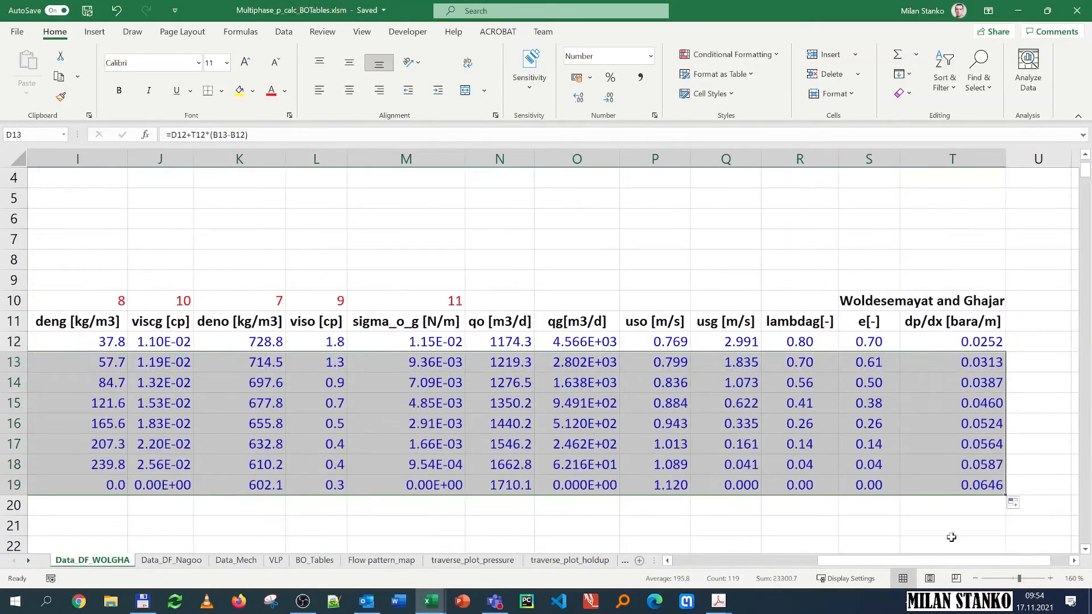
Step: Review the computed values and formulas cell by cell along row 19 at 3500 m TVD
left_click_drag(960, 563, 904, 566)
left_click_drag(832, 564, 762, 566)
left_click(426, 518)
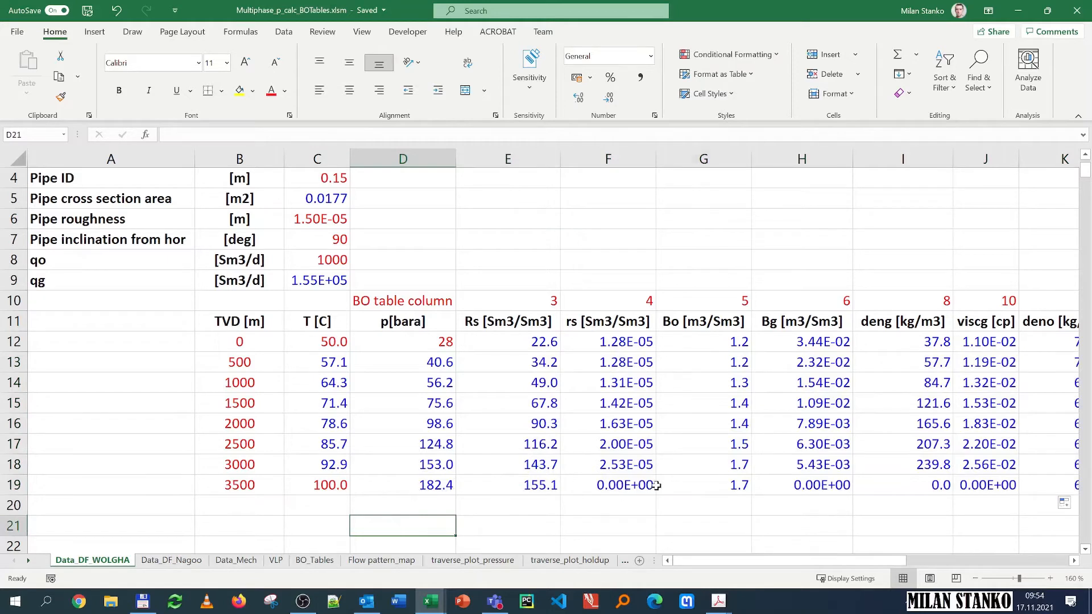
left_click(704, 483)
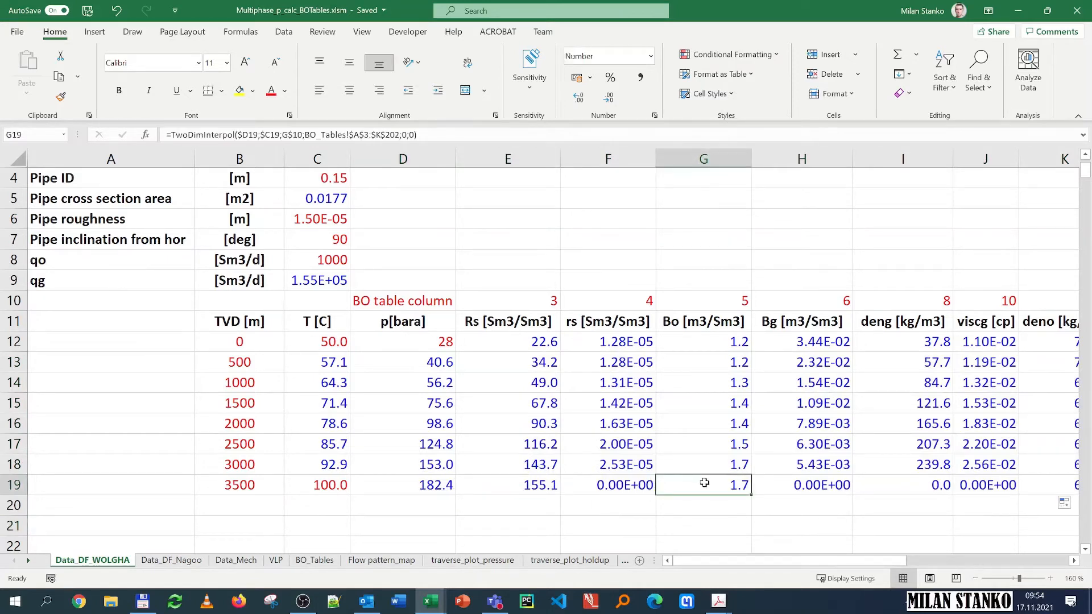
key("Left")
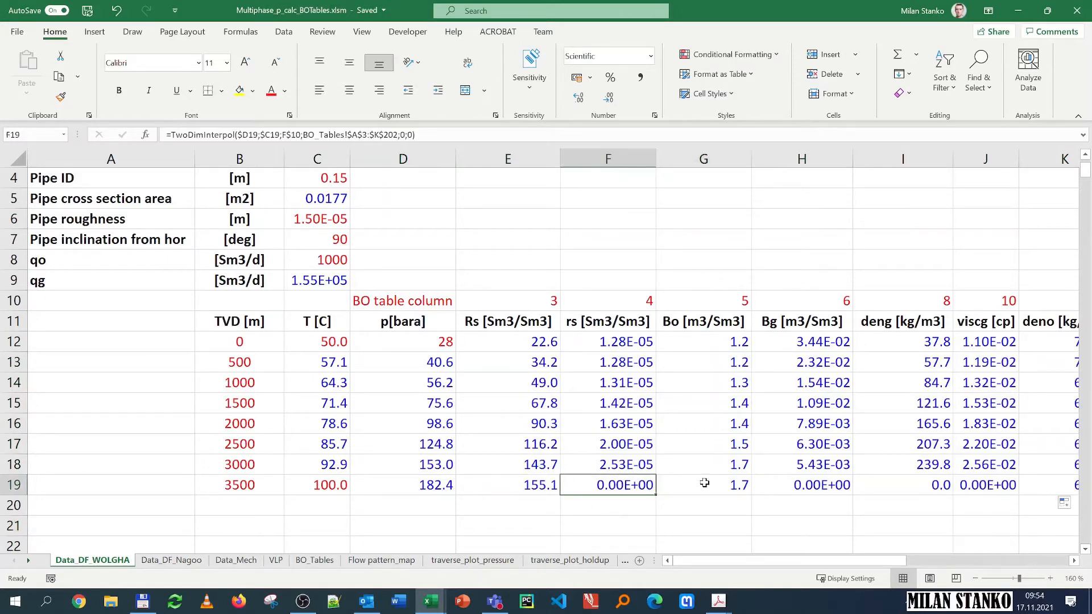
key("Right")
key("Right")
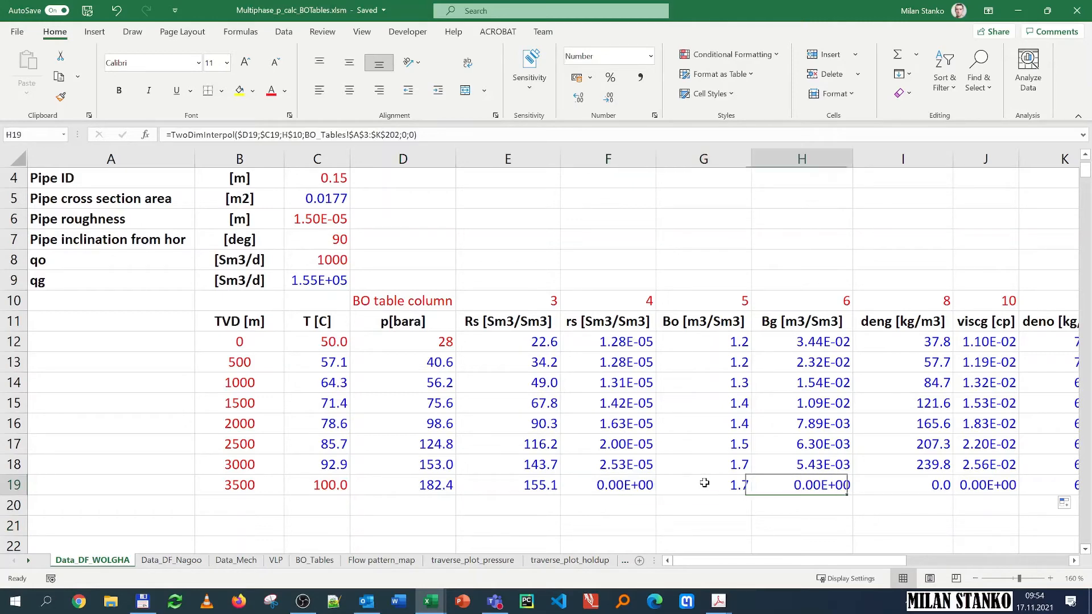
key("Right")
key("Right")
key("Right")
key("Right")
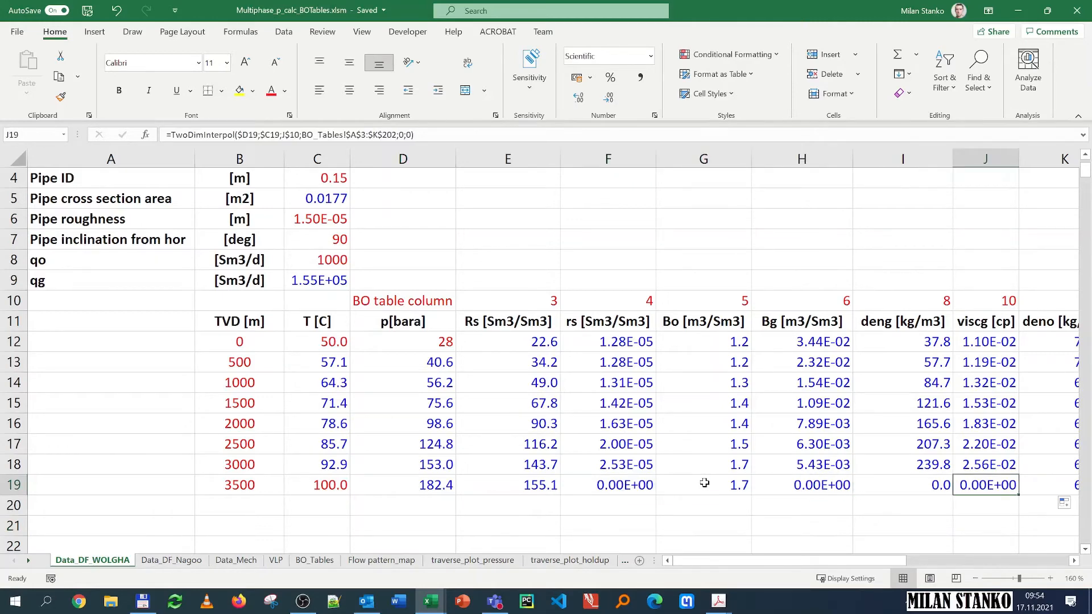
key("Right")
key("Left")
key("Left")
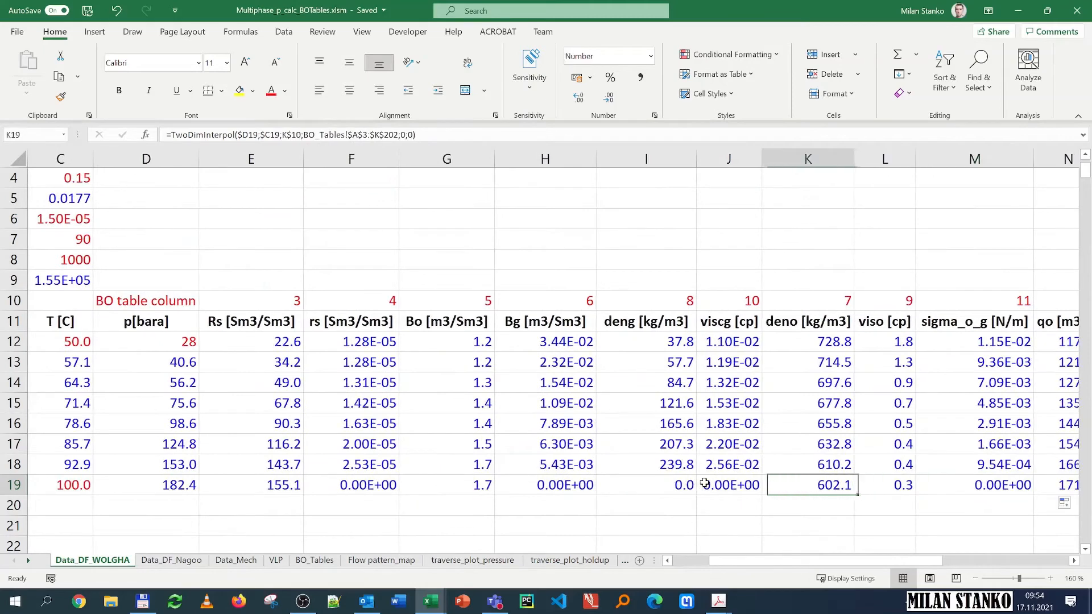
key("Left")
key("Left")
key("Left")
key("Left")
key("Right")
key("Right")
key("Right")
key("Right")
key("Right")
key("Right")
key("Right")
key("Right")
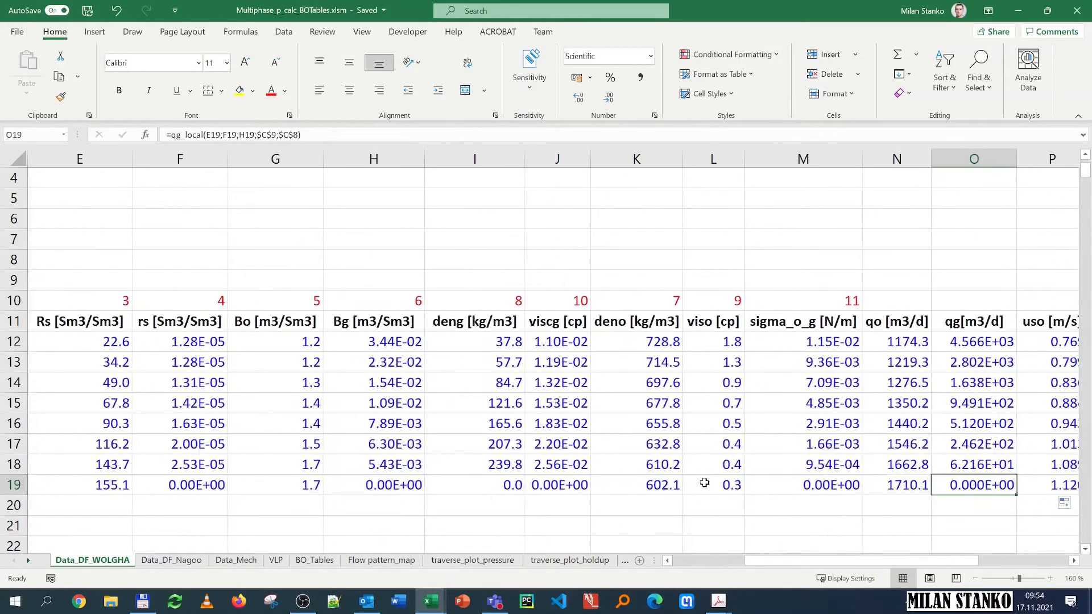
key("Right")
key("Right")
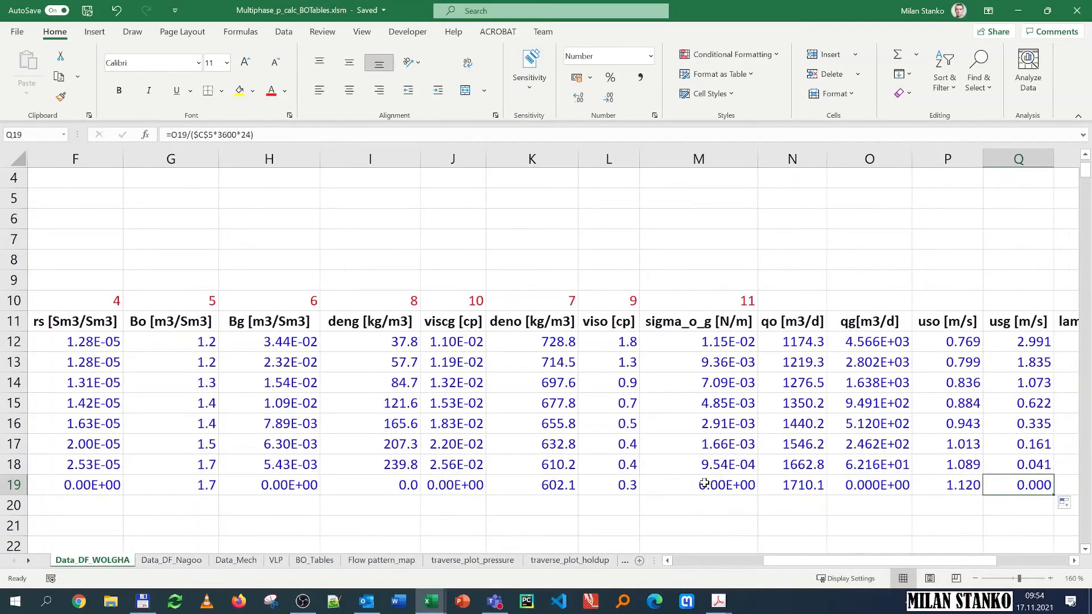
key("Right")
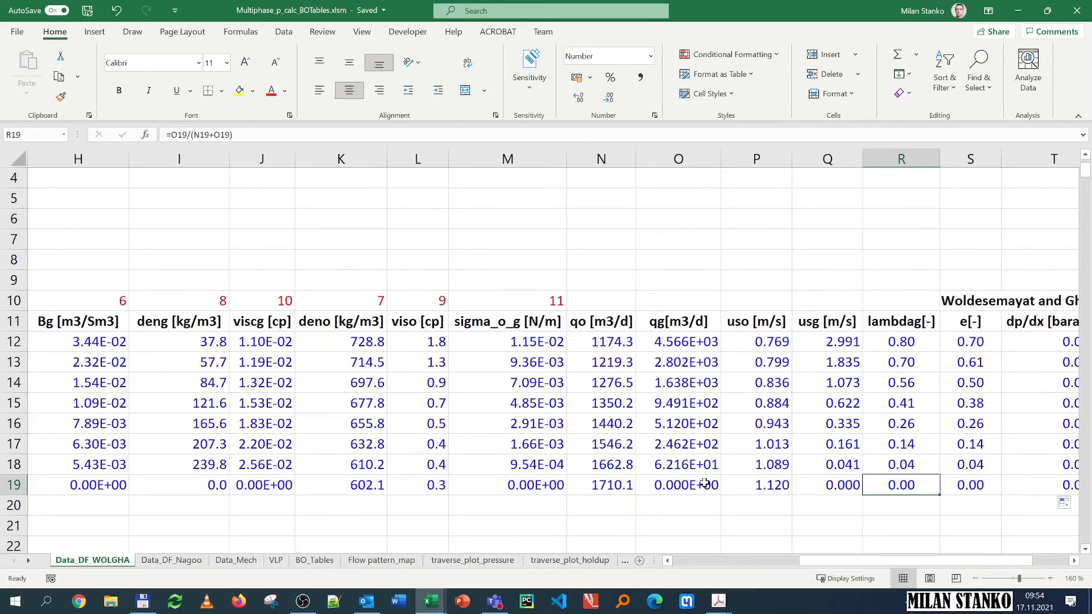
key("Right")
key("Right")
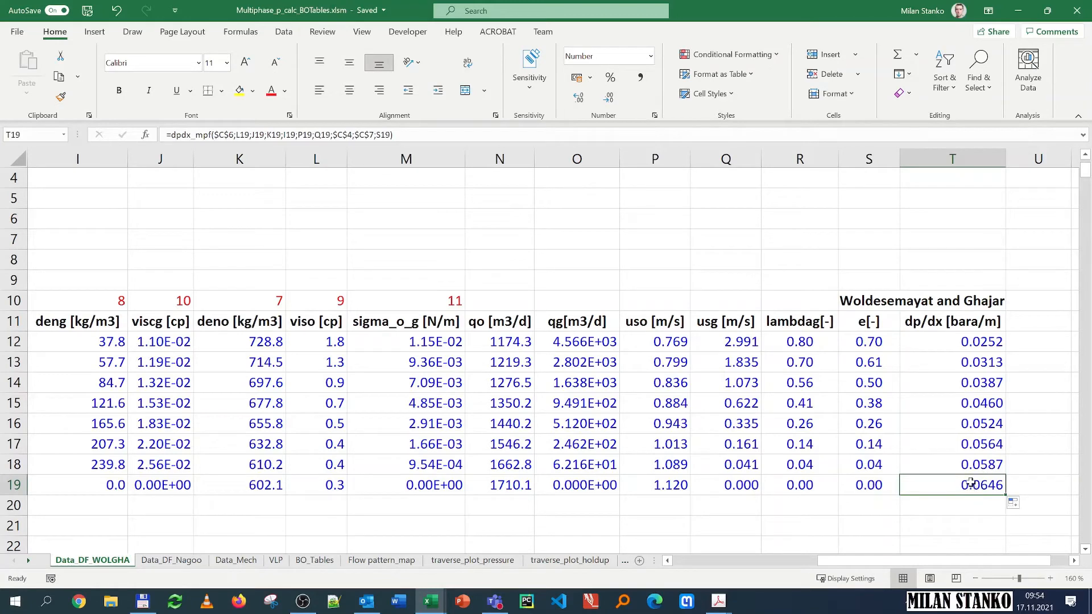
Step: Examine the Flow pattern_map chart of superficial velocities against the calculated columns on the data sheet
left_click_drag(961, 571, 956, 565)
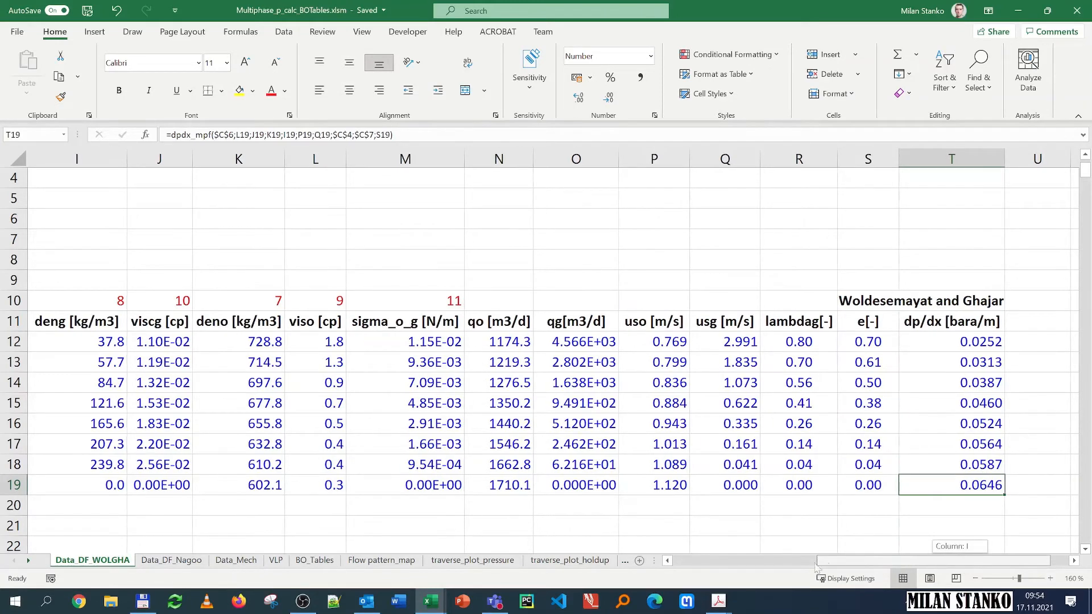
left_click_drag(816, 568, 729, 571)
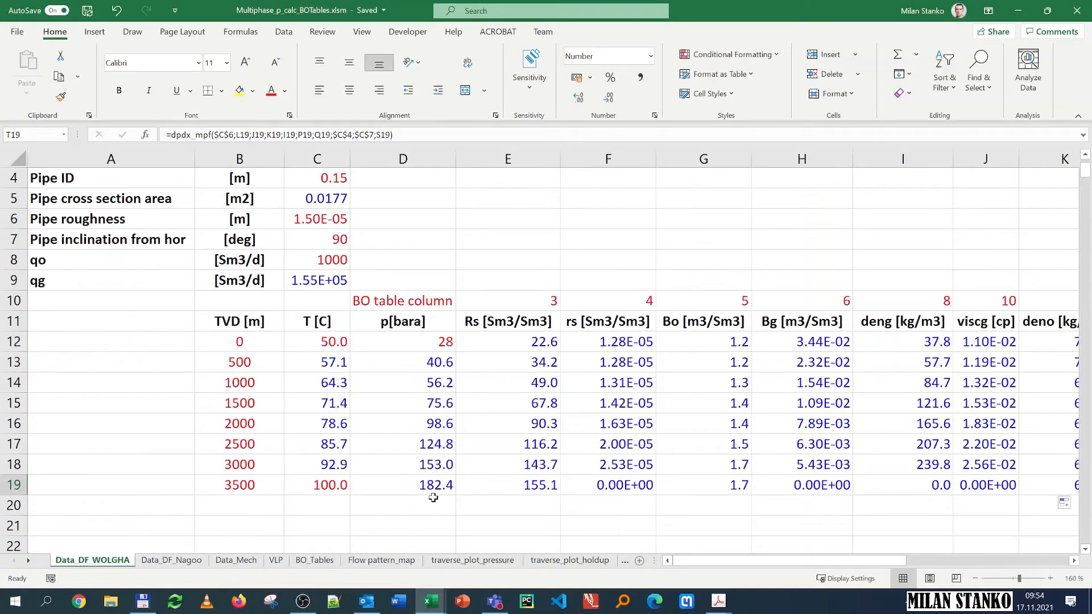
scroll(375, 446, "up", 1)
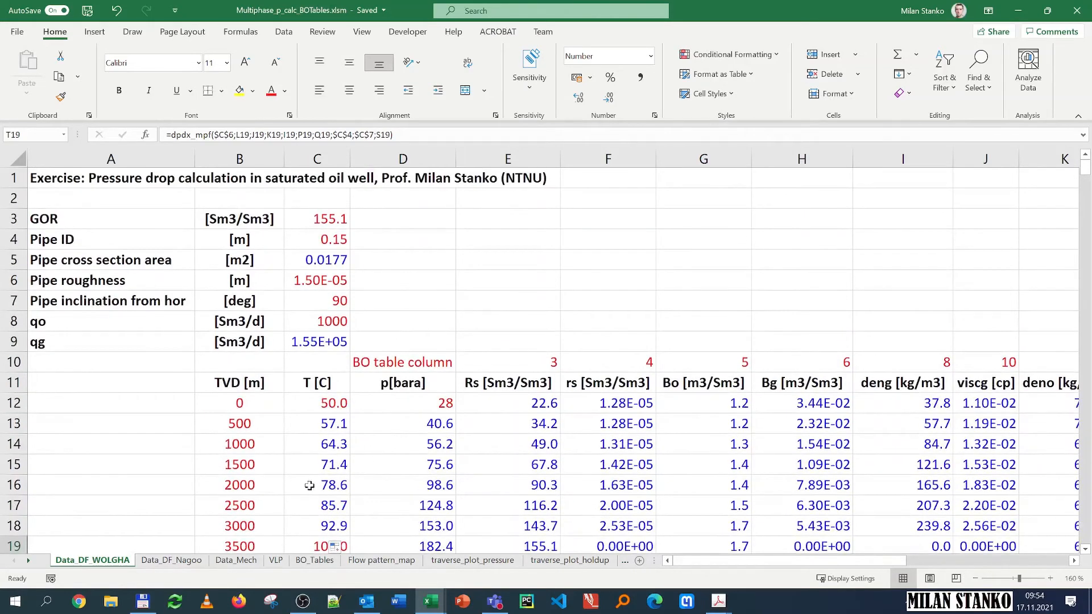
scroll(397, 424, "down", 1)
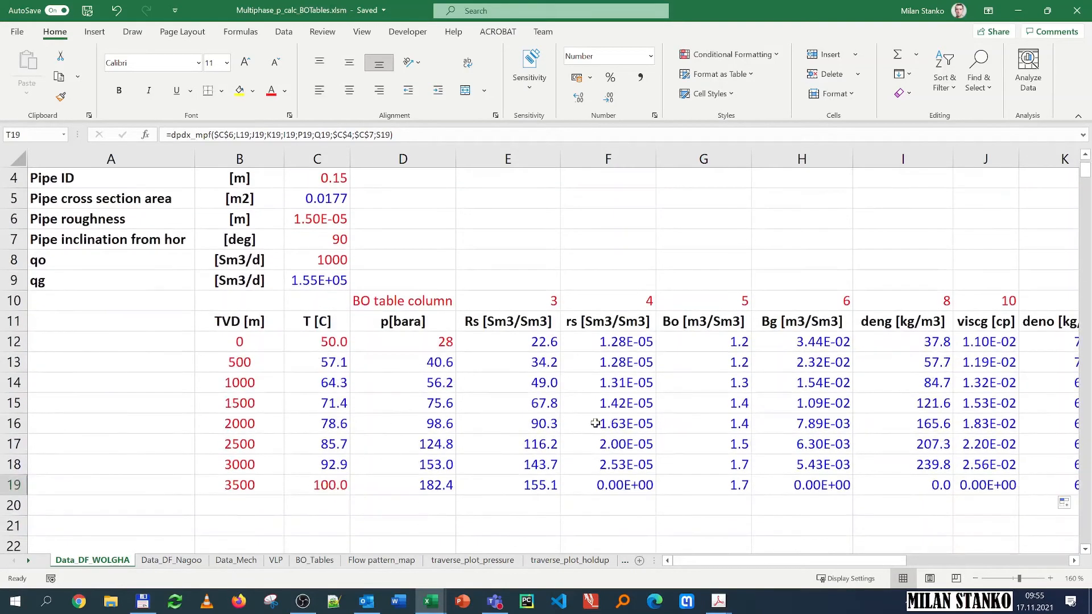
left_click(382, 560)
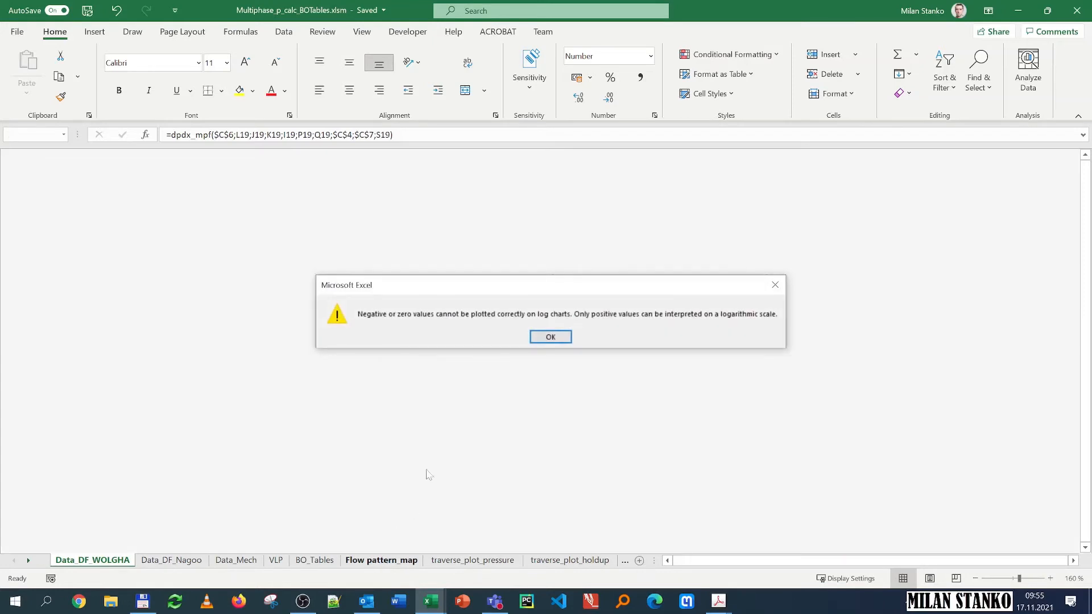
left_click(539, 336)
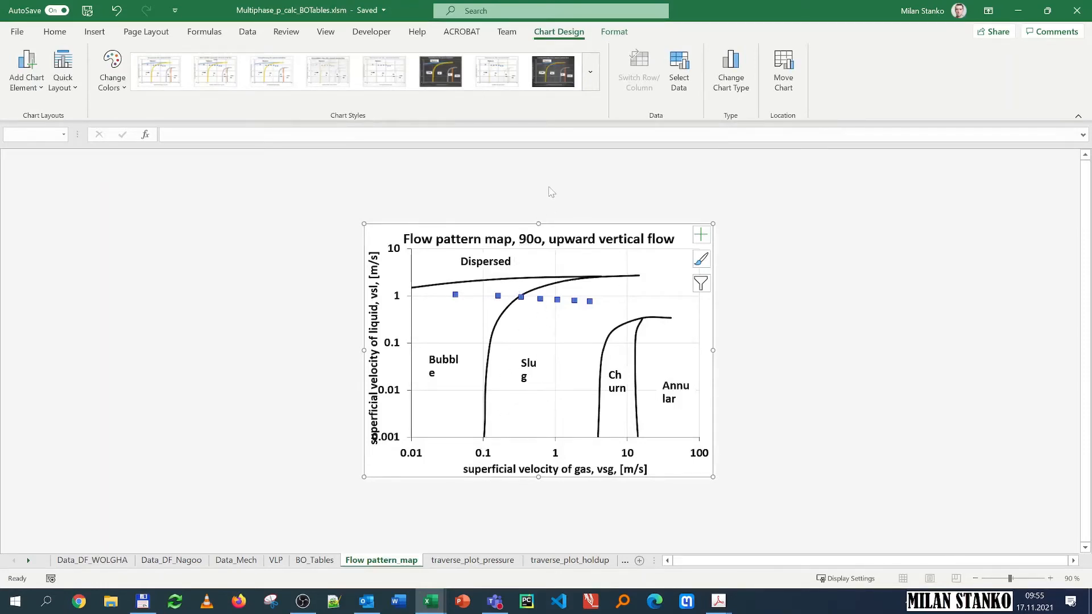
left_click(1050, 579)
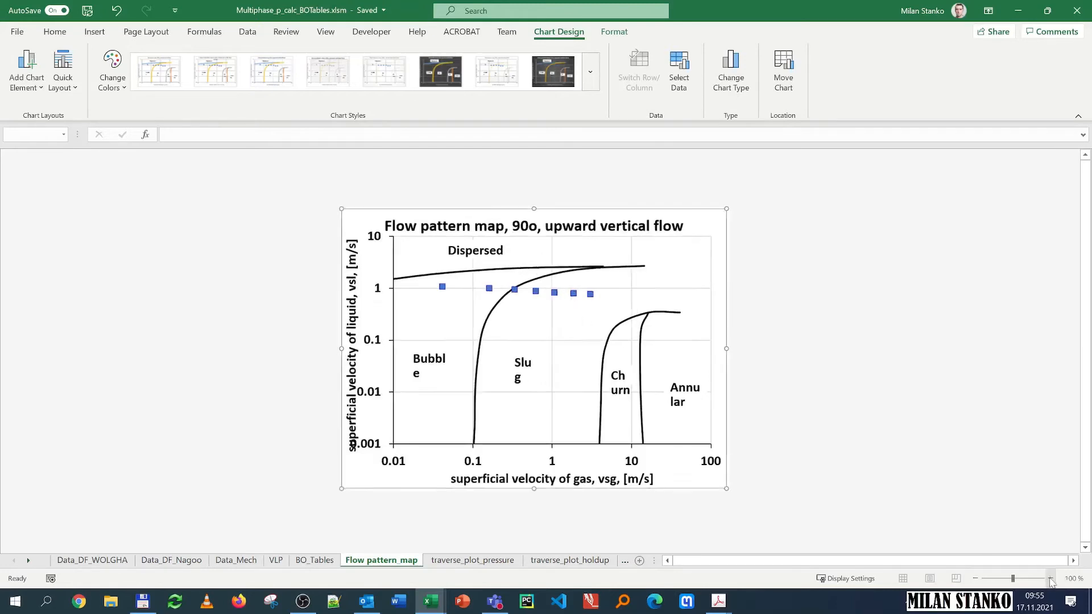
left_click(1049, 578)
left_click(1050, 579)
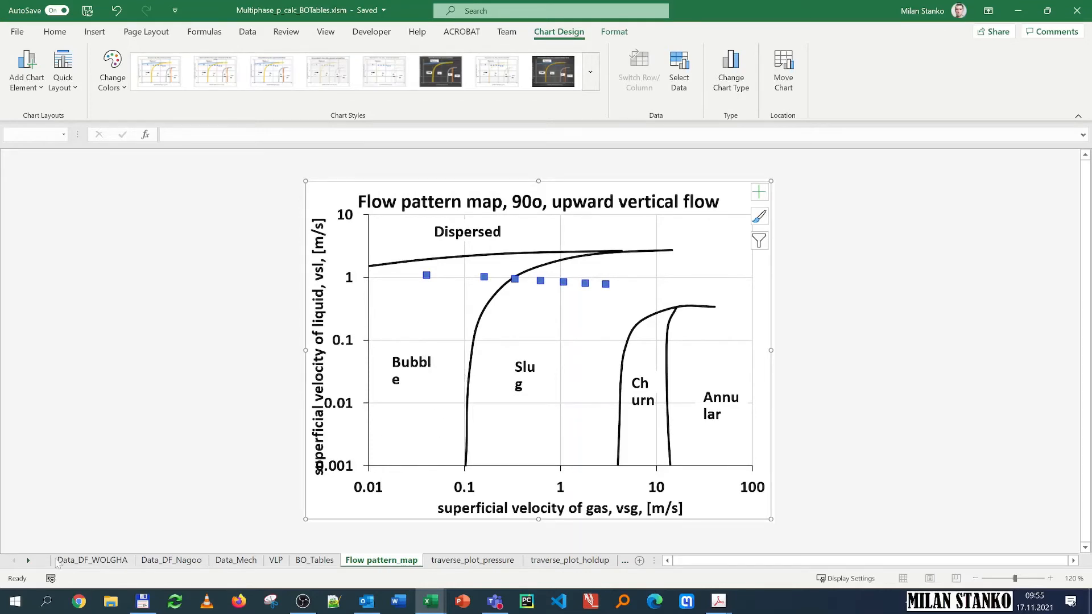
left_click(116, 565)
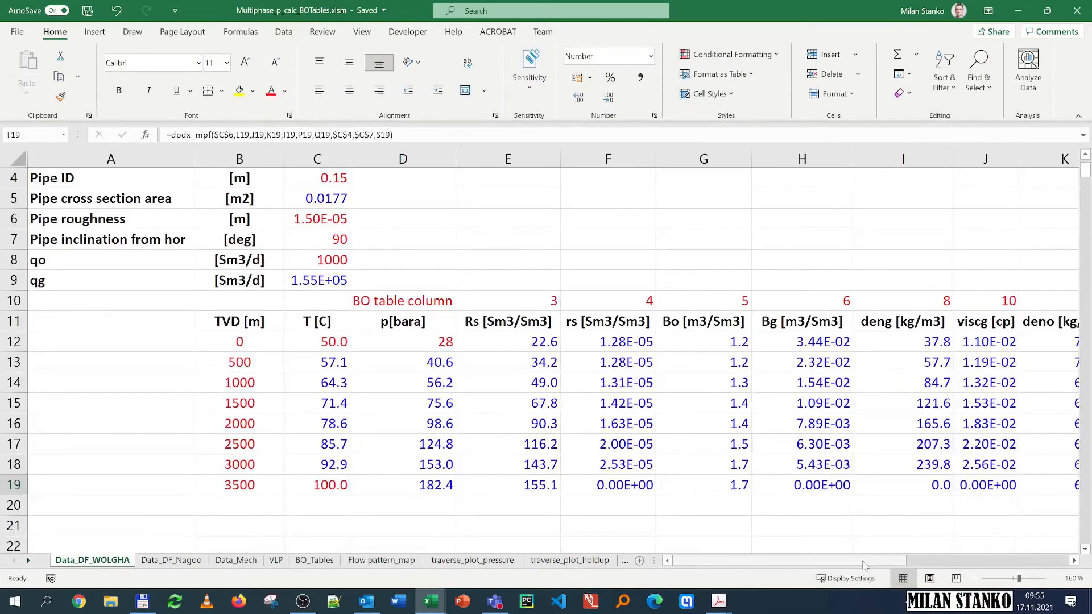
left_click_drag(907, 561, 921, 558)
left_click_drag(1005, 557, 1032, 559)
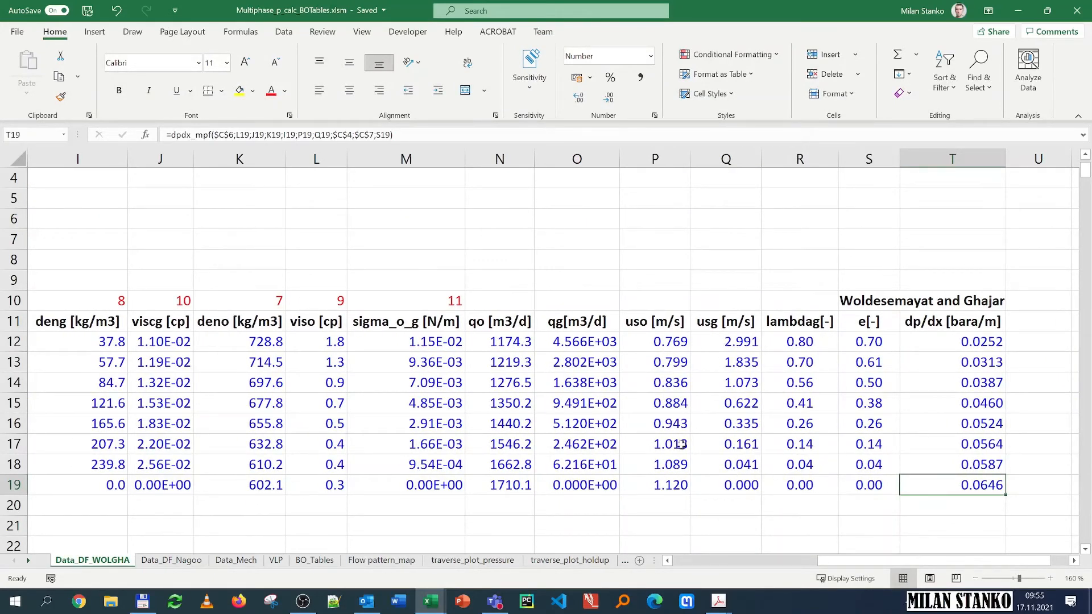
left_click(377, 560)
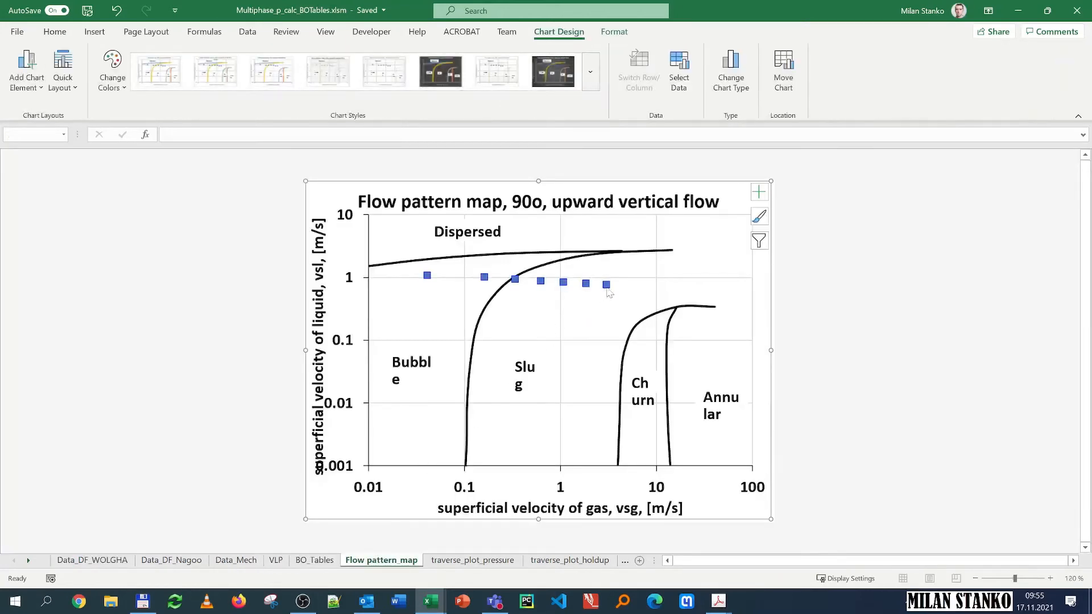
Step: Open the pressure traverse chart and resize its plot area so the pressure and TVD axis titles clear the tick labels
mouse_move(608, 287)
left_click(460, 561)
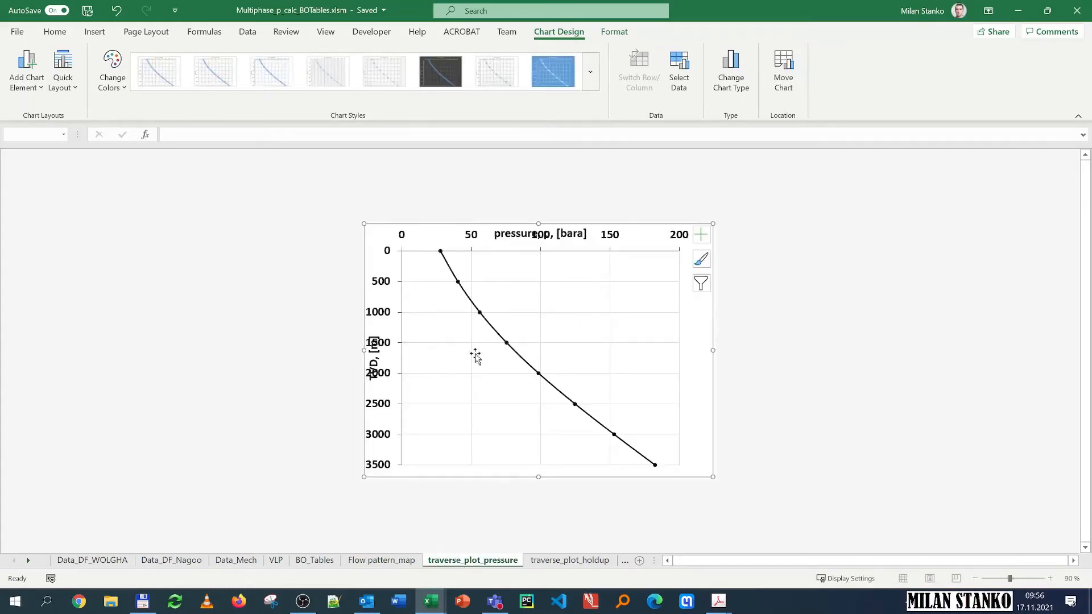
left_click(544, 282)
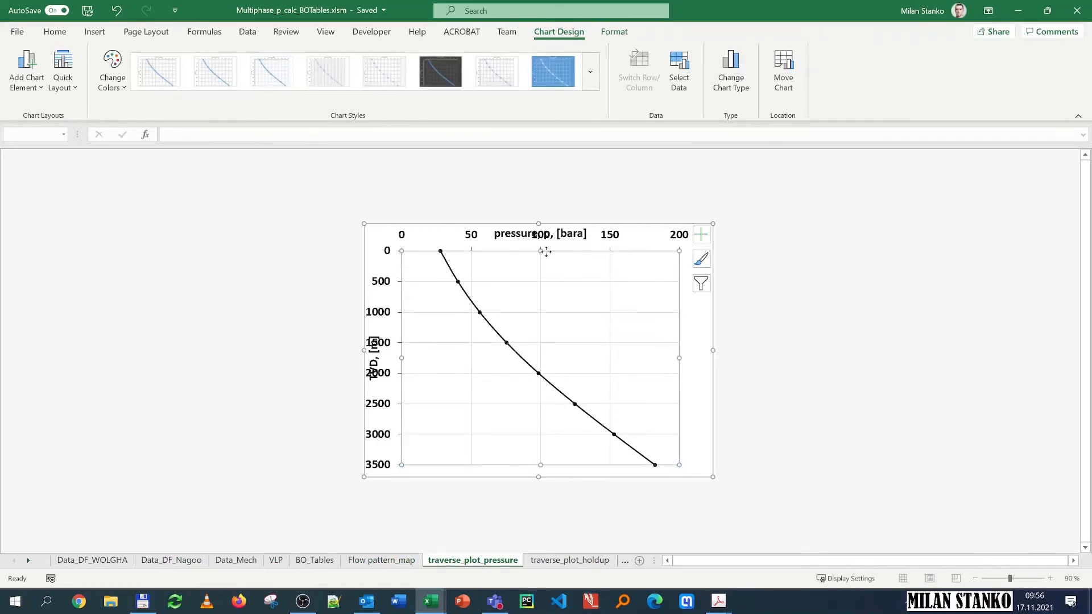
left_click_drag(538, 256, 538, 270)
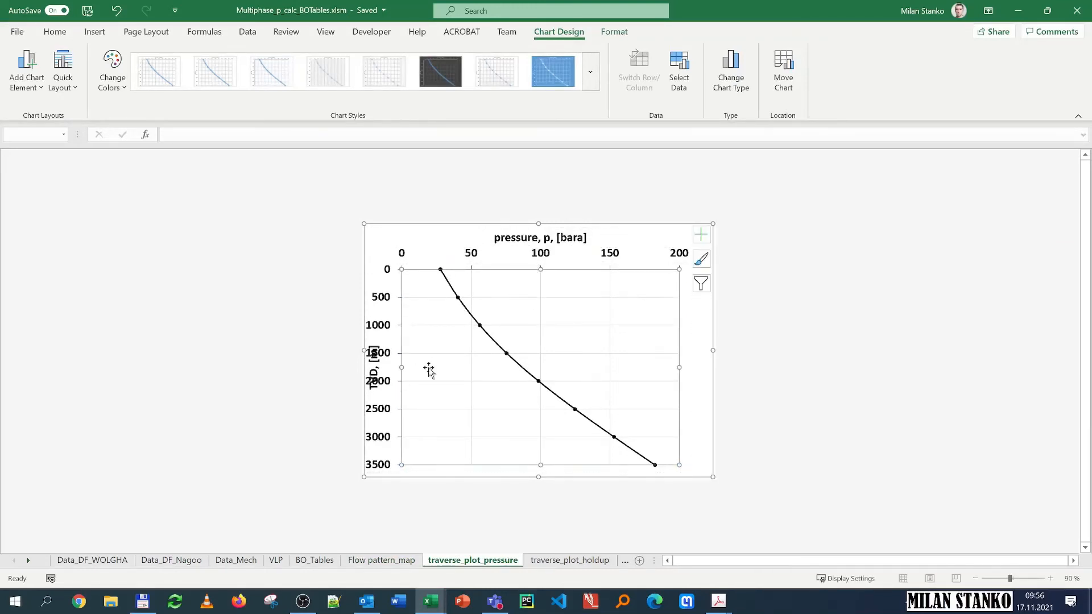
left_click_drag(402, 367, 422, 368)
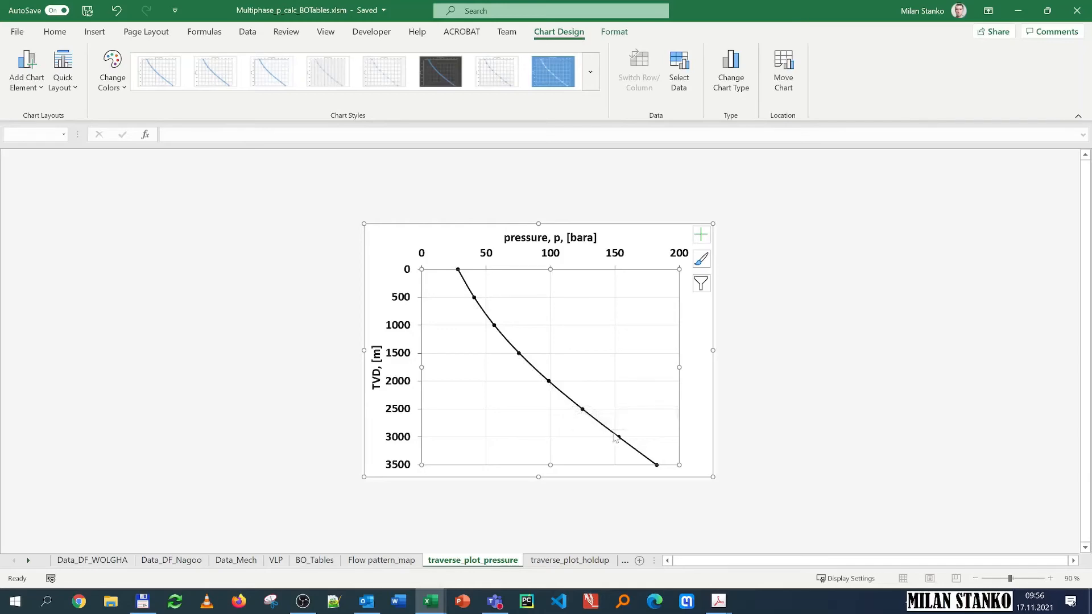
Step: Review the formulas of row 16 on the data sheet cell by cell across the property columns
left_click(92, 560)
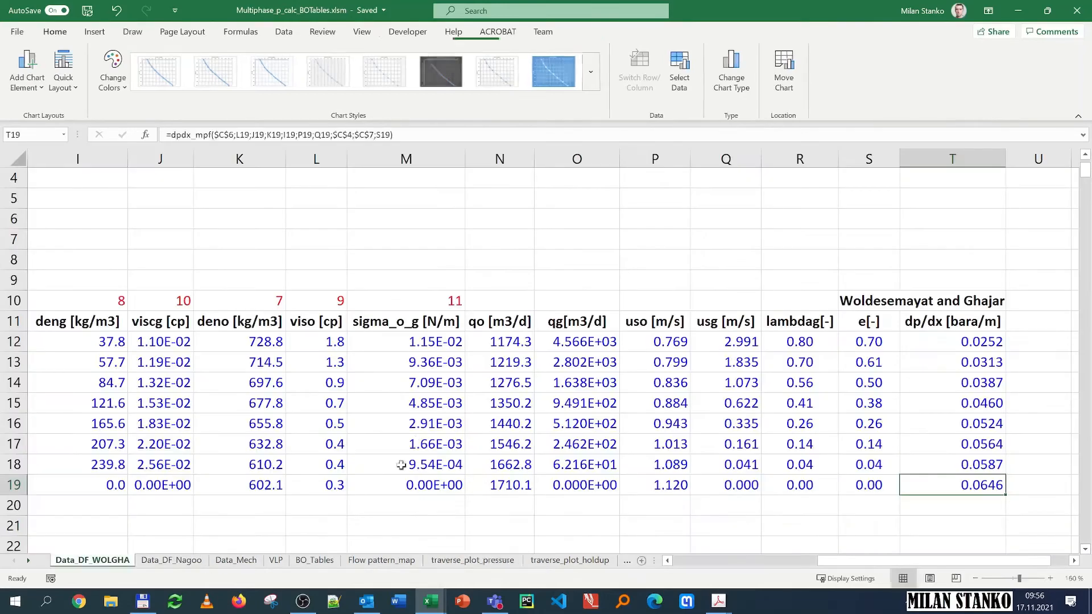
left_click(176, 430)
key("Left")
key("Left")
key("Left")
key("Left")
key("Left")
key("Left")
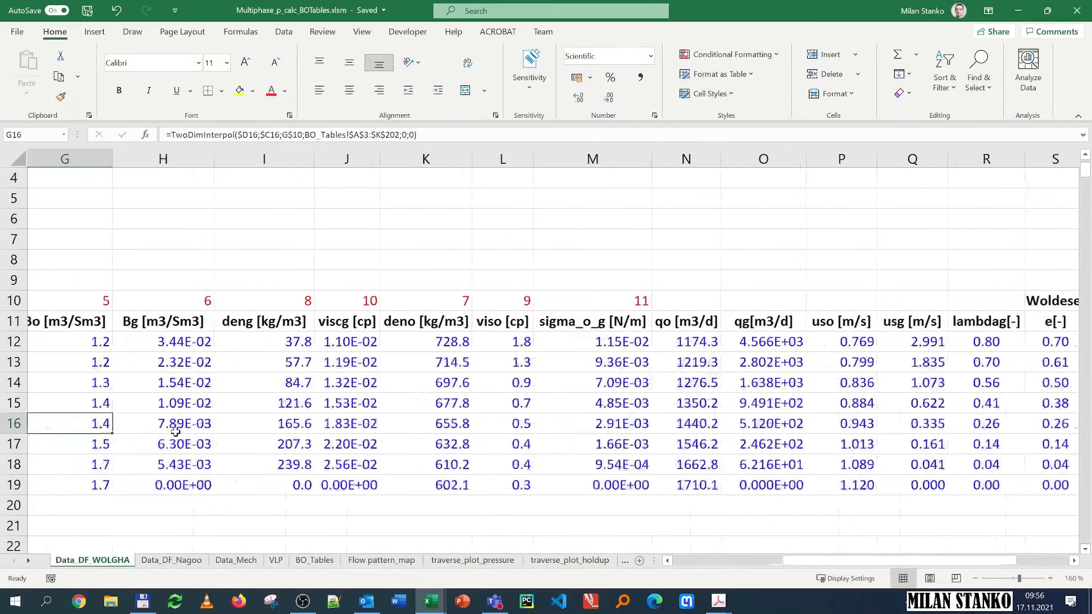
key("Left")
key("Left")
key("Right")
key("Right")
key("Right")
key("Right")
key("Right")
key("Right")
key("Right")
key("Right")
key("Right")
key("Right")
key("Right")
key("Right")
key("Right")
key("Right")
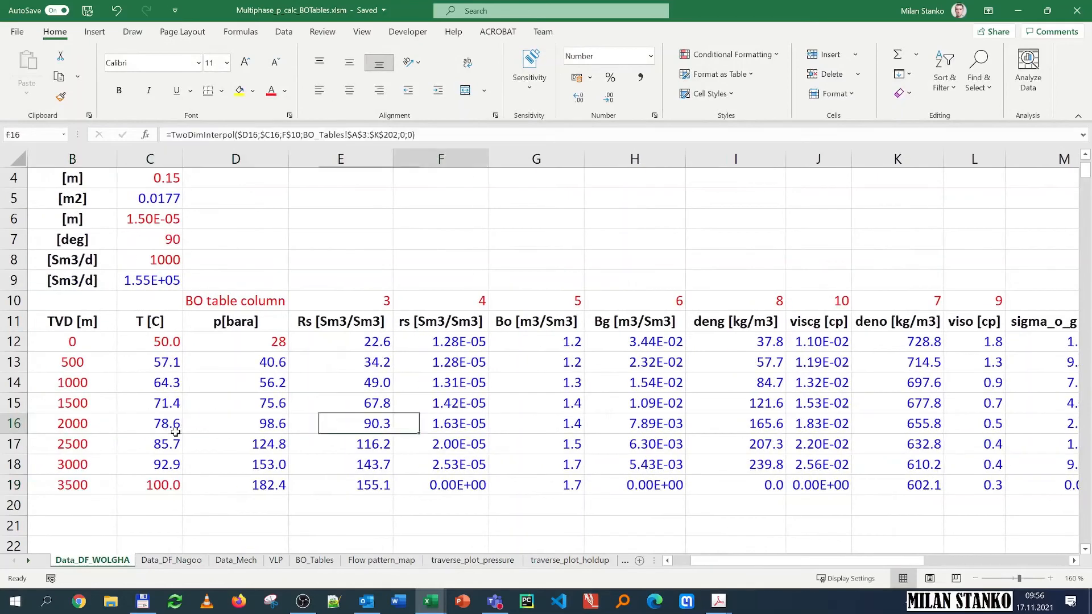
key("Right")
key("Right")
key("Right")
key("Right")
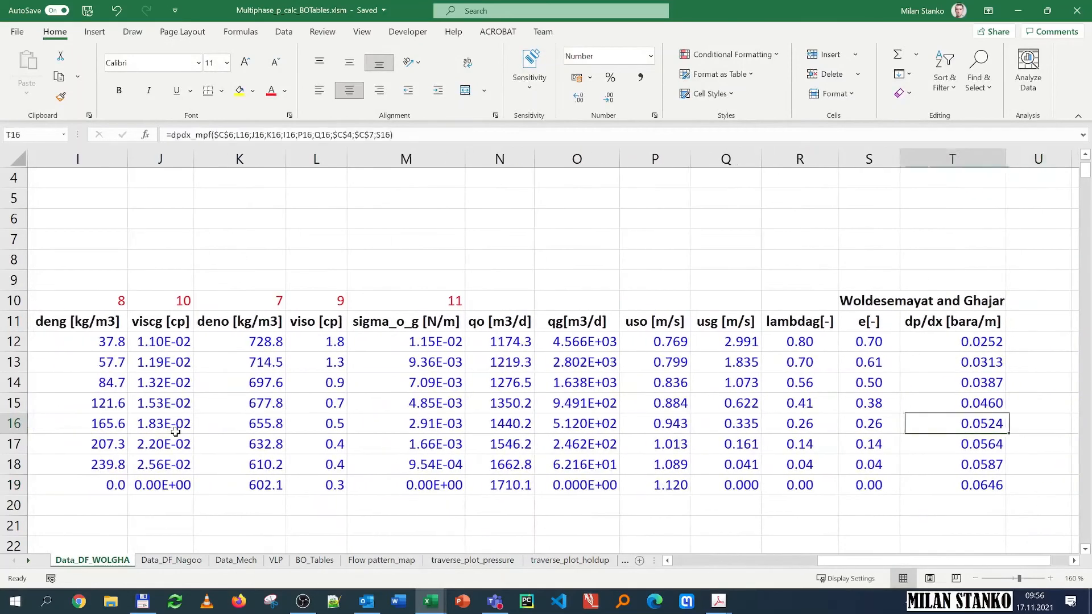
key("Left")
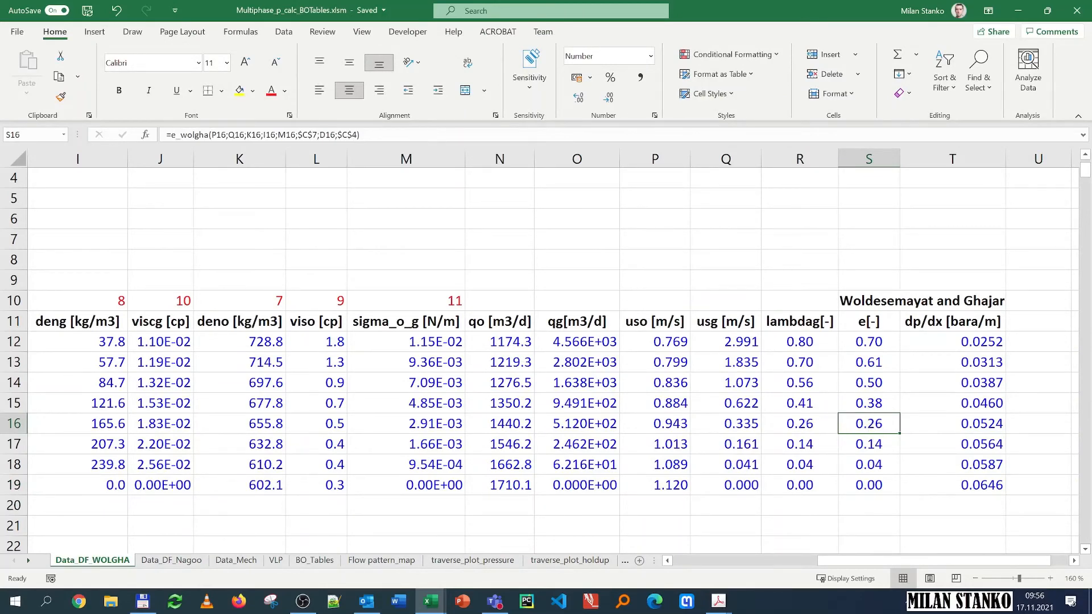
Step: Open the holdup traverse chart and shrink its plot area so the TVD axis title clears the labels
left_click(471, 560)
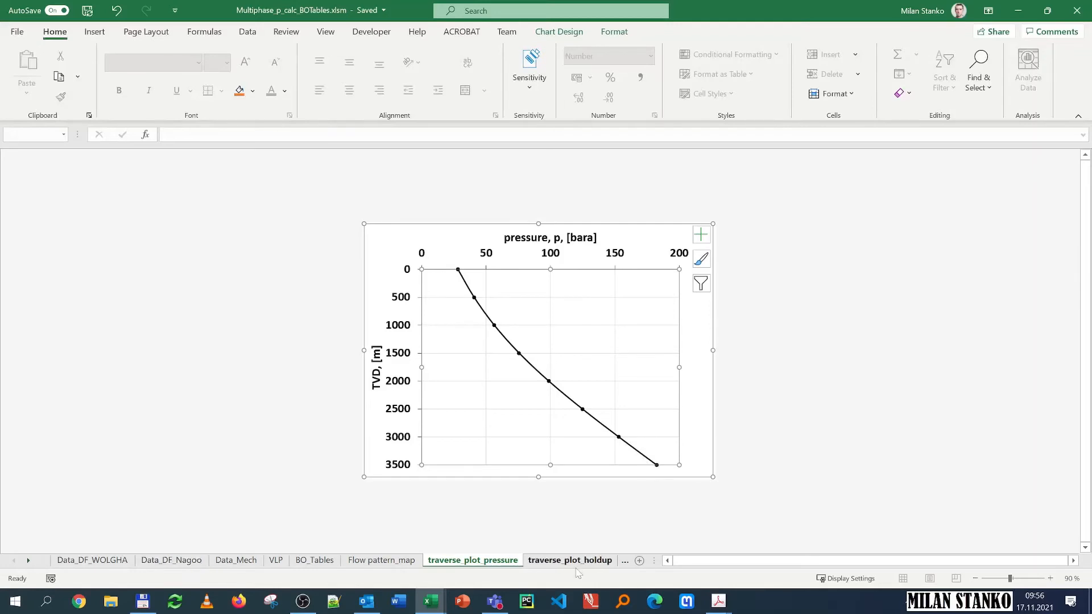
left_click(571, 560)
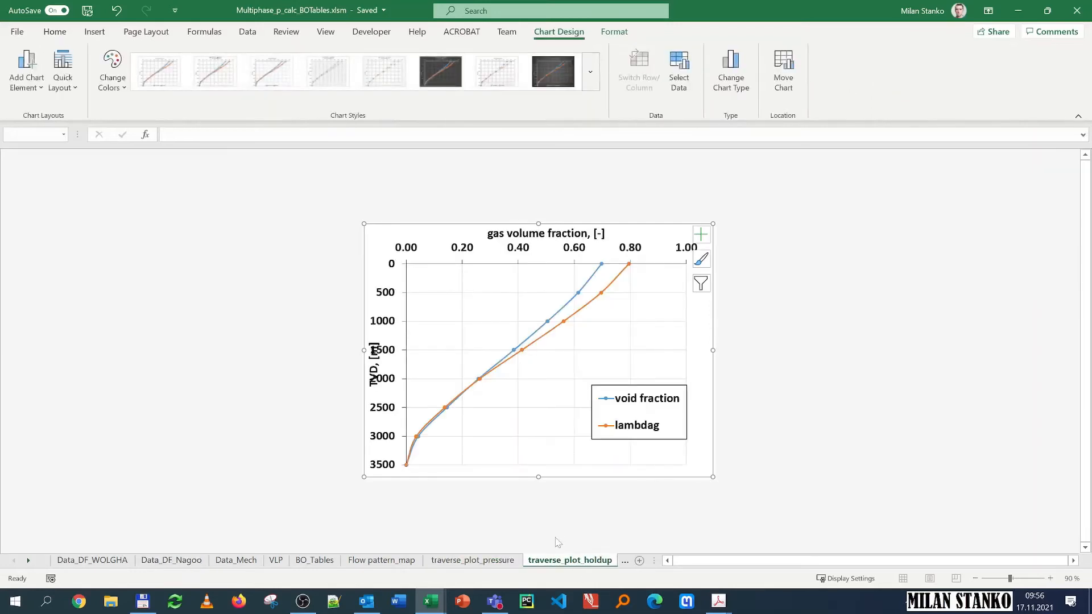
left_click(418, 362)
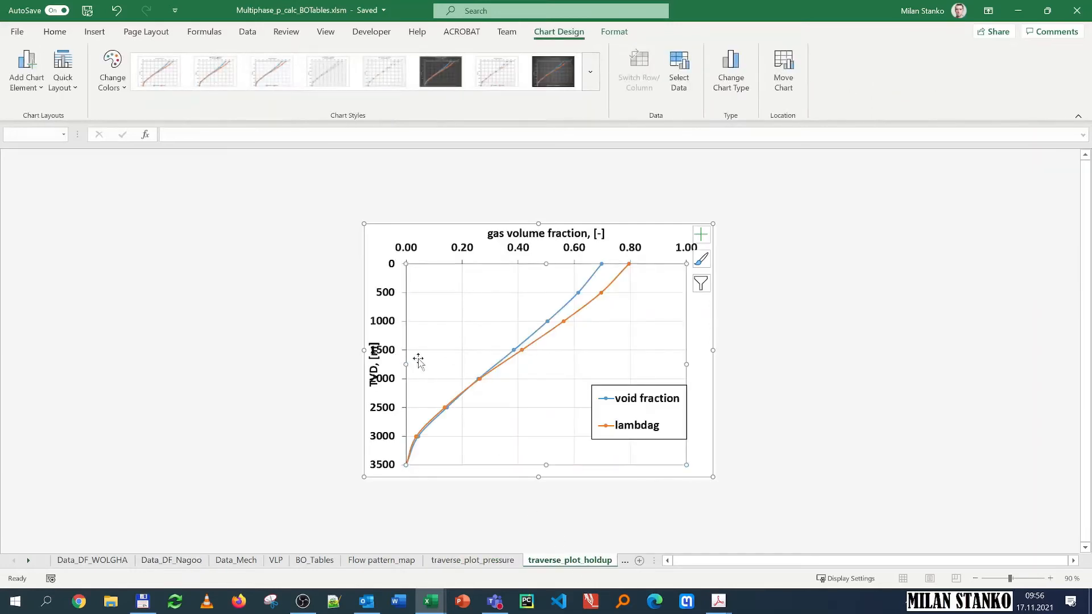
left_click_drag(406, 362, 420, 362)
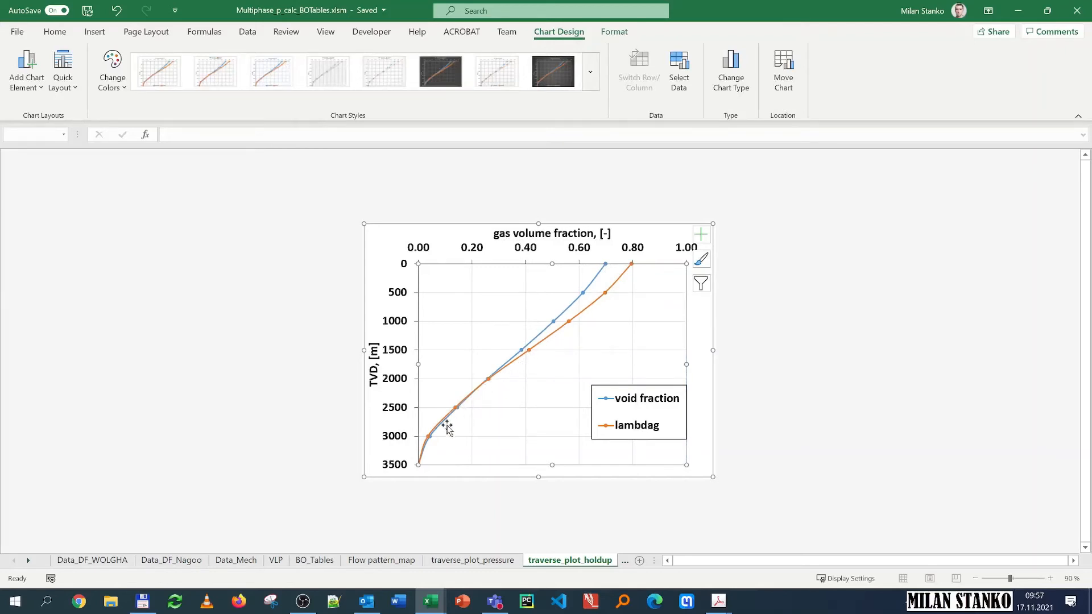
Step: Compare the lambdag and void fraction columns for rows 16 to 19 and view the flow regime map data sheet
left_click(92, 561)
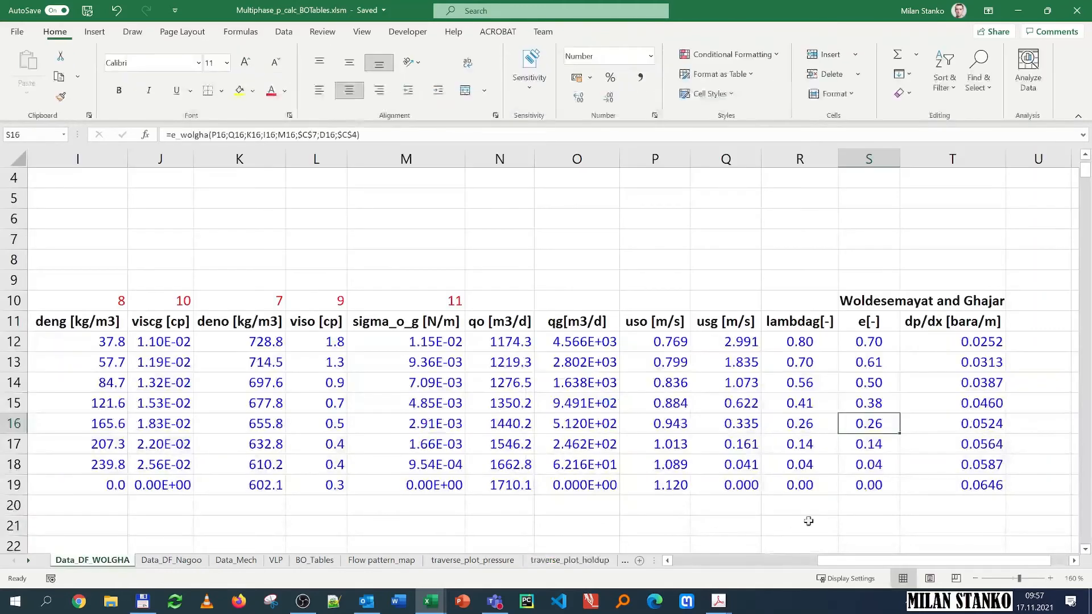
left_click(822, 428)
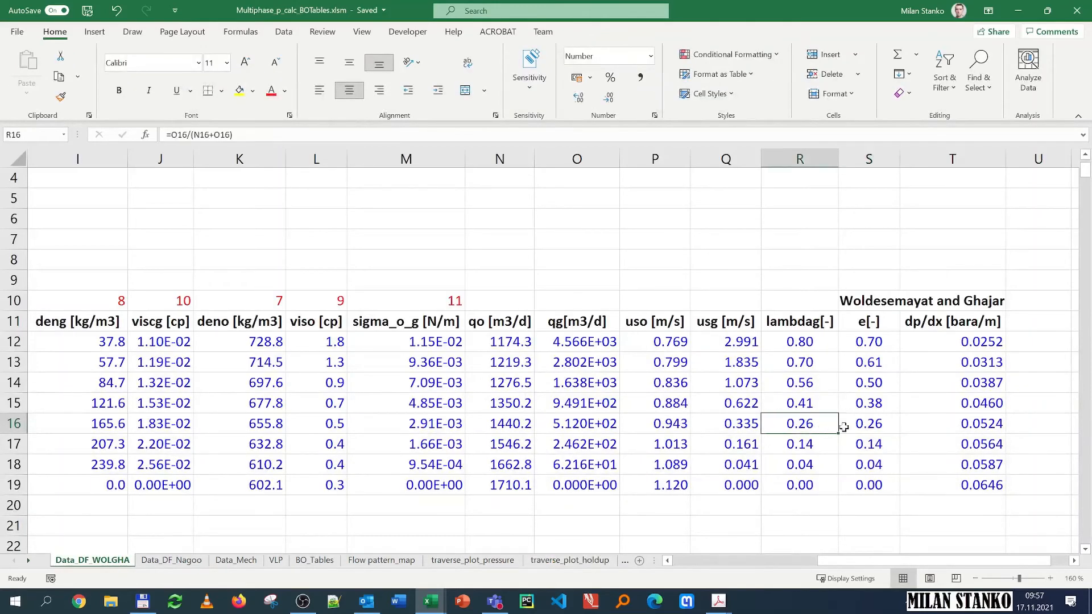
left_click(856, 424)
left_click_drag(817, 345, 853, 487)
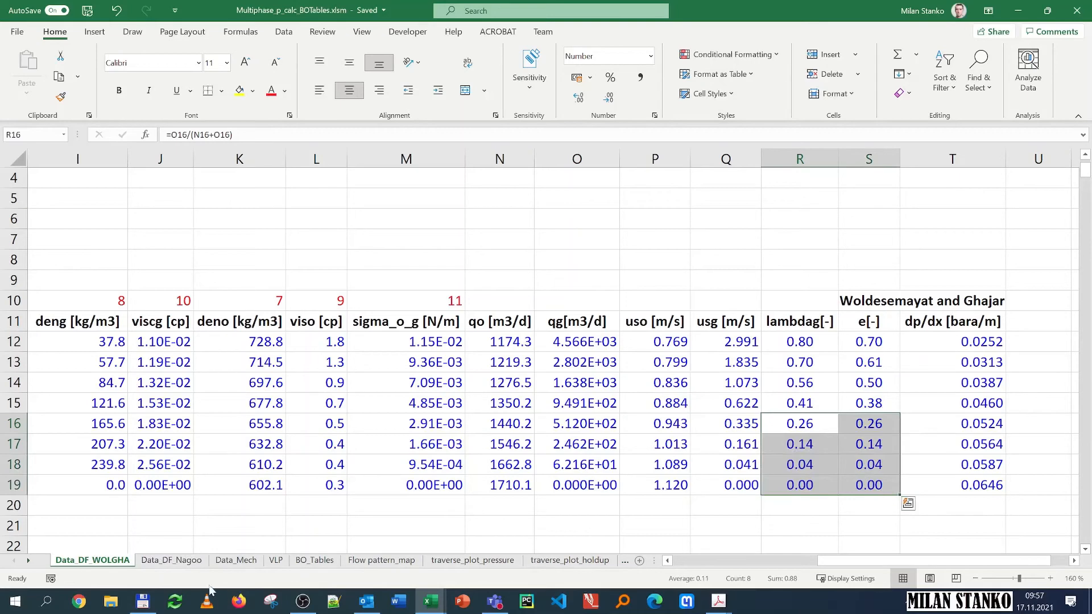
left_click(546, 560)
left_click(625, 561)
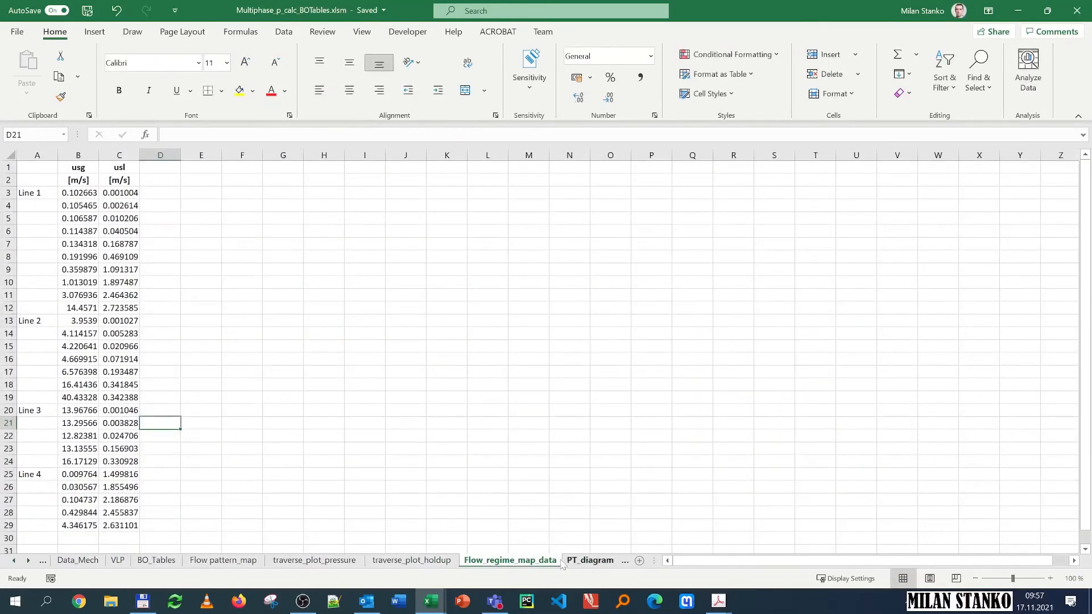
Step: Open the PT diagram and raise its plot area bottom so the temperature axis title clears the labels
left_click(583, 561)
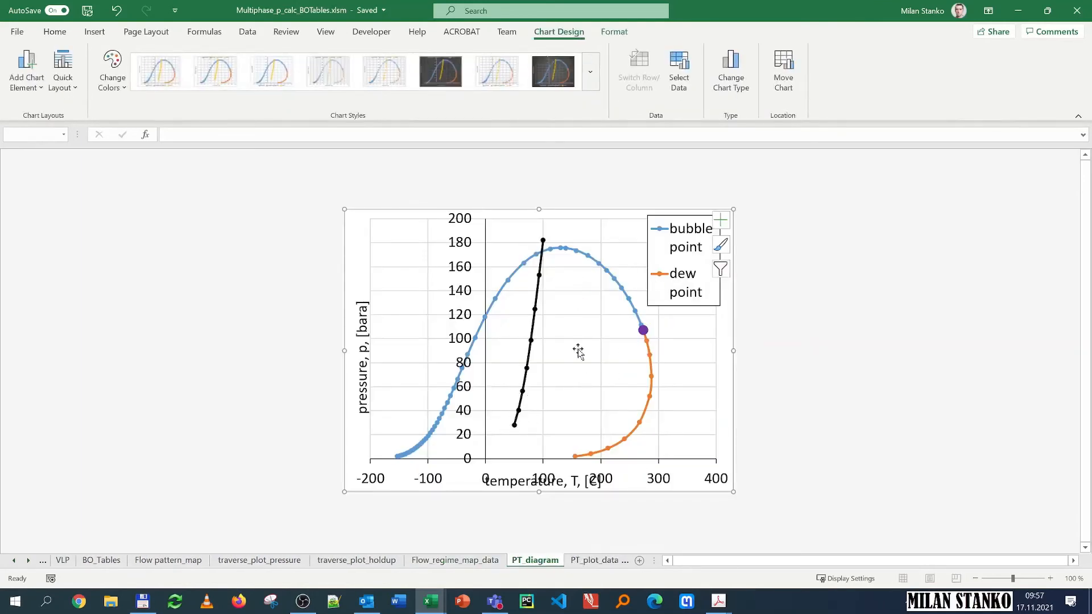
left_click(550, 446)
left_click(526, 462)
left_click(520, 442)
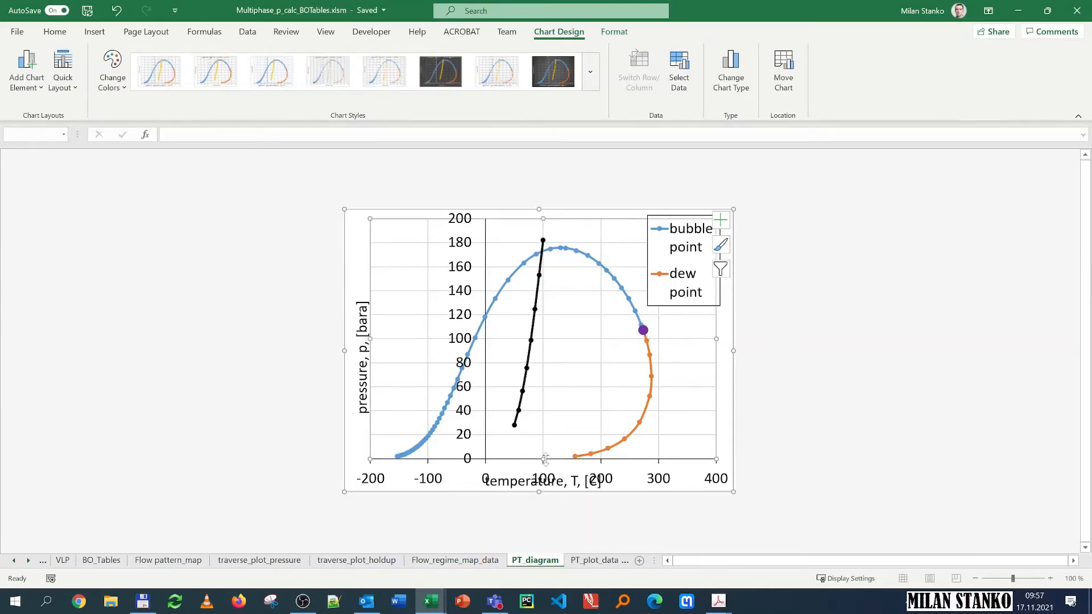
left_click_drag(545, 458, 544, 440)
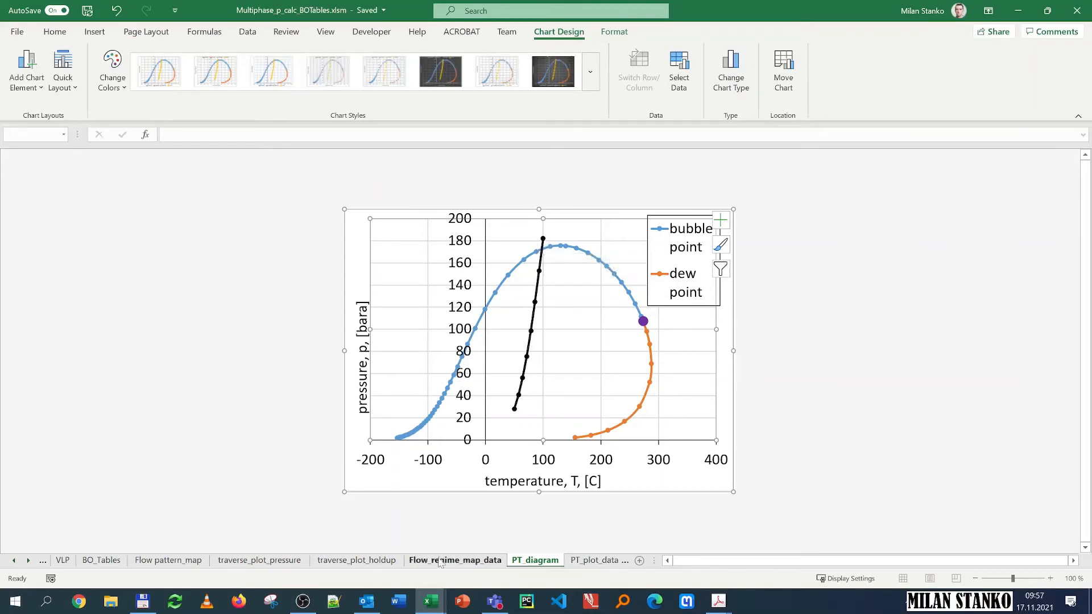
left_click(302, 601)
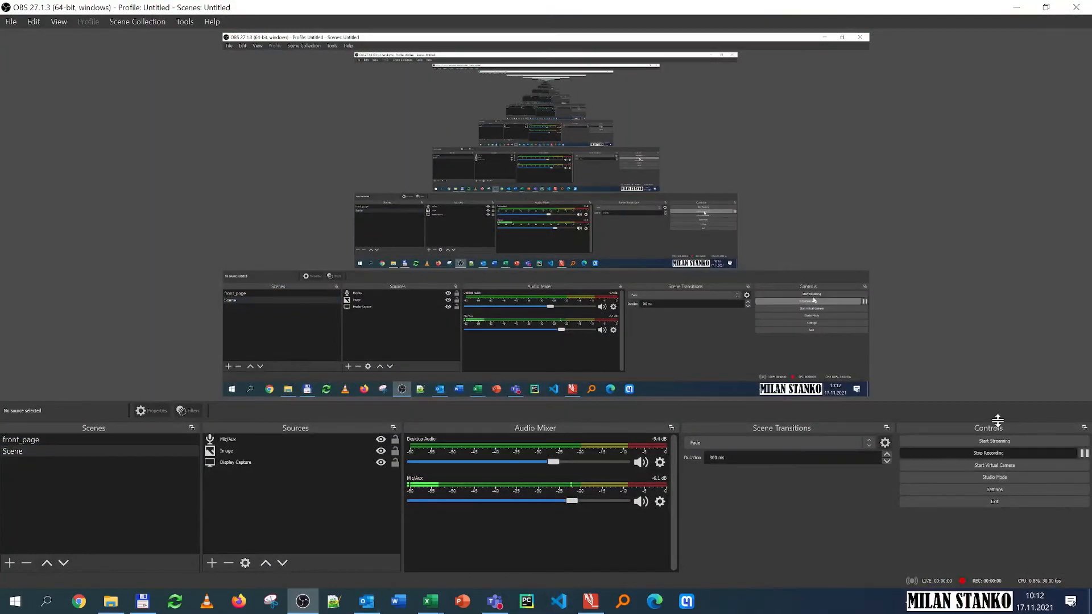
left_click(1017, 8)
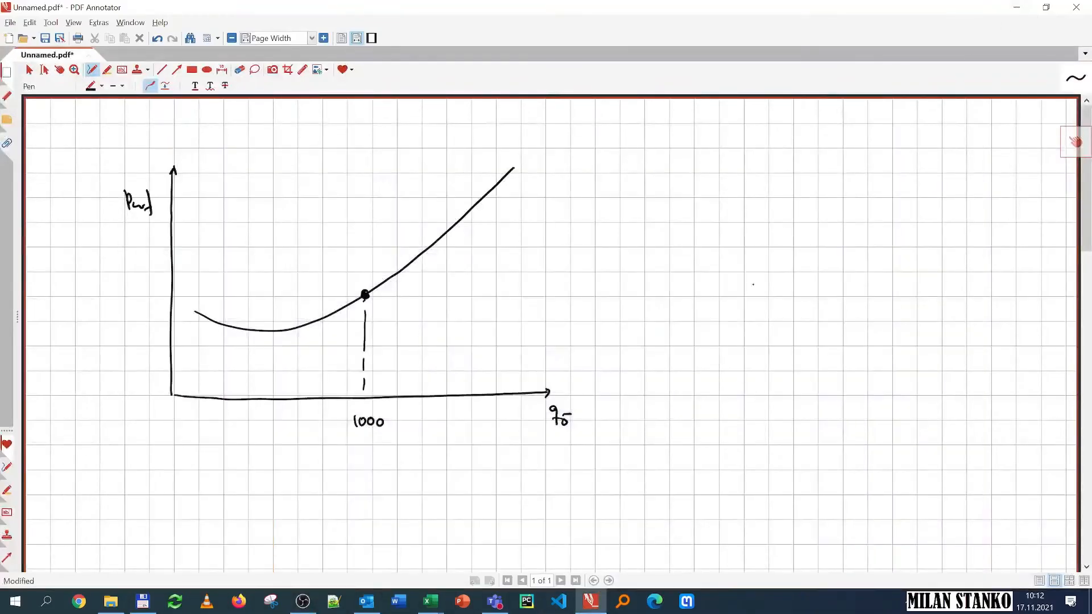
left_click(408, 561)
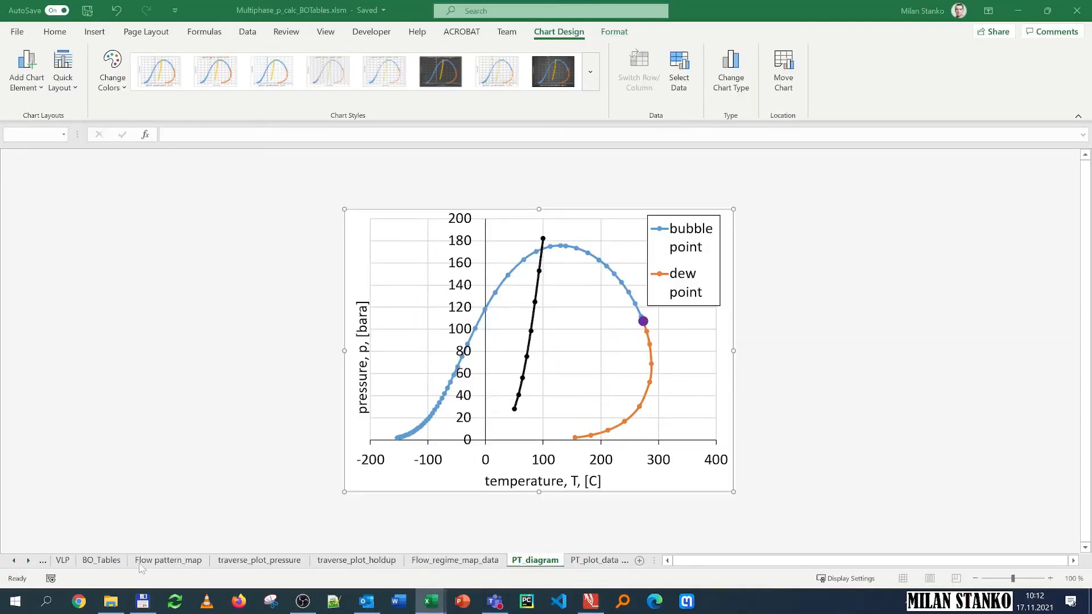
left_click(14, 561)
left_click(14, 561)
left_click(14, 560)
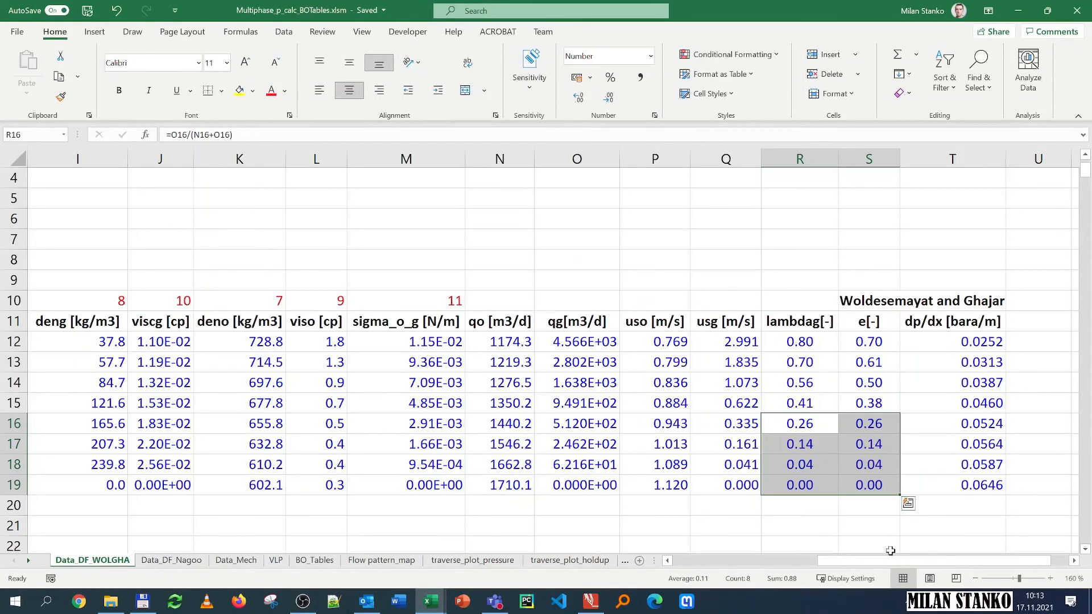
left_click_drag(890, 561, 516, 510)
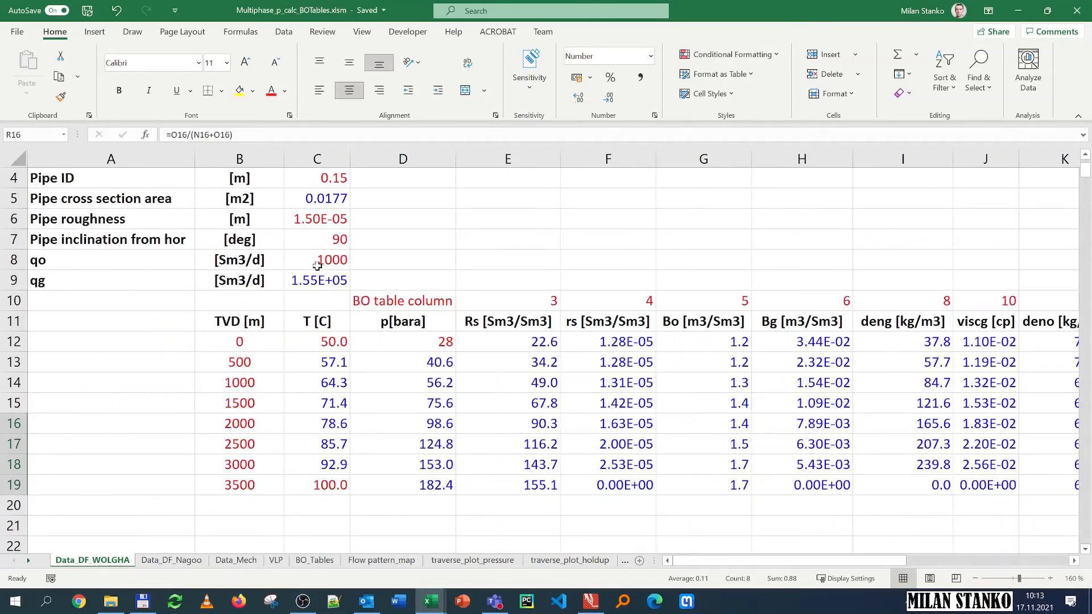
Step: Switch to PDF Annotator and add the text label "pwh= const" beside the upper end of the sketched curve
left_click(591, 601)
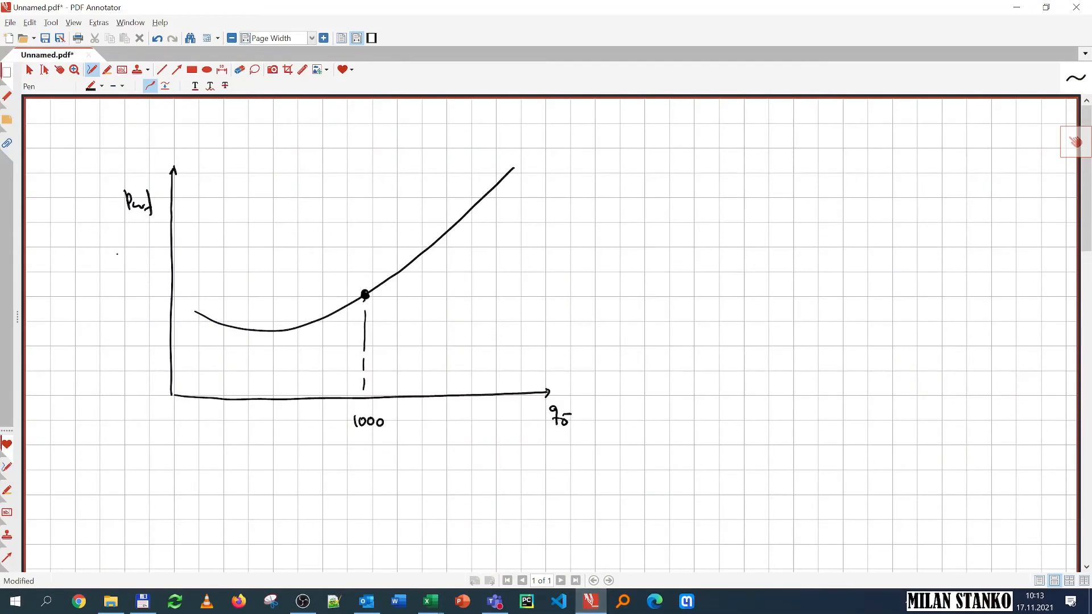
left_click(59, 69)
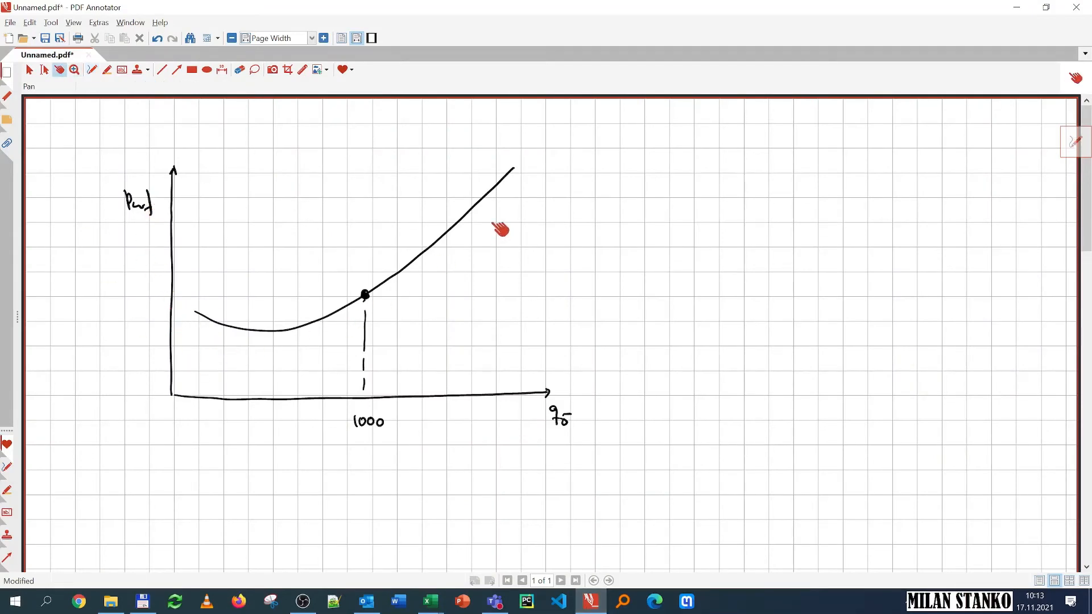
left_click(121, 71)
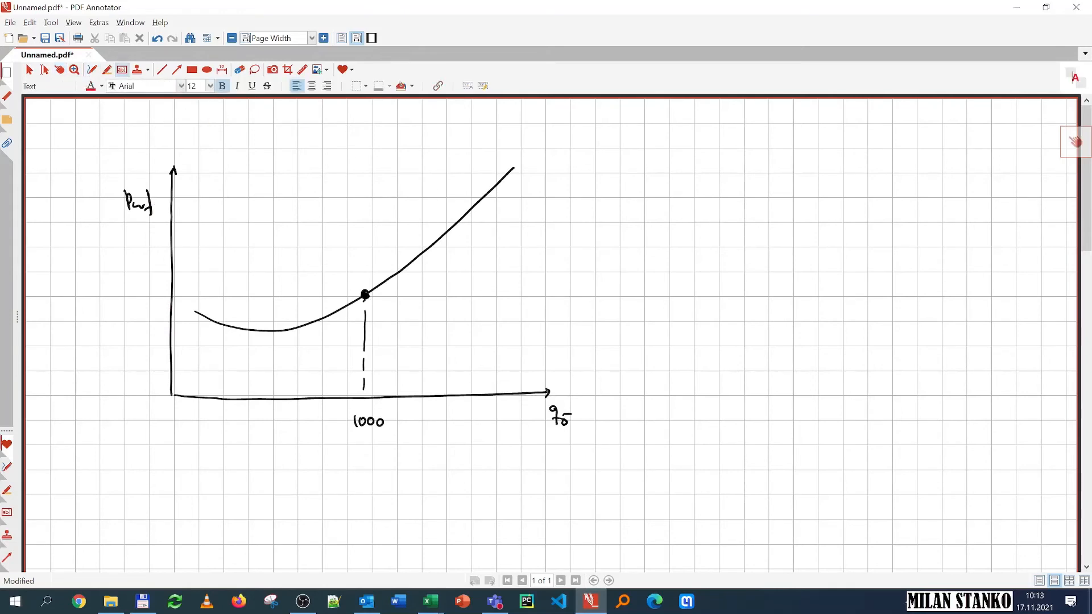
left_click(504, 194)
type("pw")
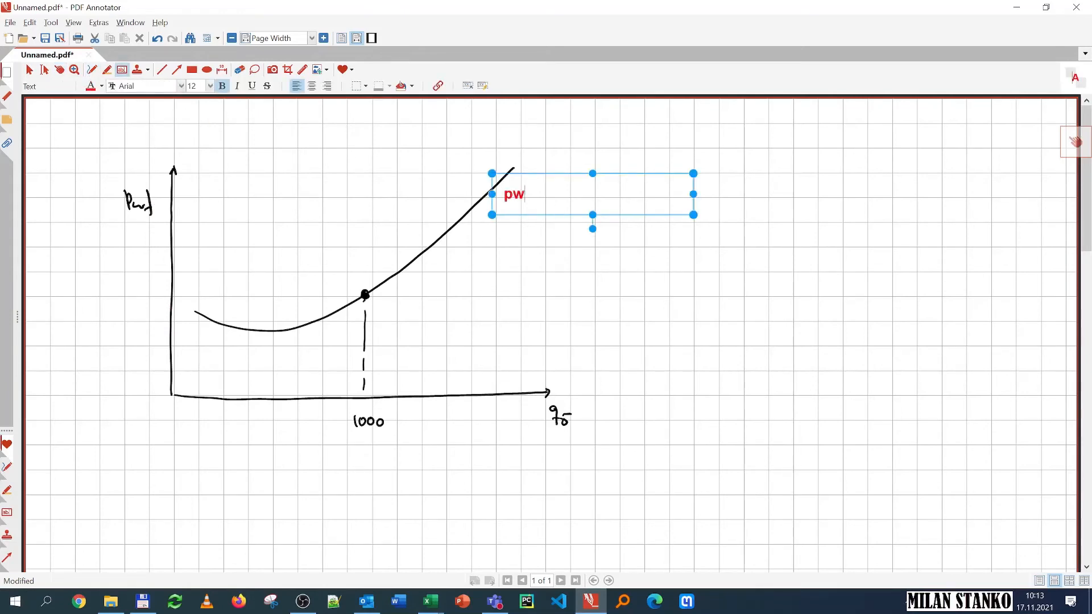
key("BackSpace")
key("BackSpace")
type("h=  ons")
key("BackSpace")
key("BackSpace")
key("BackSpace")
type("const")
key("Escape")
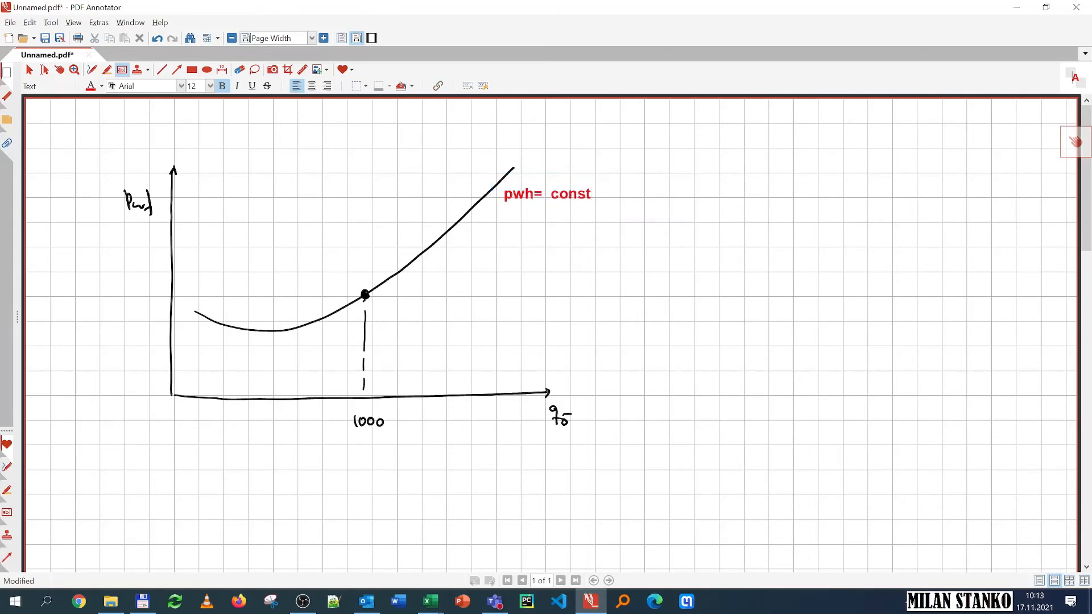
Step: Return to the spreadsheet and rename the VLP sheet as TPR
left_click(60, 69)
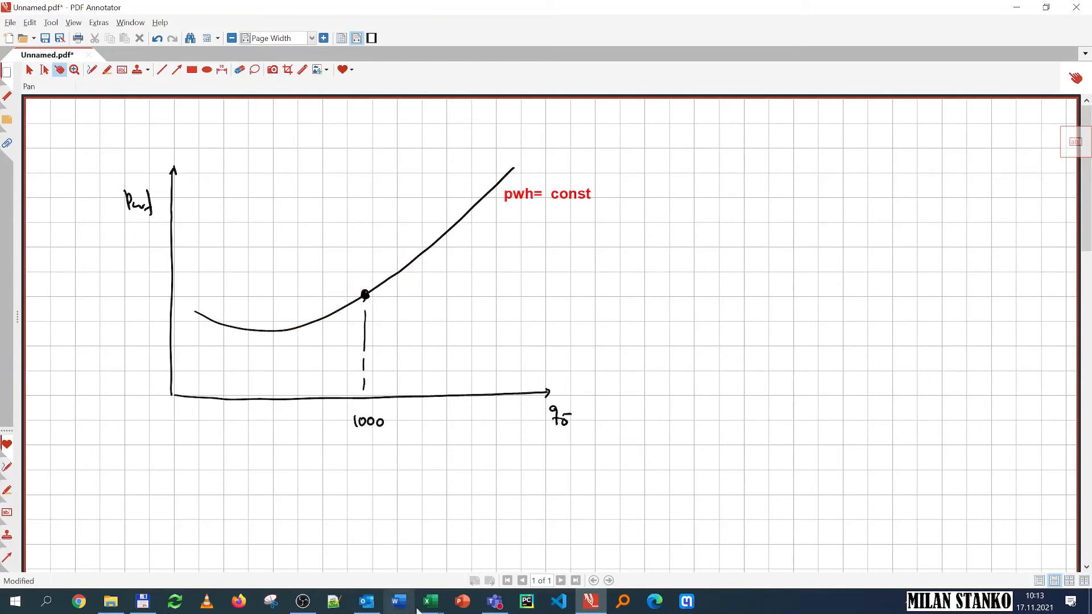
mouse_move(431, 601)
left_click(376, 540)
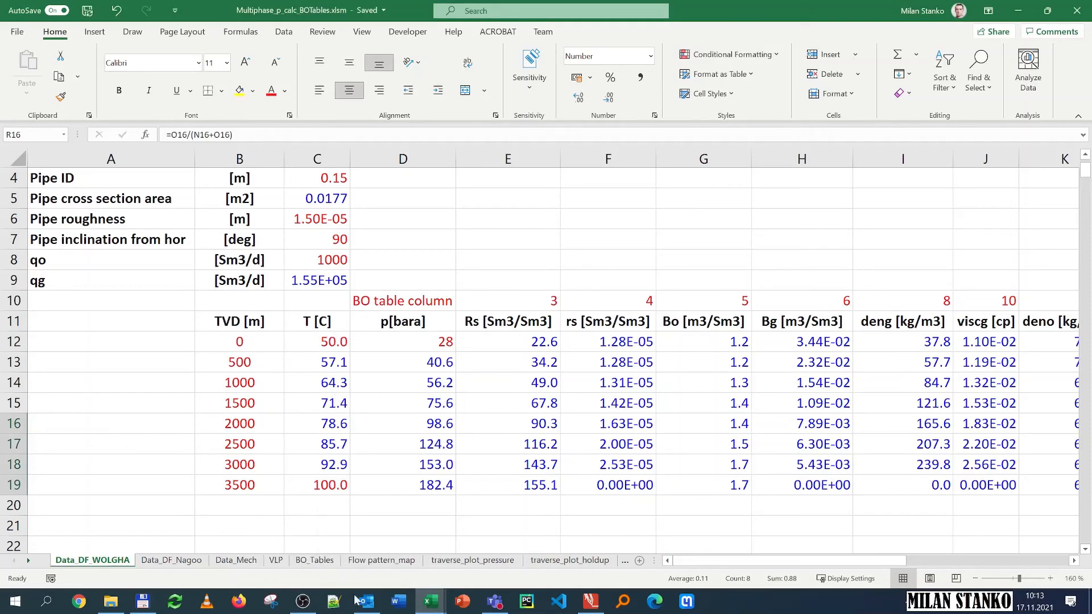
left_click(601, 602)
left_click(600, 603)
right_click(276, 566)
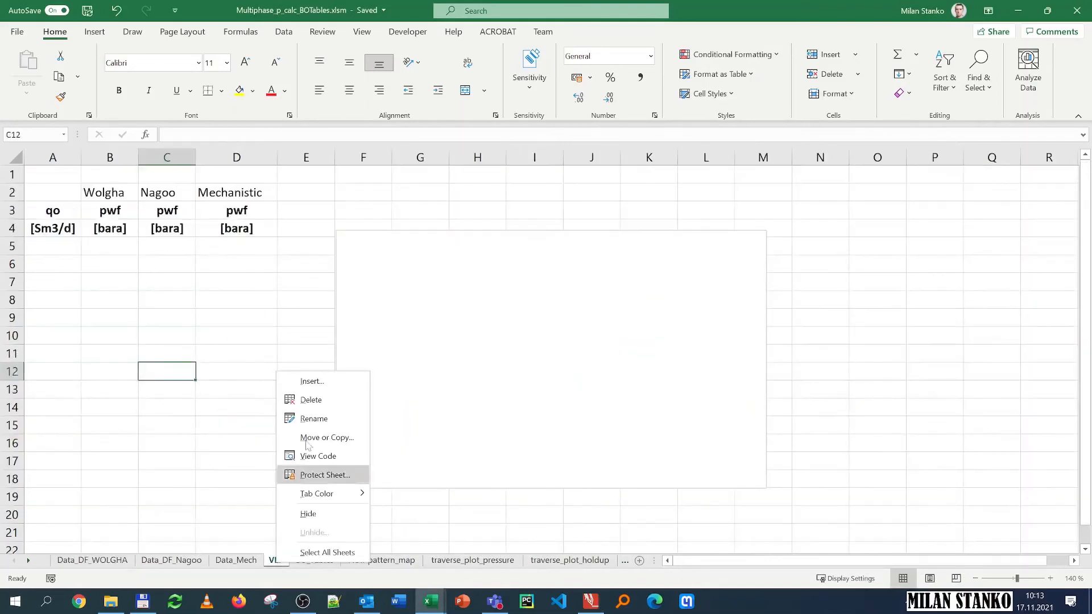
left_click(314, 414)
type("TPR")
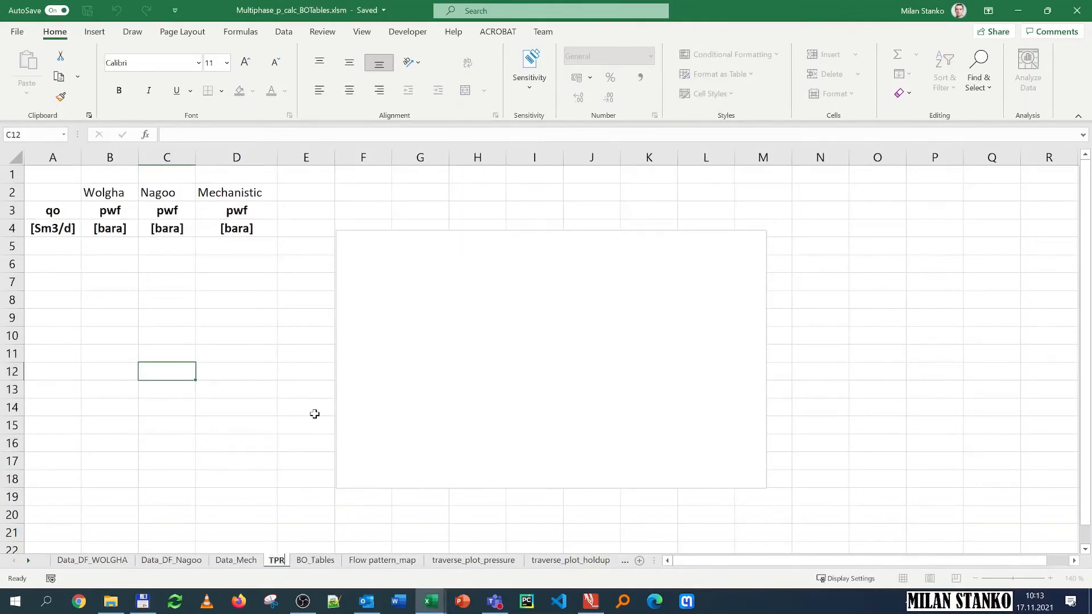
key("Return")
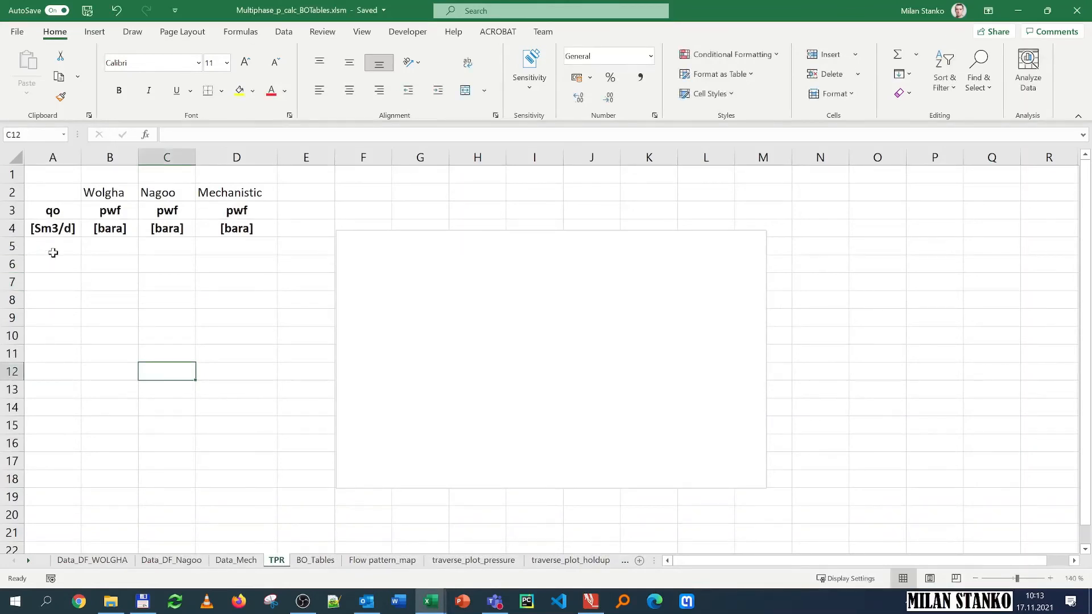
Step: Set the oil rate qo on the Wolgha data sheet to 100 Sm3/d
left_click(67, 243)
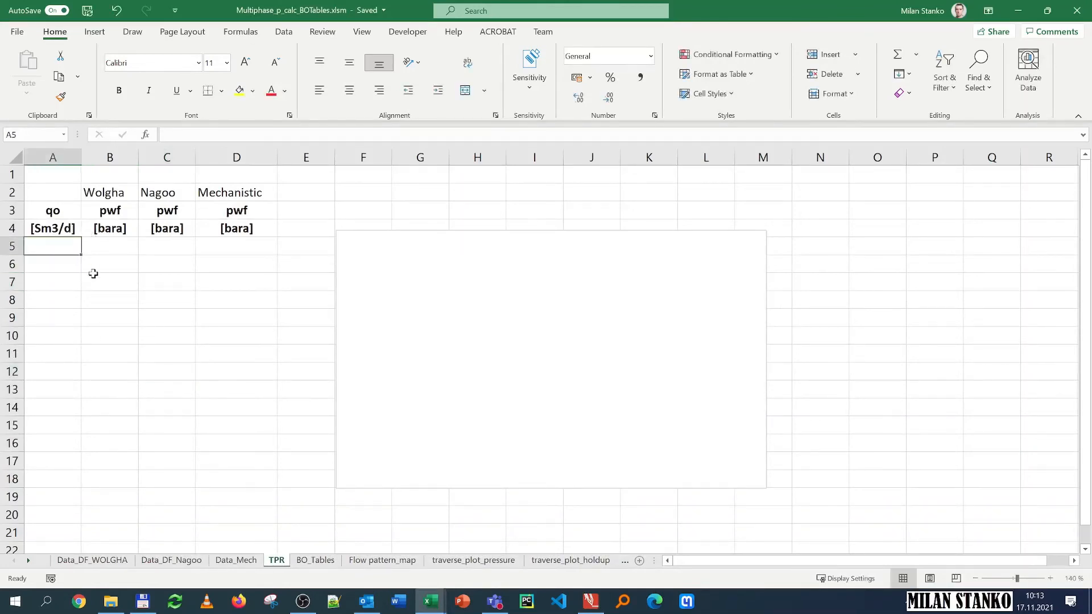
left_click(94, 561)
left_click(324, 259)
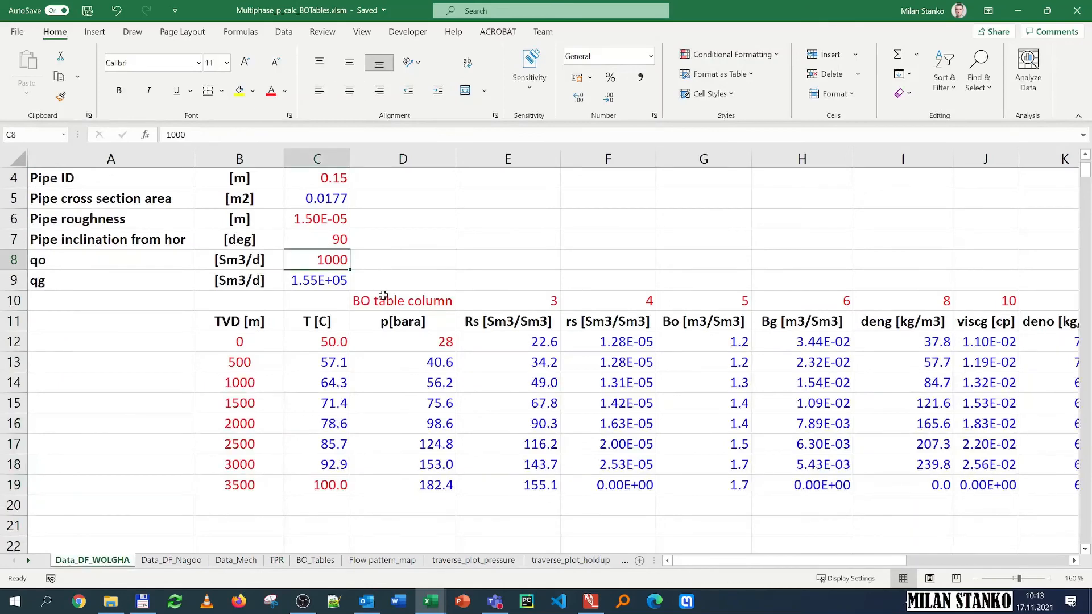
type("100")
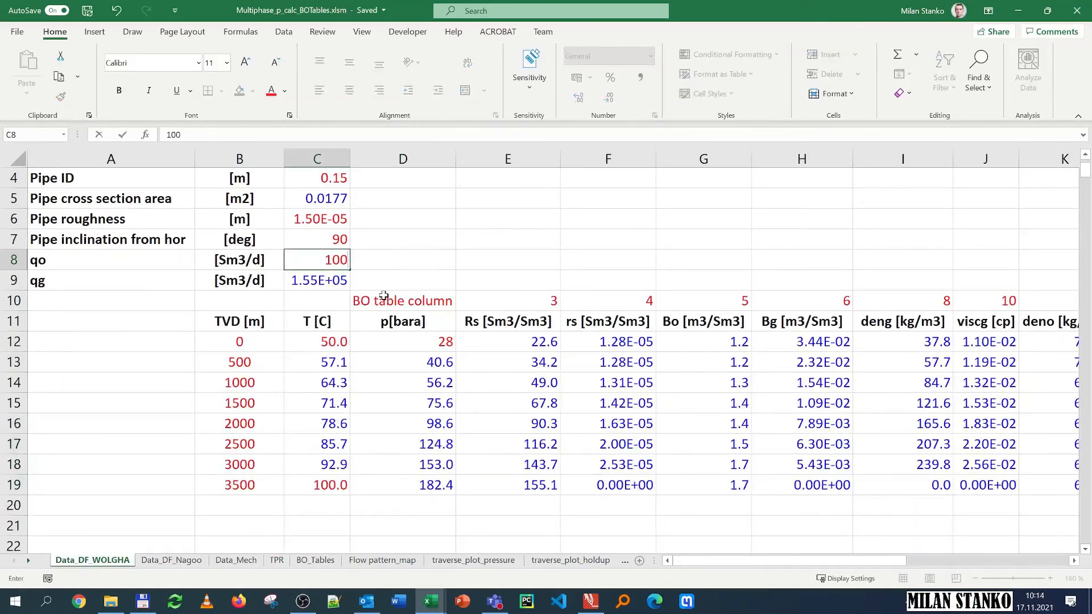
key("Return")
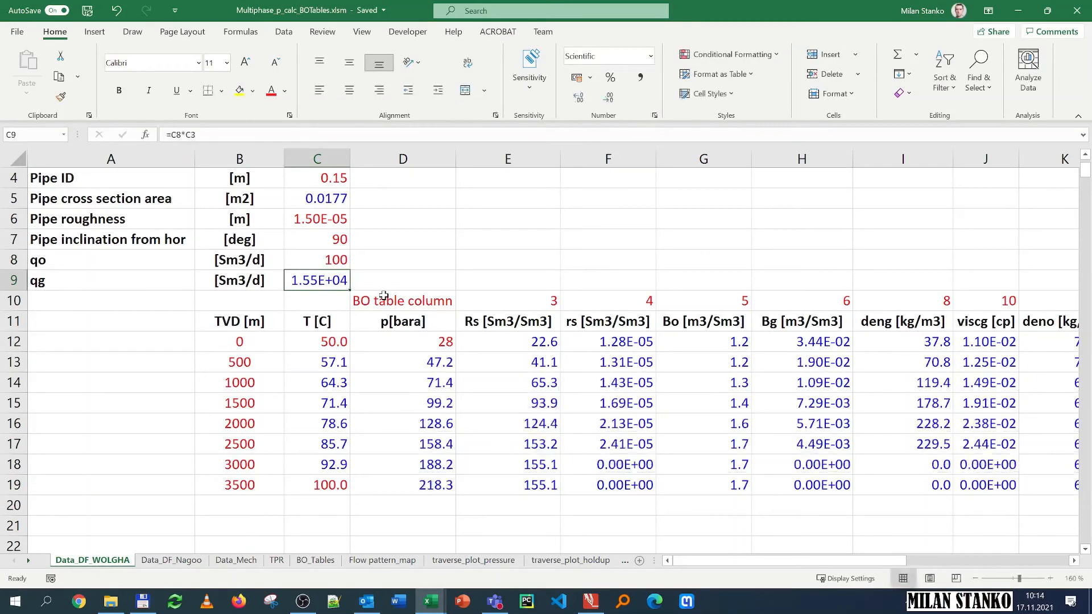
Step: Copy the qo value of 100 into the first rate cell of the TPR table
left_click(435, 488)
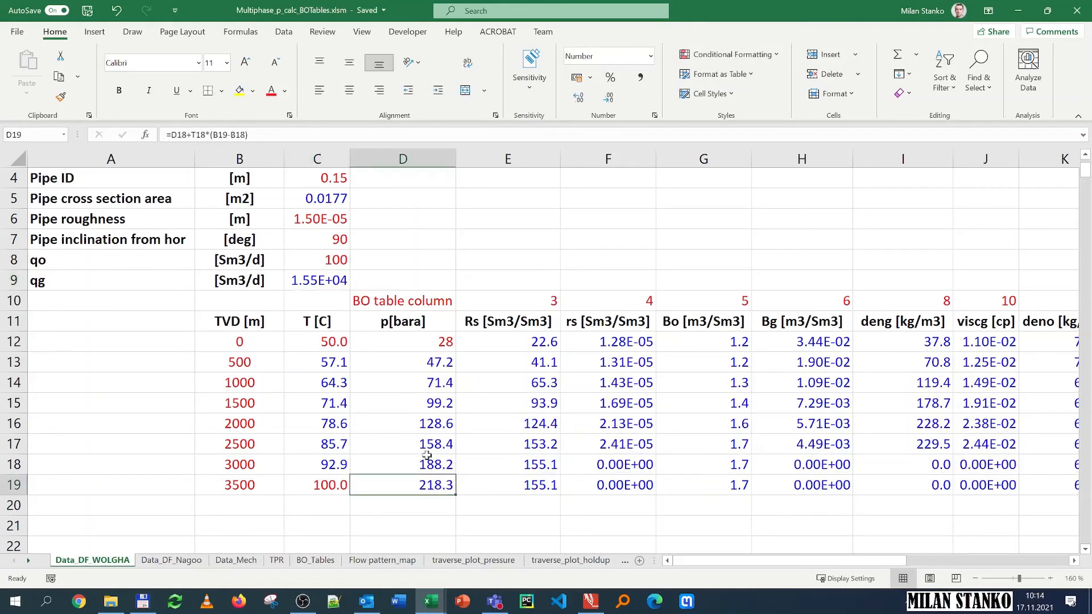
left_click(322, 264)
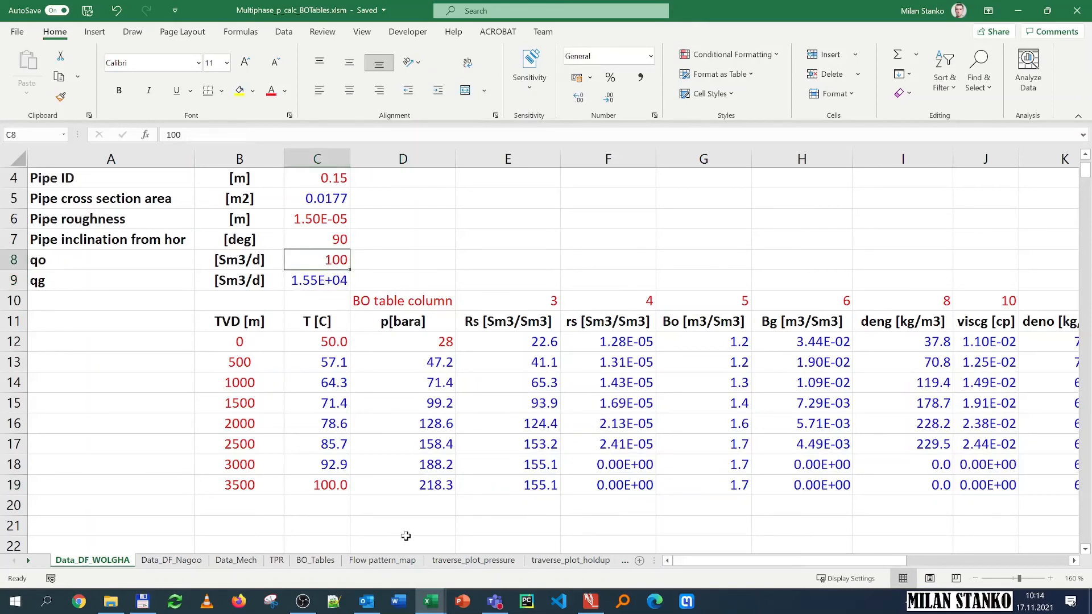
key("ctrl+c")
left_click(276, 560)
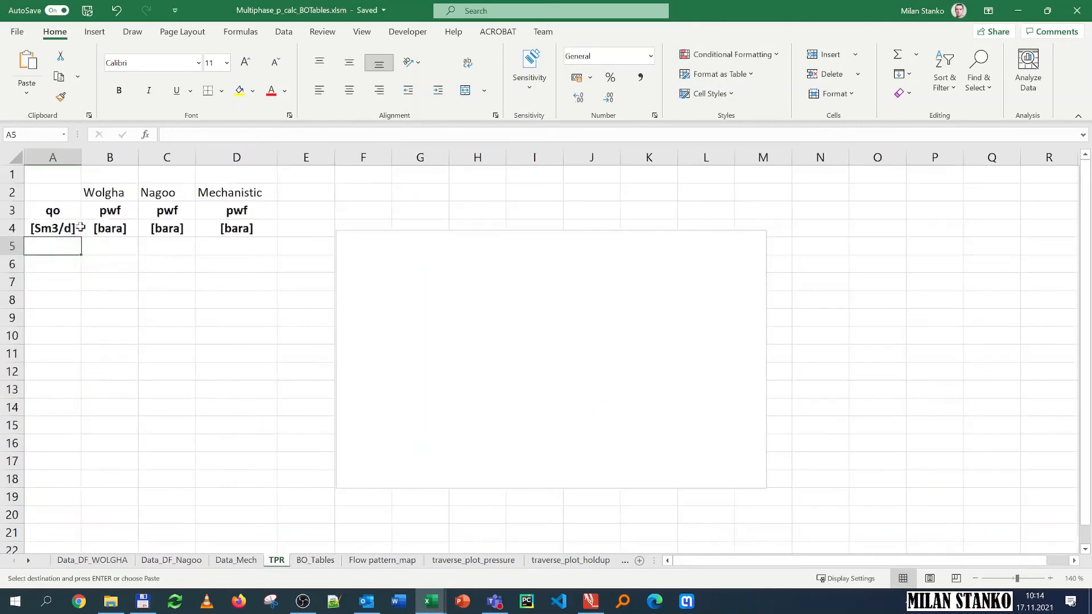
left_click(26, 88)
left_click(28, 188)
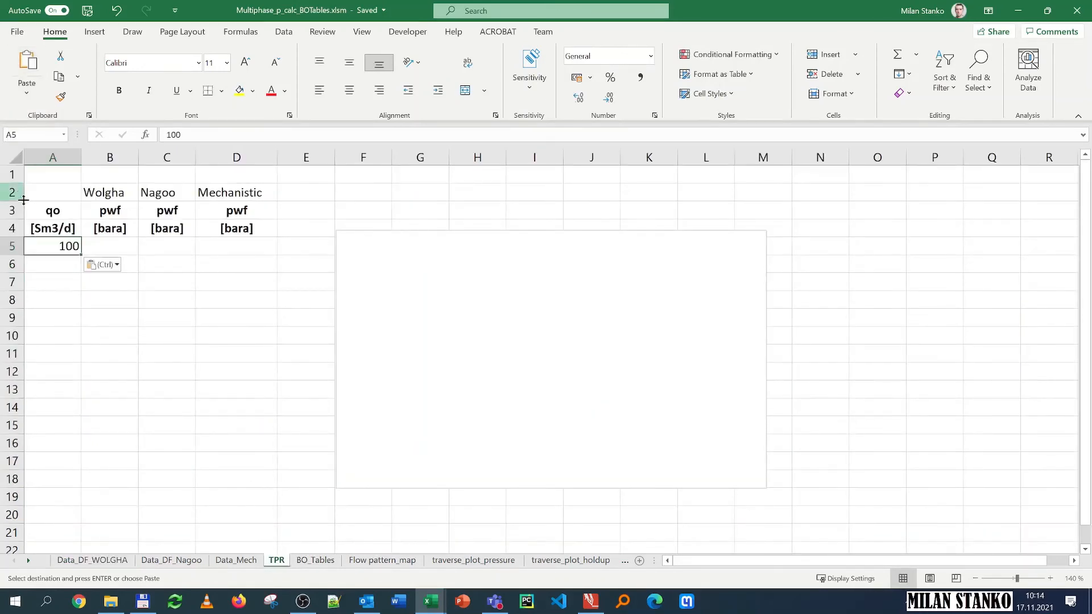
Step: Copy the bottom-row pressure at 3500 m and paste it as a value into the Wolgha pwf column of the TPR table
left_click(111, 560)
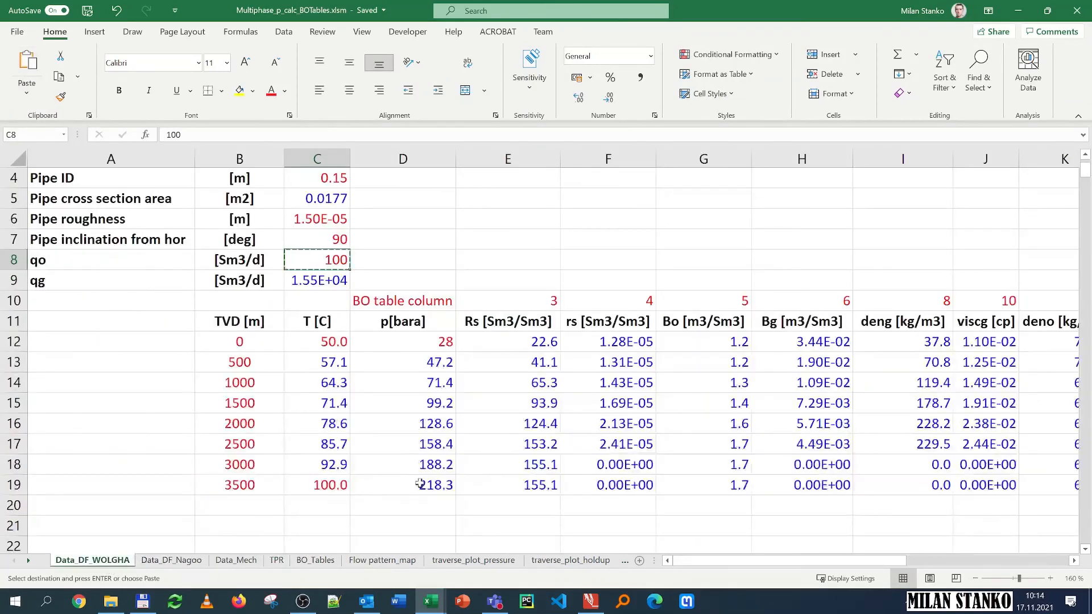
left_click(437, 488)
key("ctrl+c")
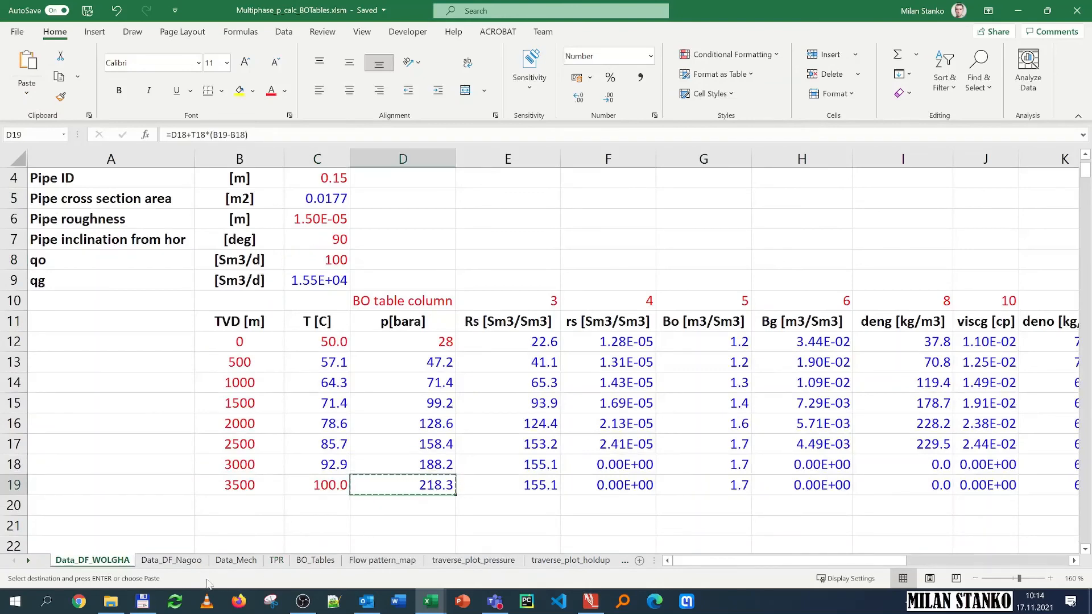
left_click(277, 560)
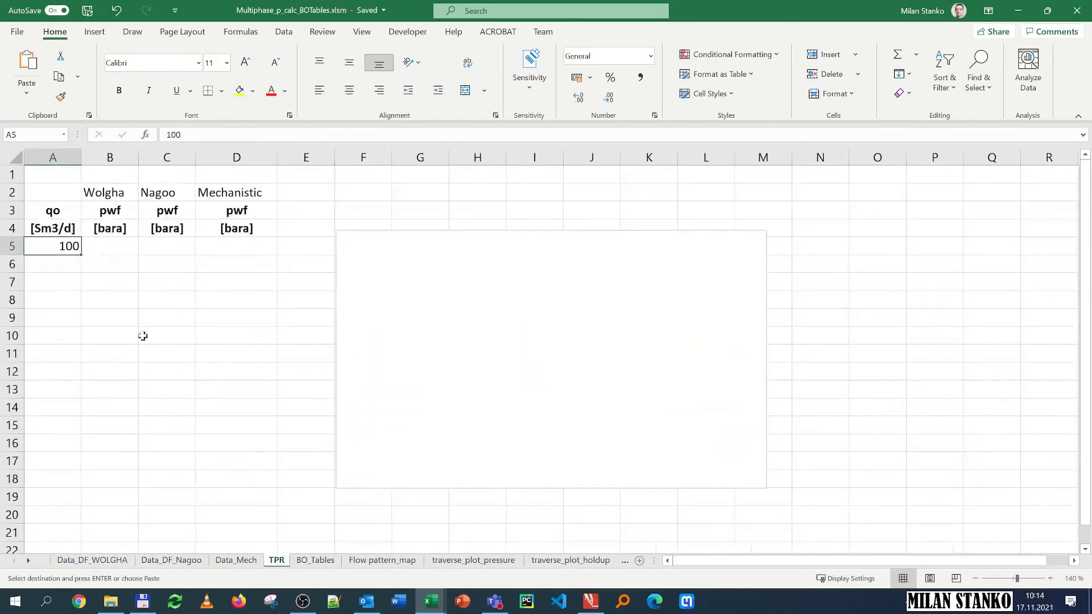
left_click(116, 248)
left_click(26, 93)
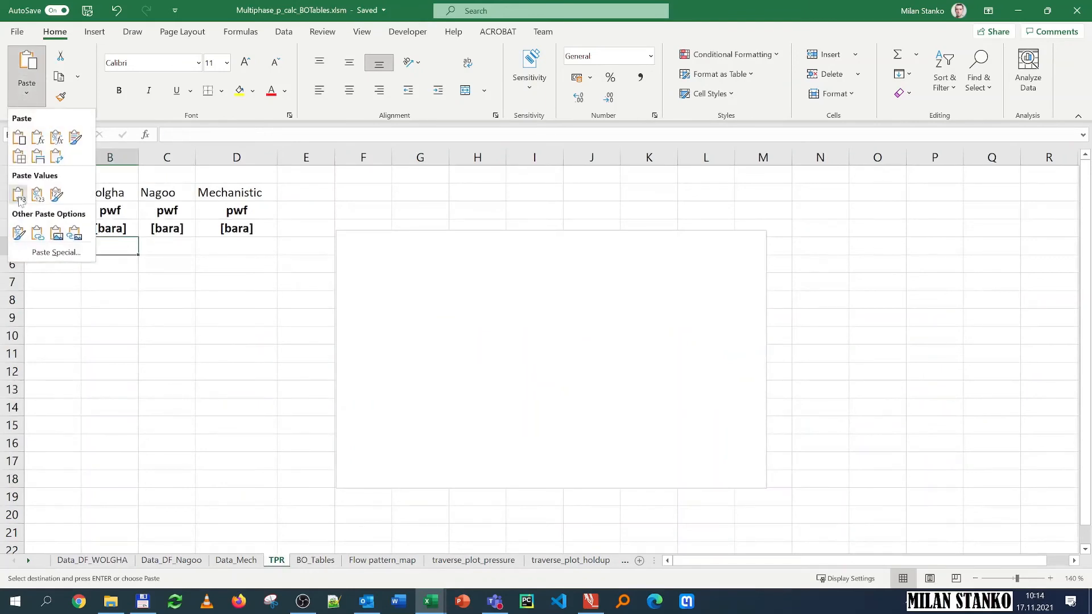
left_click(18, 195)
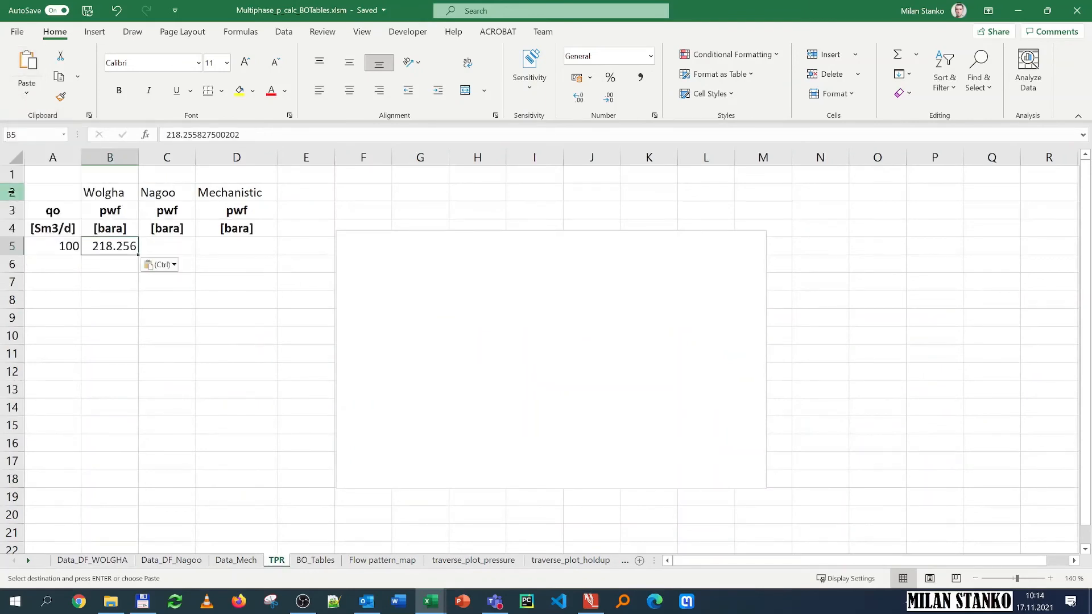
Step: Enter 250 as the next oil rate in the TPR table
left_click(58, 265)
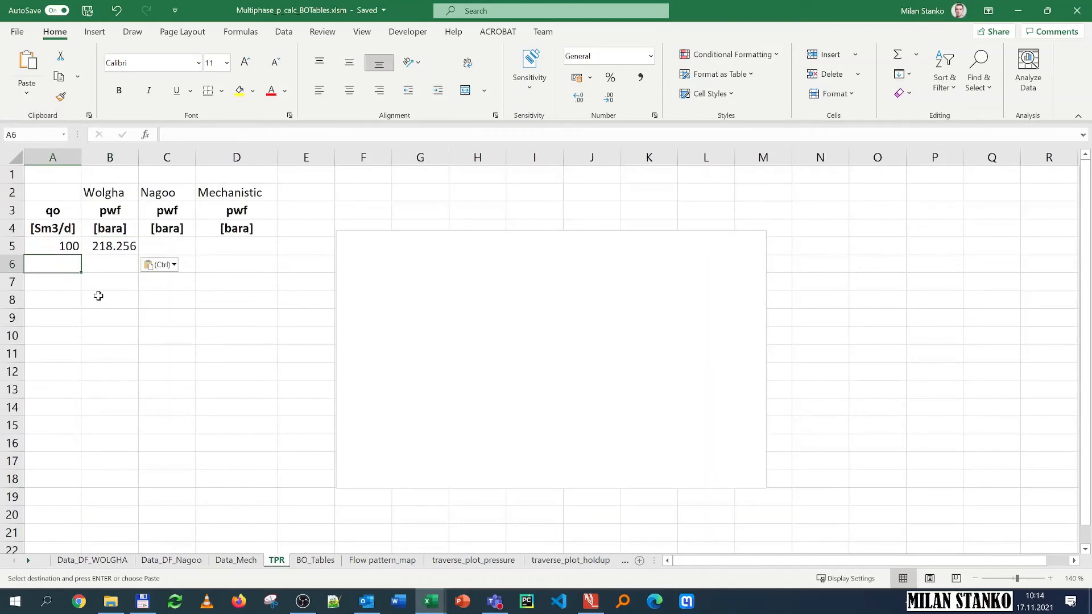
type("250")
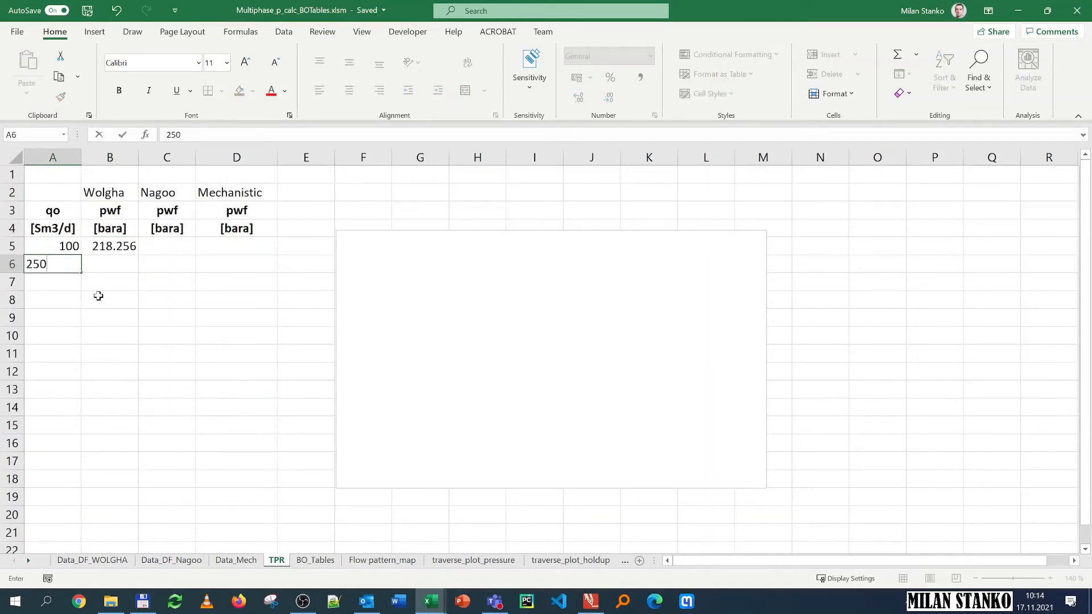
key("Return")
Step: Set the oil rate qo on the Wolgha data sheet to 250 Sm3/d
left_click(93, 561)
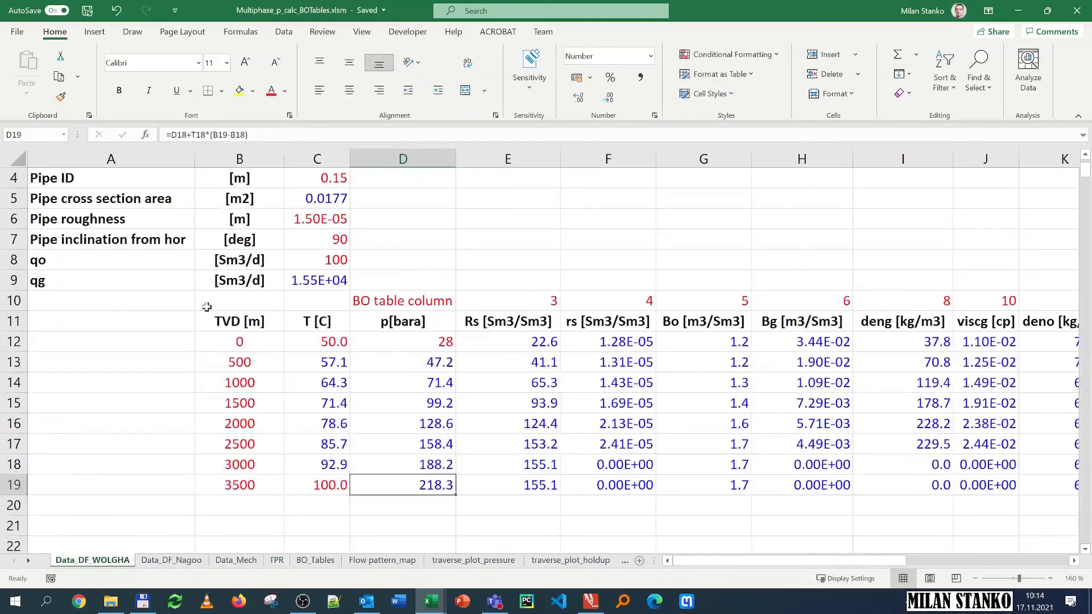
left_click(312, 260)
type("250")
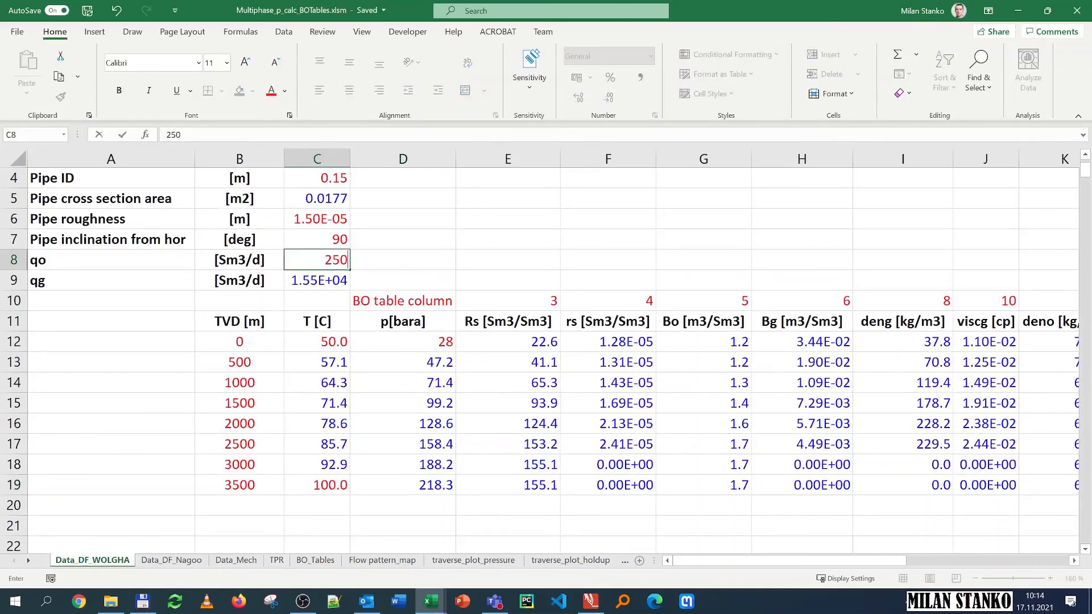
key("Return")
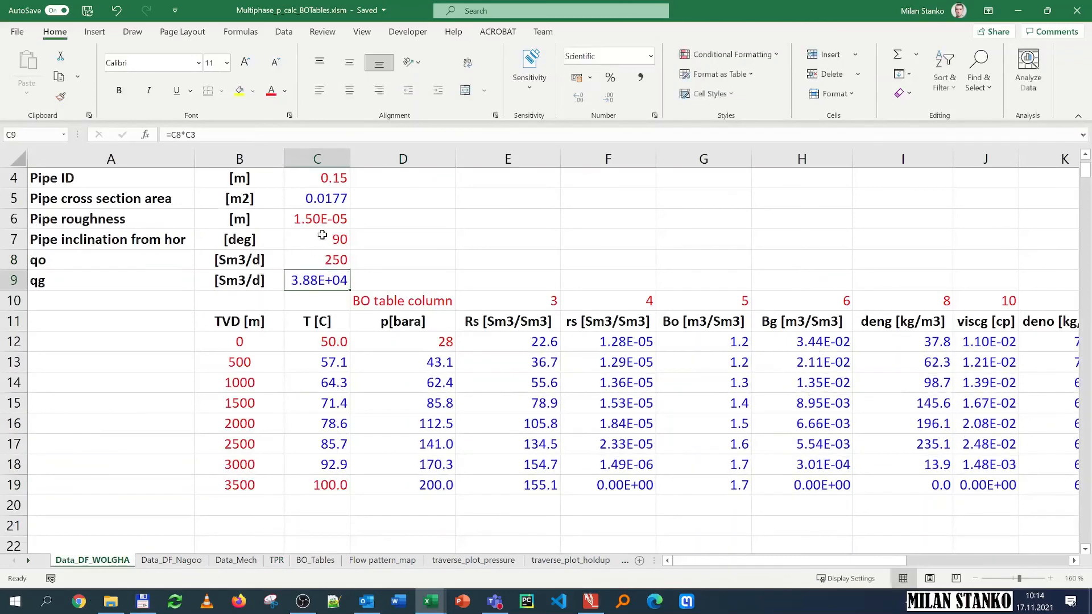
Step: Paste the new bottom-row pressure as a value into the Wolgha pwf cell for 250 Sm3/d
left_click(435, 493)
key("ctrl+c")
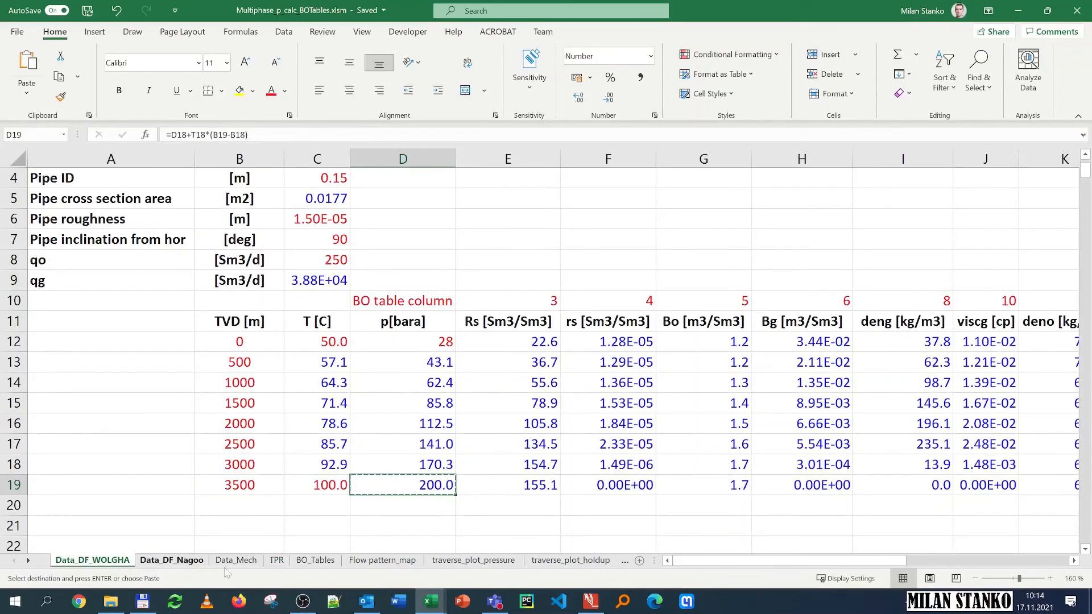
left_click(276, 560)
left_click(113, 264)
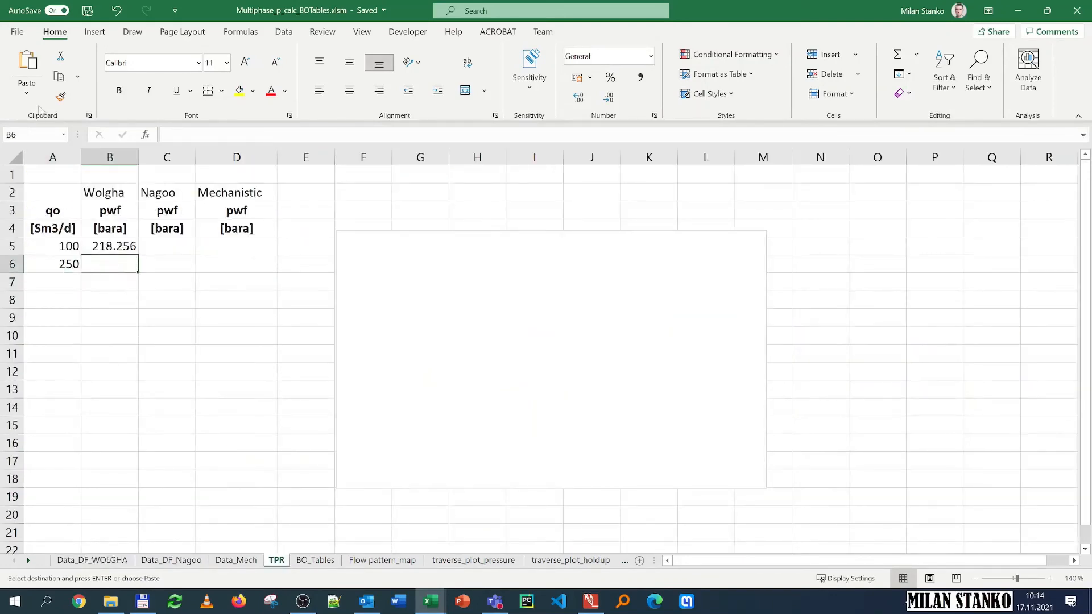
left_click(27, 92)
left_click(21, 193)
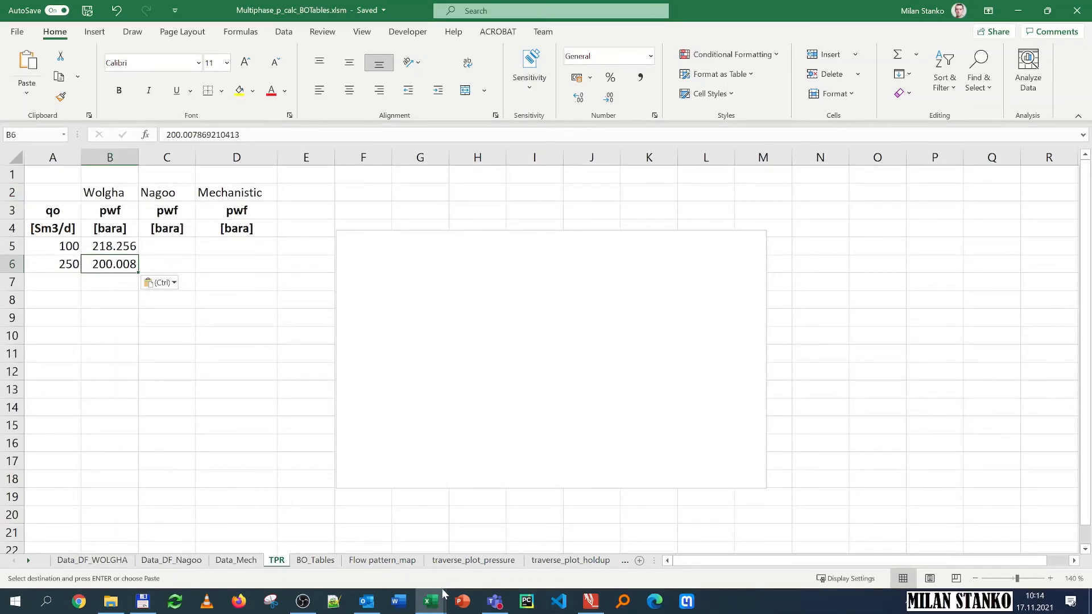
Step: Browse the BO_Tables sheet and the Wolgha data sheet before returning to the TPR sheet
left_click(303, 601)
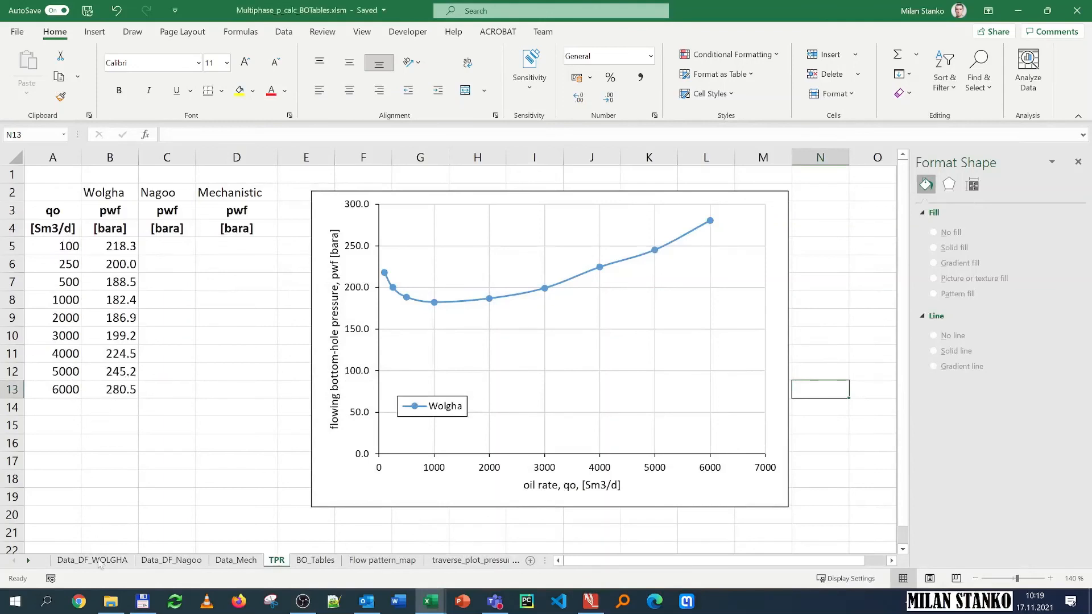
left_click(315, 562)
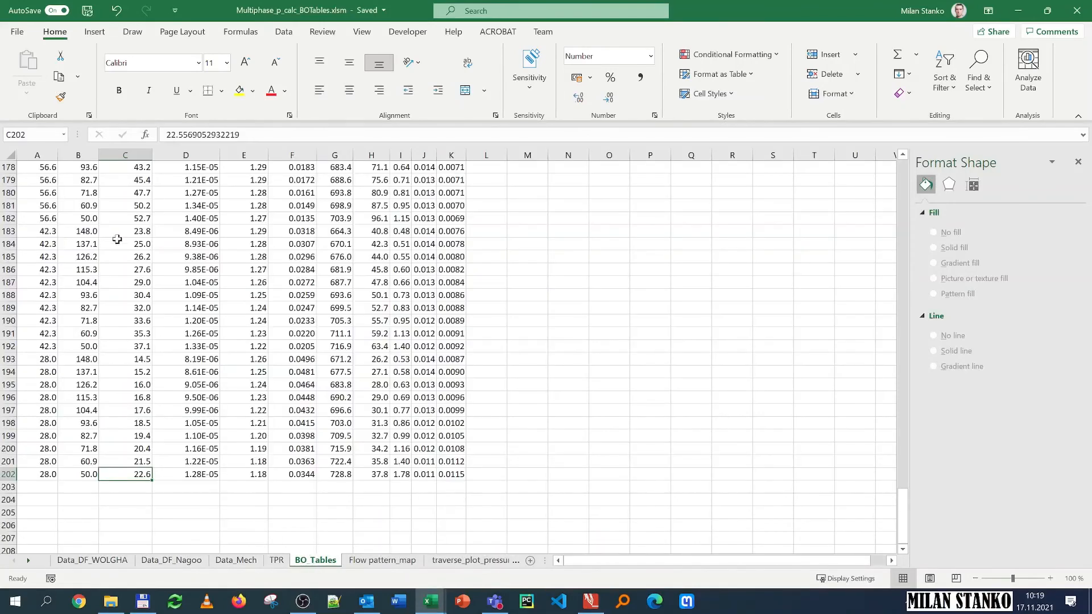
scroll(108, 245, "up", 15)
scroll(95, 249, "up", 20)
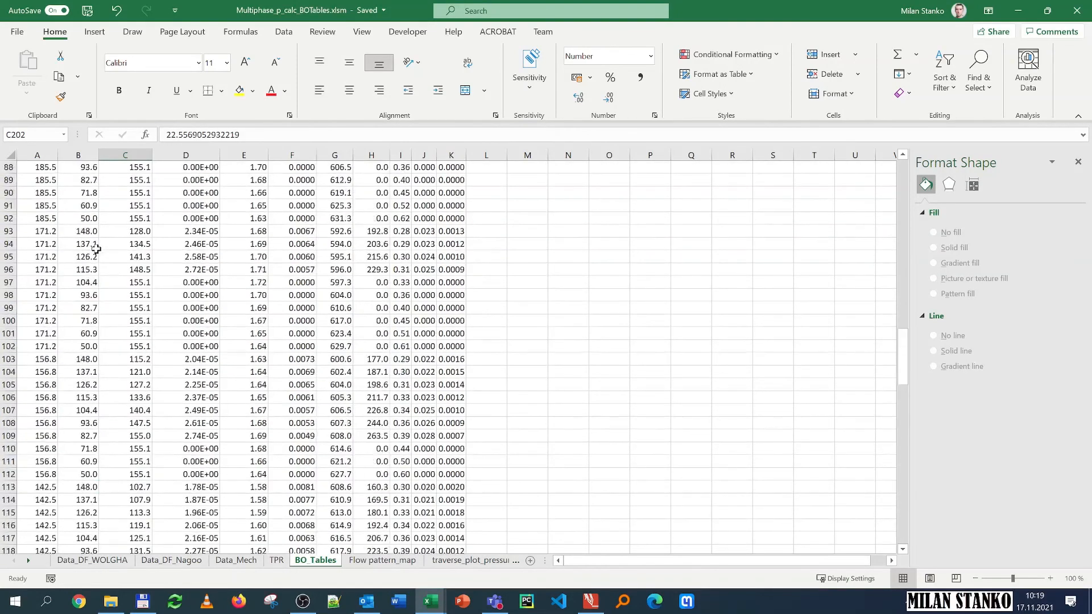
scroll(96, 249, "up", 4)
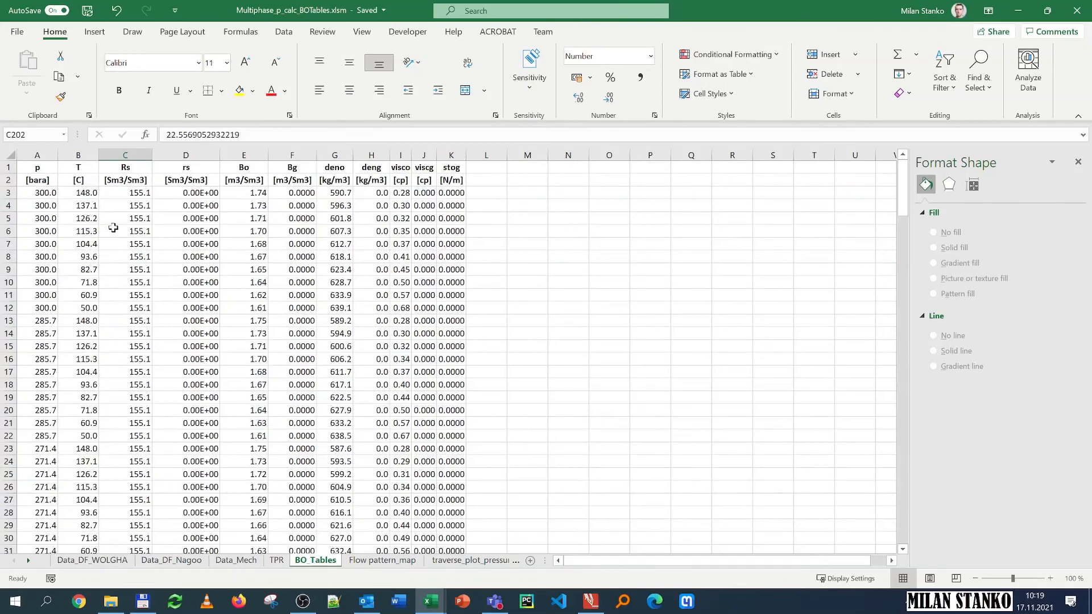
left_click(103, 561)
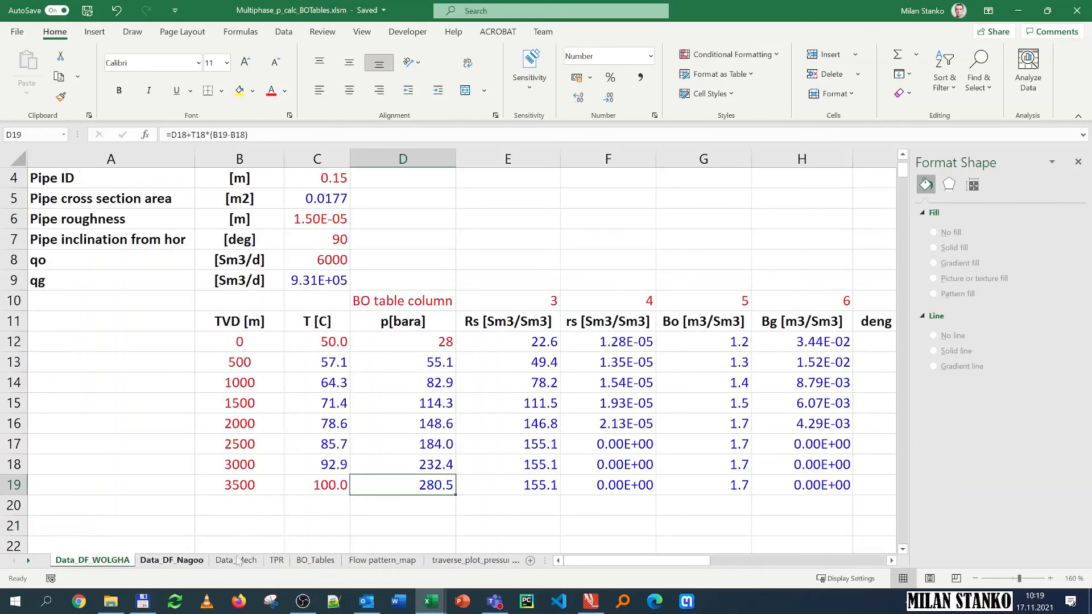
left_click(277, 560)
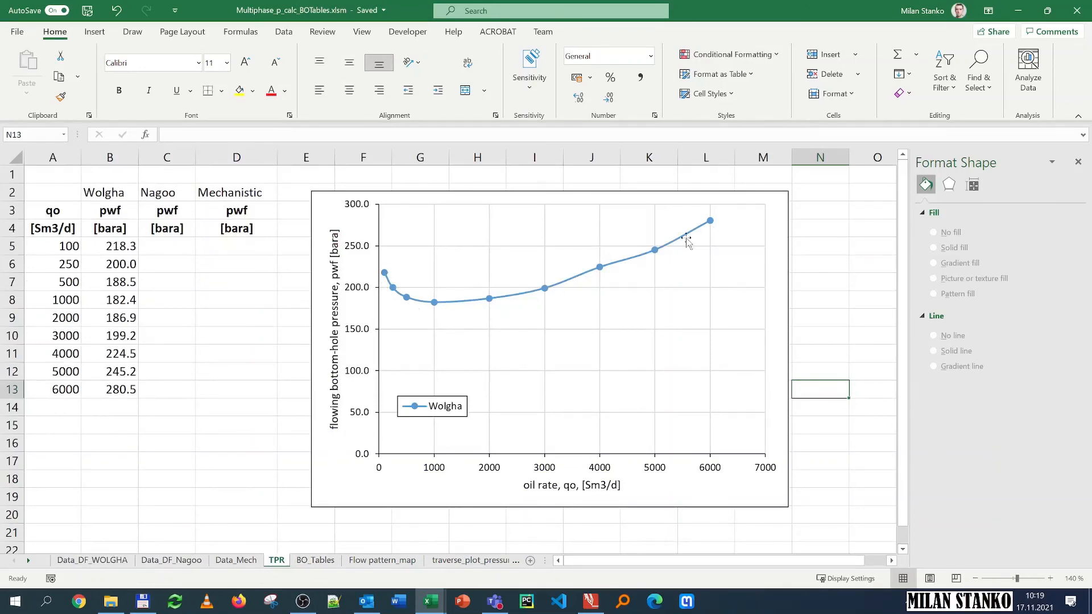
Step: Add the note "pwh = 28 bara" in the top cell of the TPR sheet
left_click(57, 175)
type("pwh = 28 bara")
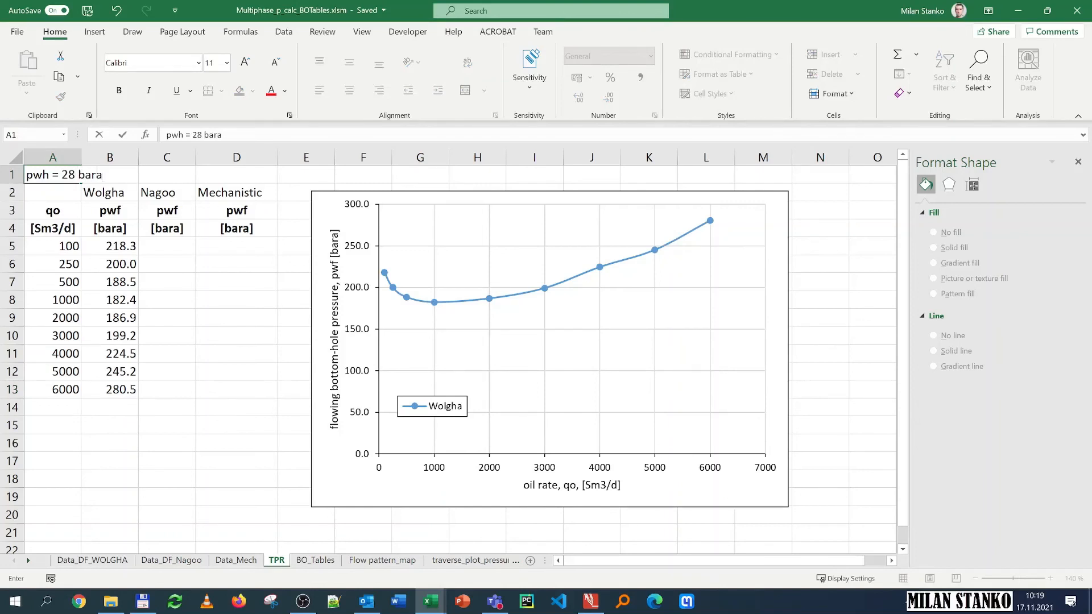
key("Return")
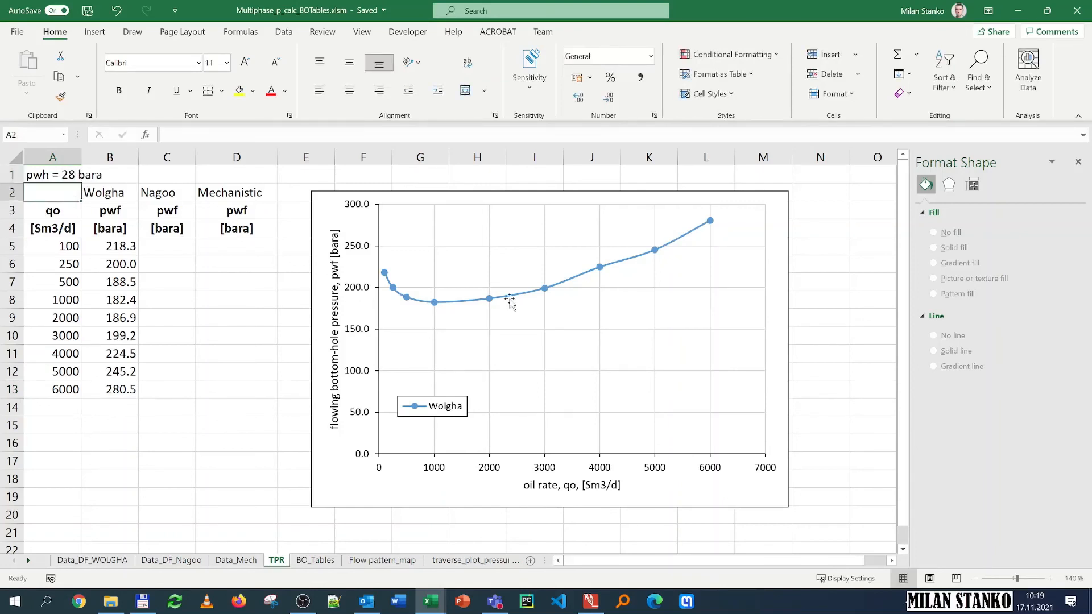
left_click(546, 289)
left_click(814, 280)
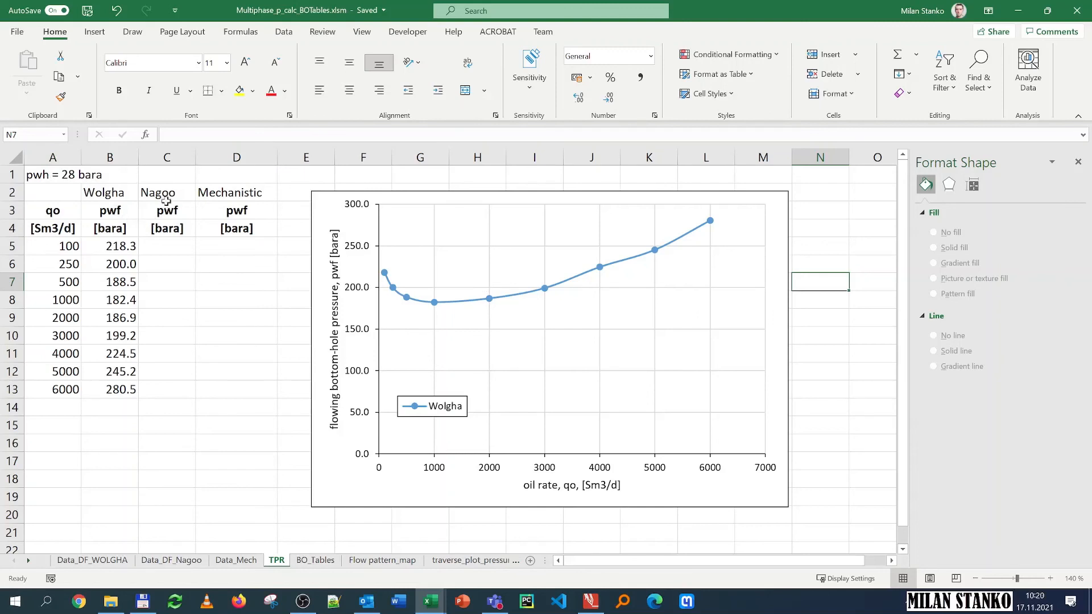
Step: Enter the label "pwh=" in the cell above the qo header
left_click(50, 172)
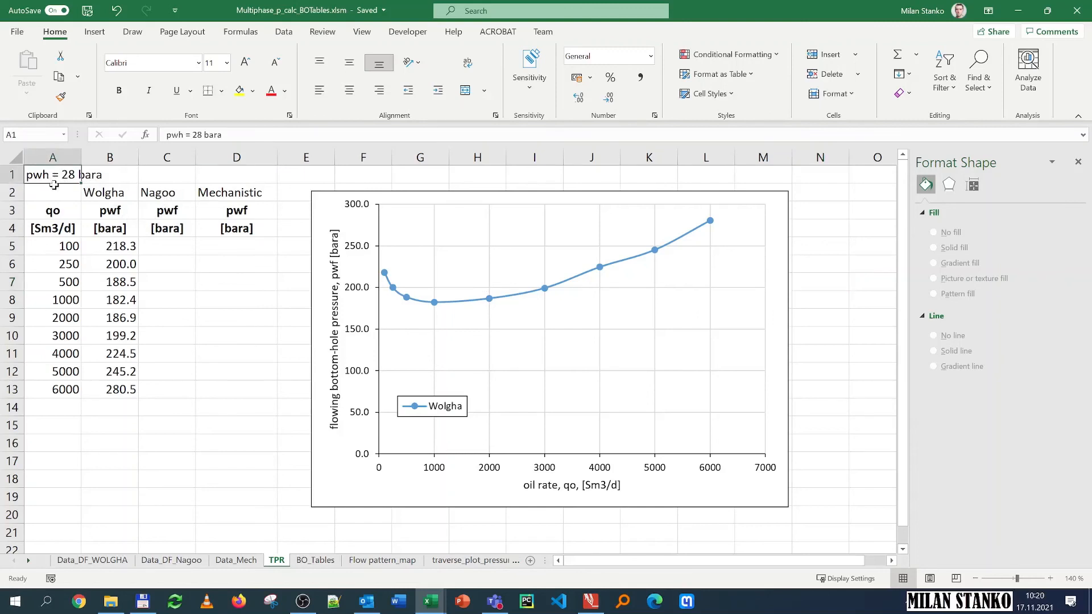
left_click(53, 194)
type("pwh")
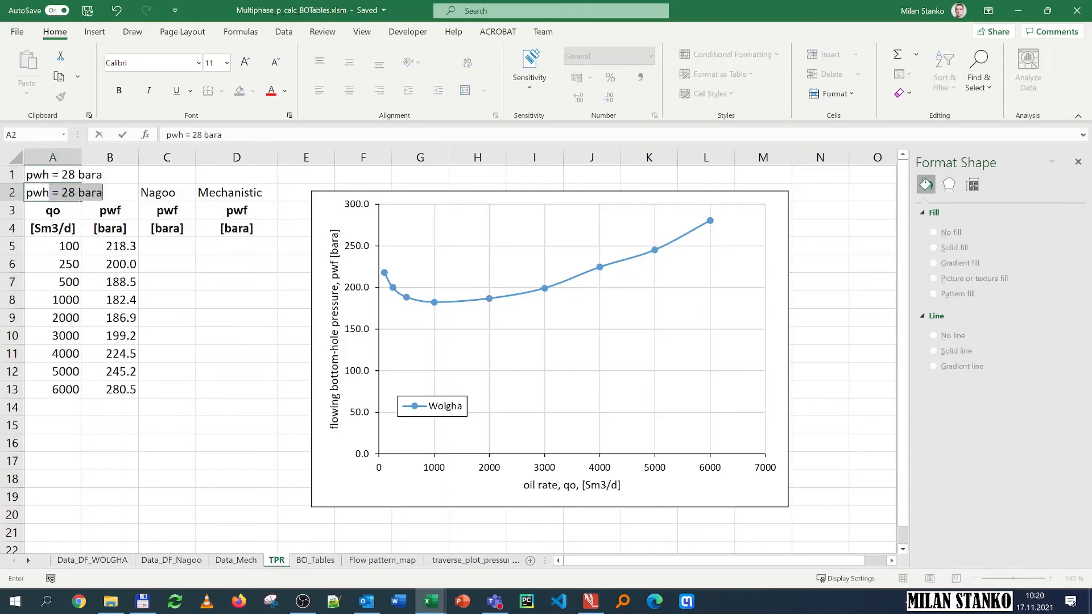
key("Delete")
type("=")
key("Return")
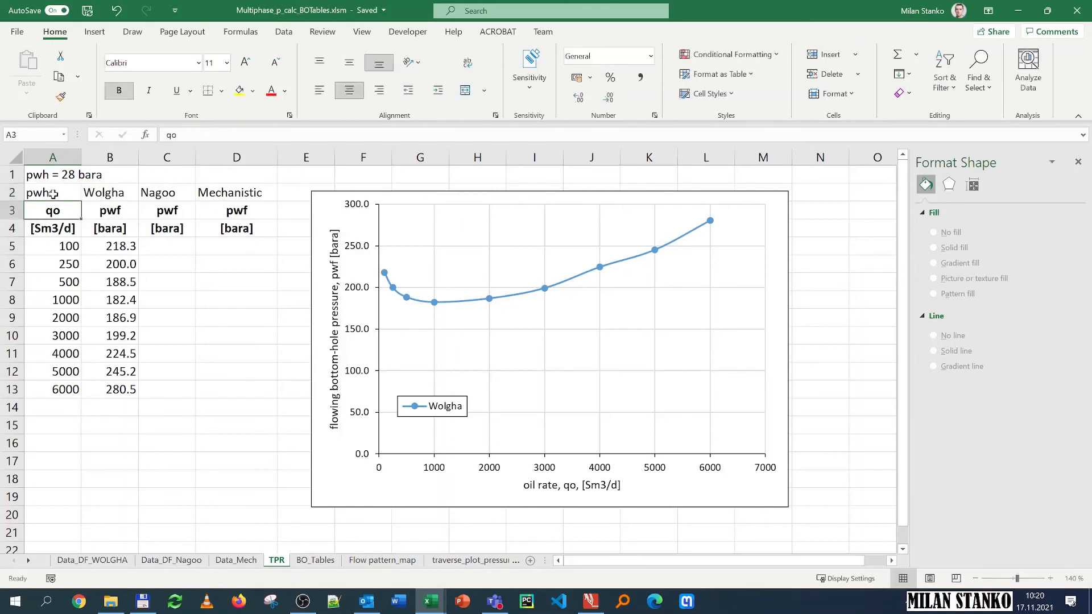
Step: Enter 28 beside the pwh= label in the Wolgha column
left_click(120, 186)
type("28")
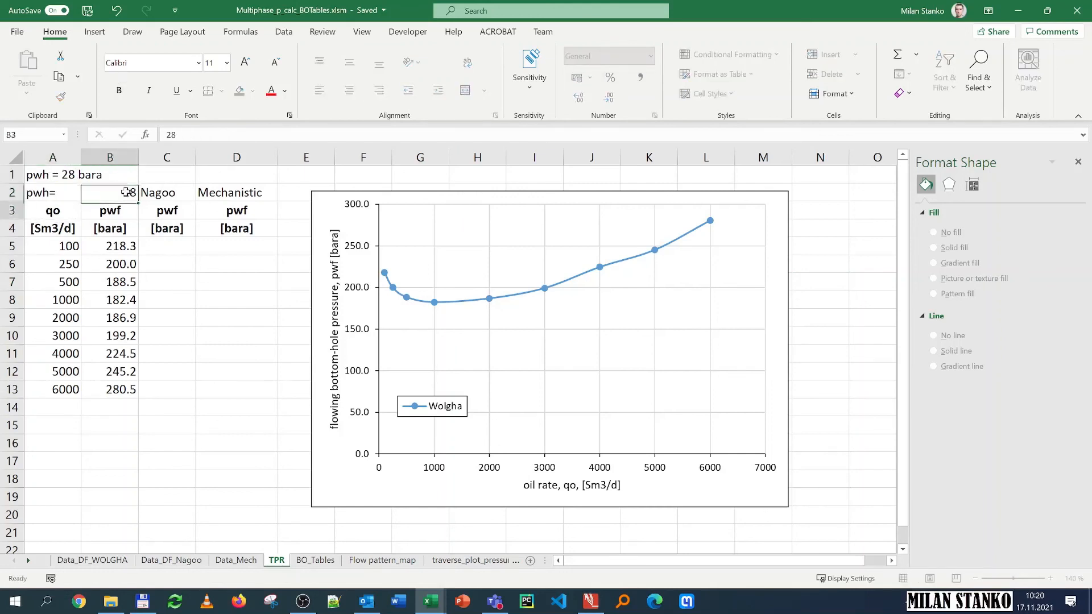
key("Return")
left_click(60, 191)
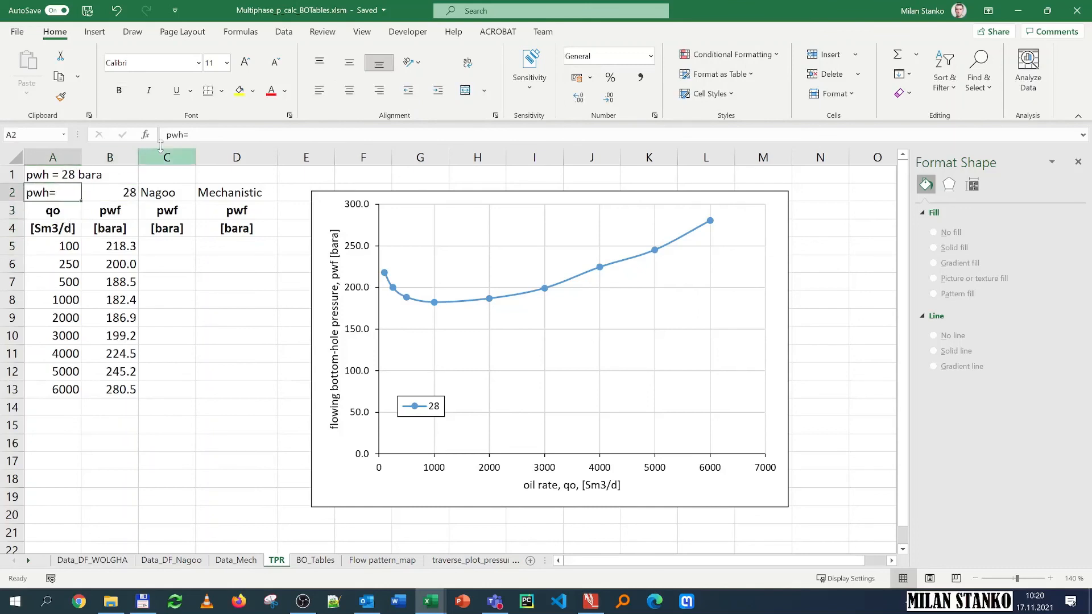
Step: Relabel the pwh= cell as "pwh[bara]" and clear the note in the top cell
double_click(60, 191)
key("BackSpace")
type("[ba")
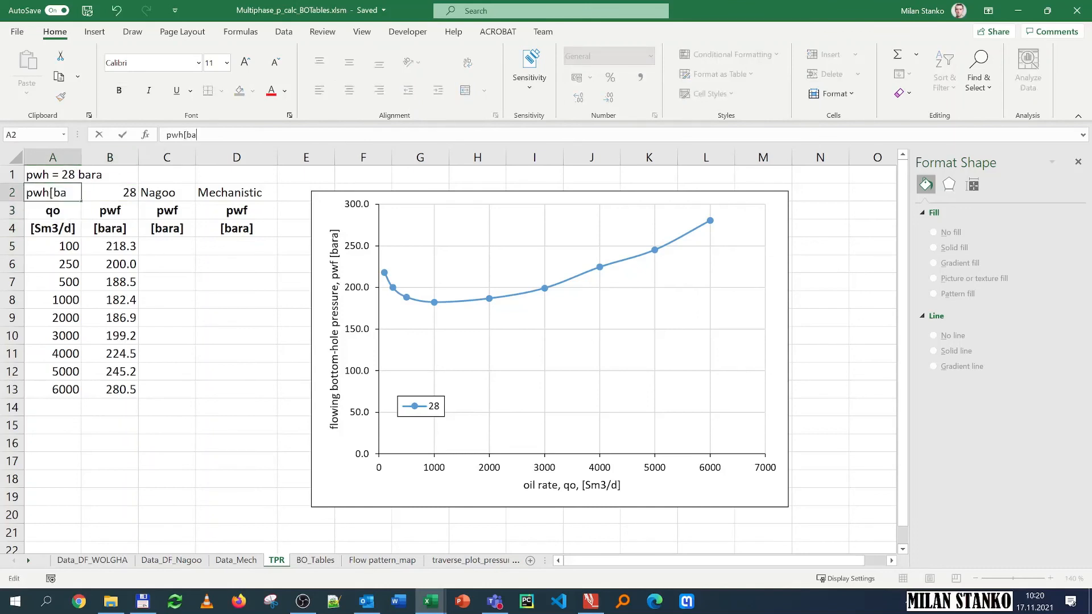
type("ra]")
key("Return")
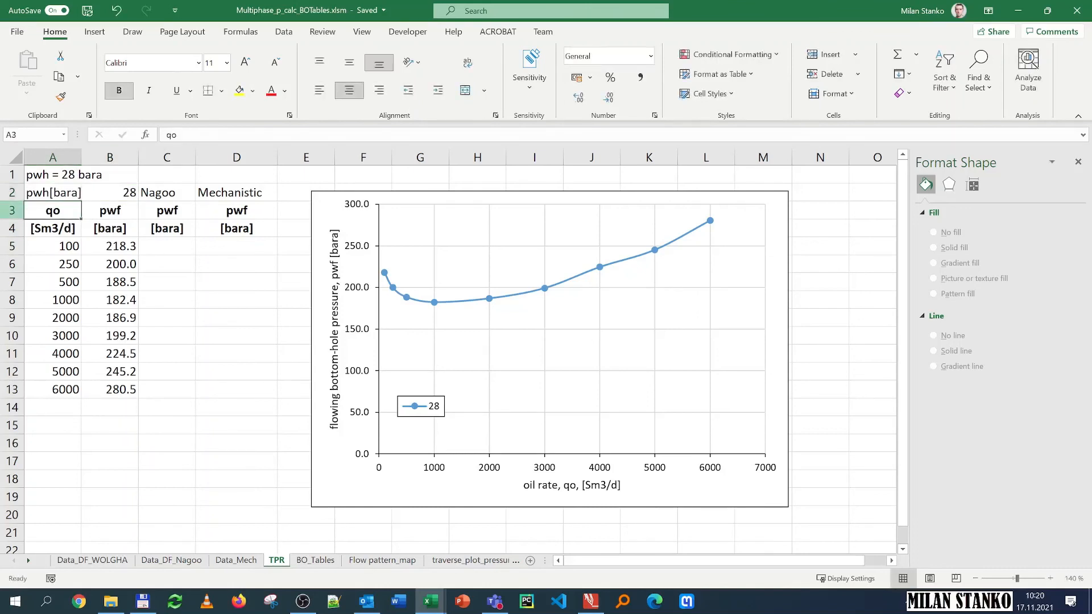
left_click(64, 177)
key("Delete")
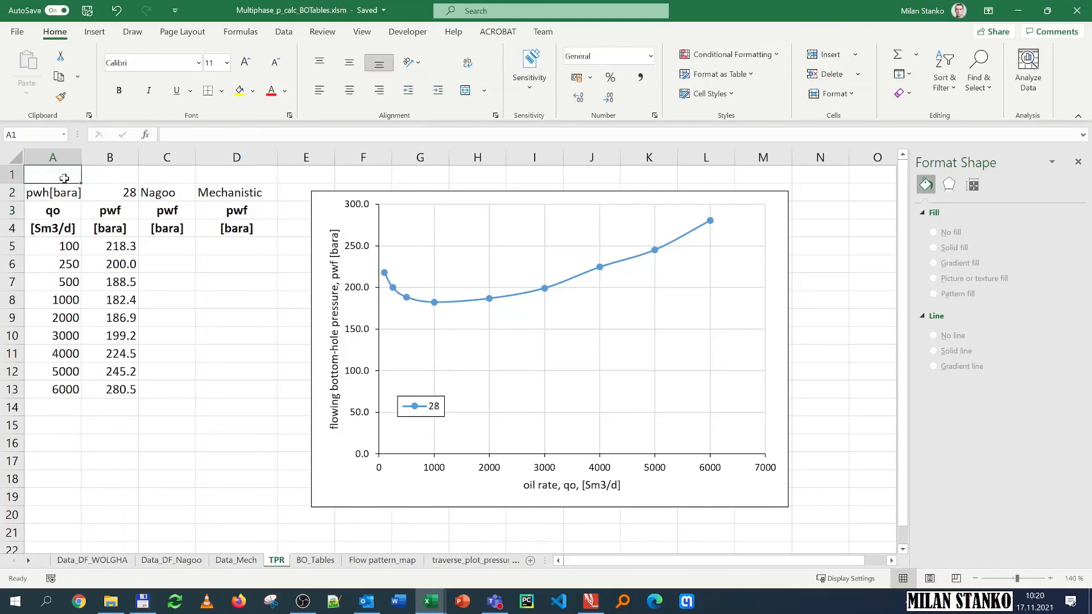
Step: Replace the Nagoo and Mechanistic labels with wellhead pressures 10 and 50
left_click(160, 197)
type("10")
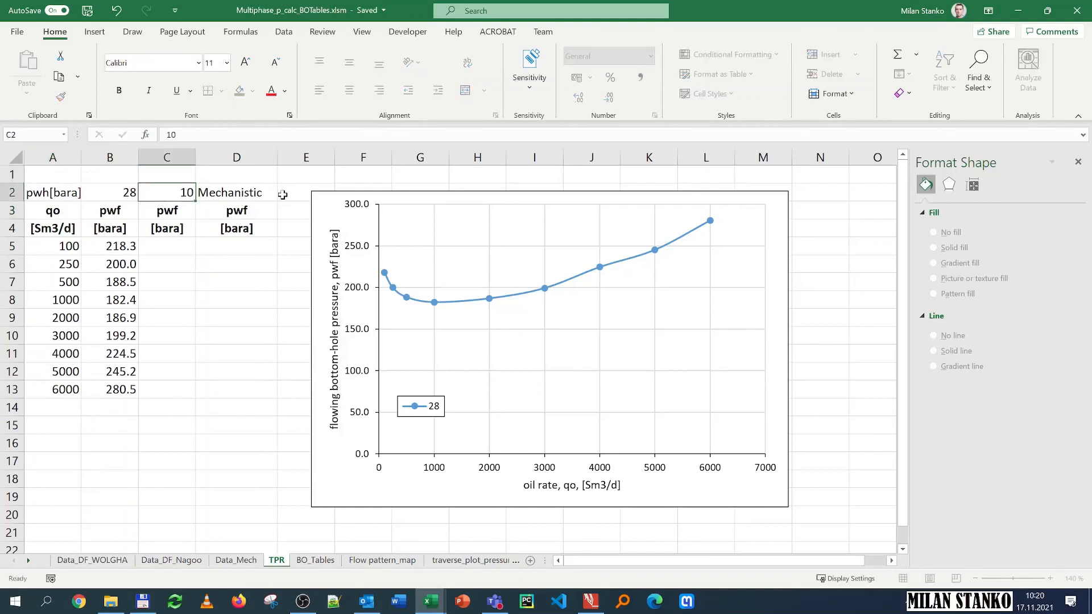
key("Return")
key("Right")
key("Up")
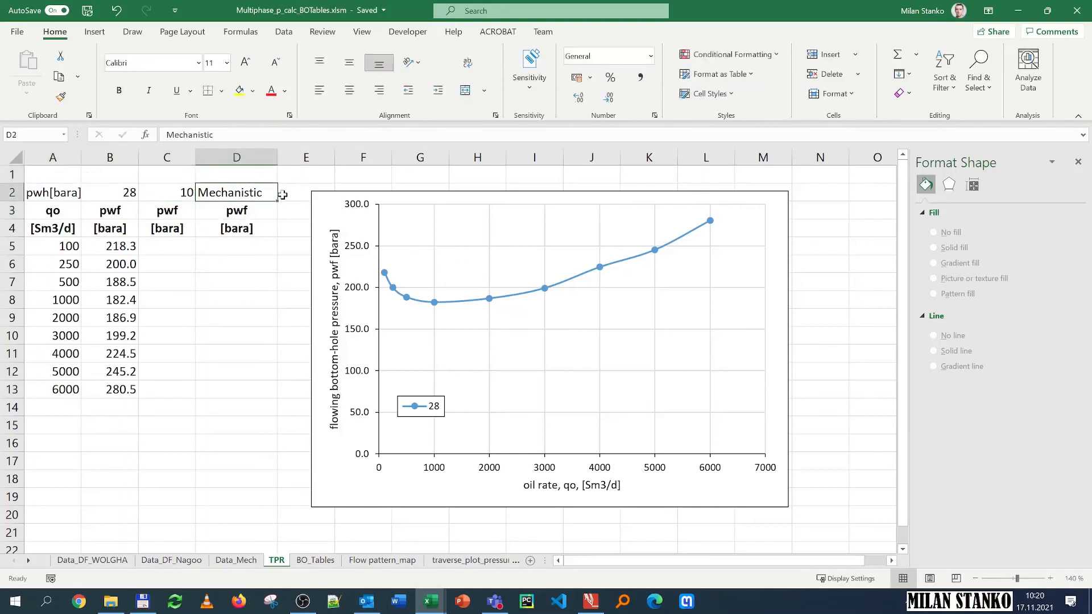
type("50")
key("Return")
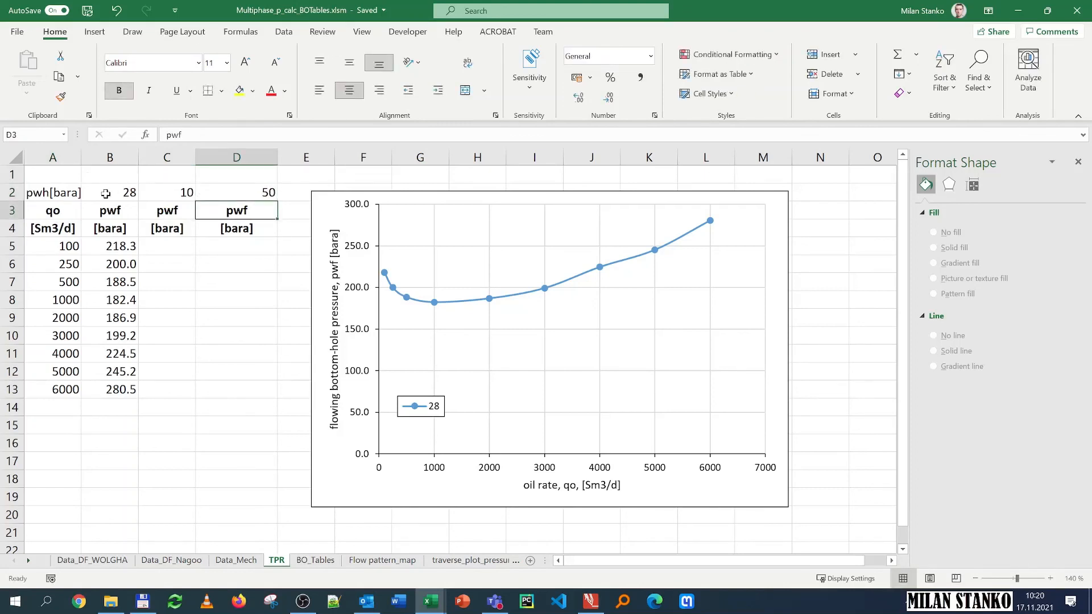
Step: Give the three wellhead pressure values in row 2 a red font
left_click_drag(105, 193, 228, 192)
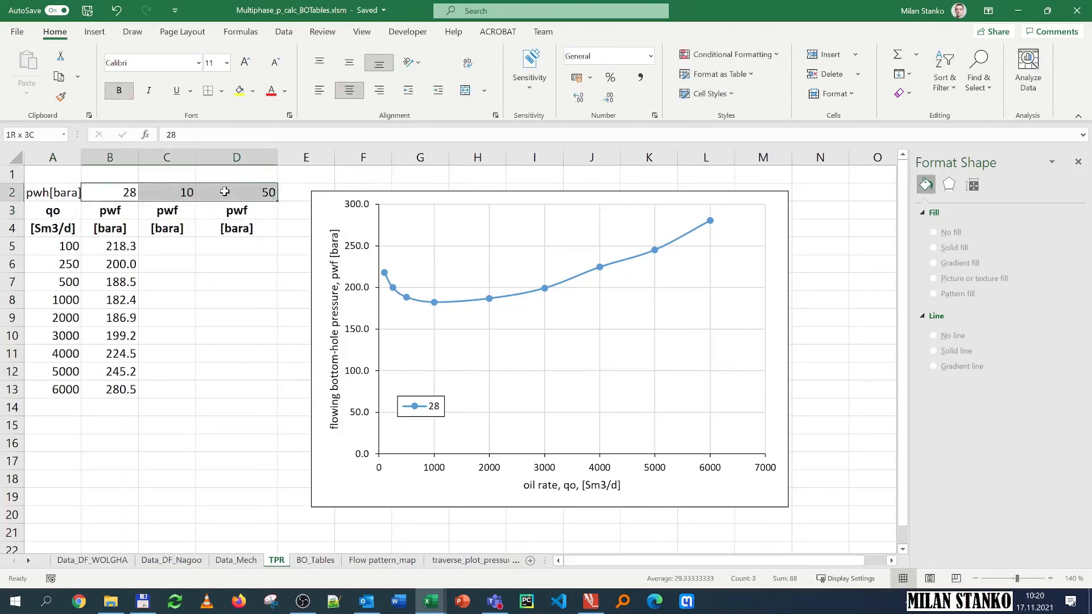
left_click(216, 338)
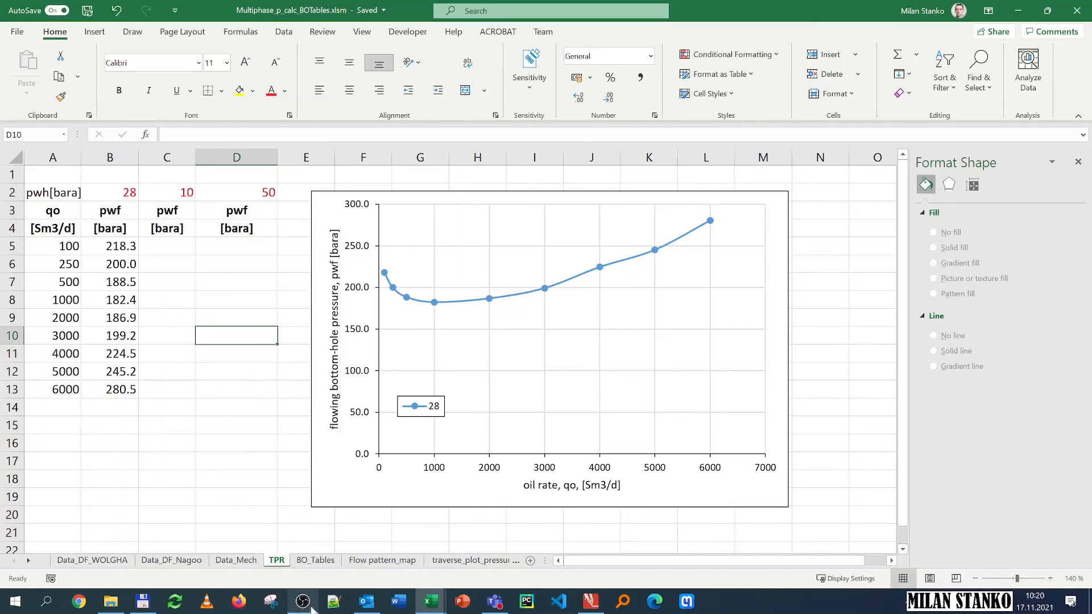
Step: Change the second and third wellhead pressures in the TPR table to 50 and 70
left_click(329, 563)
scroll(149, 473, "down", 18)
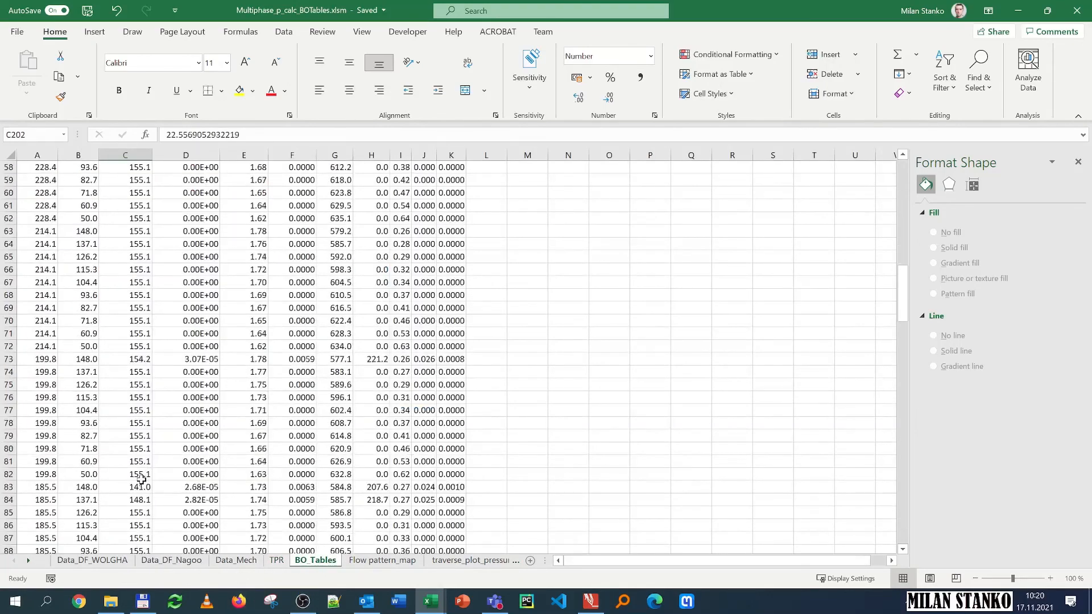
scroll(140, 481, "down", 6)
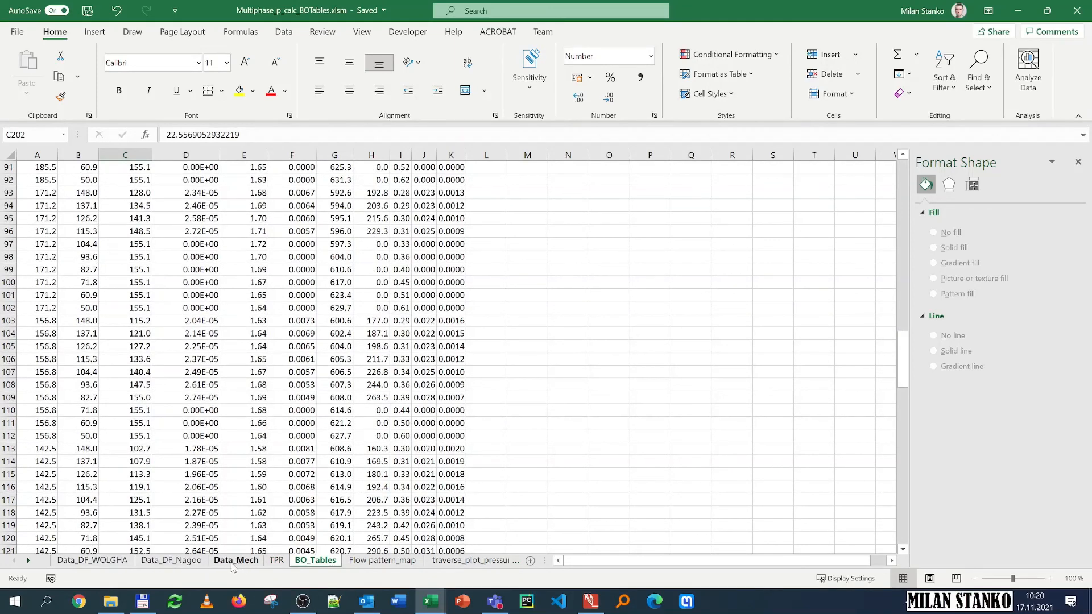
left_click(277, 561)
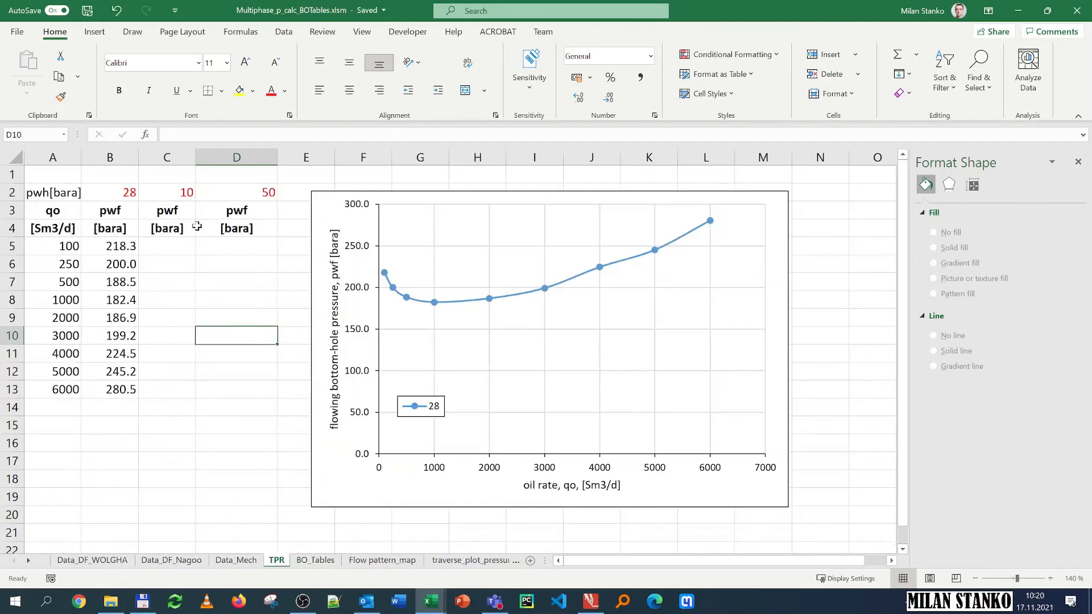
left_click(159, 190)
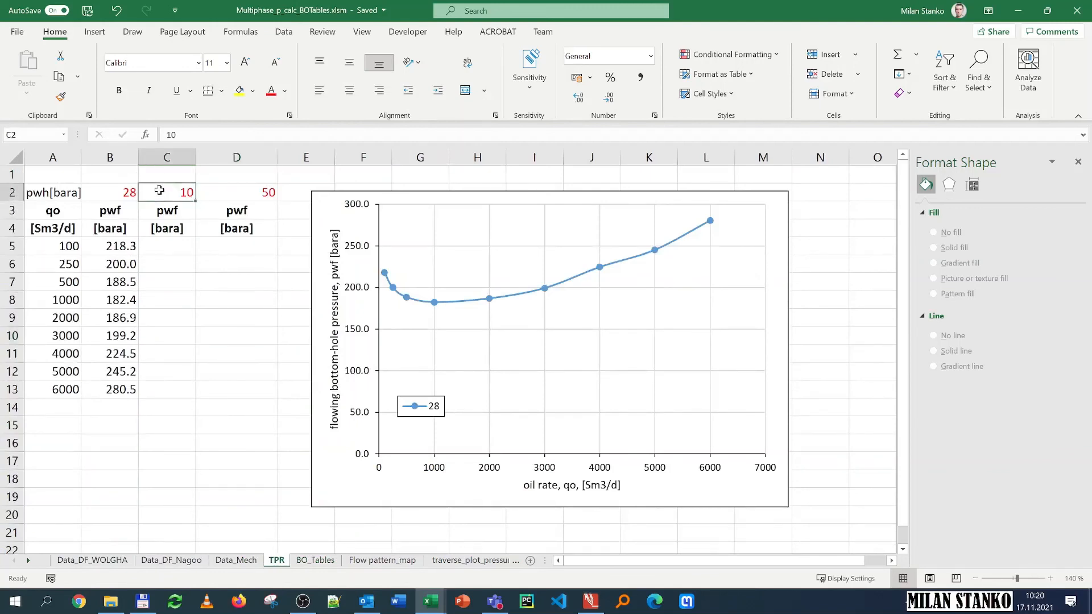
type("50")
key("Return")
key("Up")
key("Right")
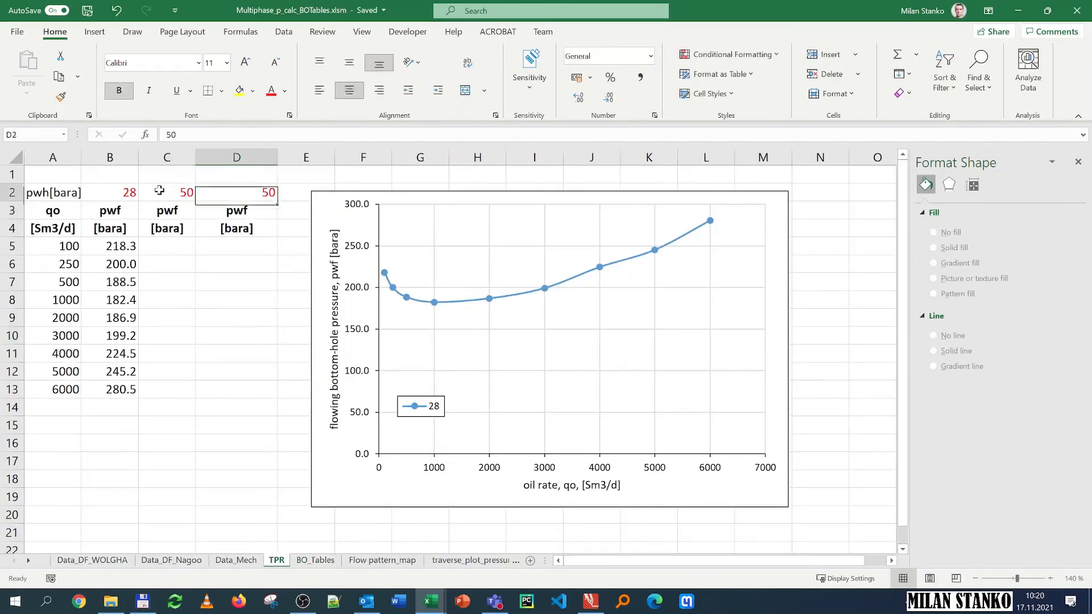
type("70")
key("Return")
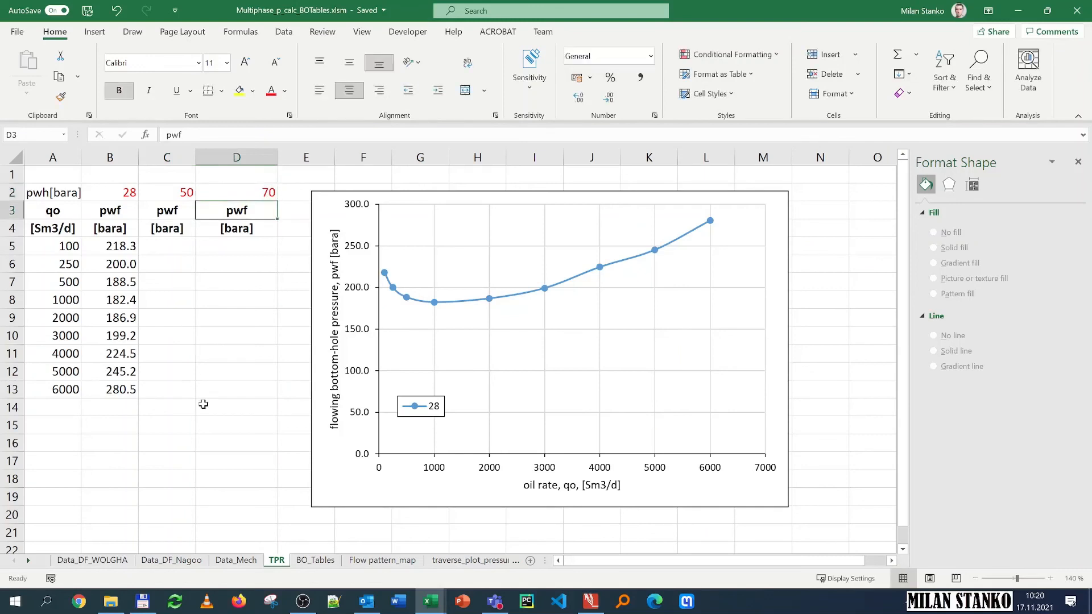
Step: Set the wellhead pressure at 0 m TVD in the Wolgha sheet to 50 bara
left_click(113, 562)
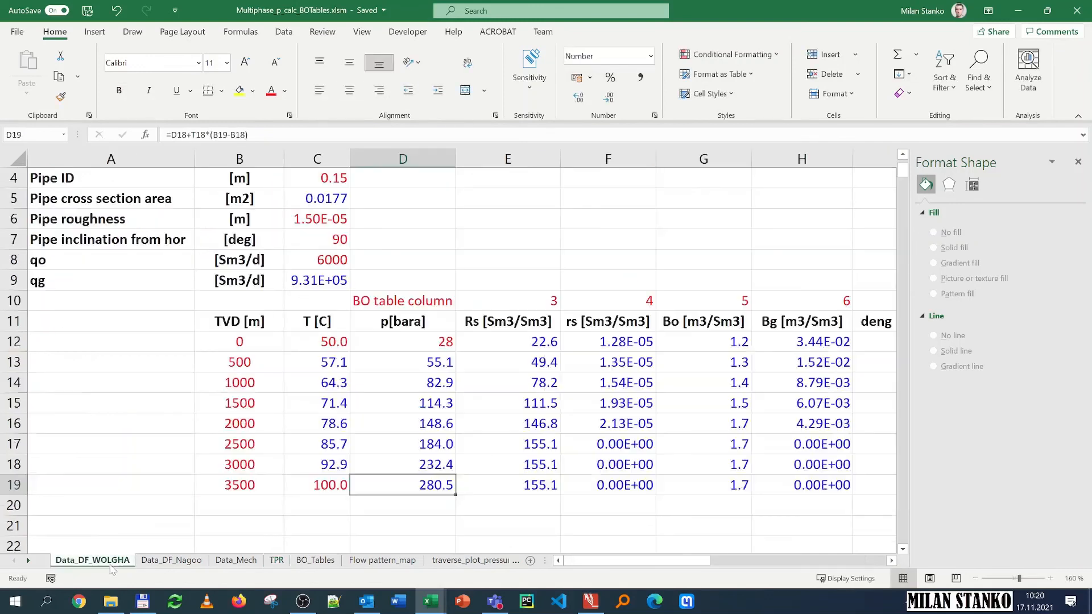
left_click(397, 341)
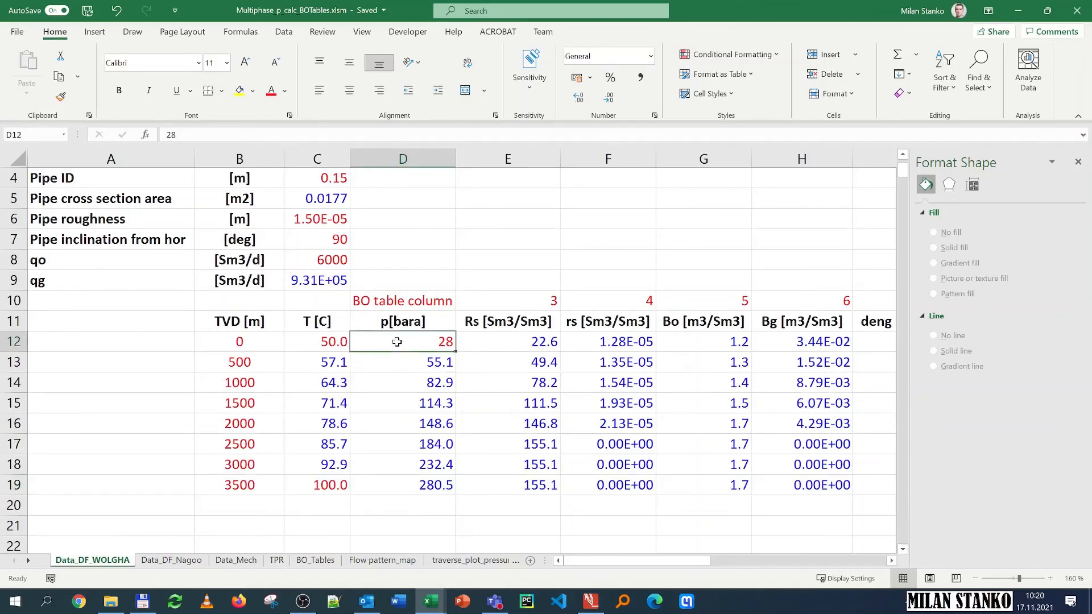
type("50")
key("Return")
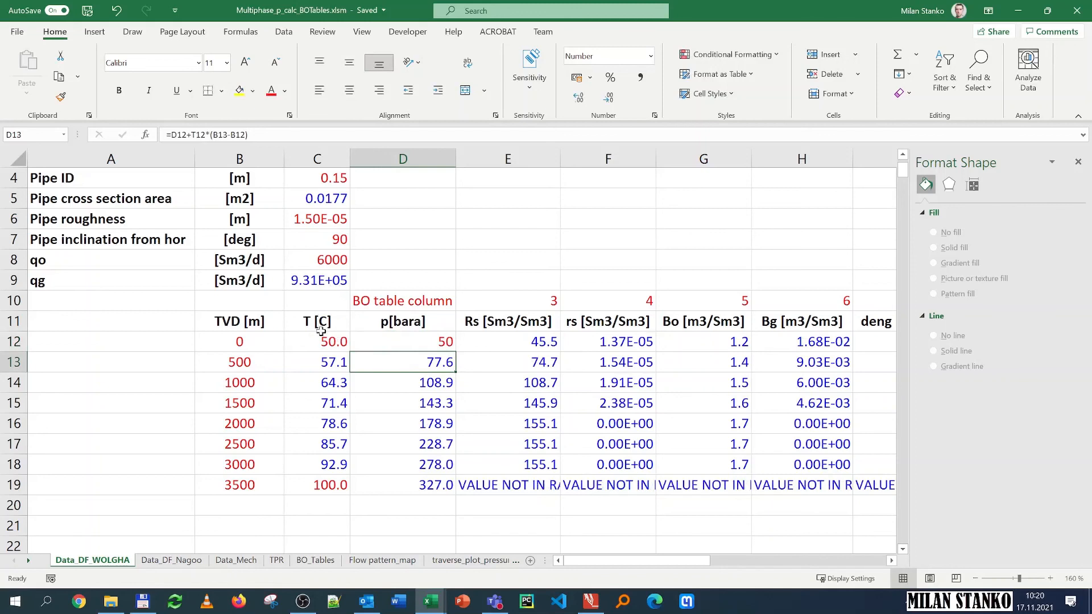
Step: Set the oil rate qo to 100 Sm3/d and select the bottom pressure result at 3500 m
left_click(329, 265)
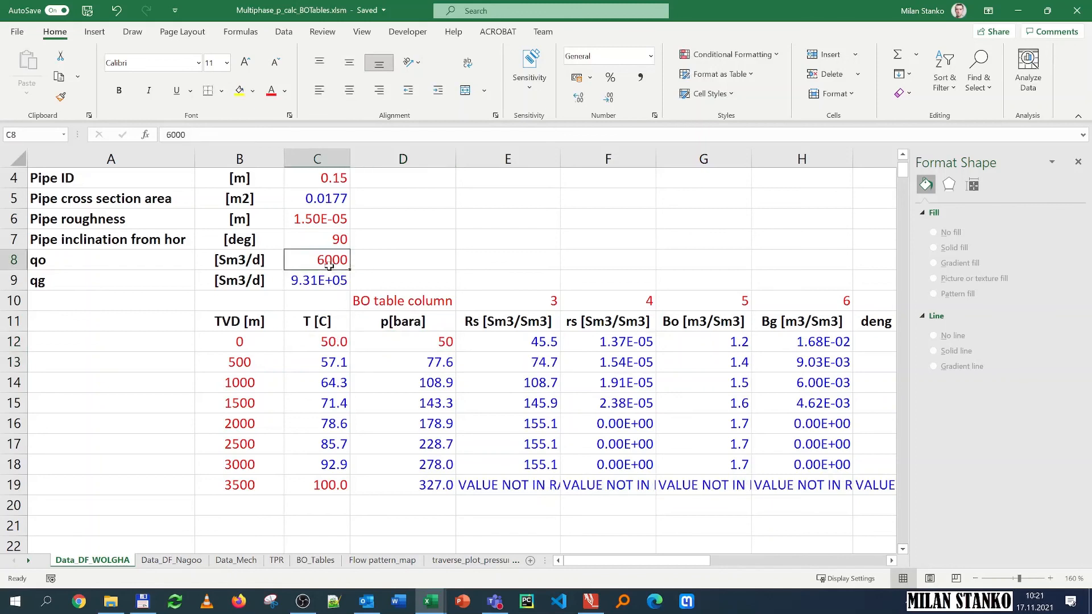
type("100")
key("Return")
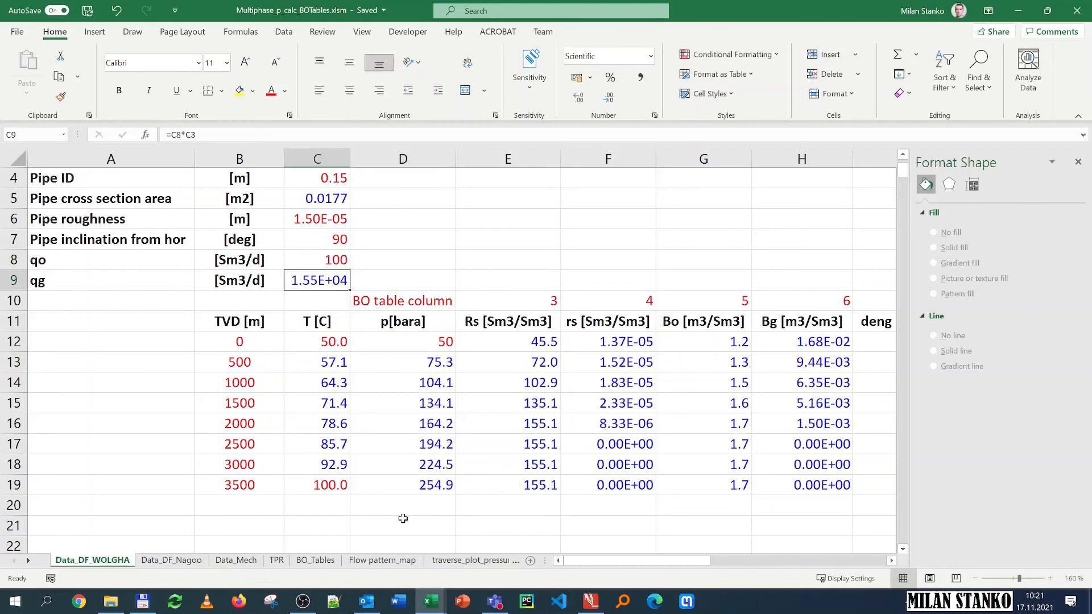
left_click(419, 490)
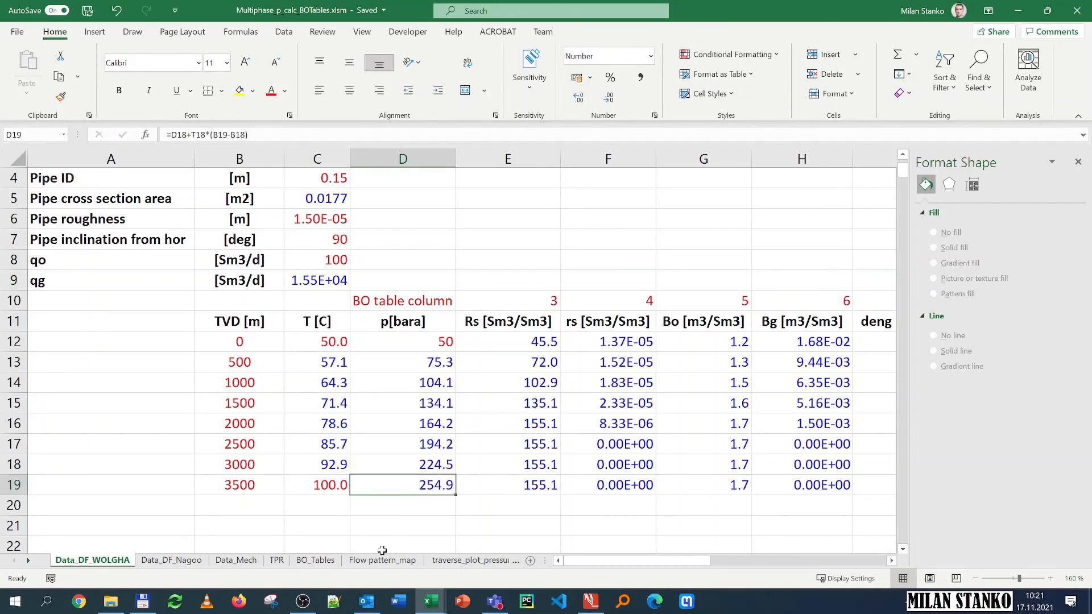
left_click(302, 601)
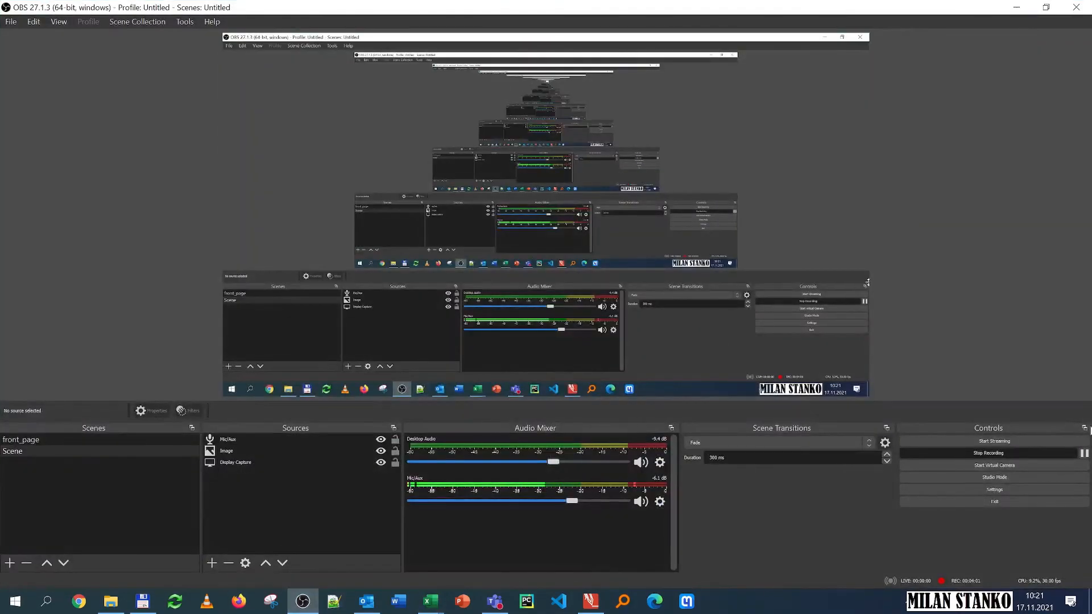
left_click(1084, 453)
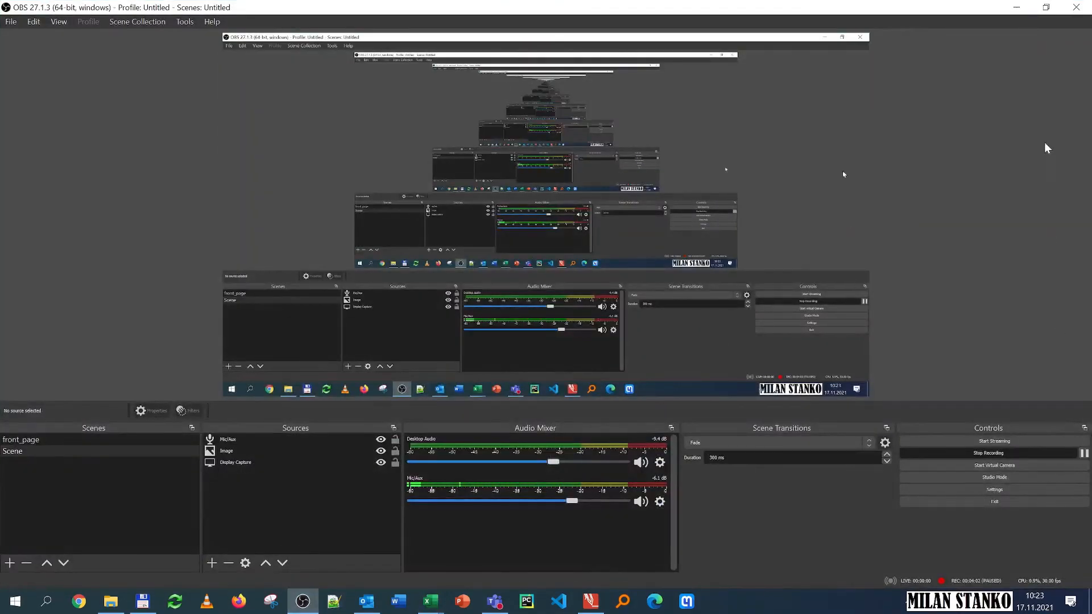
left_click(1008, 11)
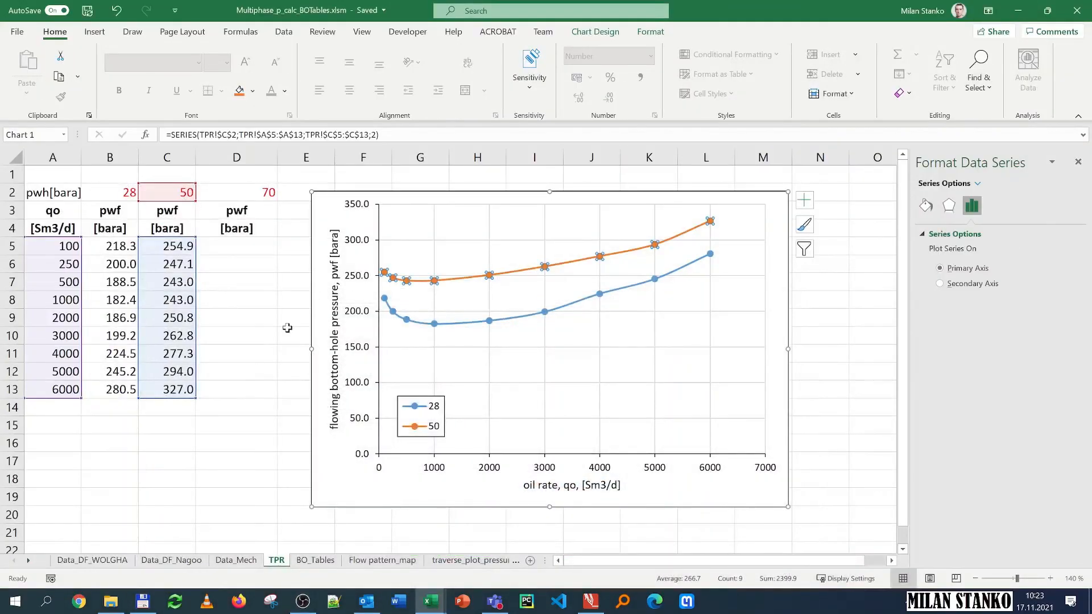
Step: Switch between the TPR table and the Wolgha data sheet to review the calculated pressures and rates
left_click(273, 333)
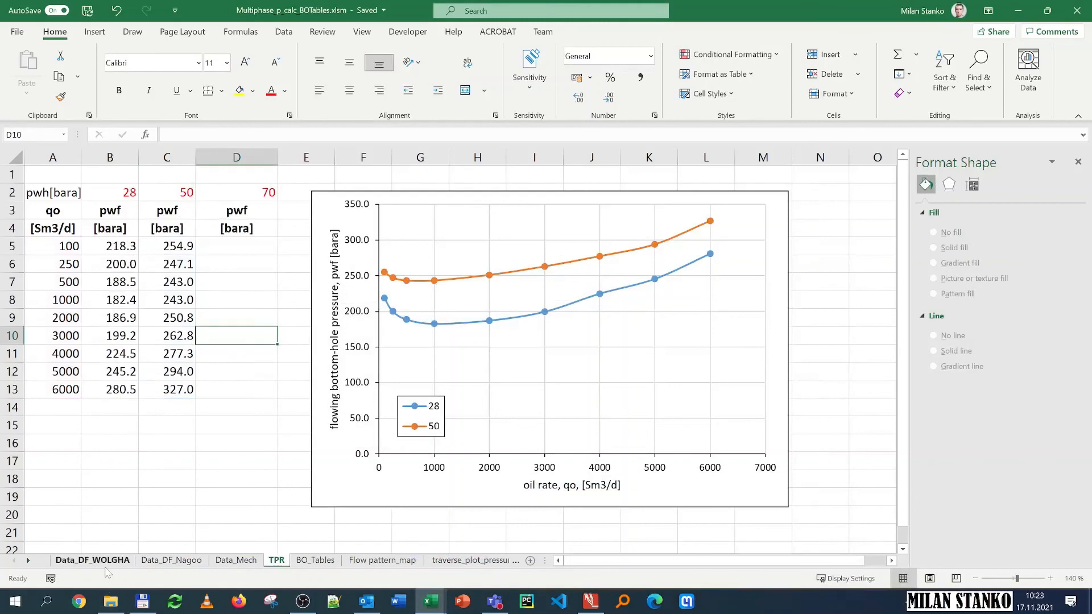
left_click(93, 562)
left_click(314, 265)
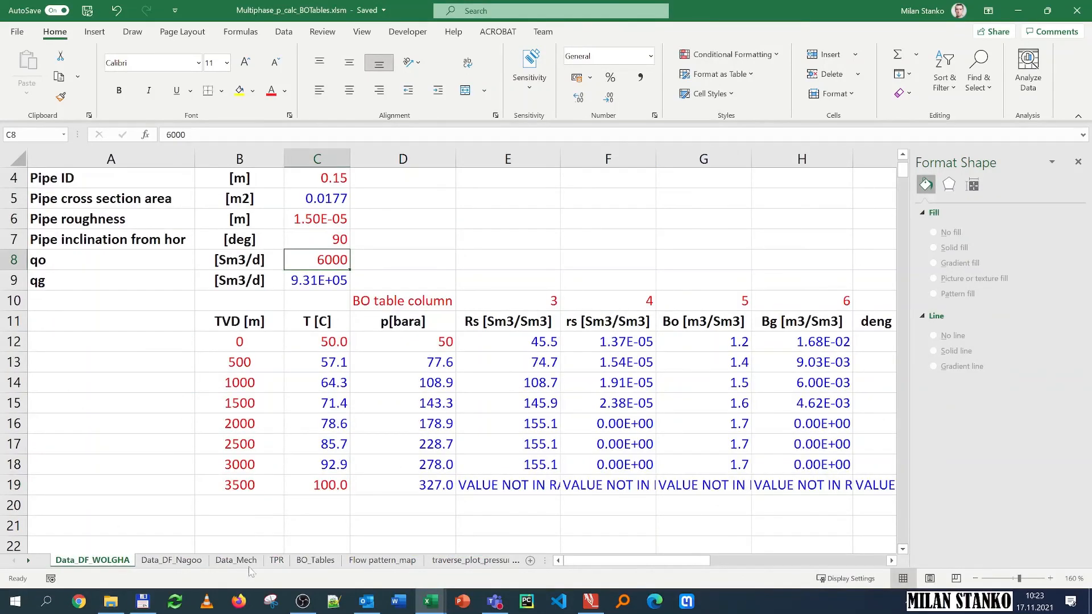
left_click(278, 563)
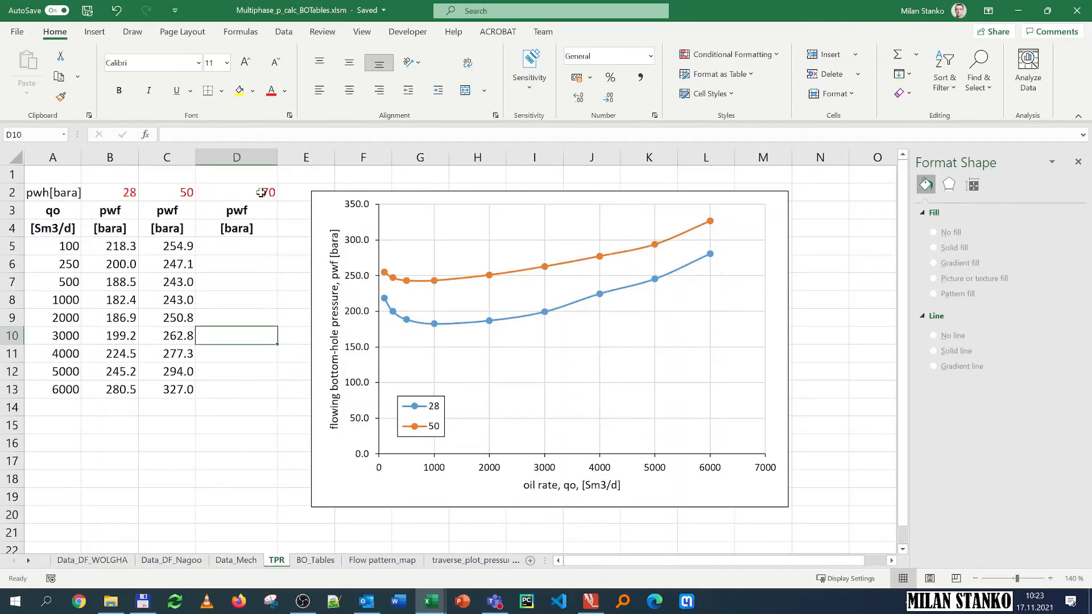
left_click(302, 601)
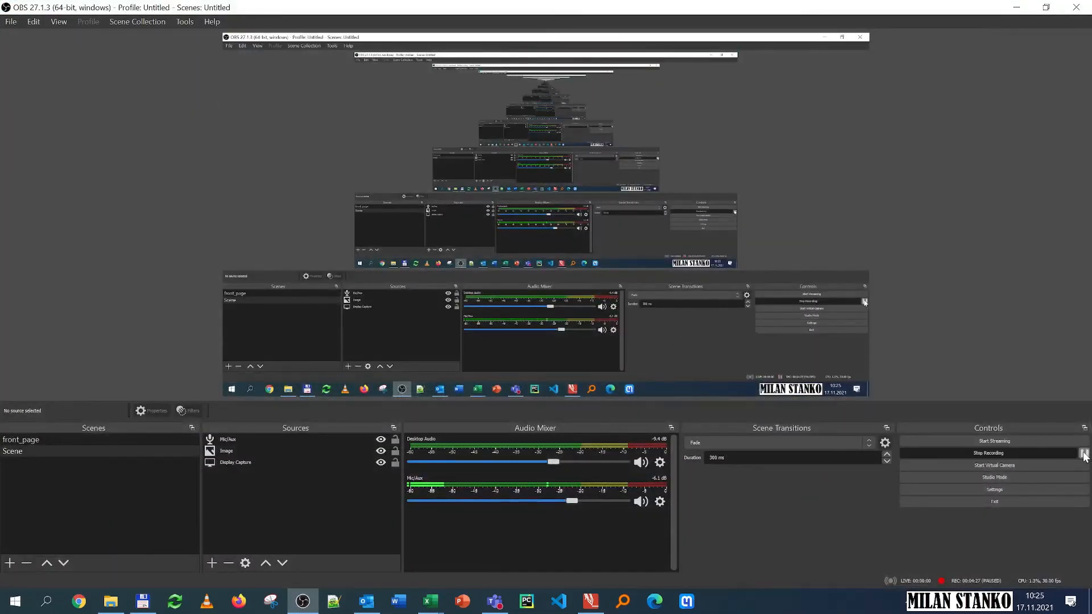
left_click(1017, 7)
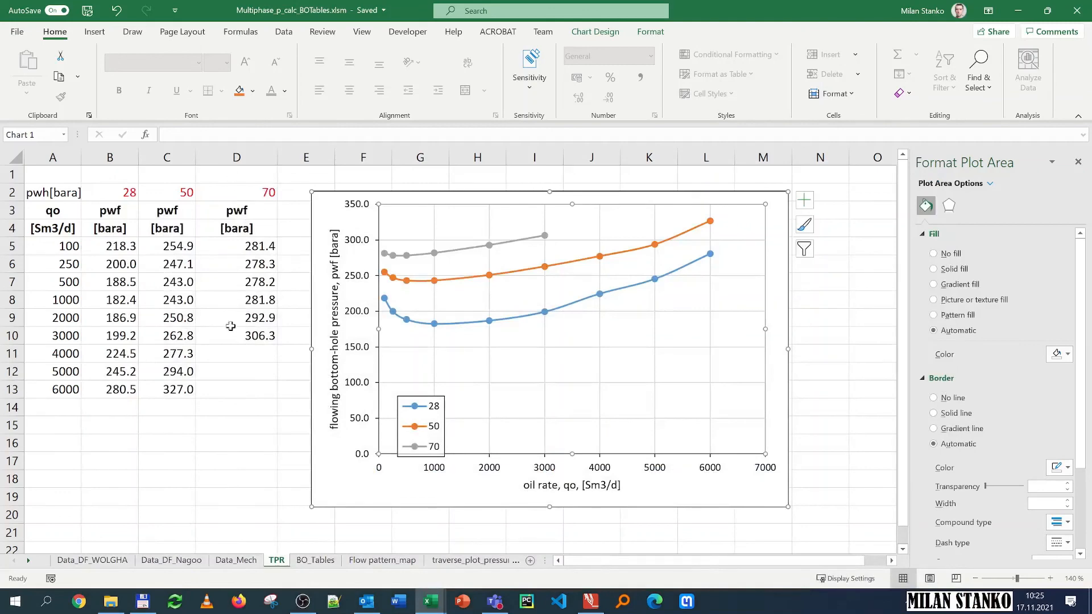
left_click(114, 563)
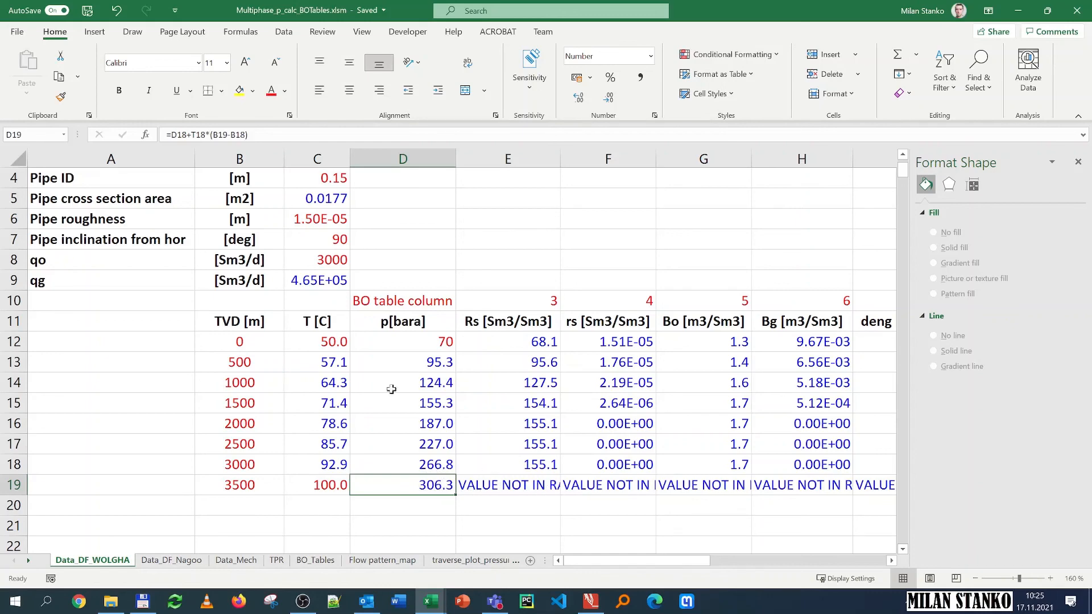
left_click(278, 564)
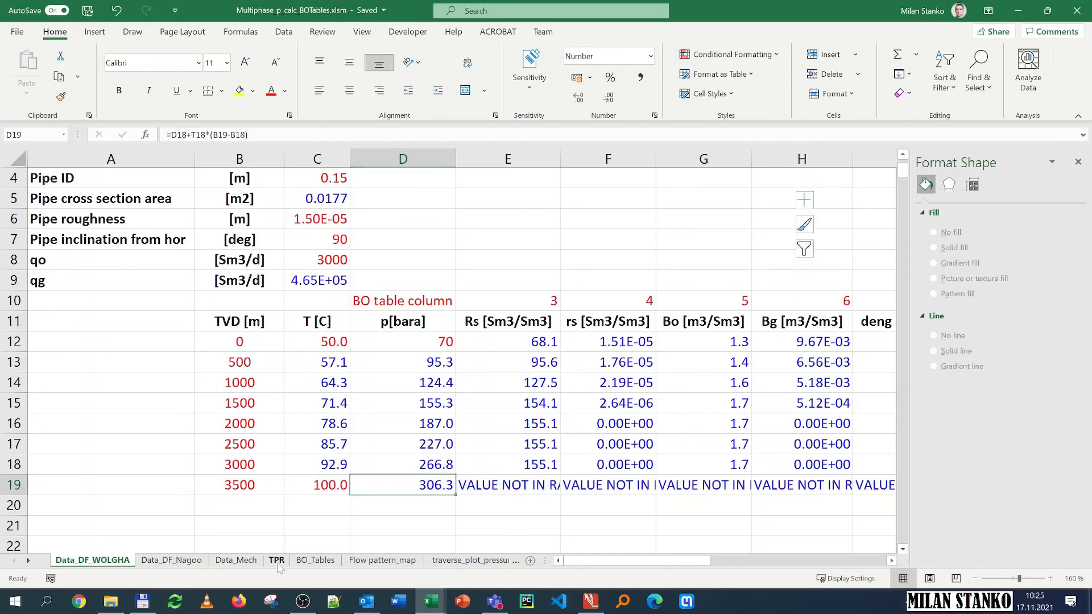